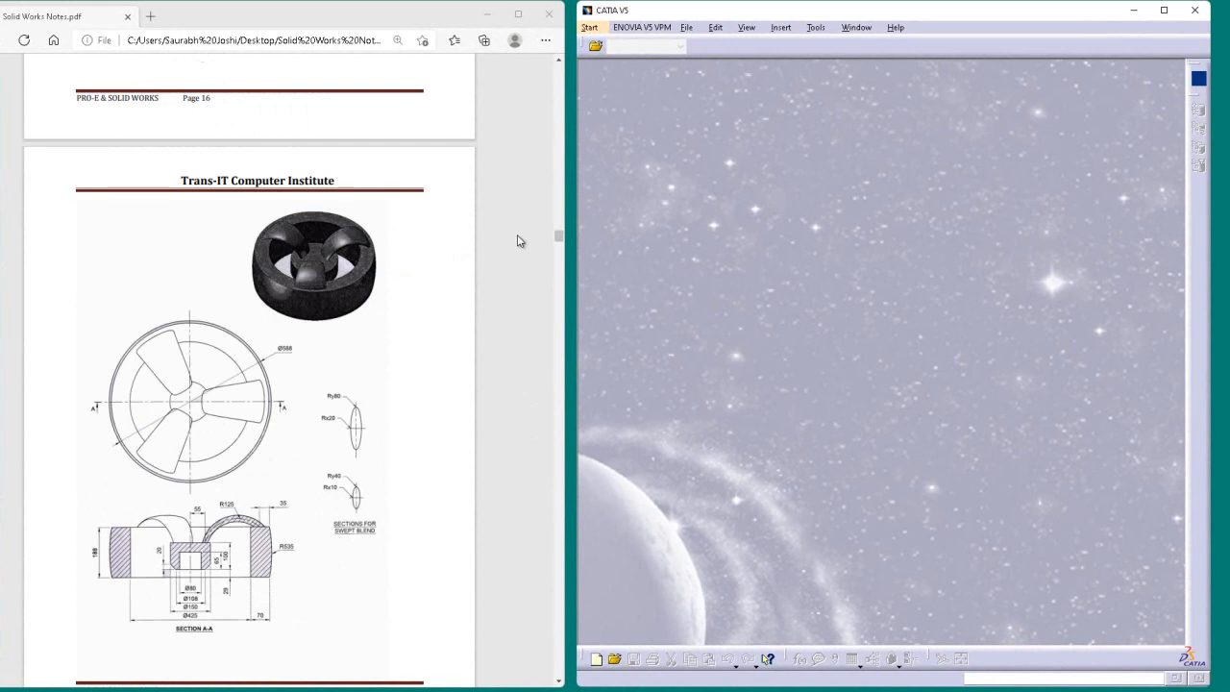
Step: Create a new Part document named wheel with hybrid design enabled
{"action": "left_click", "coordinate": [689, 30]}
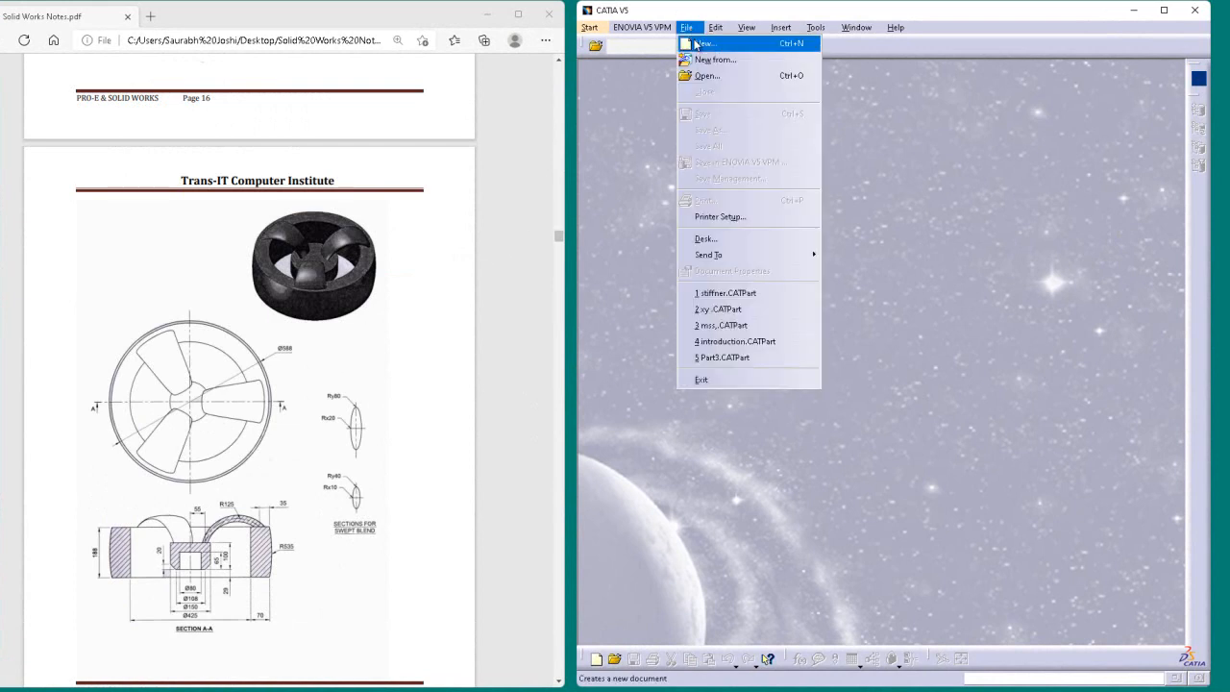
{"action": "left_click", "coordinate": [696, 44]}
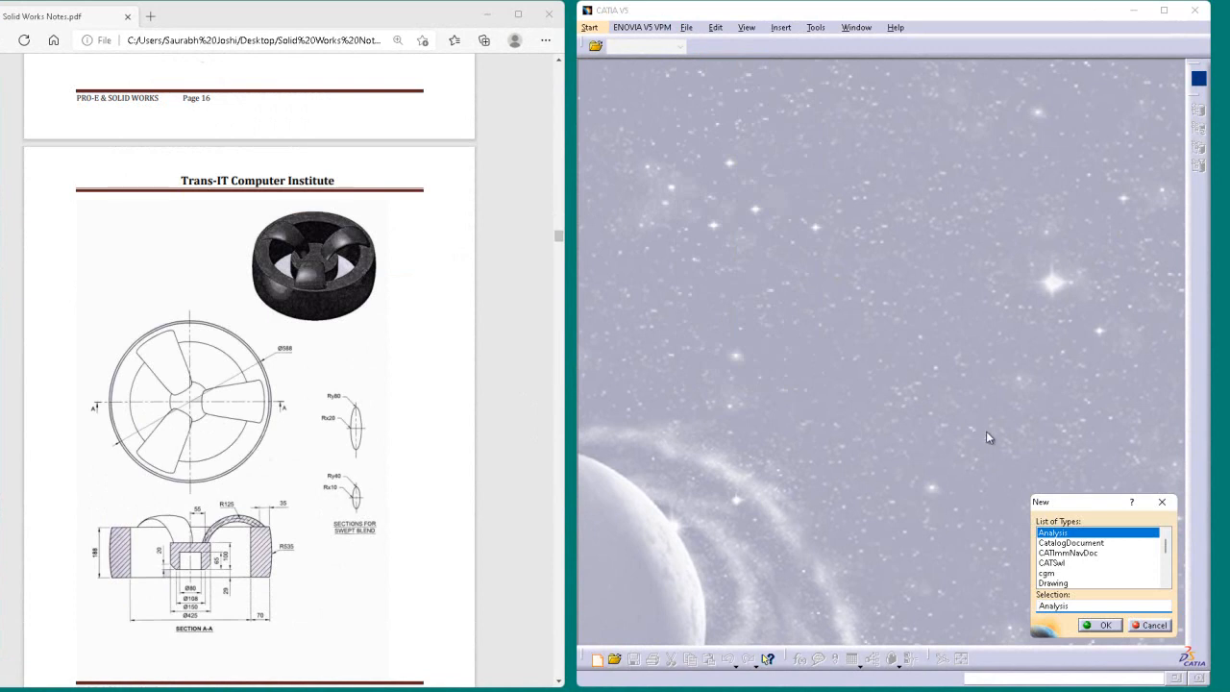
{"action": "type", "text": "p"}
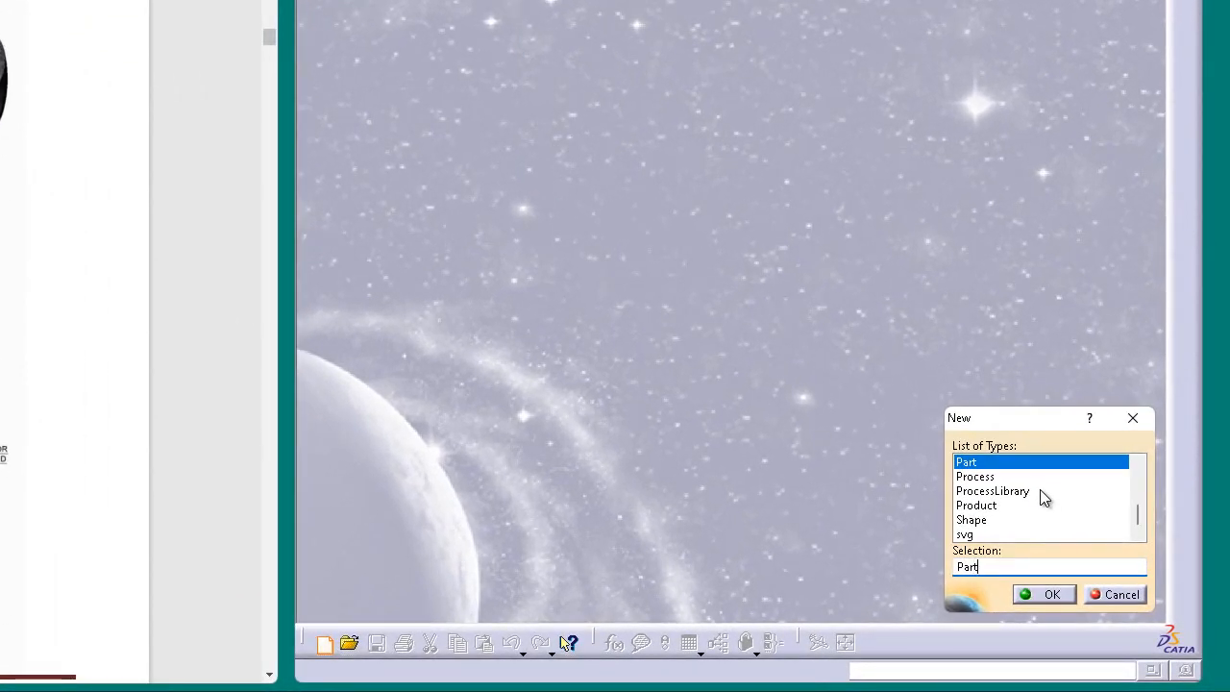
{"action": "key", "text": "Return"}
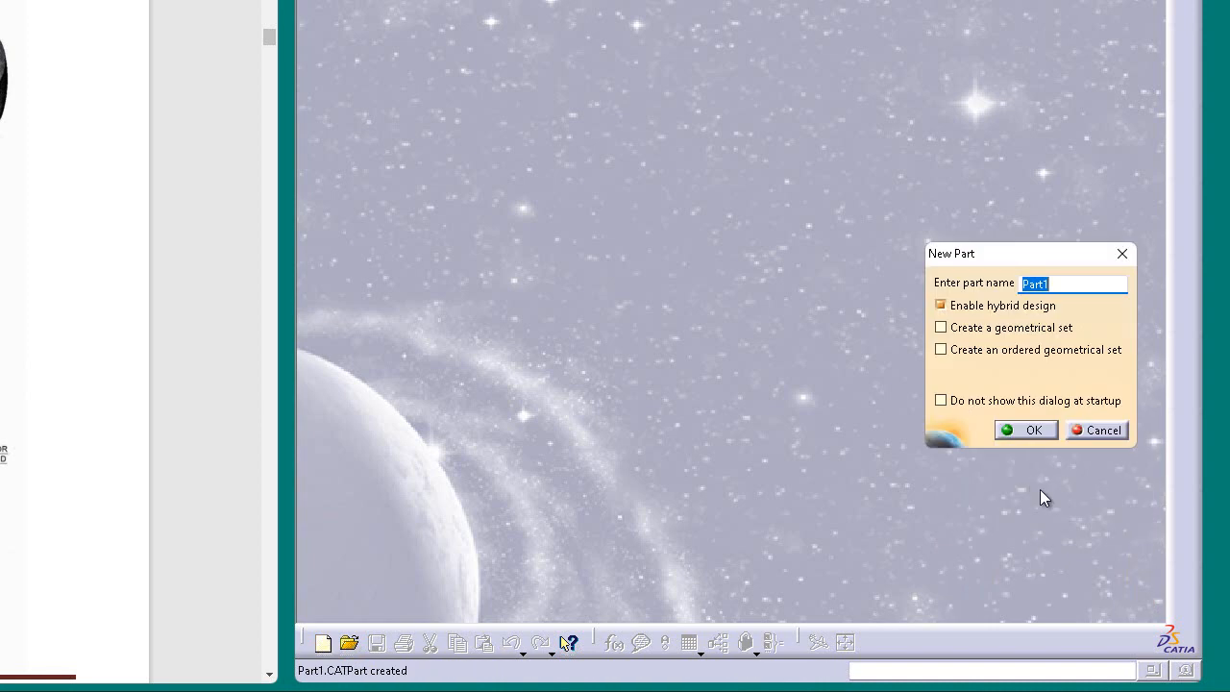
{"action": "type", "text": "wheel"}
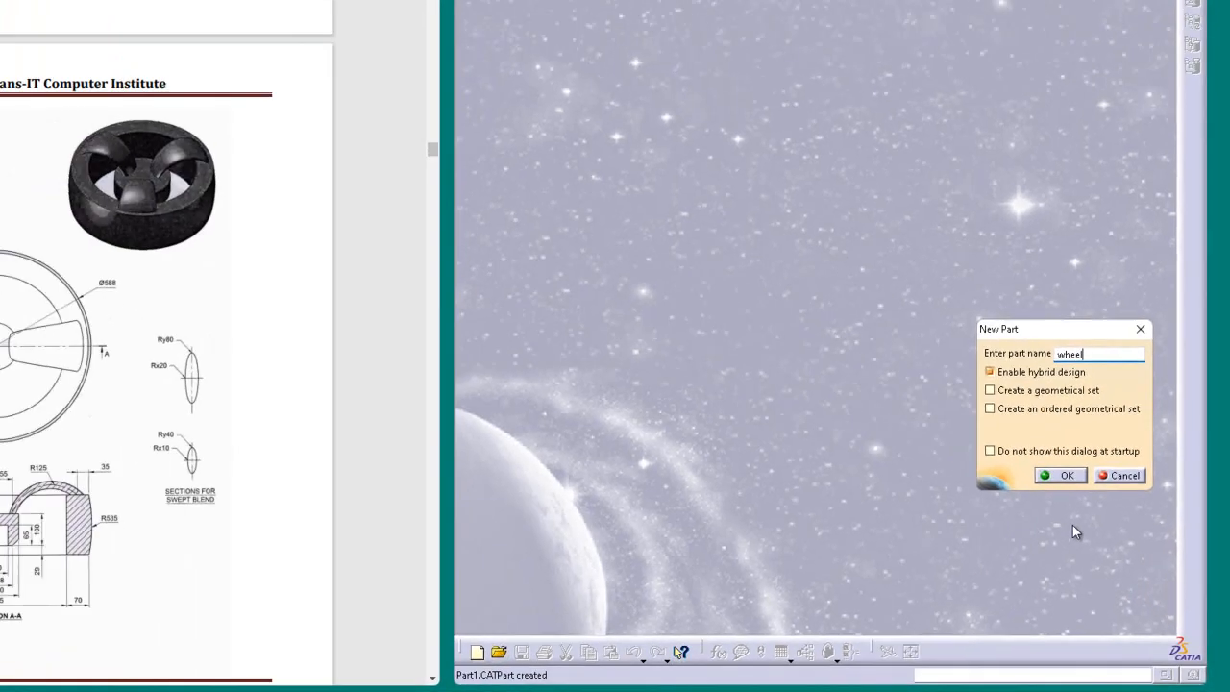
{"action": "key", "text": "Return"}
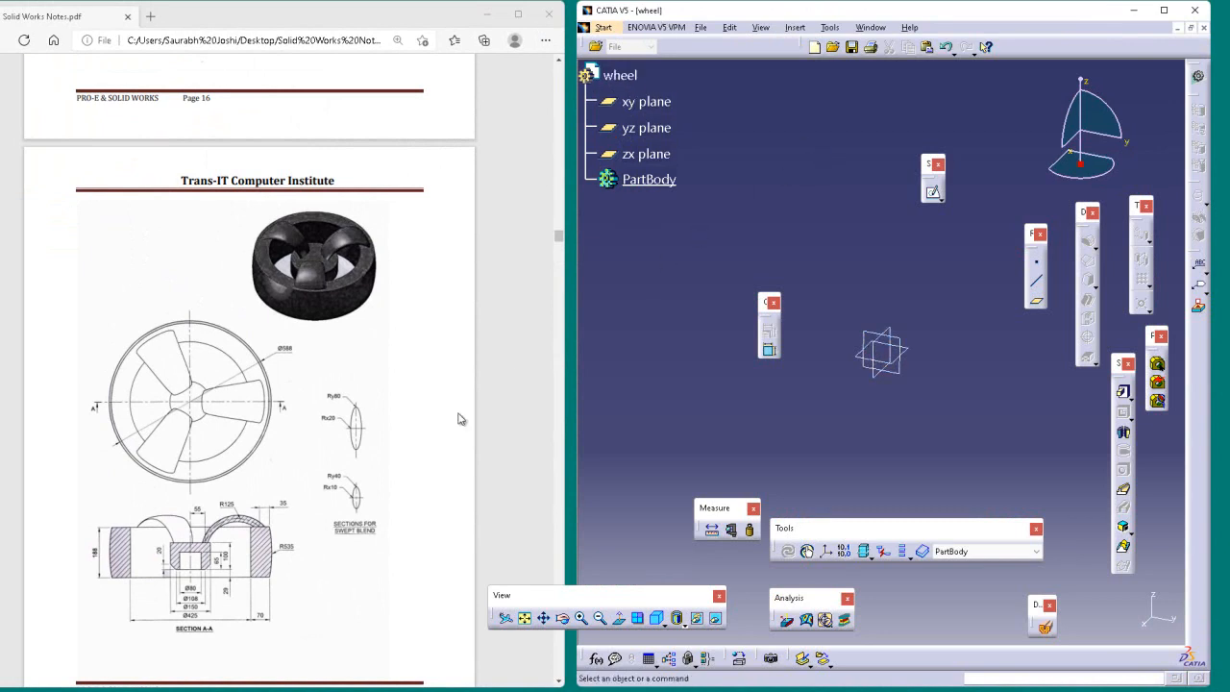
Step: Start a Shaft feature and open a new profile sketch for it on the yz plane
{"action": "left_click", "coordinate": [1124, 430]}
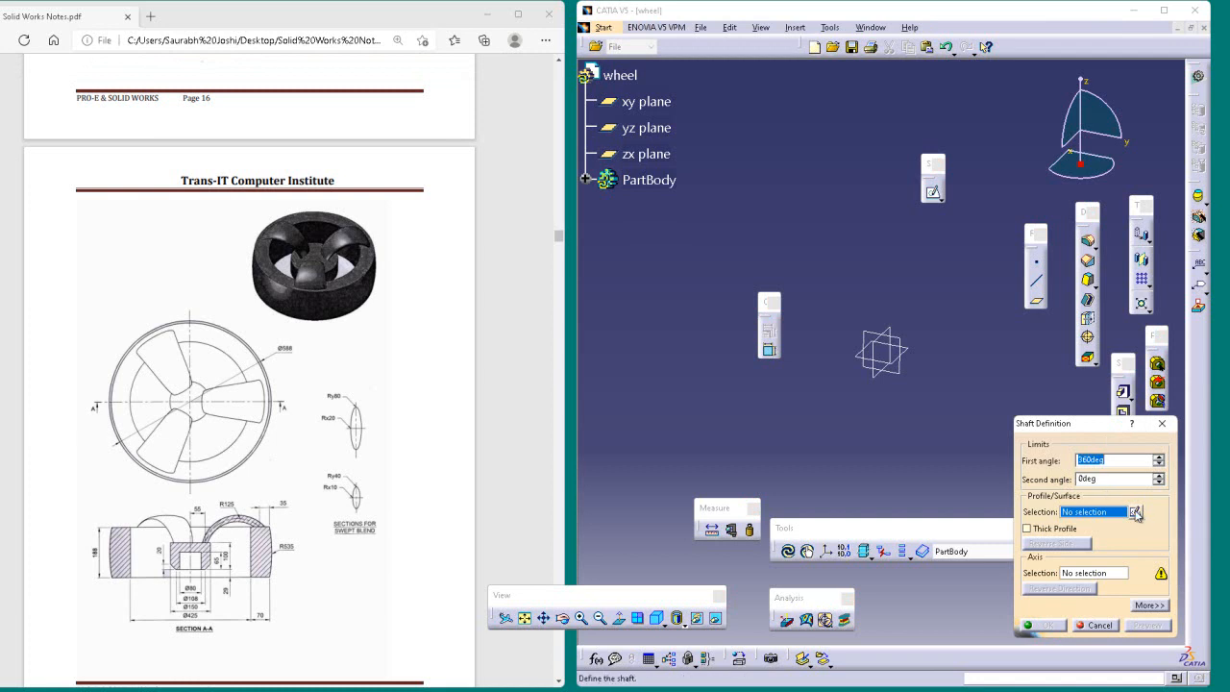
{"action": "left_click", "coordinate": [1136, 512]}
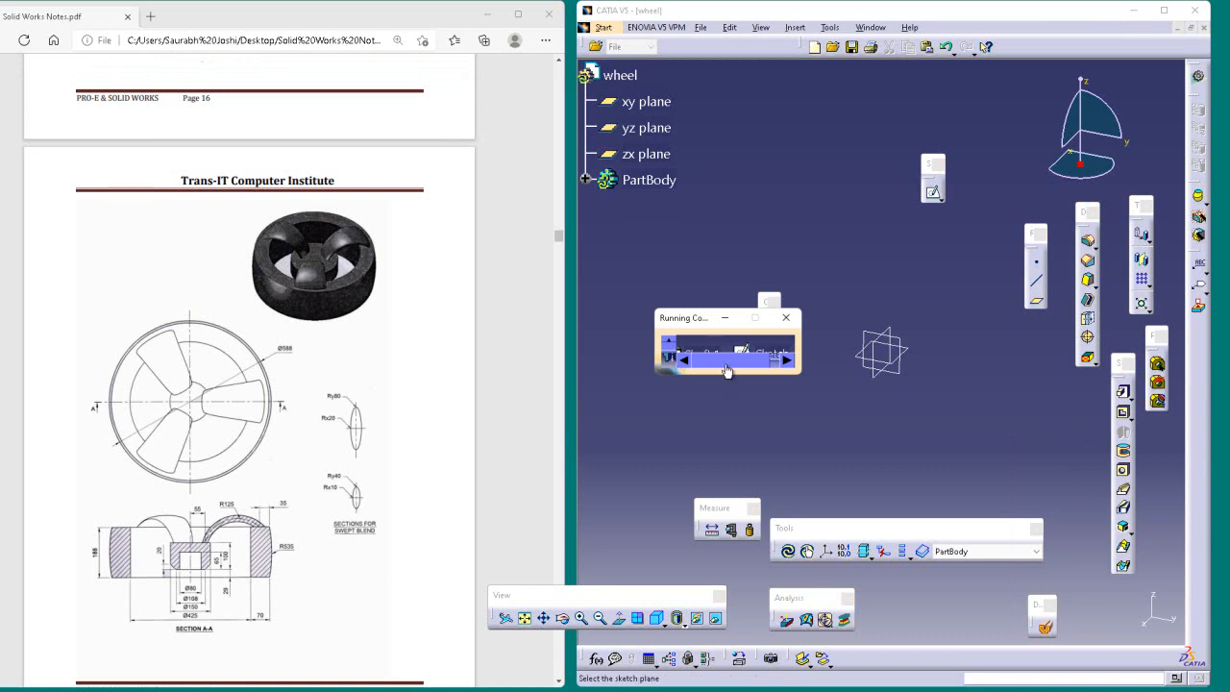
{"action": "left_click", "coordinate": [901, 346]}
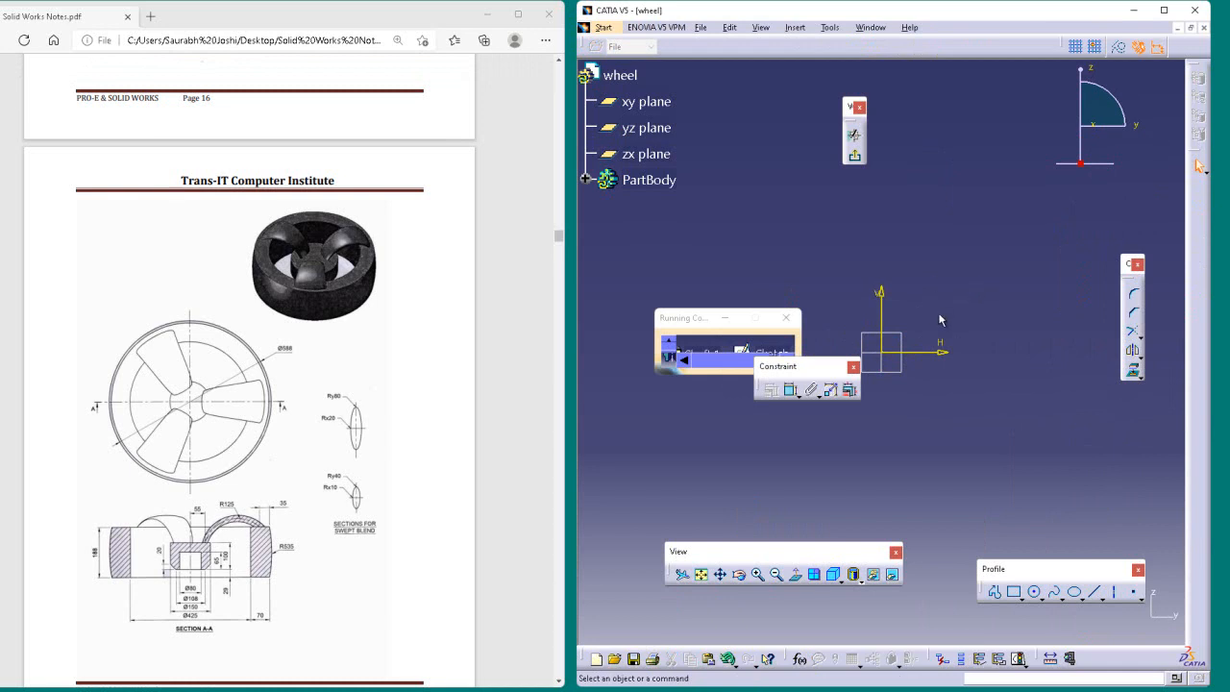
Step: Draw a vertical axis about 63 mm long upward from the sketch origin
{"action": "left_click", "coordinate": [1114, 592]}
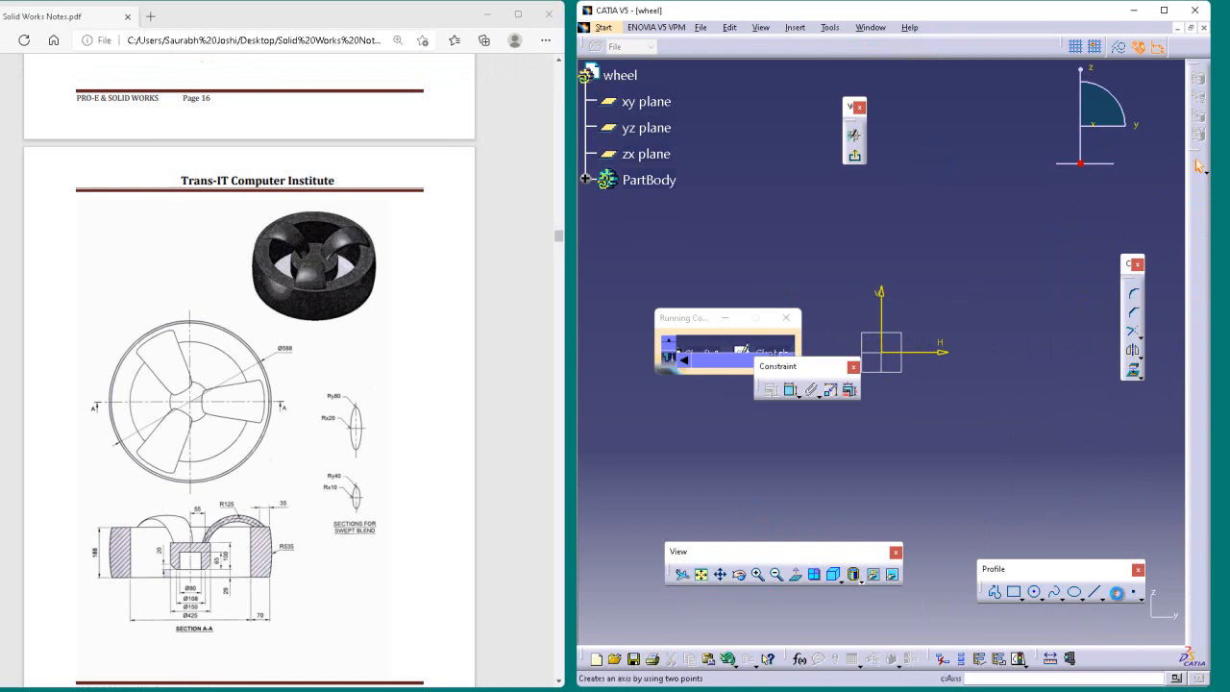
{"action": "left_click", "coordinate": [884, 353]}
{"action": "left_click", "coordinate": [880, 199]}
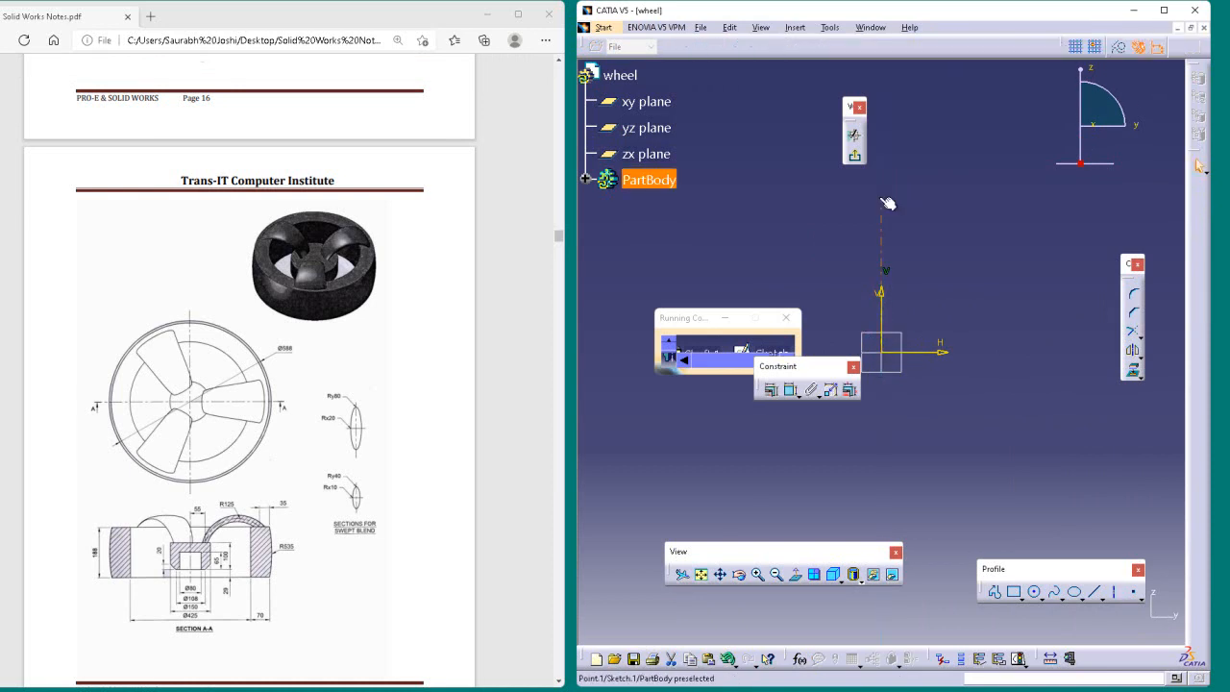
{"action": "left_click", "coordinate": [943, 201]}
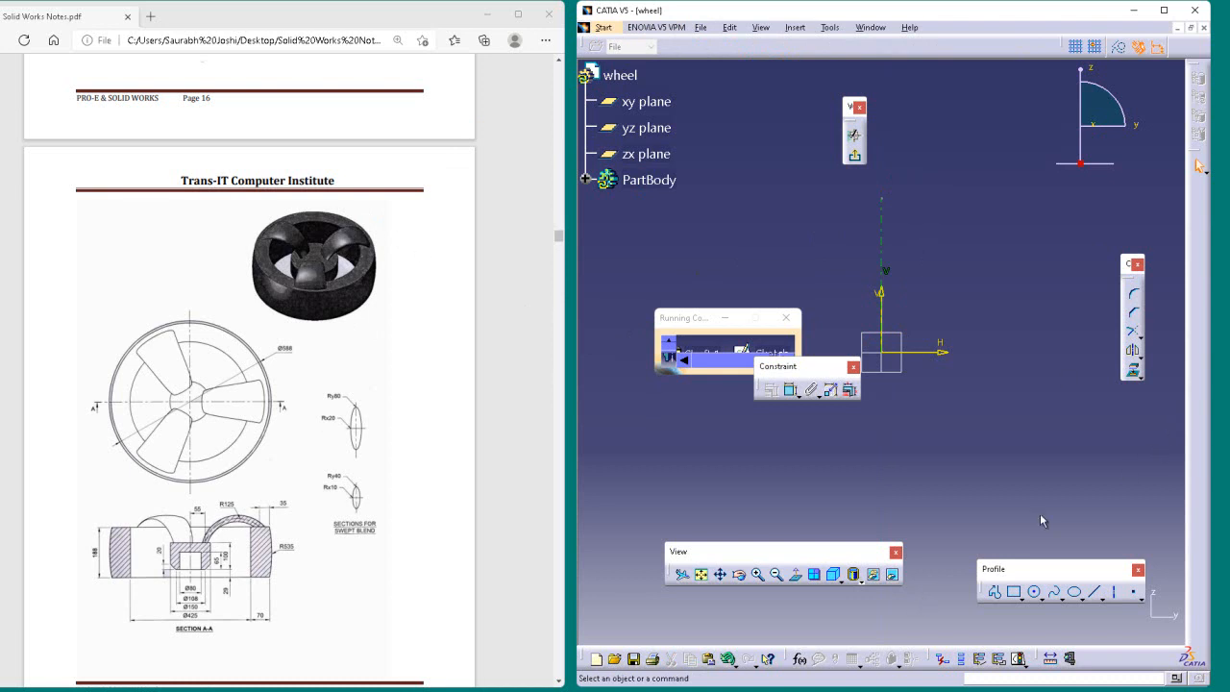
Step: Sketch the closed, stepped hub half-profile against the axis, about 26 mm wide at the top, with a slanted lower outer corner and inner recess
{"action": "left_click", "coordinate": [995, 592]}
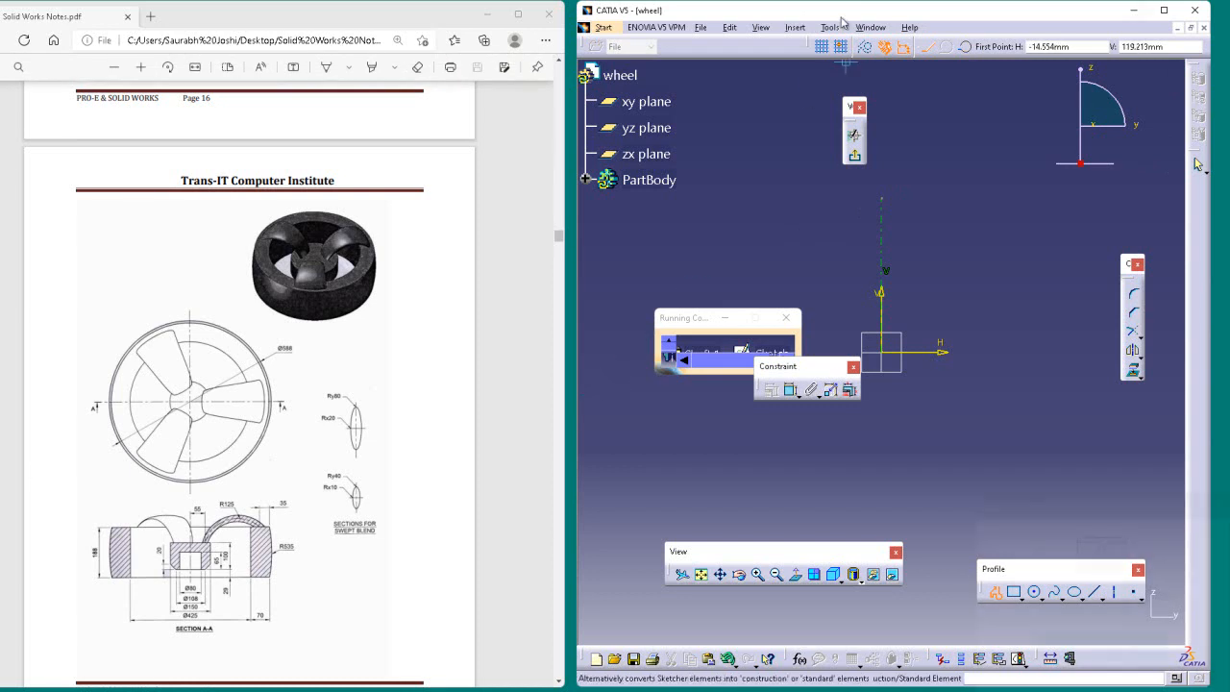
{"action": "left_click", "coordinate": [885, 227]}
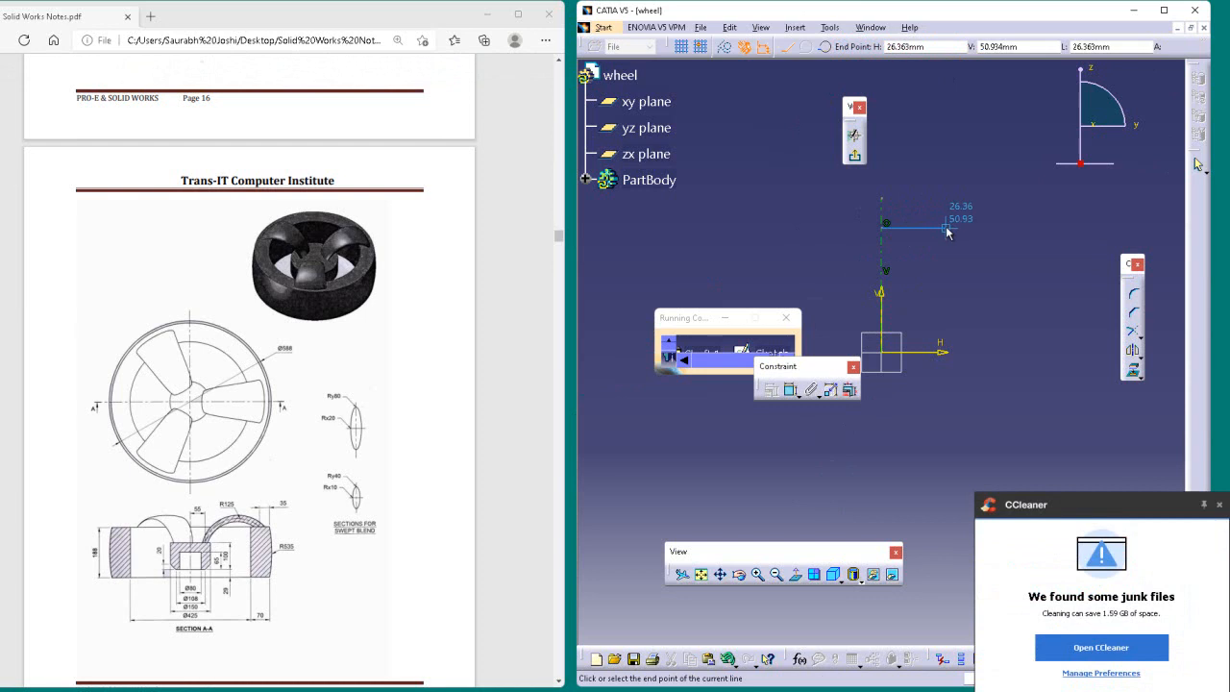
{"action": "left_click", "coordinate": [945, 227]}
{"action": "left_click", "coordinate": [946, 293]}
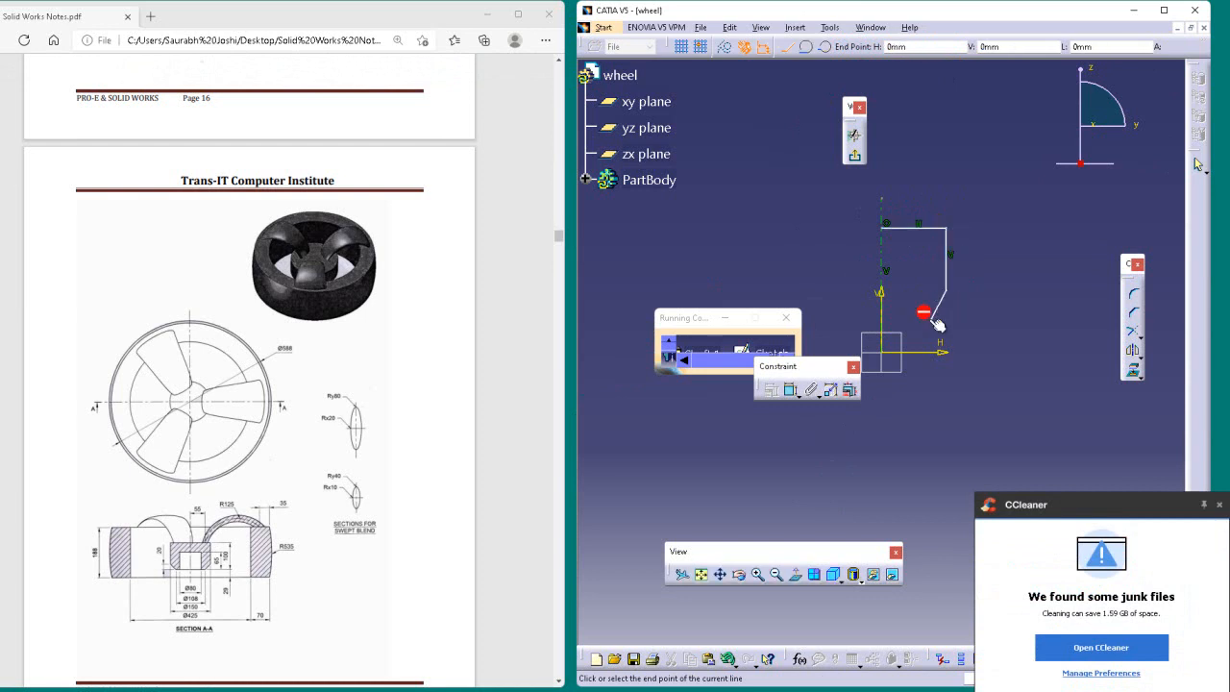
{"action": "left_click", "coordinate": [926, 318]}
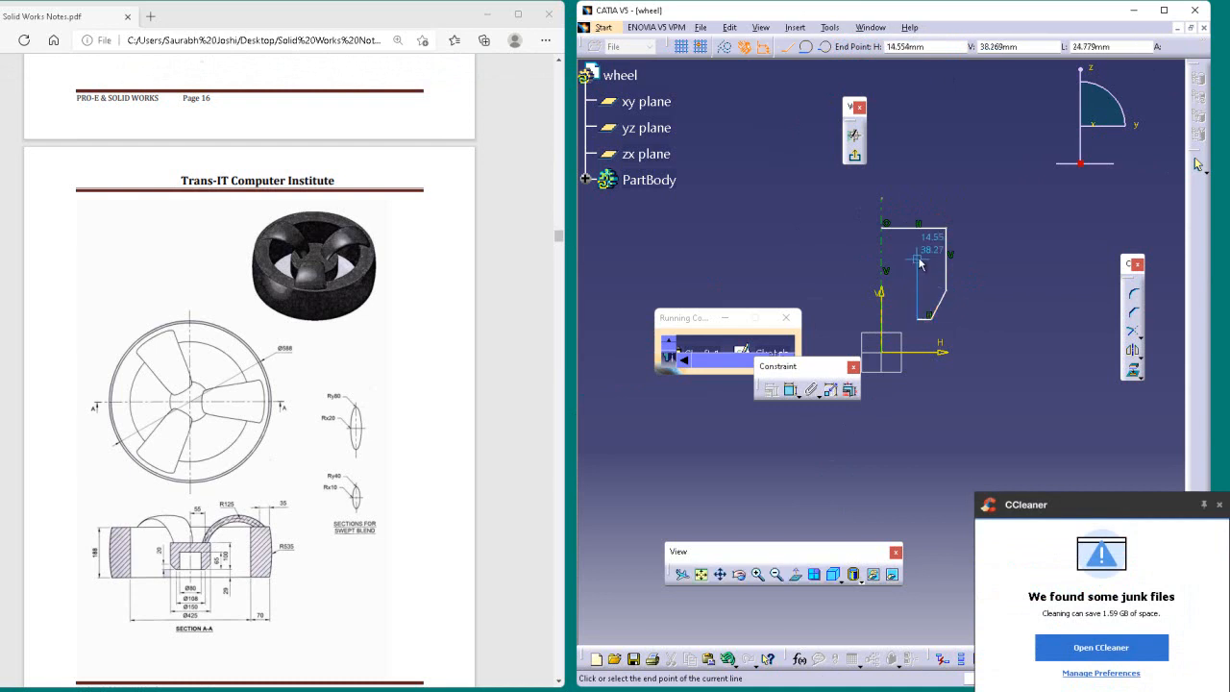
{"action": "left_click", "coordinate": [919, 262]}
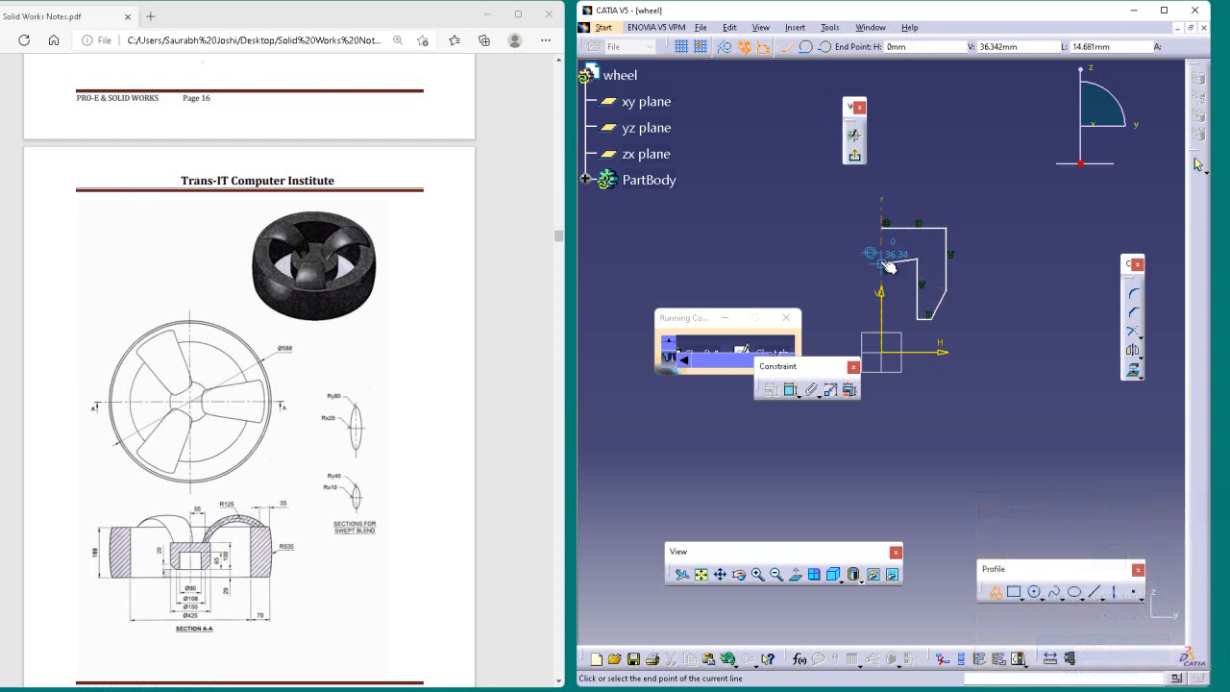
{"action": "left_click", "coordinate": [883, 261]}
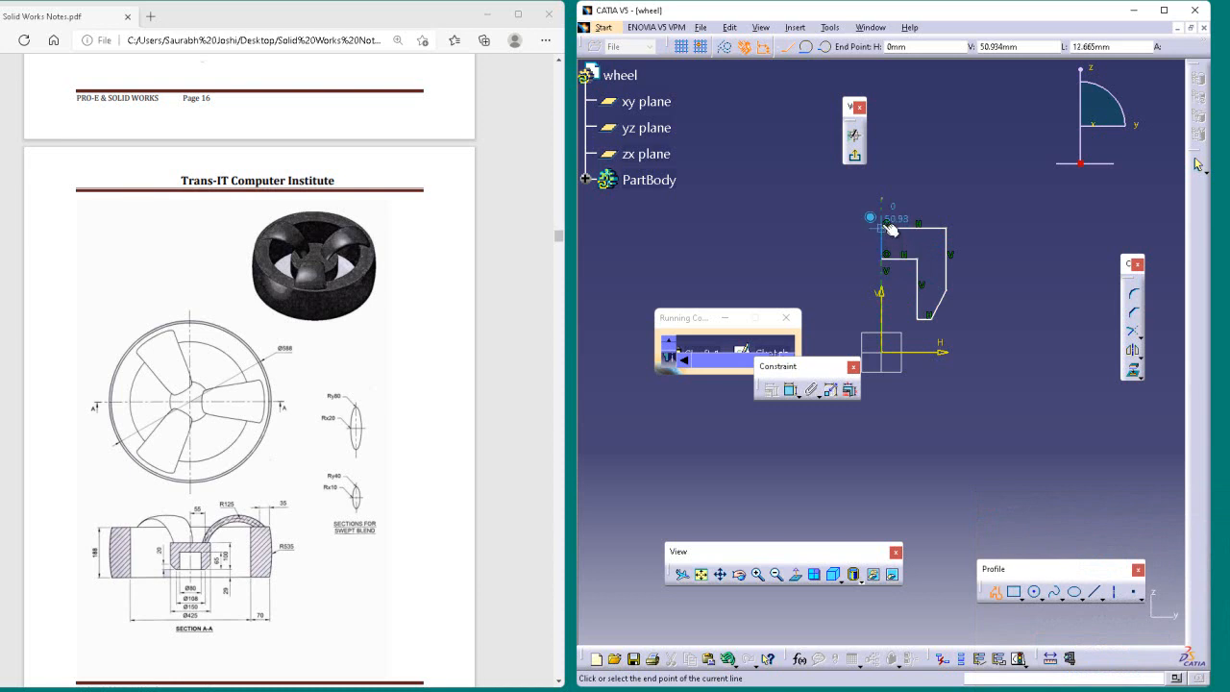
{"action": "left_click", "coordinate": [884, 228]}
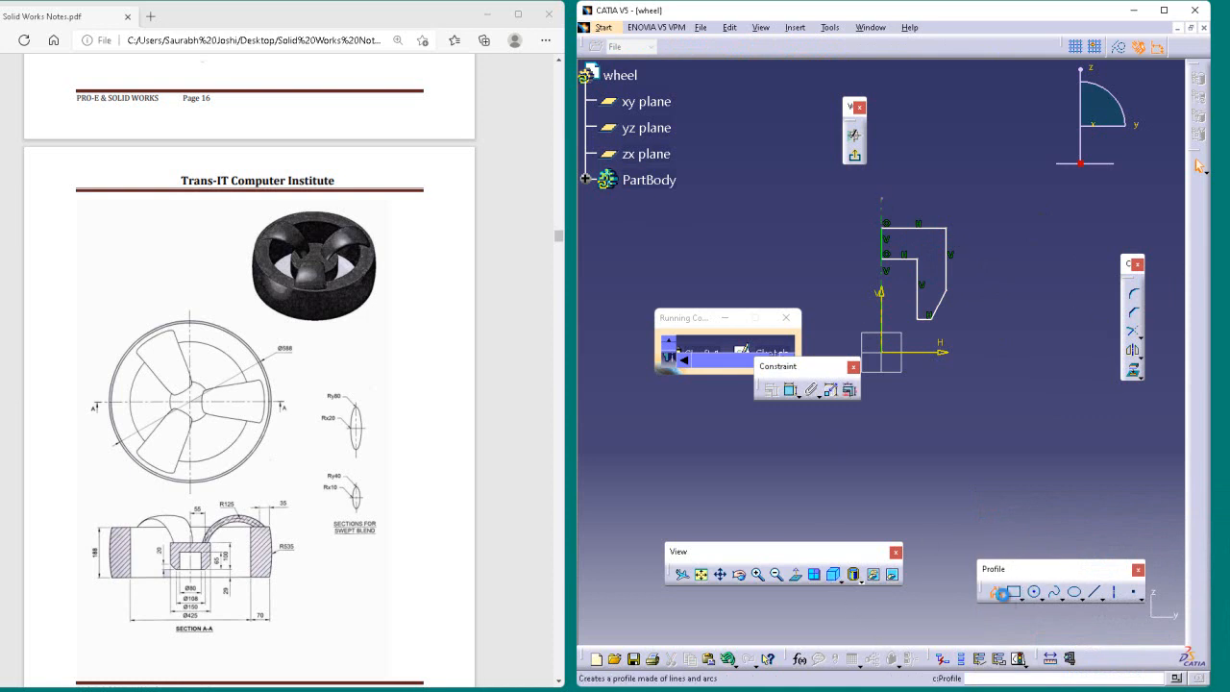
Step: Sketch a closed rectangular rim profile about 33 mm wide and 73 mm high, starting about 82 mm from the axis
{"action": "left_click", "coordinate": [1003, 598]}
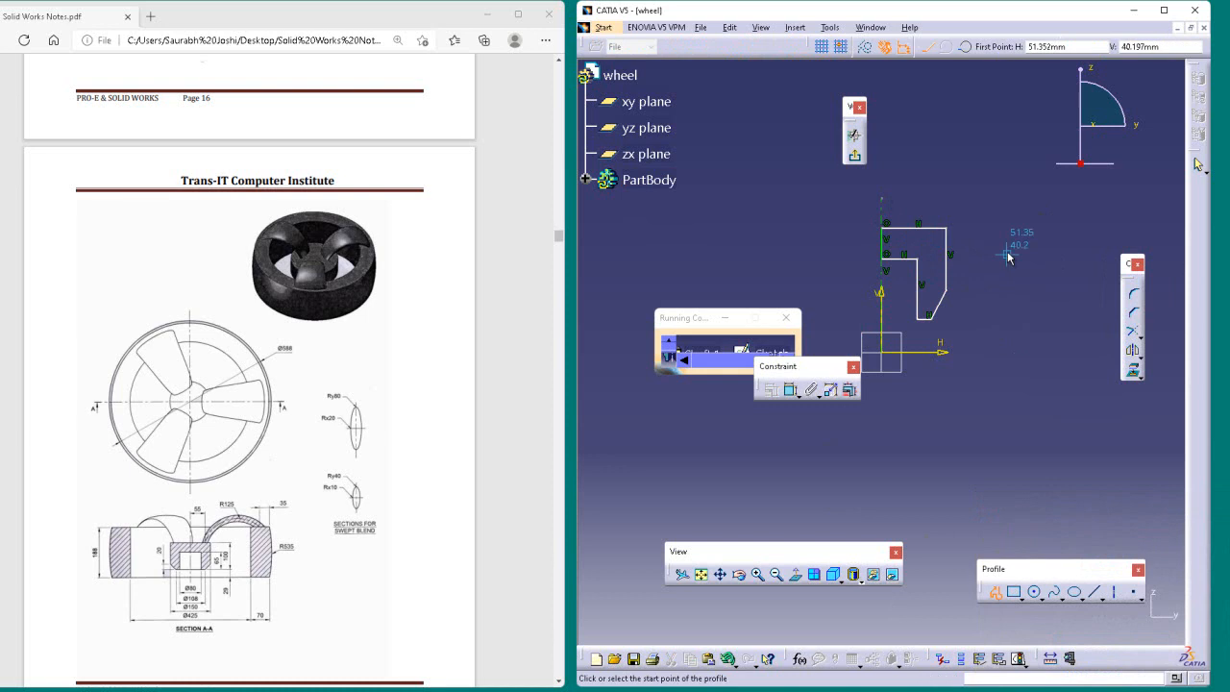
{"action": "left_click", "coordinate": [1080, 163]}
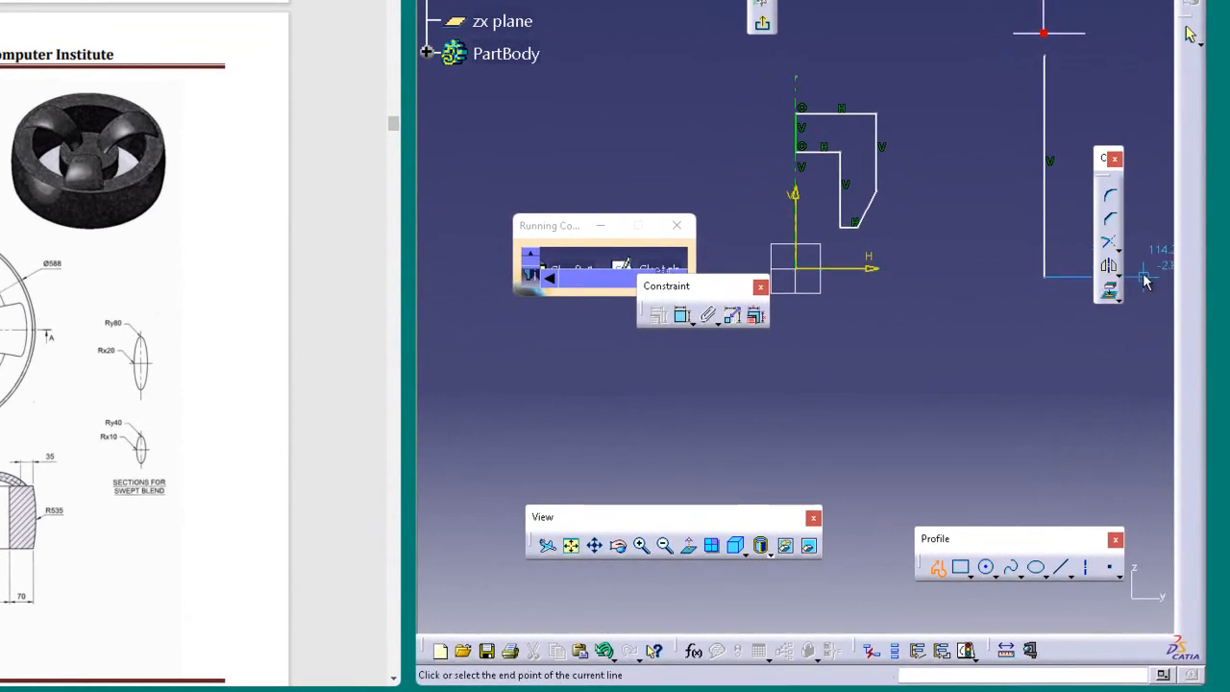
{"action": "left_click", "coordinate": [1144, 278]}
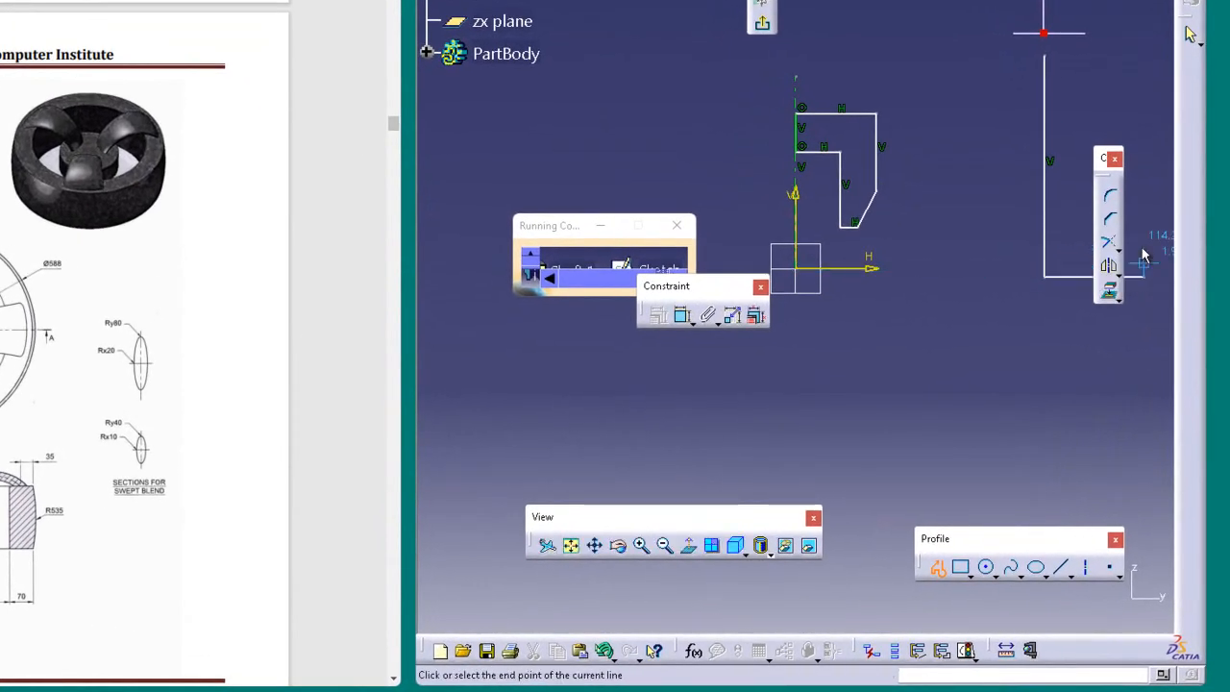
{"action": "left_click", "coordinate": [1145, 55]}
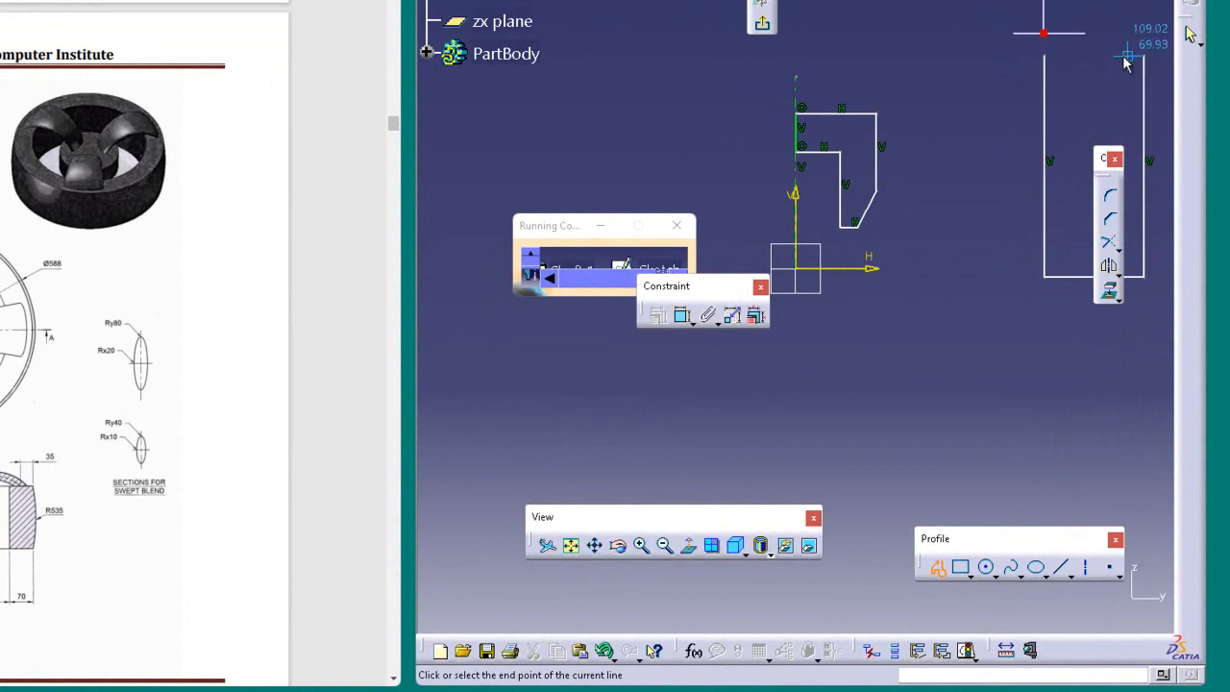
{"action": "left_click", "coordinate": [1045, 54]}
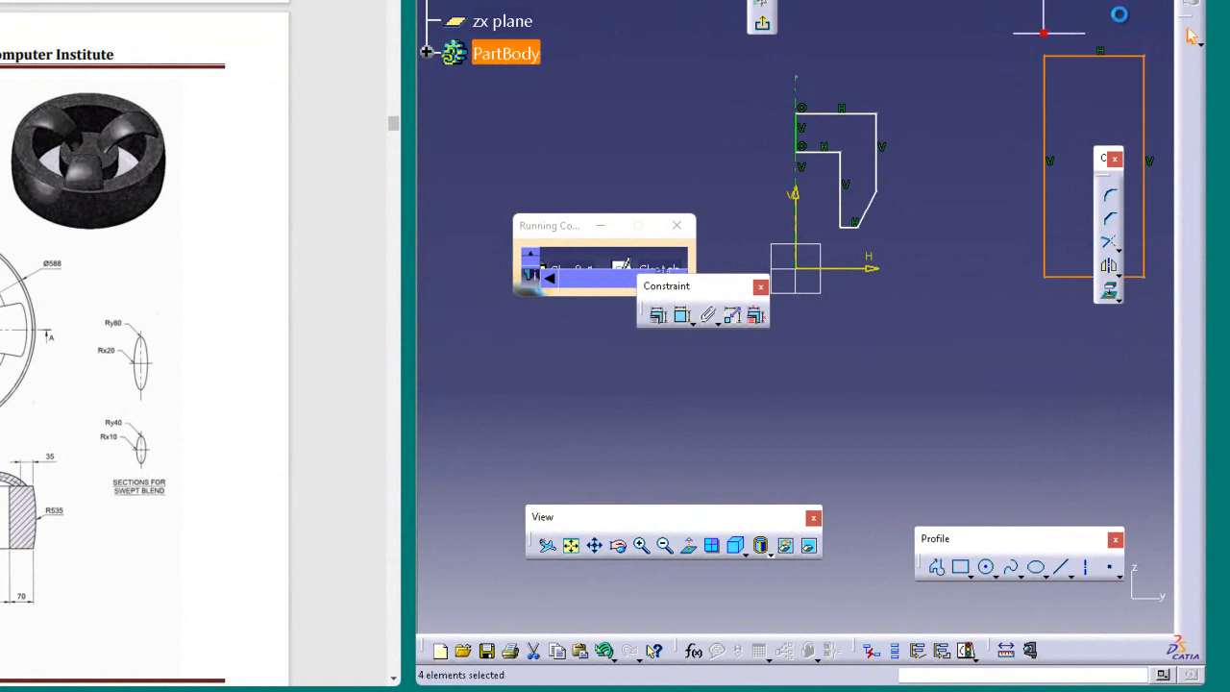
Step: Replace the rim rectangle's outer vertical side with an outward-bulging three-point arc of about 152 mm radius
{"action": "left_click", "coordinate": [1120, 16]}
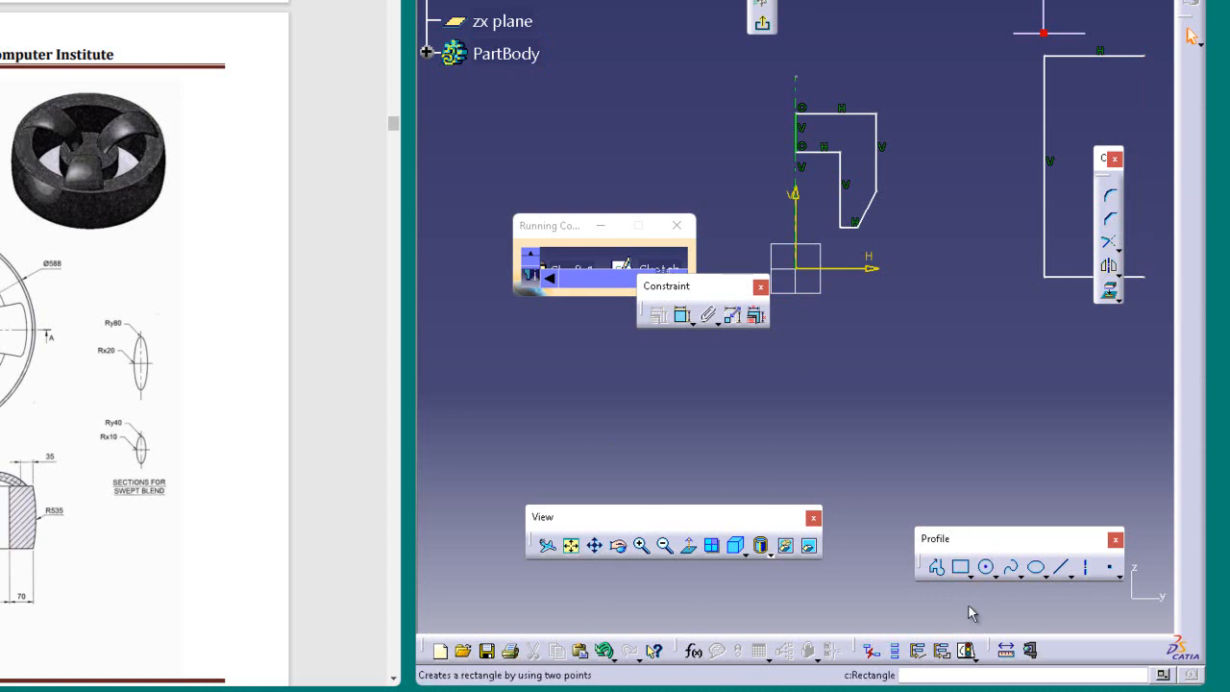
{"action": "left_click", "coordinate": [996, 576]}
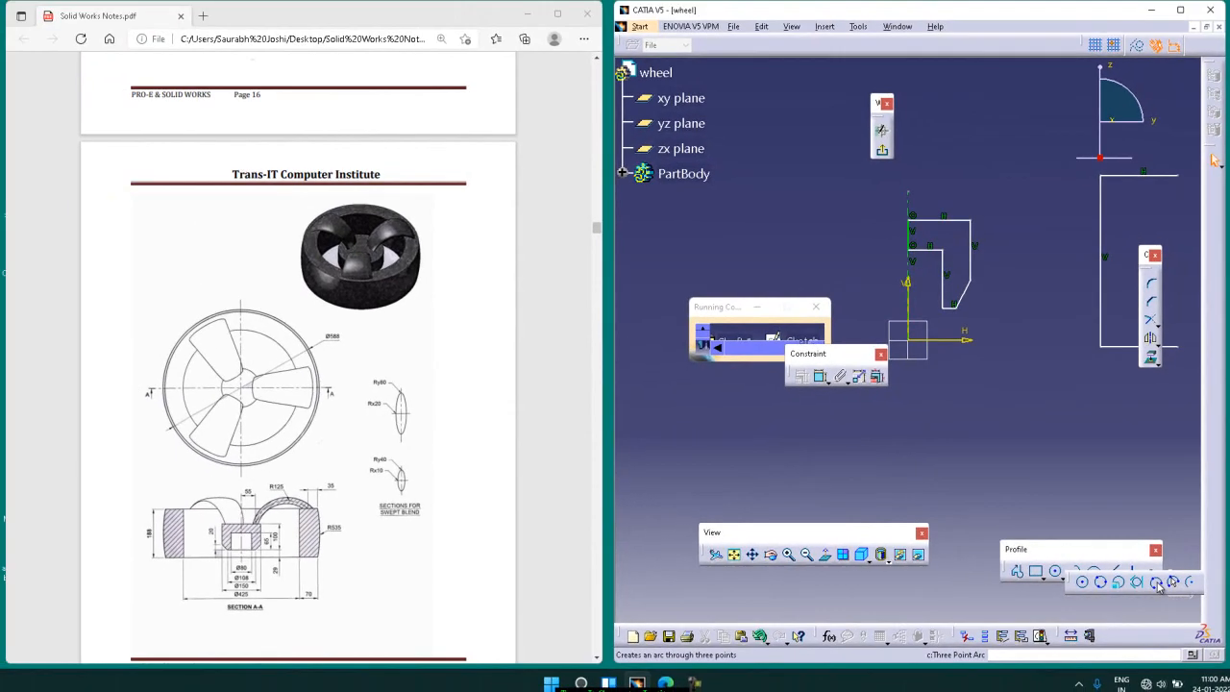
{"action": "left_click", "coordinate": [1157, 582]}
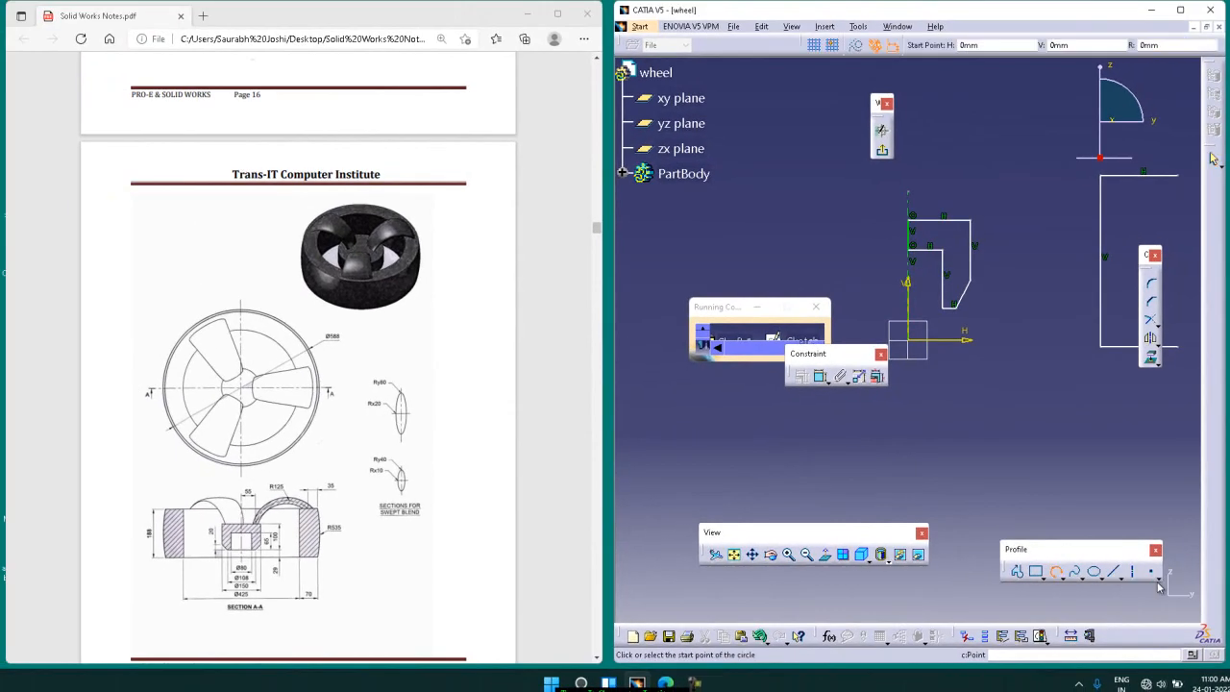
{"action": "left_click", "coordinate": [1185, 352]}
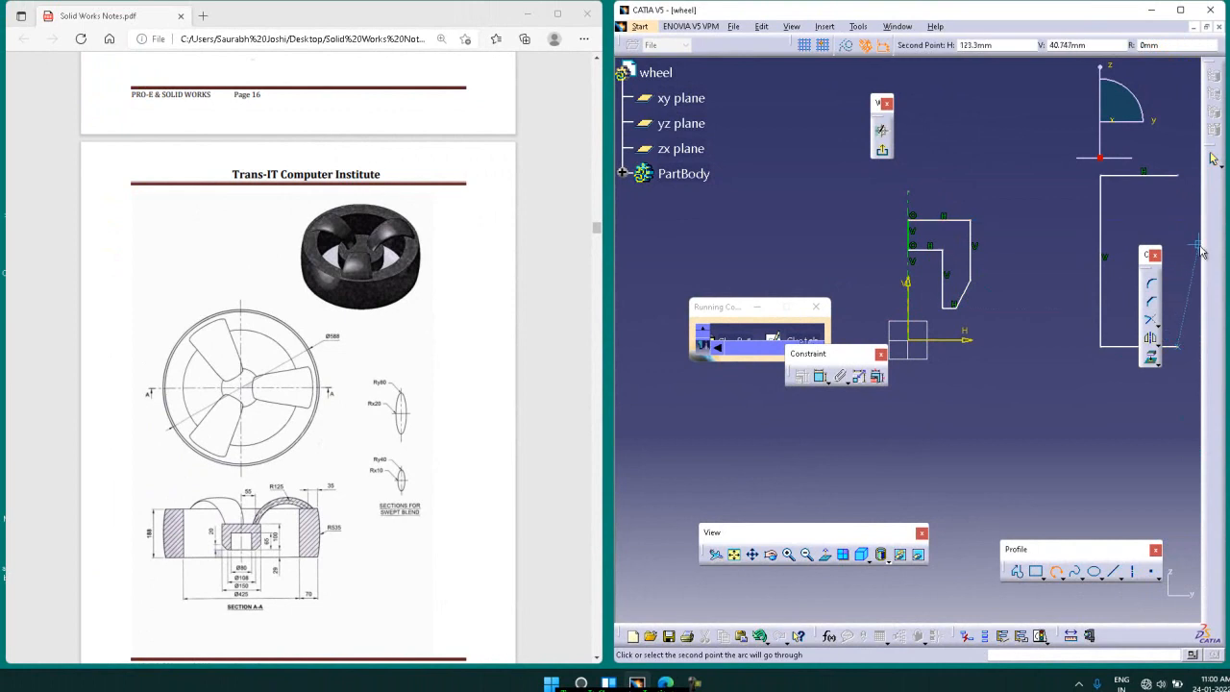
{"action": "left_click", "coordinate": [1190, 273]}
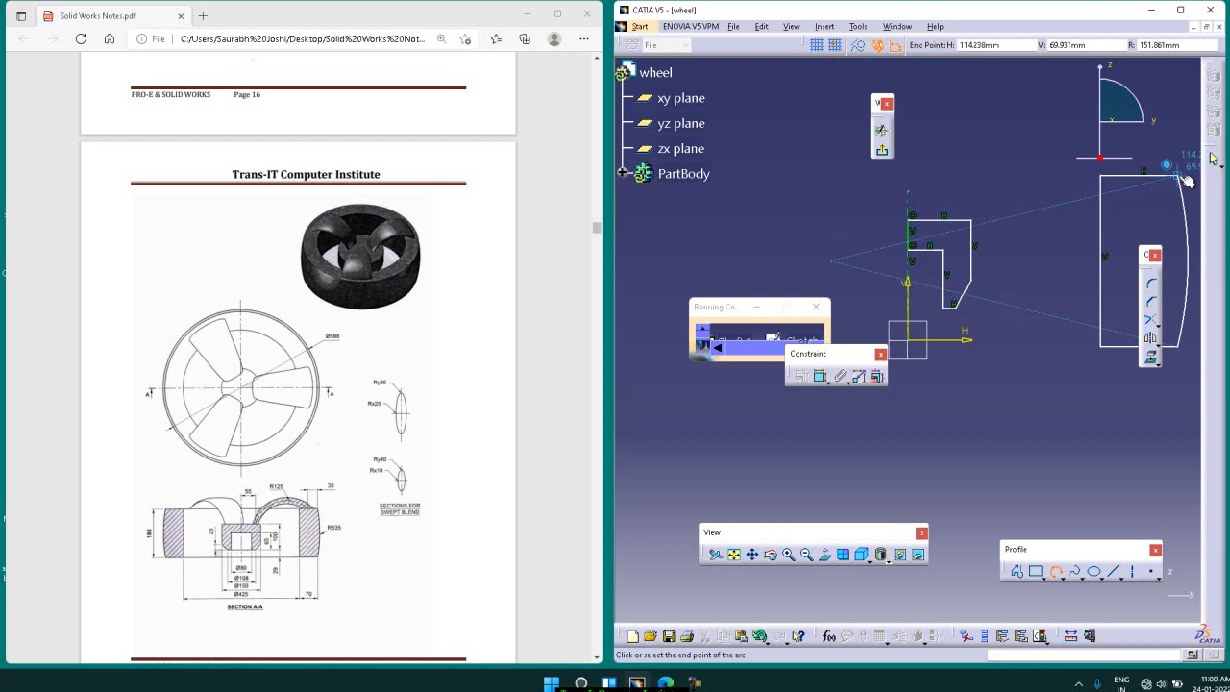
{"action": "left_click", "coordinate": [1188, 181]}
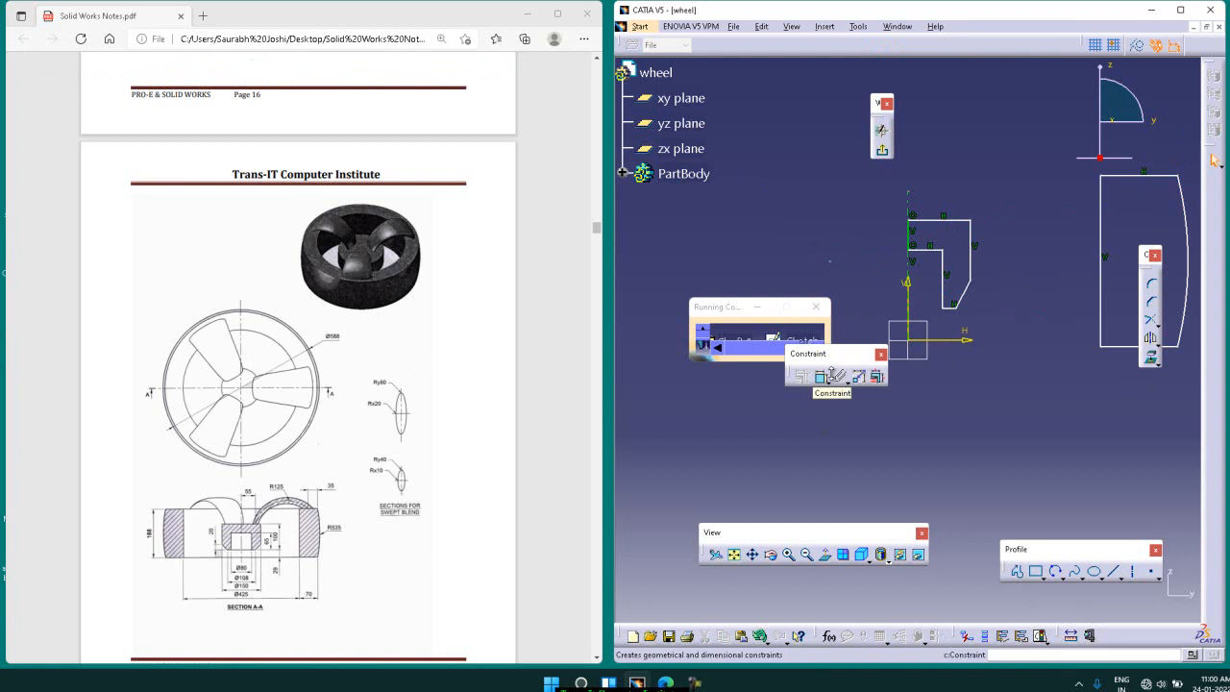
Step: Select all the sketch geometry and add Length and Radius / Diameter constraints to it
{"action": "left_click", "coordinate": [829, 379]}
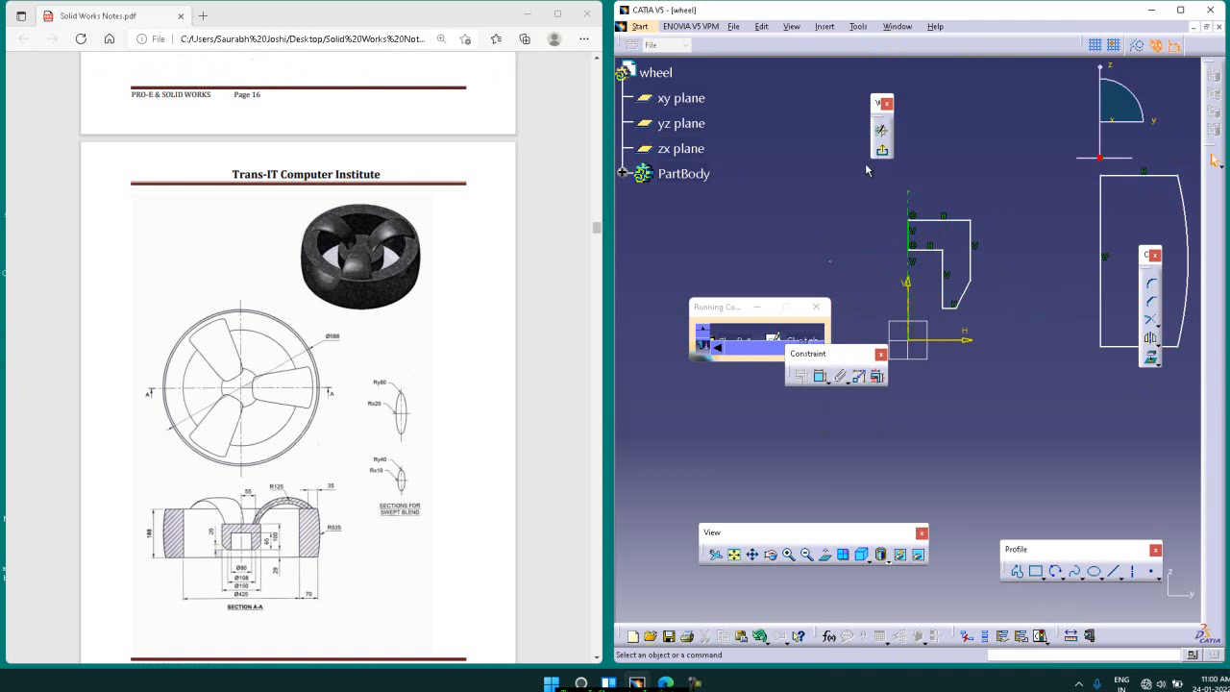
{"action": "mouse_move", "coordinate": [866, 165]}
{"action": "left_mouse_down"}
{"action": "mouse_move", "coordinate": [1132, 225]}
{"action": "mouse_move", "coordinate": [1201, 321]}
{"action": "mouse_move", "coordinate": [1200, 348]}
{"action": "left_mouse_up"}
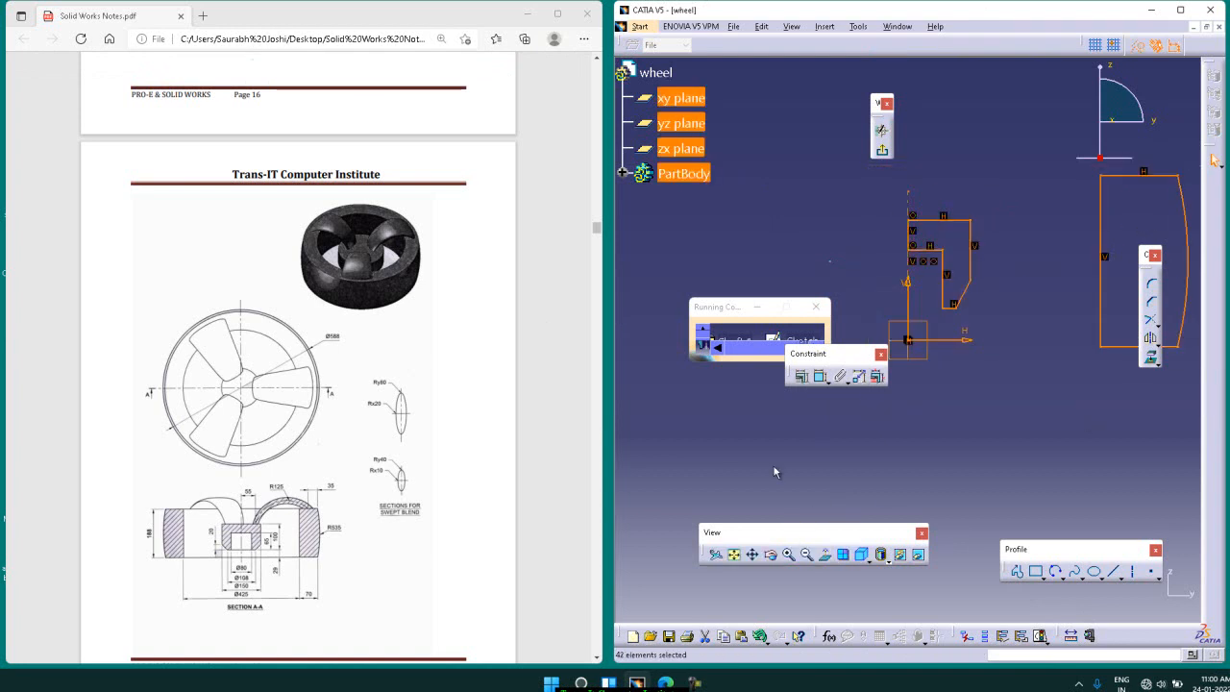
{"action": "left_click", "coordinate": [799, 378]}
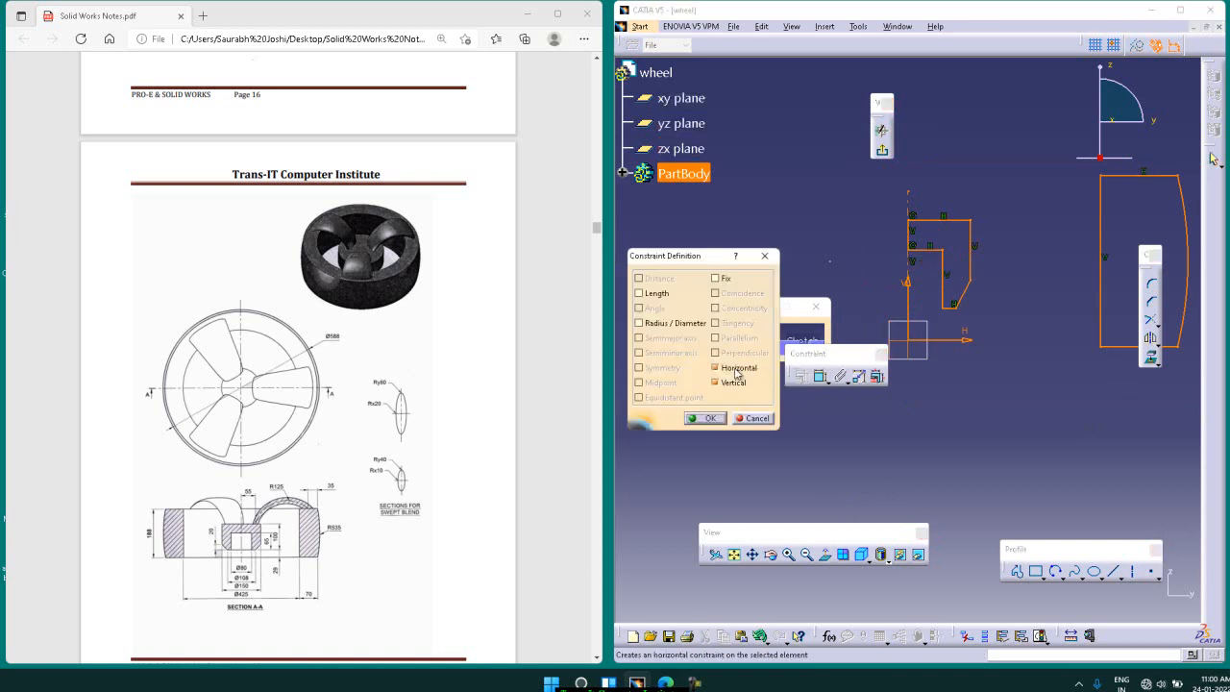
{"action": "left_click", "coordinate": [657, 293]}
{"action": "left_click", "coordinate": [653, 324]}
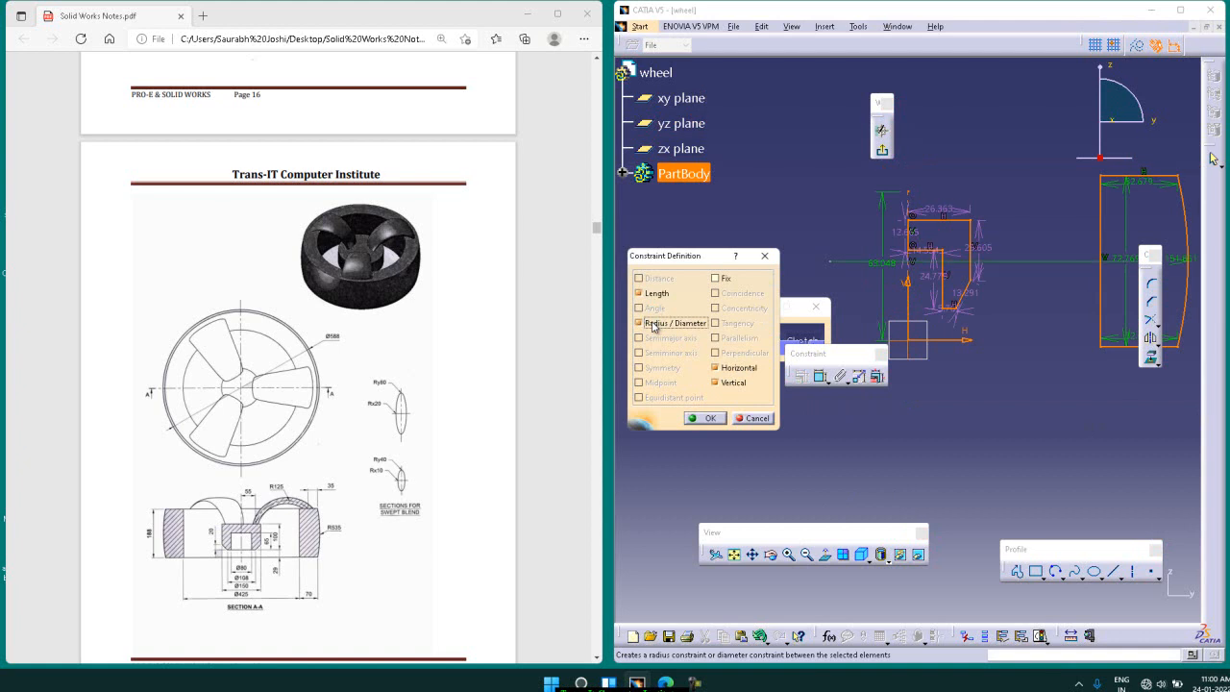
{"action": "left_click", "coordinate": [709, 418]}
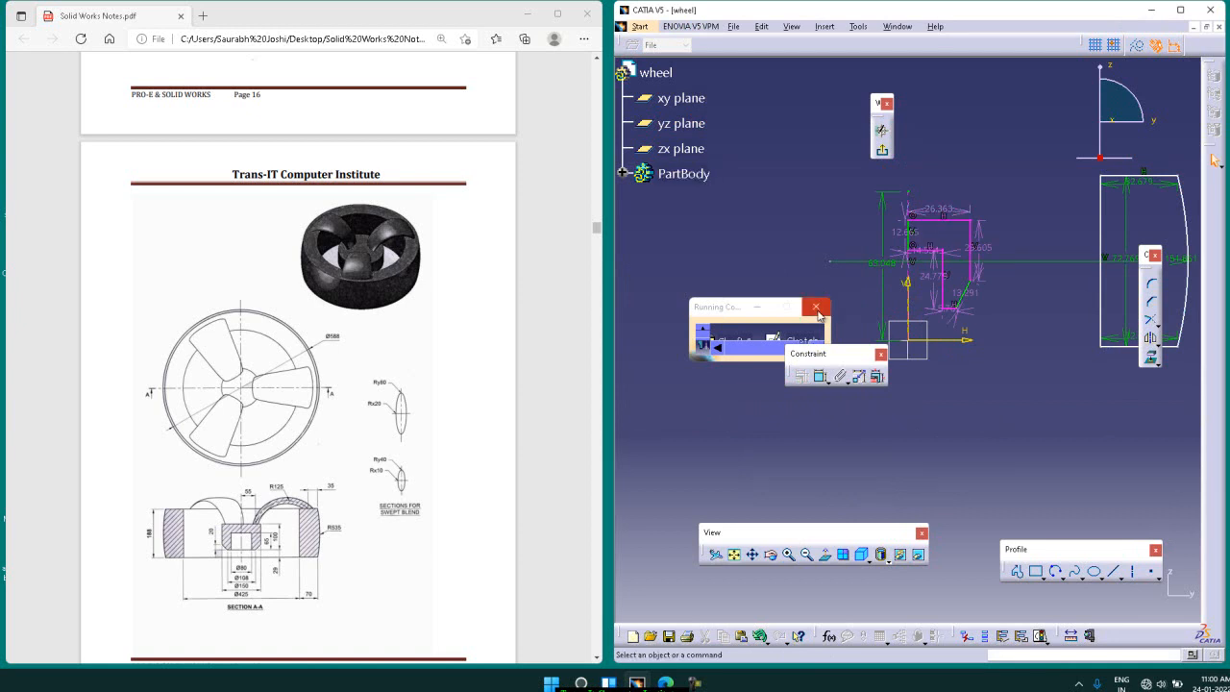
Step: Undo the automatic length and radius constraints, and dimension the horizontal distance from the axis to the hub recess's vertical side
{"action": "key", "text": "ctrl+a"}
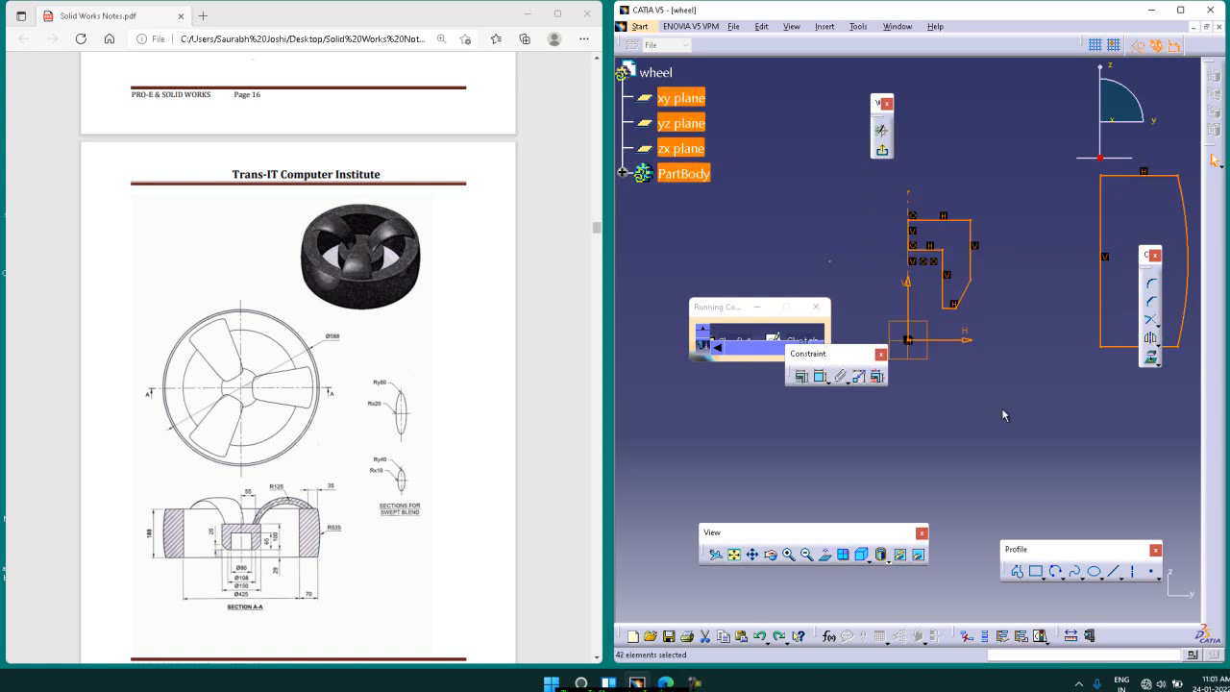
{"action": "left_click", "coordinate": [1007, 439]}
{"action": "left_click", "coordinate": [822, 376]}
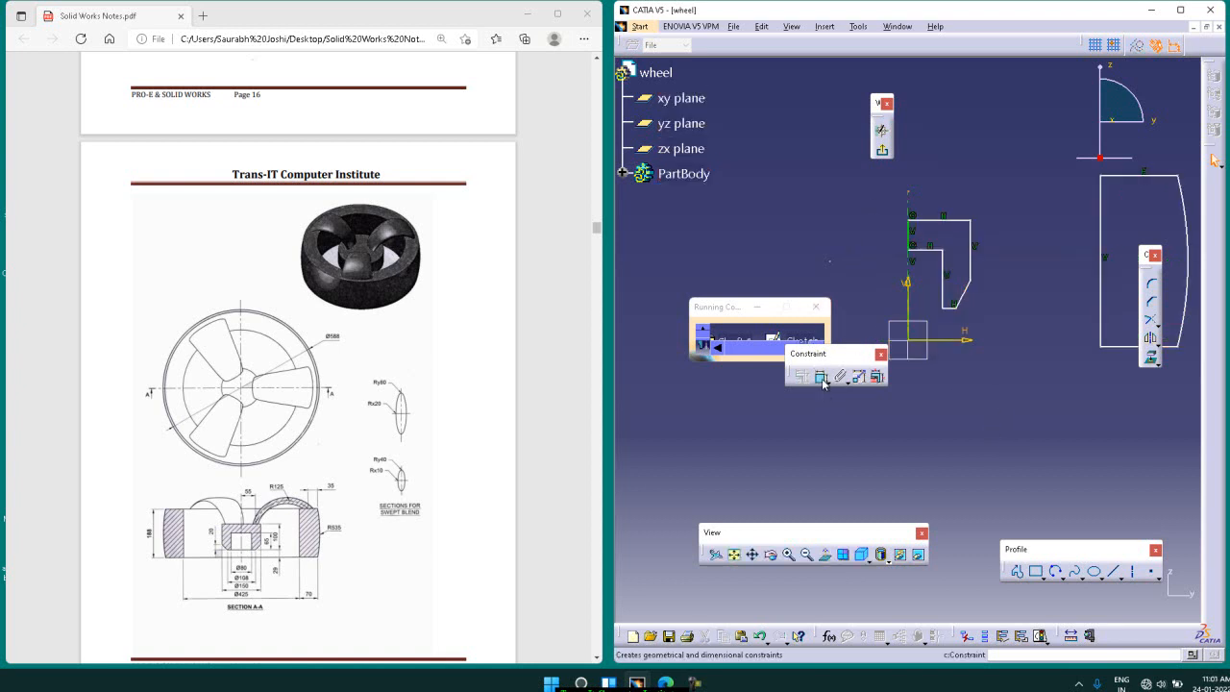
{"action": "left_click", "coordinate": [916, 199]}
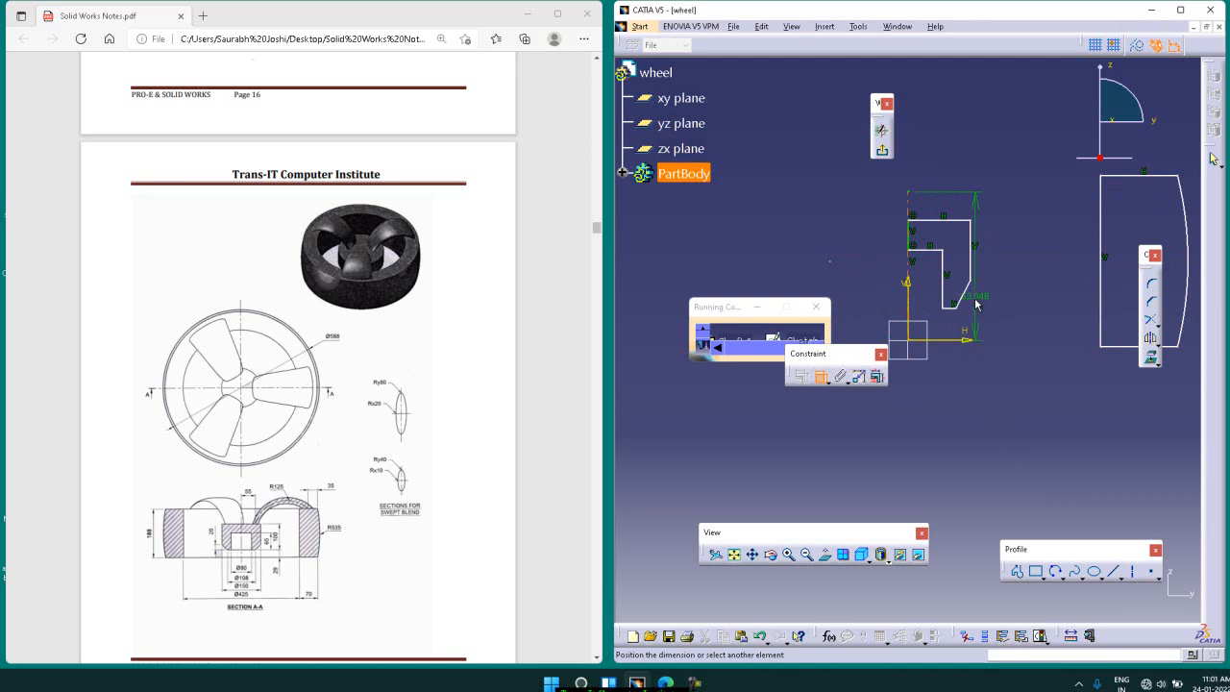
{"action": "left_click", "coordinate": [943, 279]}
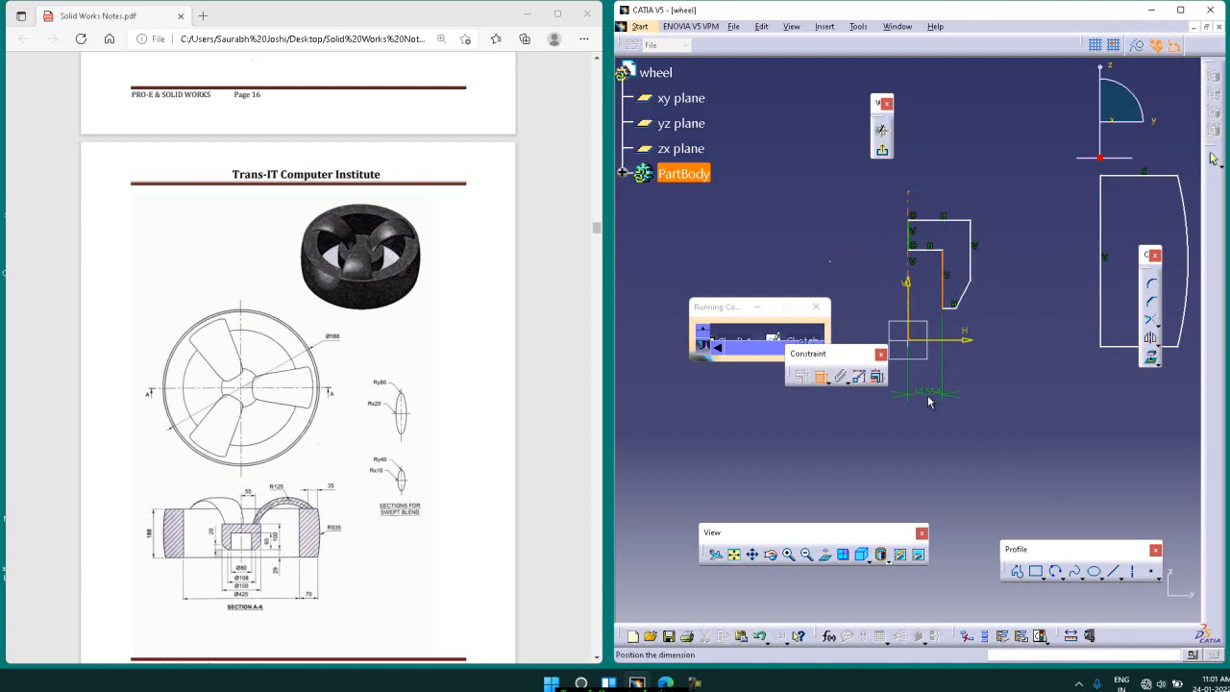
{"action": "left_click", "coordinate": [929, 402]}
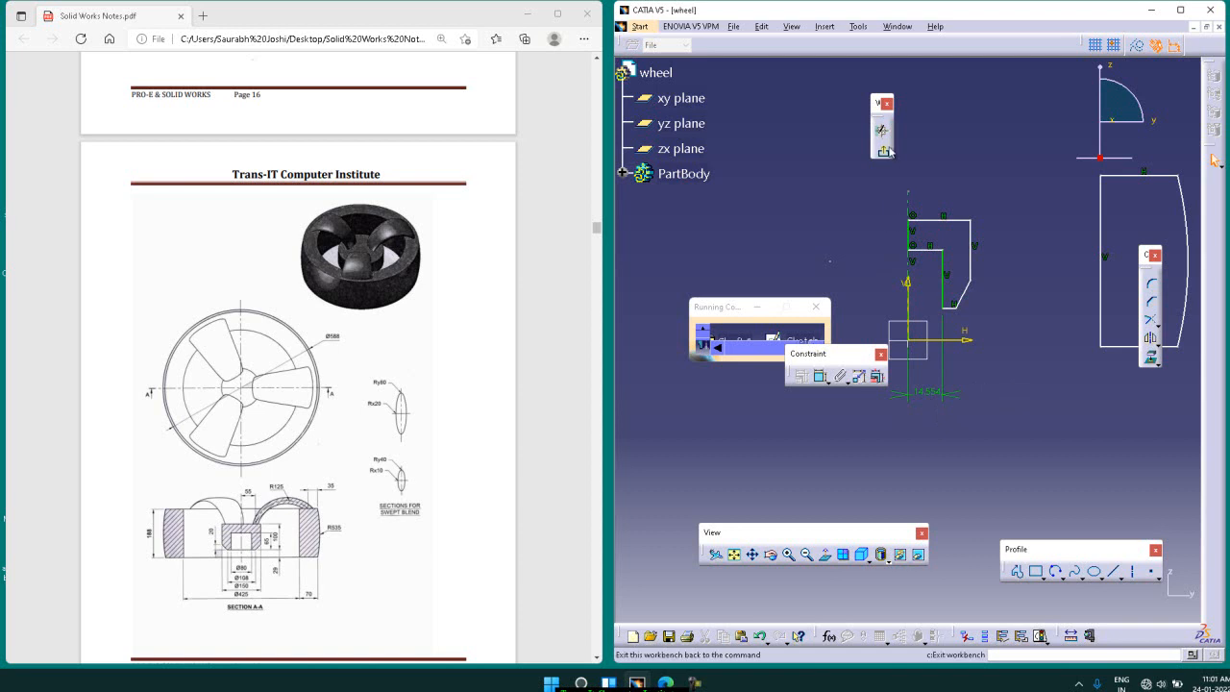
Step: Dimension the horizontal distance from the axis to the rim's inner vertical side and set it to 212.5 mm
{"action": "left_click", "coordinate": [819, 376]}
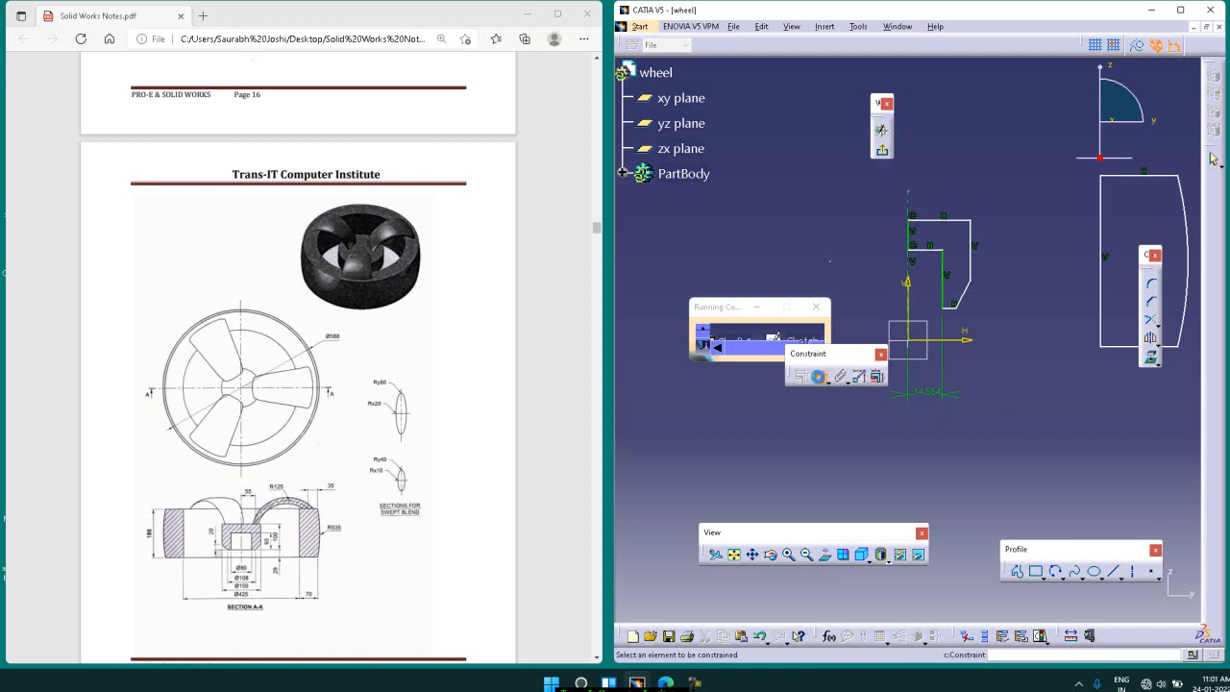
{"action": "left_click", "coordinate": [918, 274]}
{"action": "left_click", "coordinate": [1101, 351]}
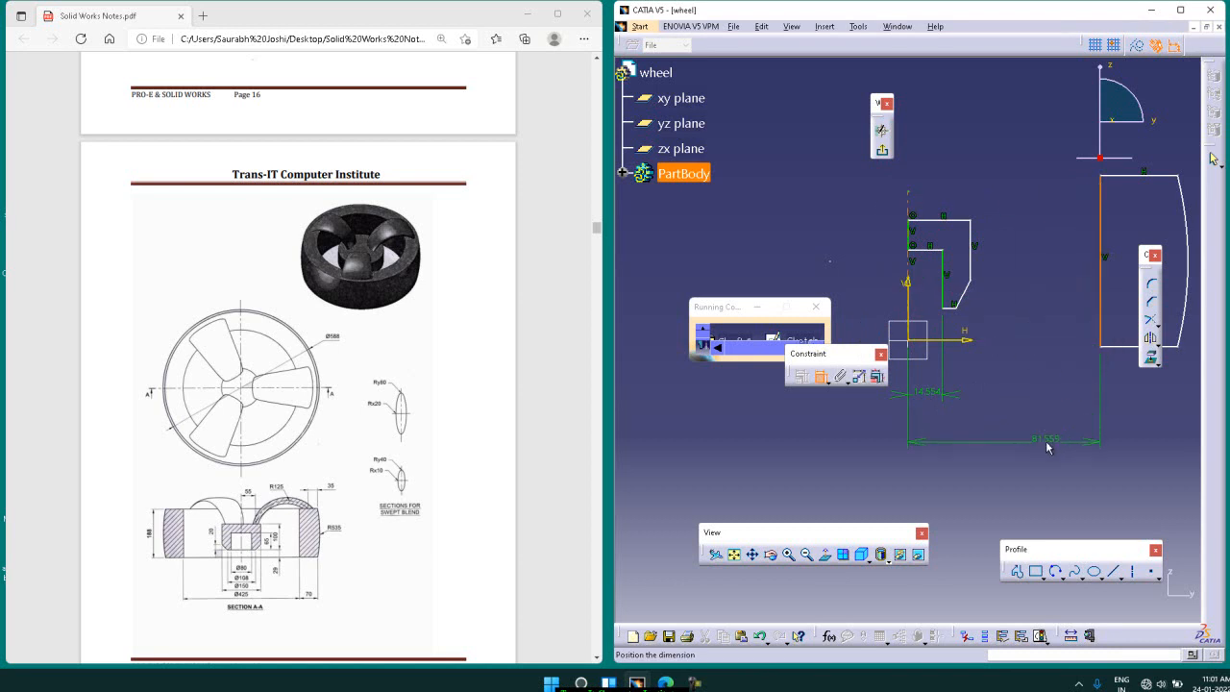
{"action": "left_click", "coordinate": [1039, 465]}
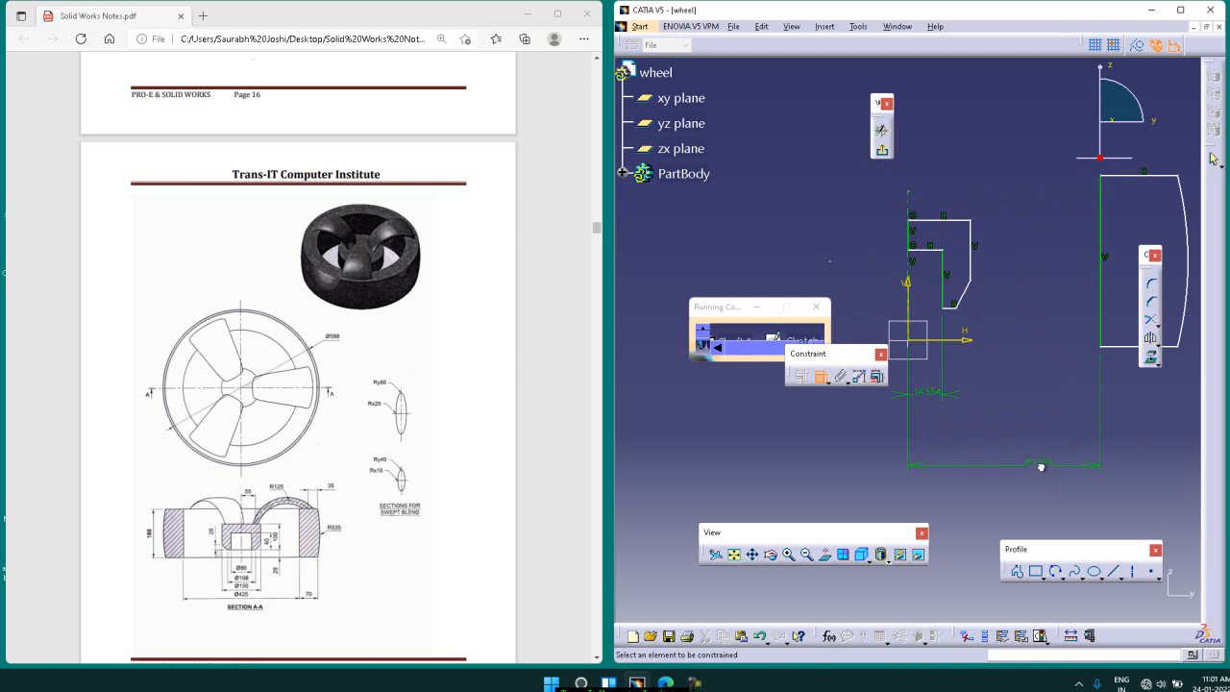
{"action": "double_click", "coordinate": [1043, 471]}
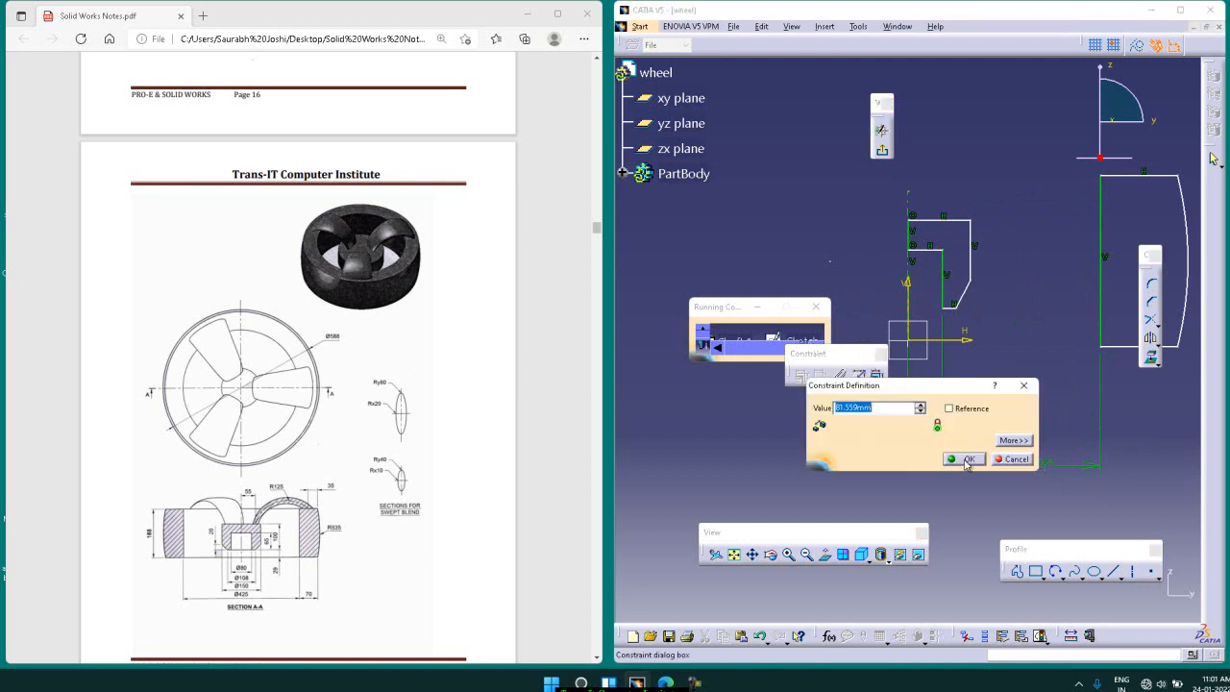
{"action": "type", "text": "425/2"}
{"action": "key", "text": "Return"}
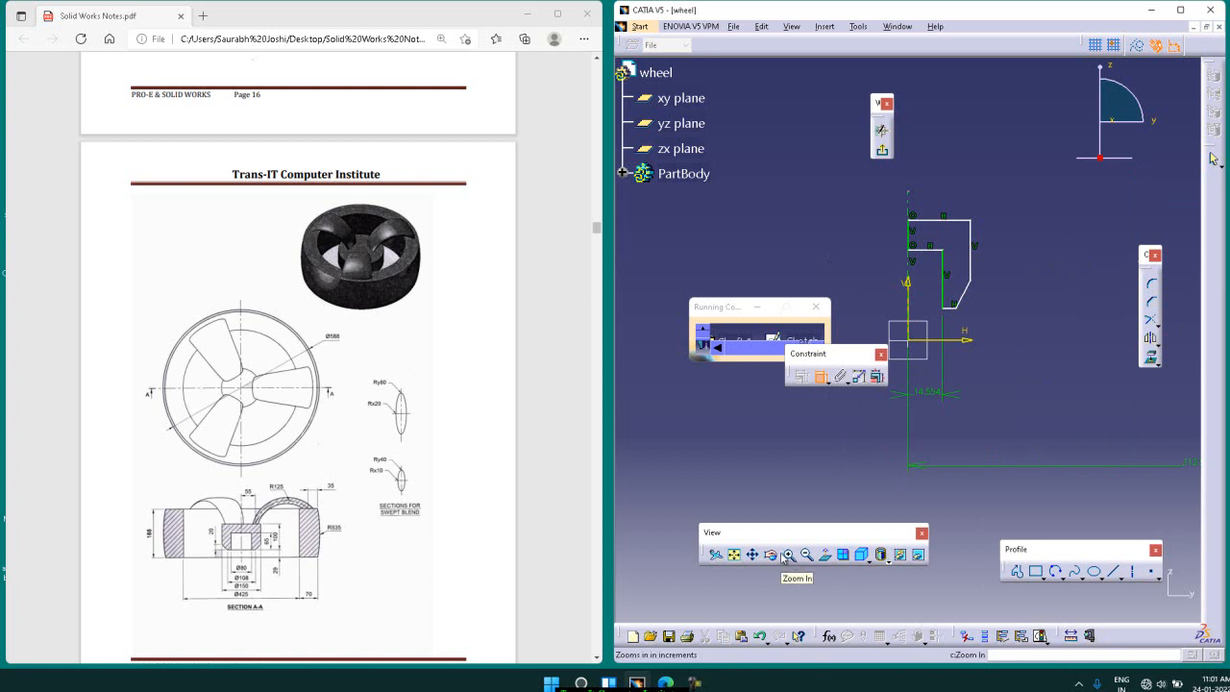
Step: Dimension the rim profile's bottom edge and set its length to 70 mm
{"action": "left_click", "coordinate": [735, 555]}
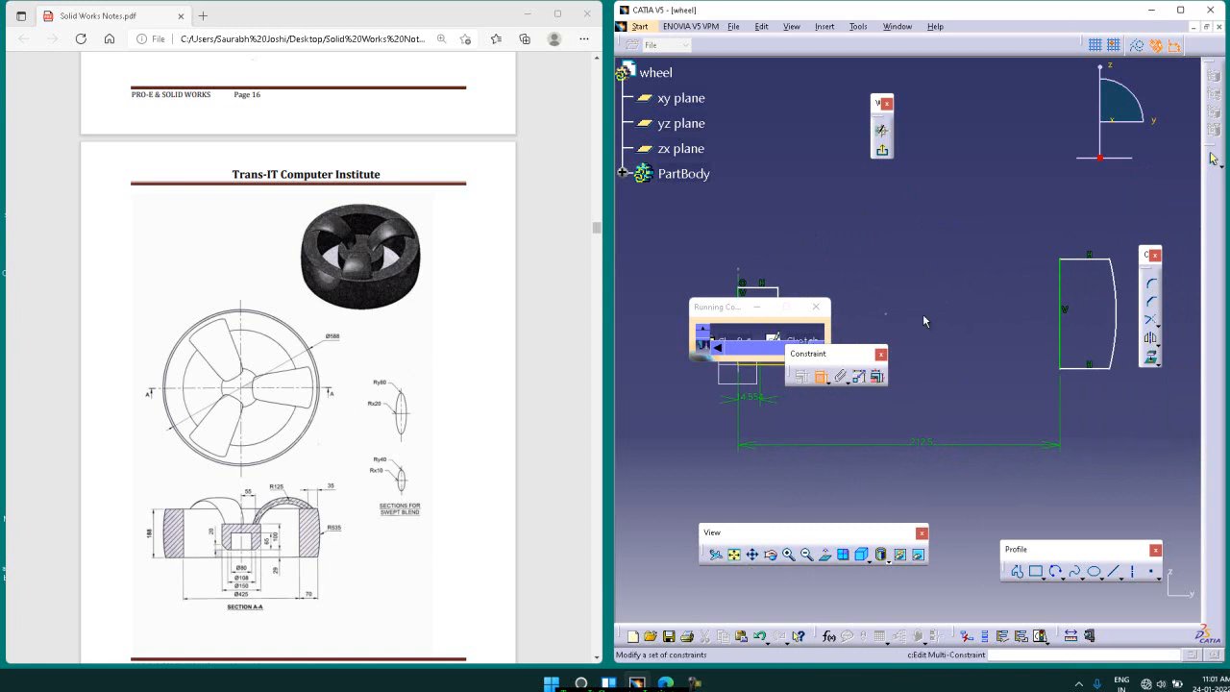
{"action": "left_click", "coordinate": [1097, 368]}
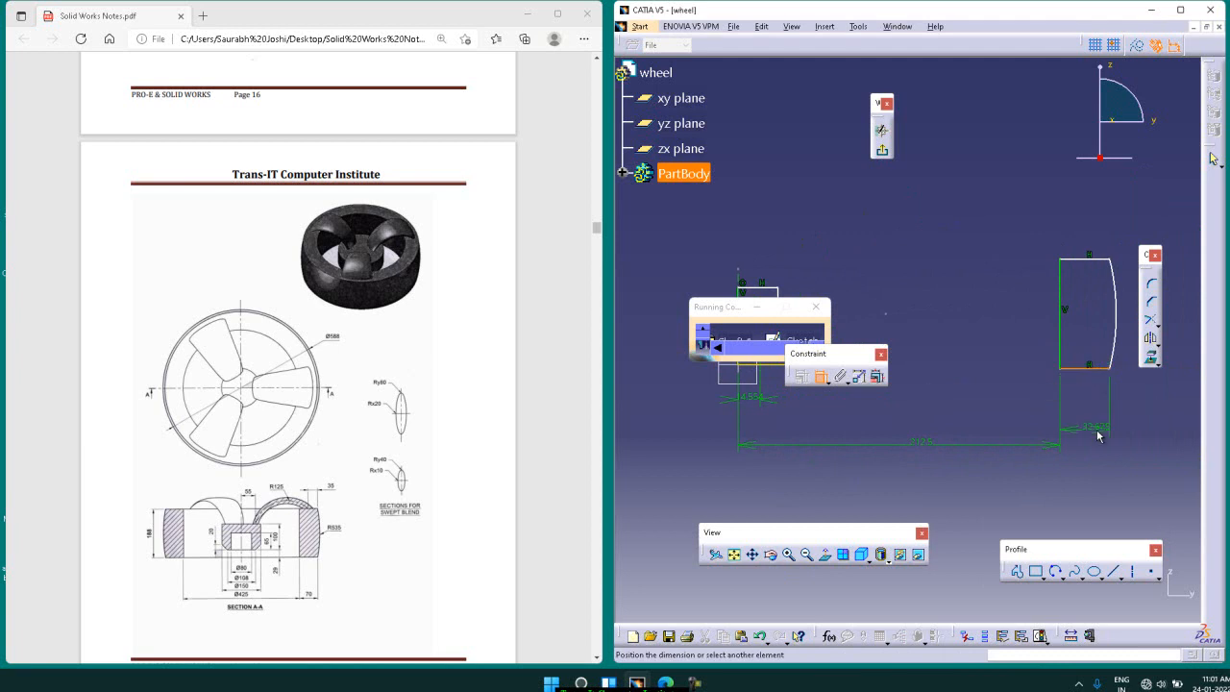
{"action": "left_click", "coordinate": [1098, 436]}
{"action": "double_click", "coordinate": [1098, 437]}
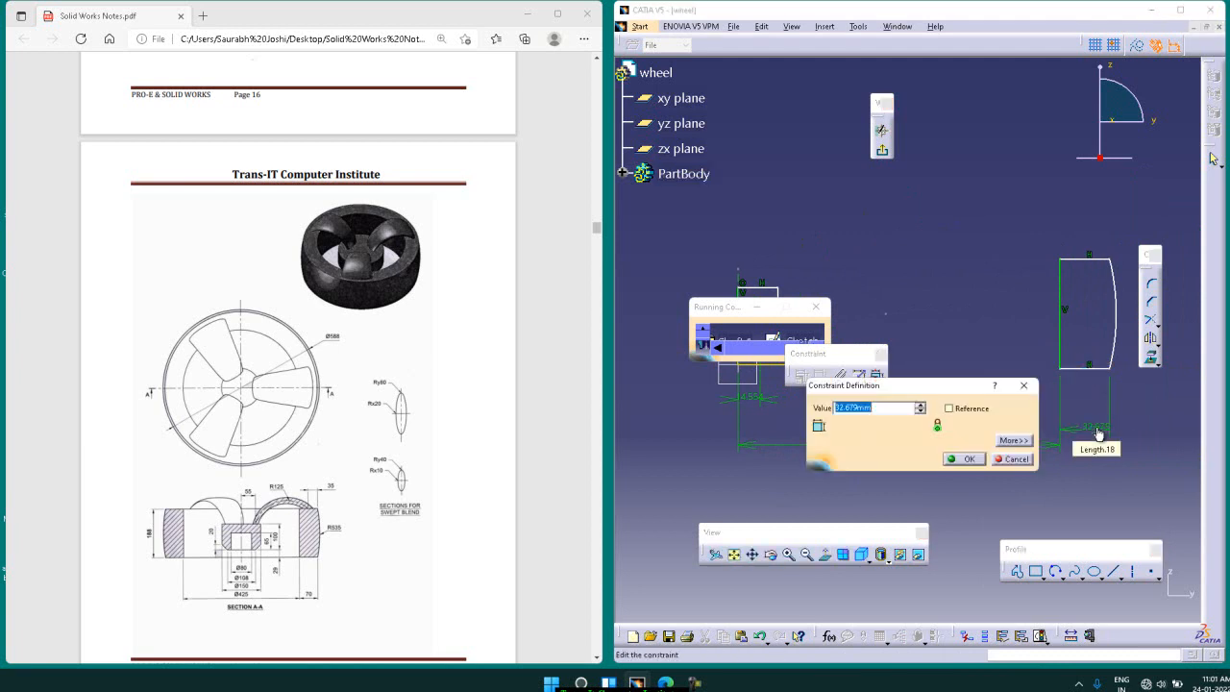
{"action": "type", "text": "70"}
{"action": "key", "text": "Return"}
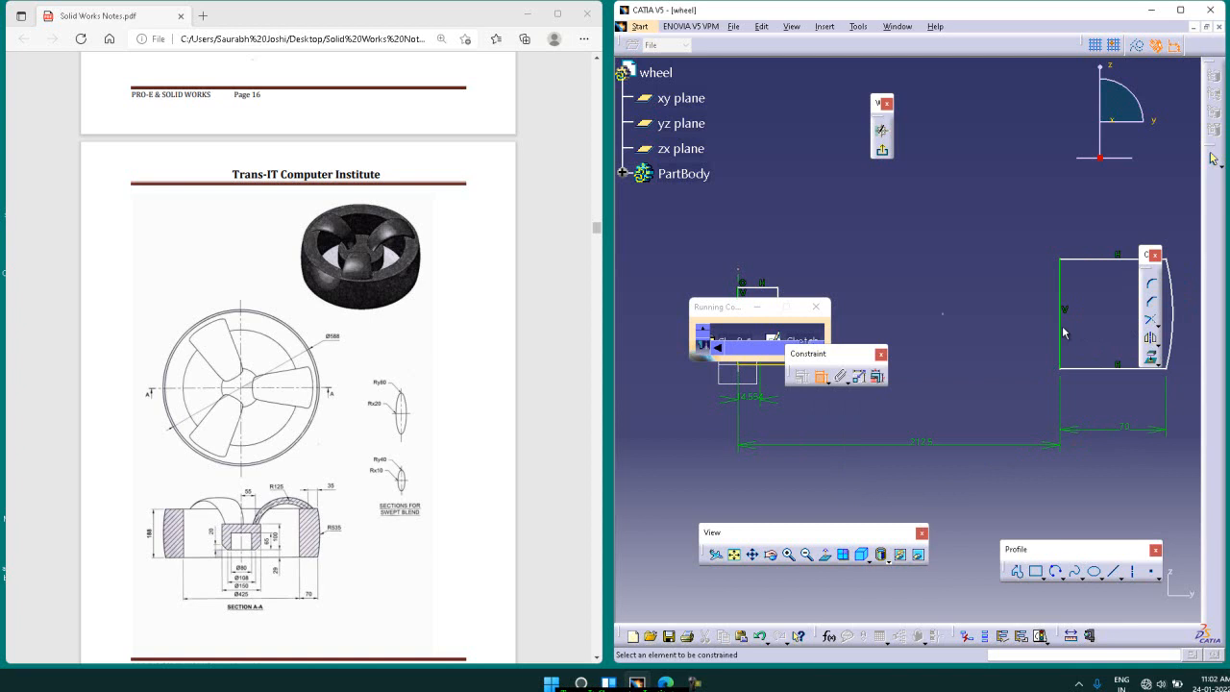
Step: Check the rim height in the PDF section view, and dimension the rim's inner vertical side at 188 mm
{"action": "mouse_move", "coordinate": [434, 56]}
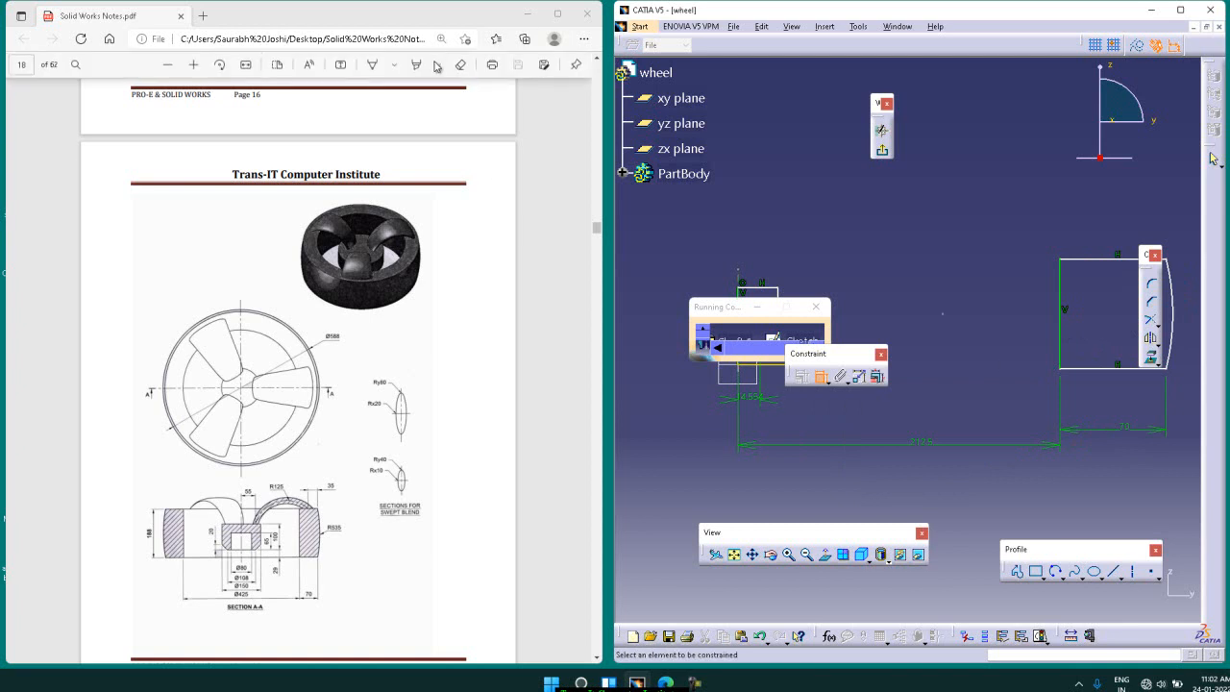
{"action": "left_click", "coordinate": [194, 66]}
{"action": "left_click", "coordinate": [197, 70]}
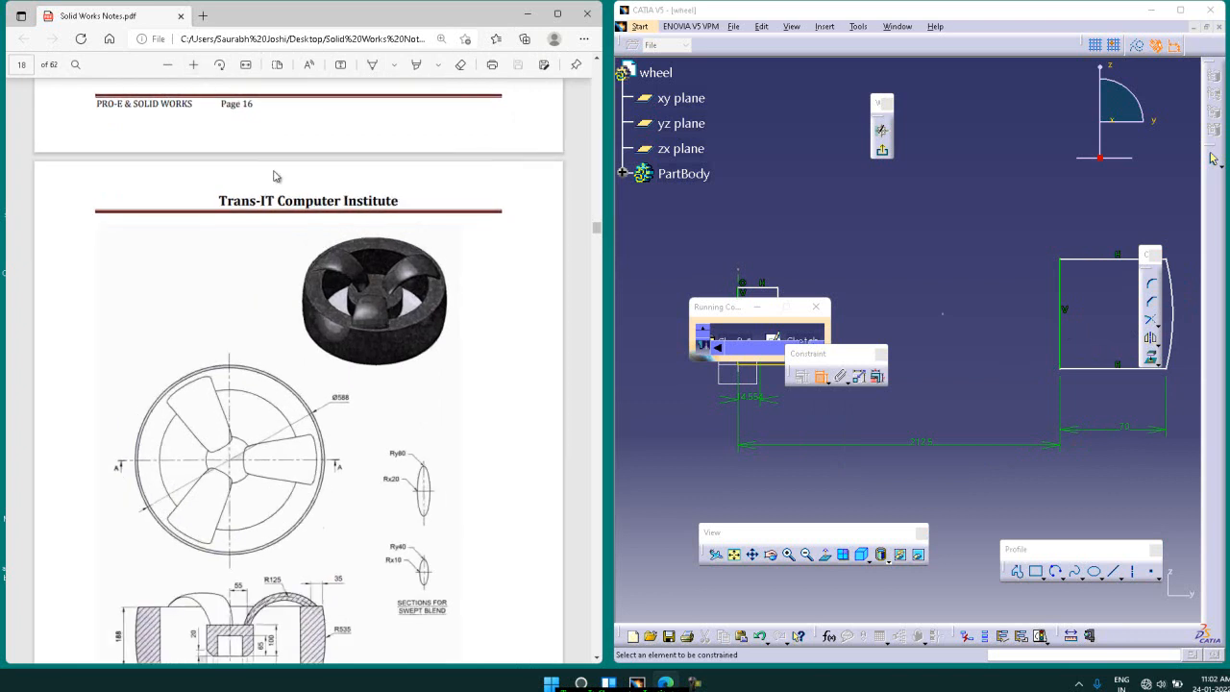
{"action": "scroll", "coordinate": [363, 288], "scroll_direction": "down", "scroll_amount": 1}
{"action": "scroll", "coordinate": [364, 288], "scroll_direction": "down", "scroll_amount": 1}
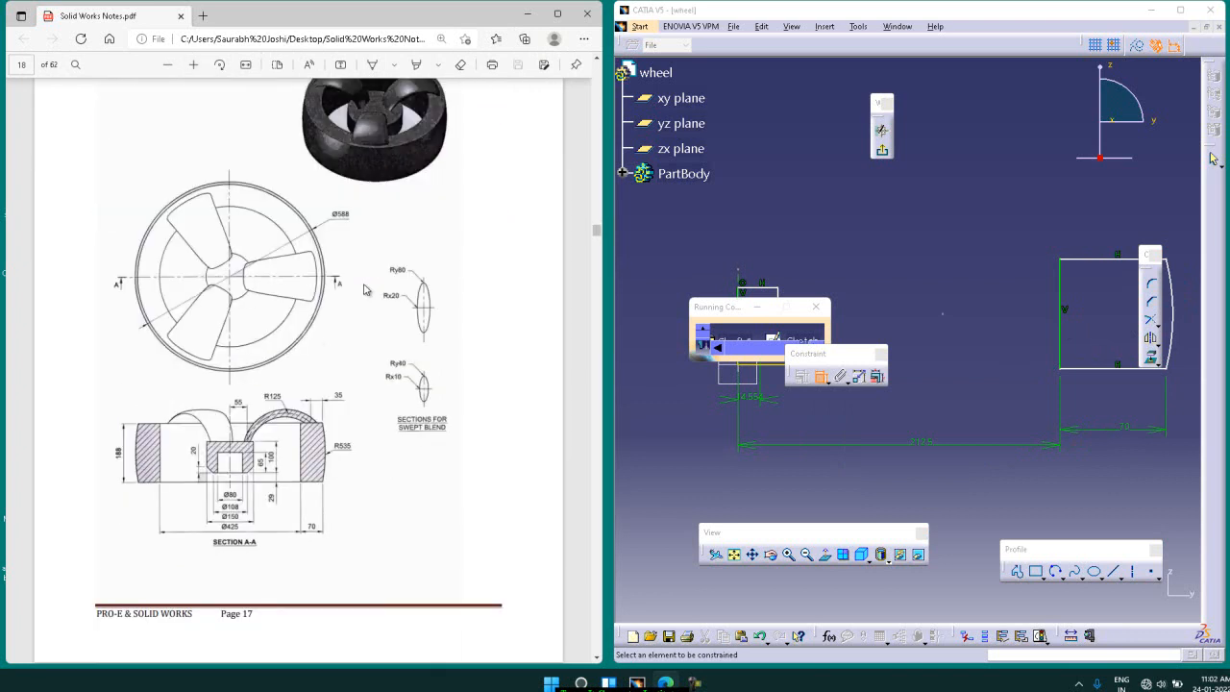
{"action": "left_click", "coordinate": [1057, 296]}
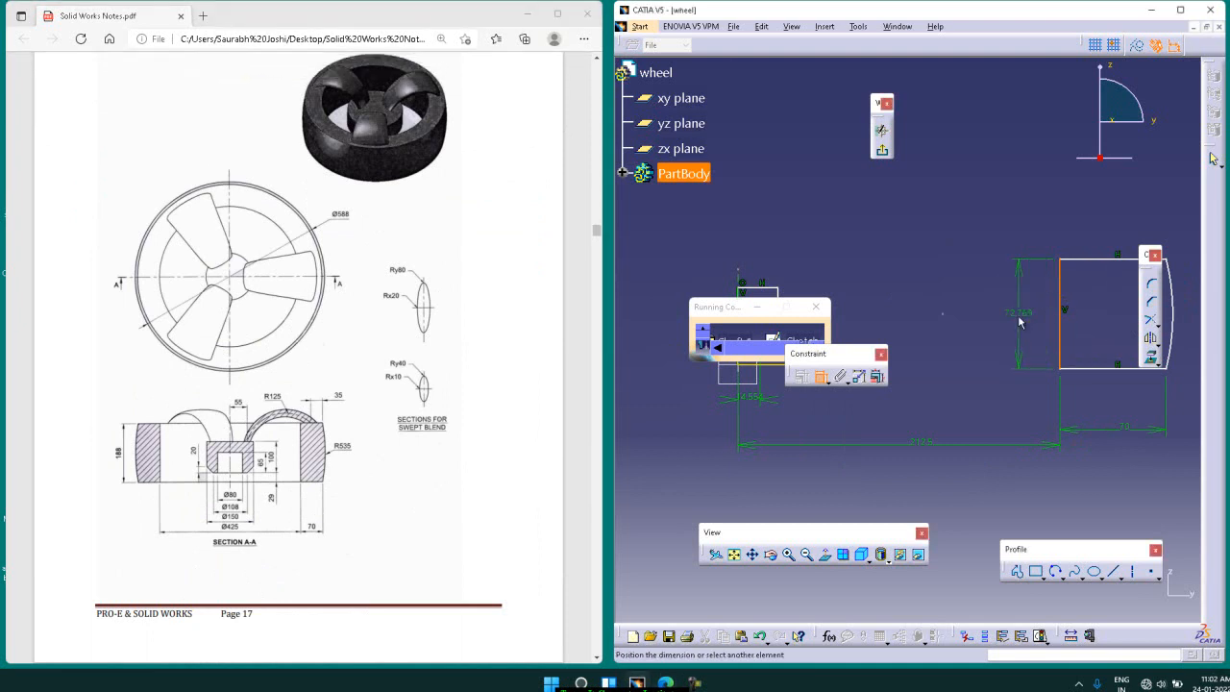
{"action": "double_click", "coordinate": [1021, 322]}
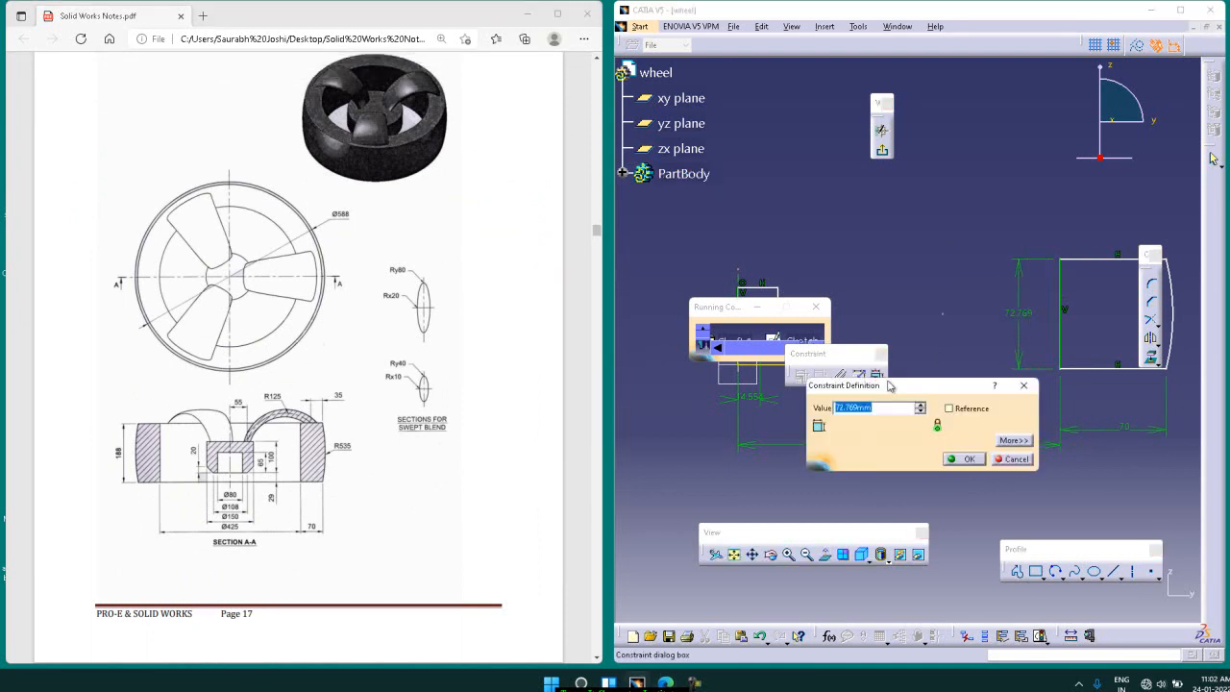
{"action": "type", "text": "188"}
{"action": "key", "text": "Return"}
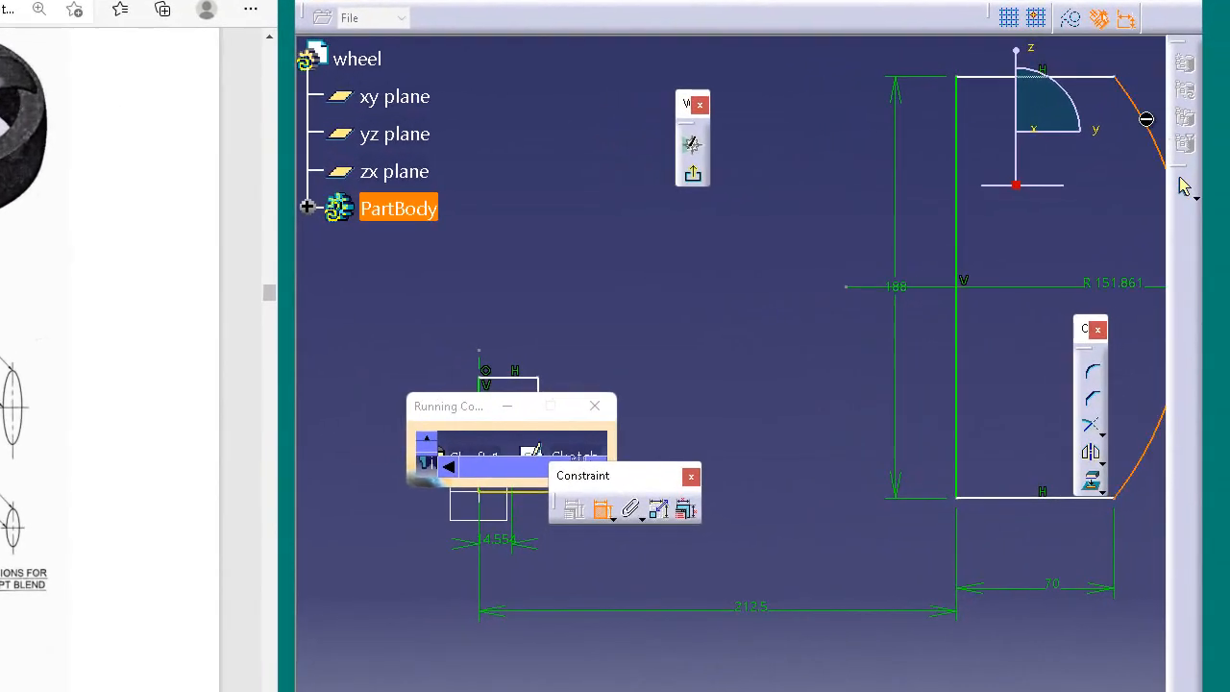
Step: Dimension the rim's outer arc and set its radius to 535 mm
{"action": "left_click", "coordinate": [1109, 217]}
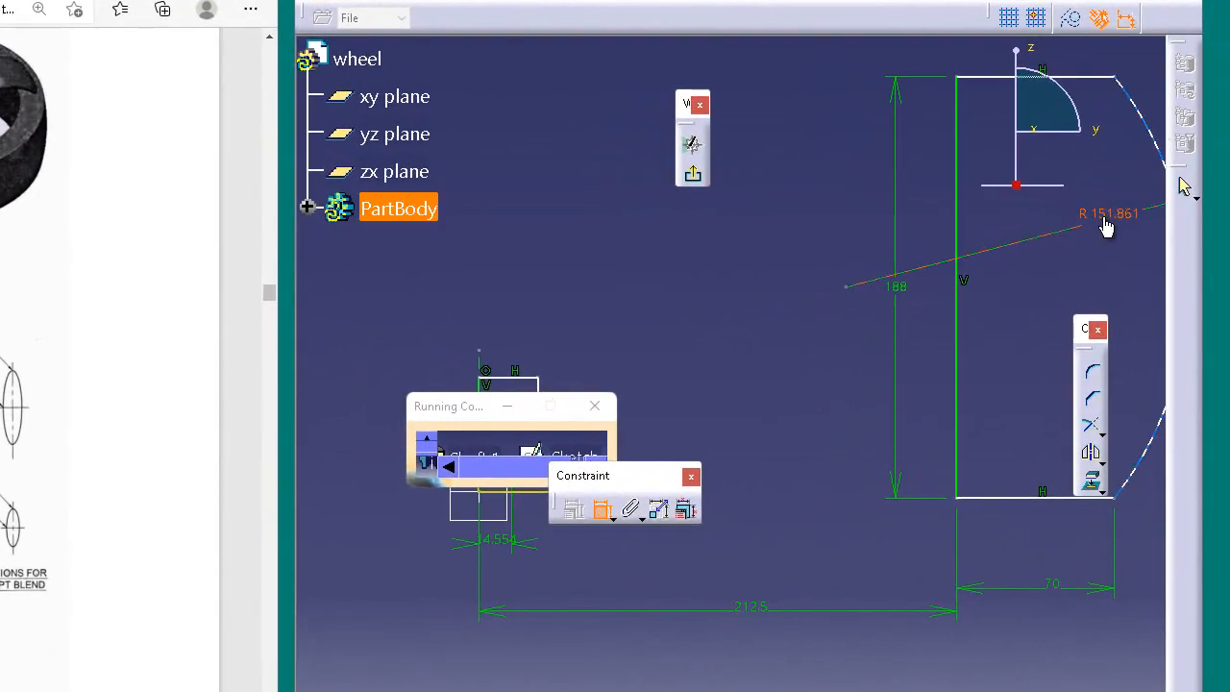
{"action": "double_click", "coordinate": [1106, 221]}
{"action": "type", "text": "535"}
{"action": "key", "text": "Return"}
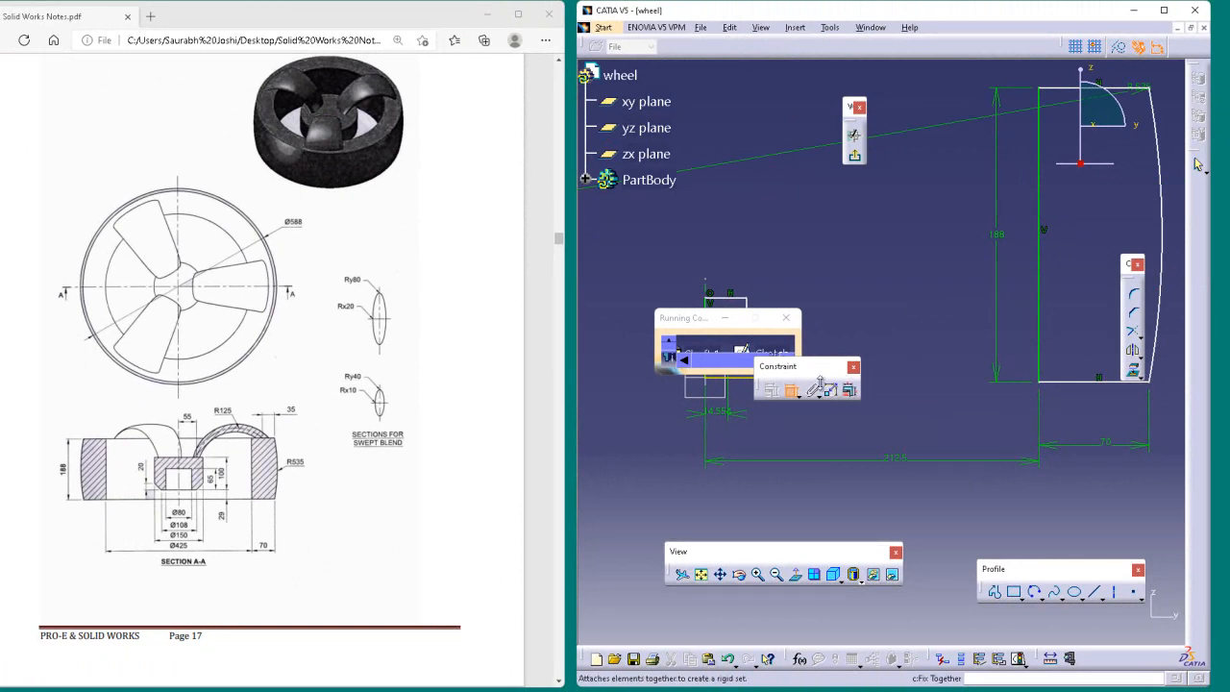
Step: Move the Constraint toolbar and the Running Commands window clear of the hub profile
{"action": "left_click", "coordinate": [753, 320]}
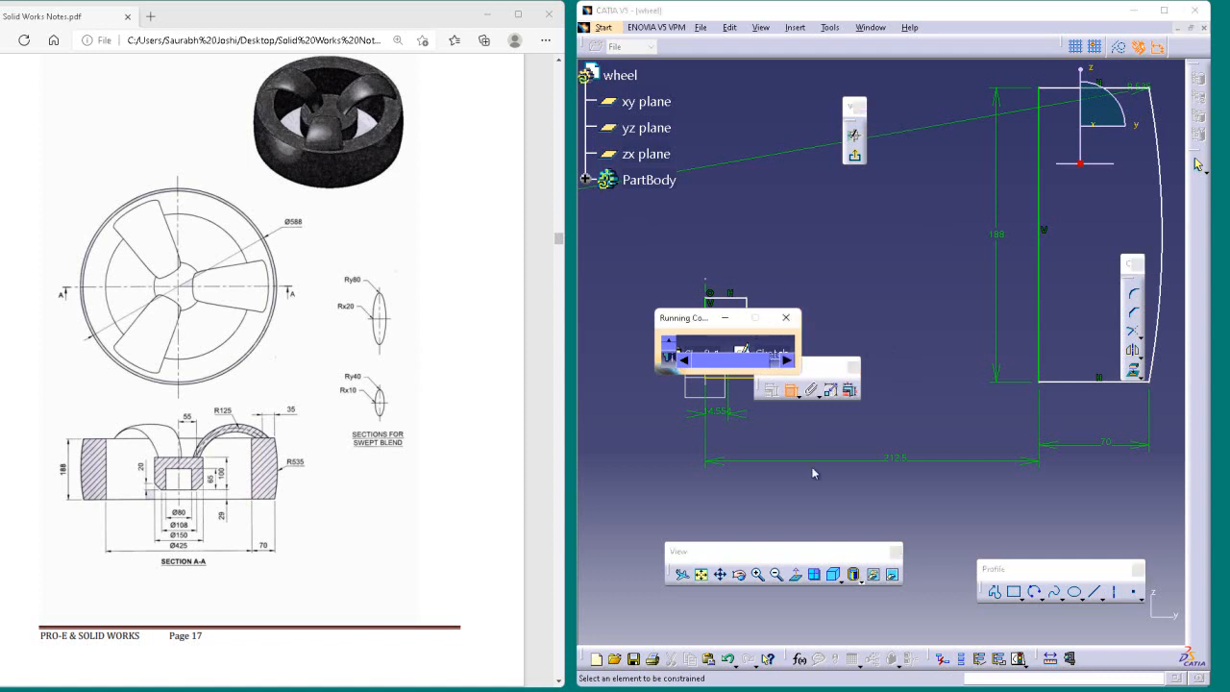
{"action": "left_click_drag", "start_coordinate": [828, 373], "coordinate": [977, 510]}
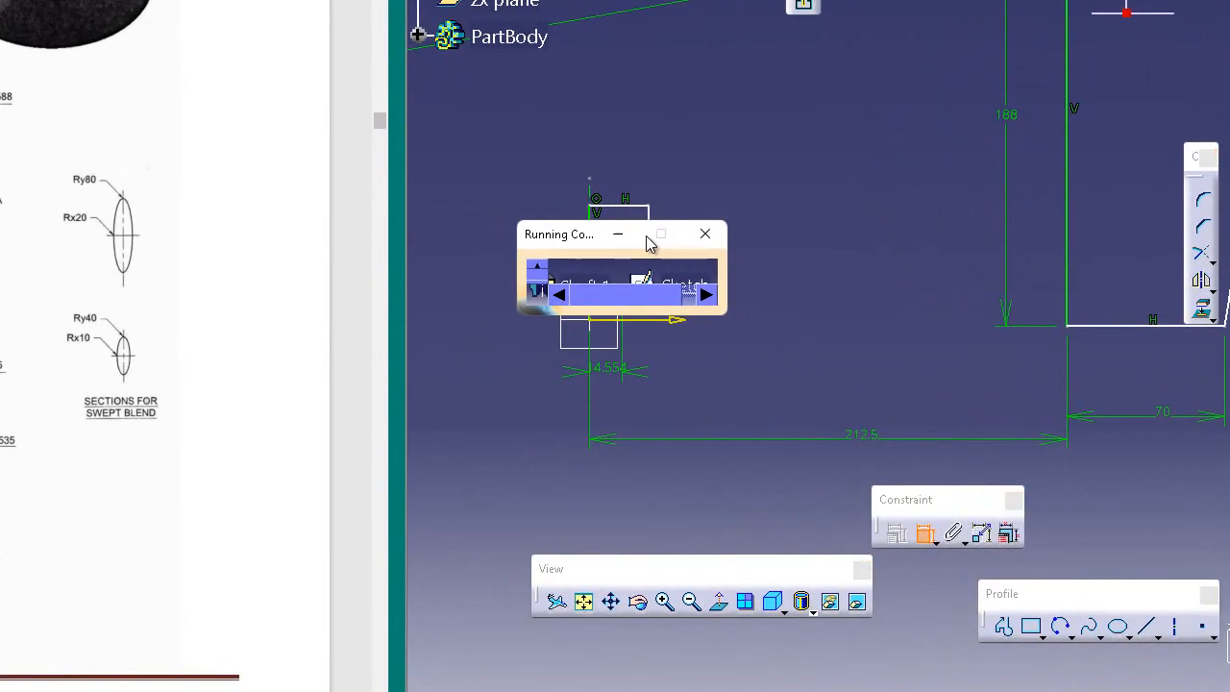
{"action": "left_click_drag", "start_coordinate": [542, 240], "coordinate": [540, 464]}
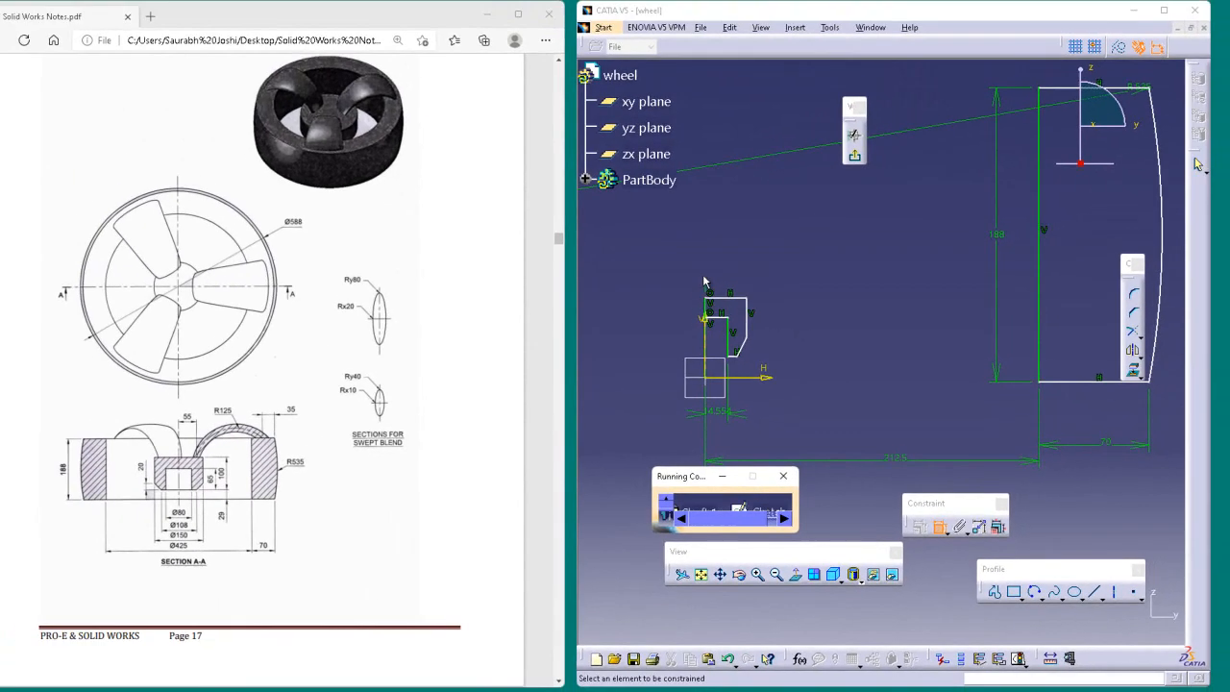
Step: Dimension the horizontal distance from the axis to the hub's outer vertical side and set it to 75 mm
{"action": "left_click", "coordinate": [708, 289]}
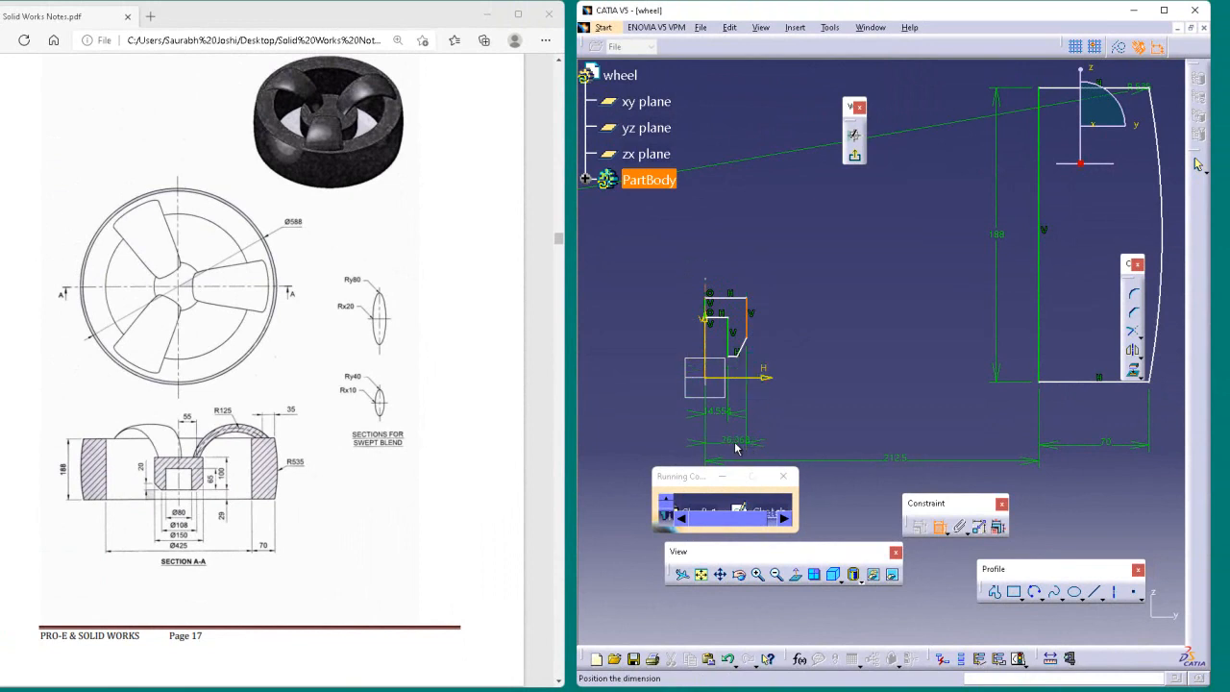
{"action": "left_click", "coordinate": [735, 448]}
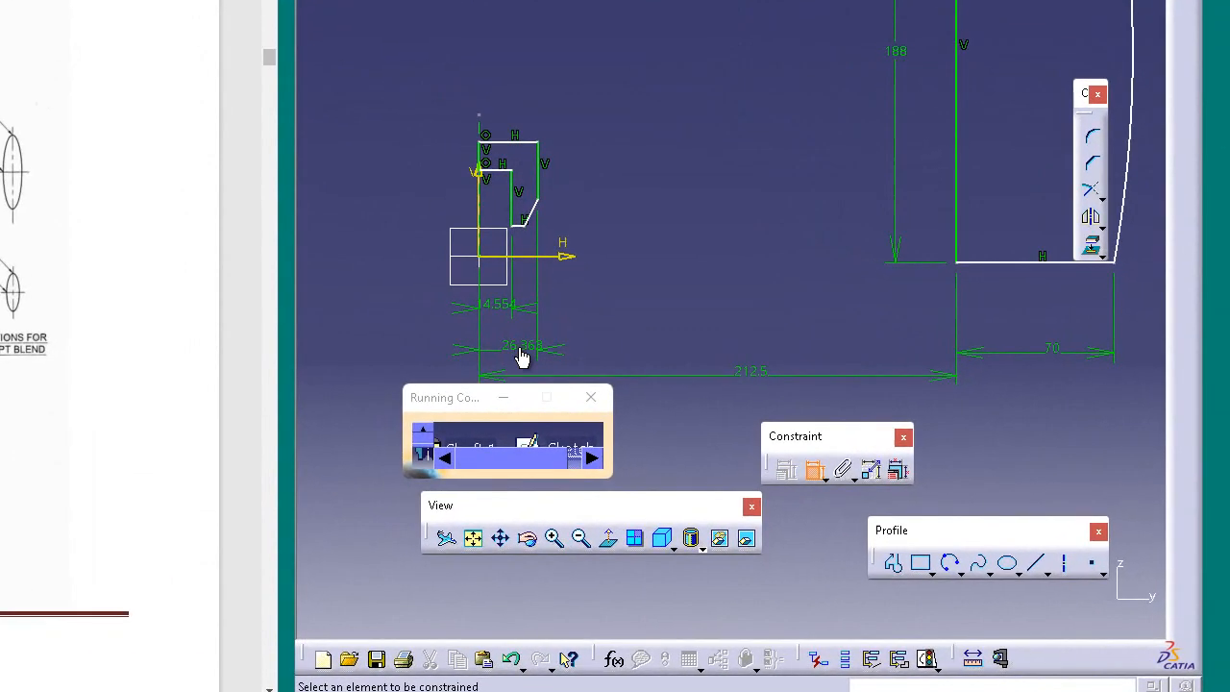
{"action": "double_click", "coordinate": [735, 444]}
{"action": "type", "text": "150/"}
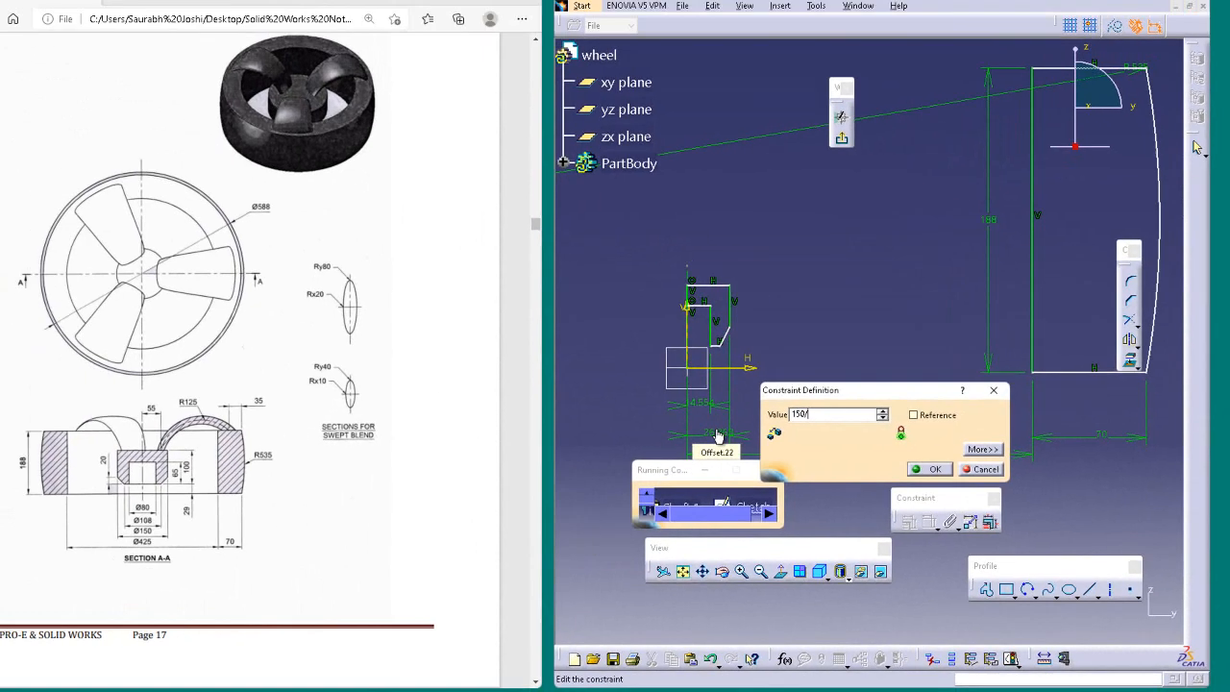
{"action": "key", "text": "Return"}
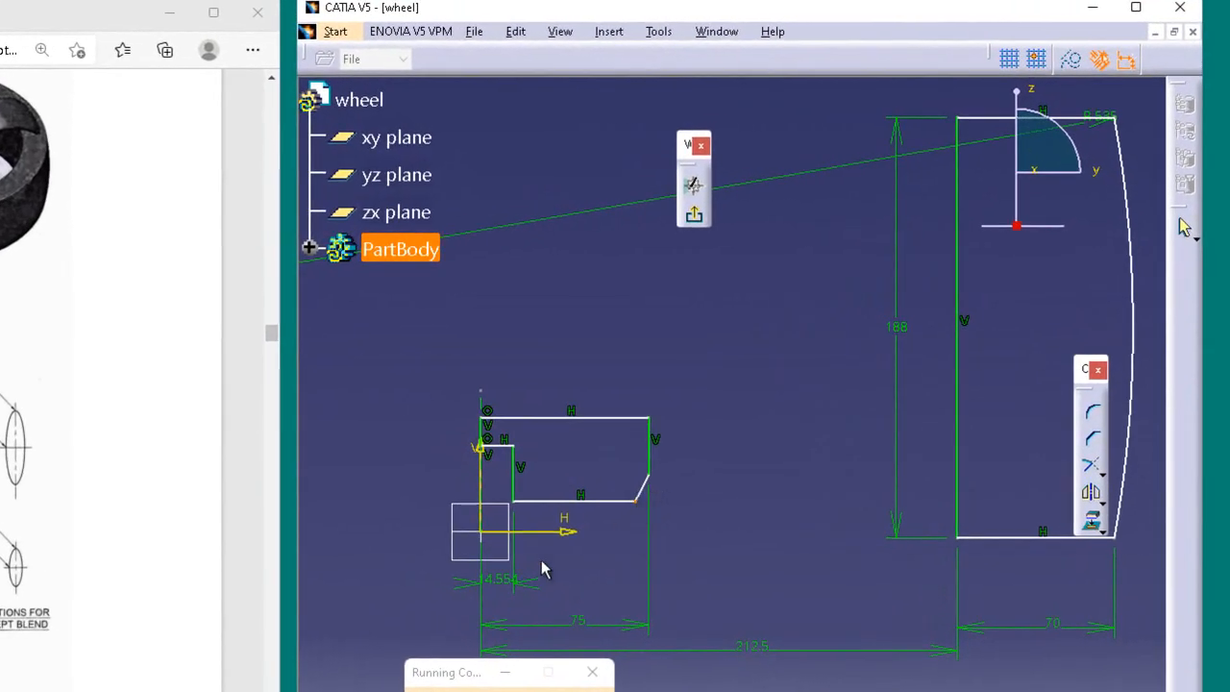
Step: Dimension the horizontal distance from the axis to the lower end of the hub's slanted edge as 108/2, giving 54 mm
{"action": "mouse_move", "coordinate": [490, 407]}
{"action": "left_mouse_down"}
{"action": "mouse_move", "coordinate": [492, 431]}
{"action": "mouse_move", "coordinate": [379, 411]}
{"action": "mouse_move", "coordinate": [562, 391]}
{"action": "mouse_move", "coordinate": [564, 607]}
{"action": "left_mouse_up"}
{"action": "double_click", "coordinate": [565, 604]}
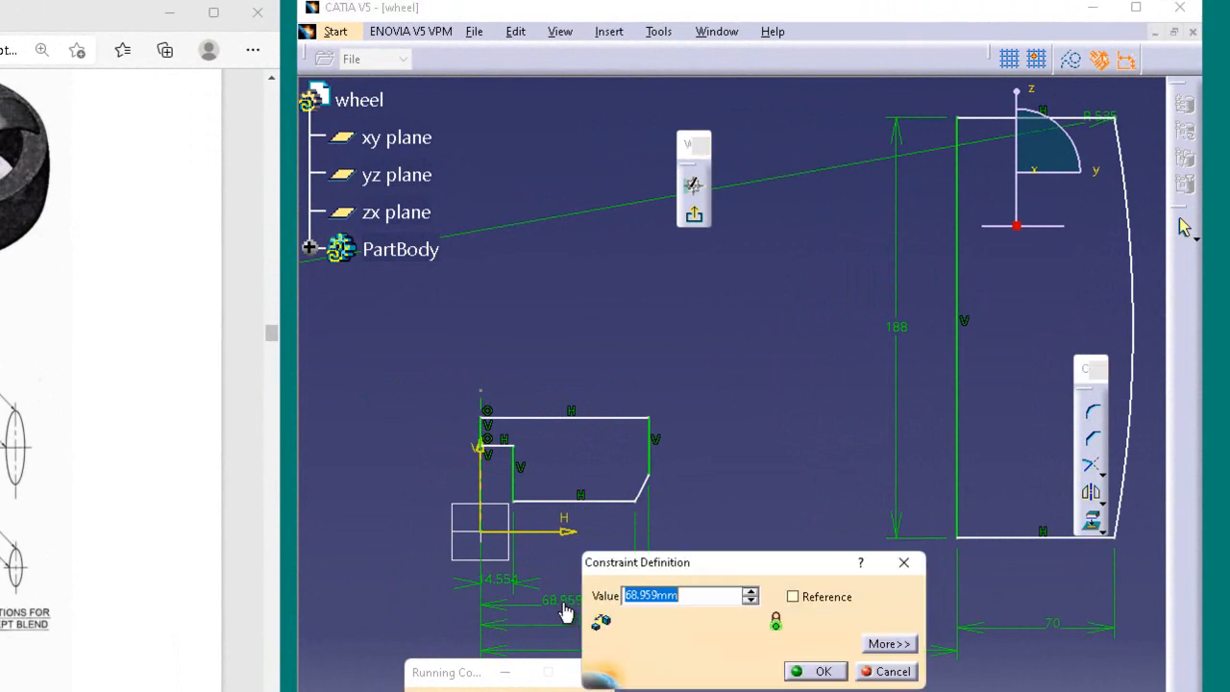
{"action": "type", "text": "108"}
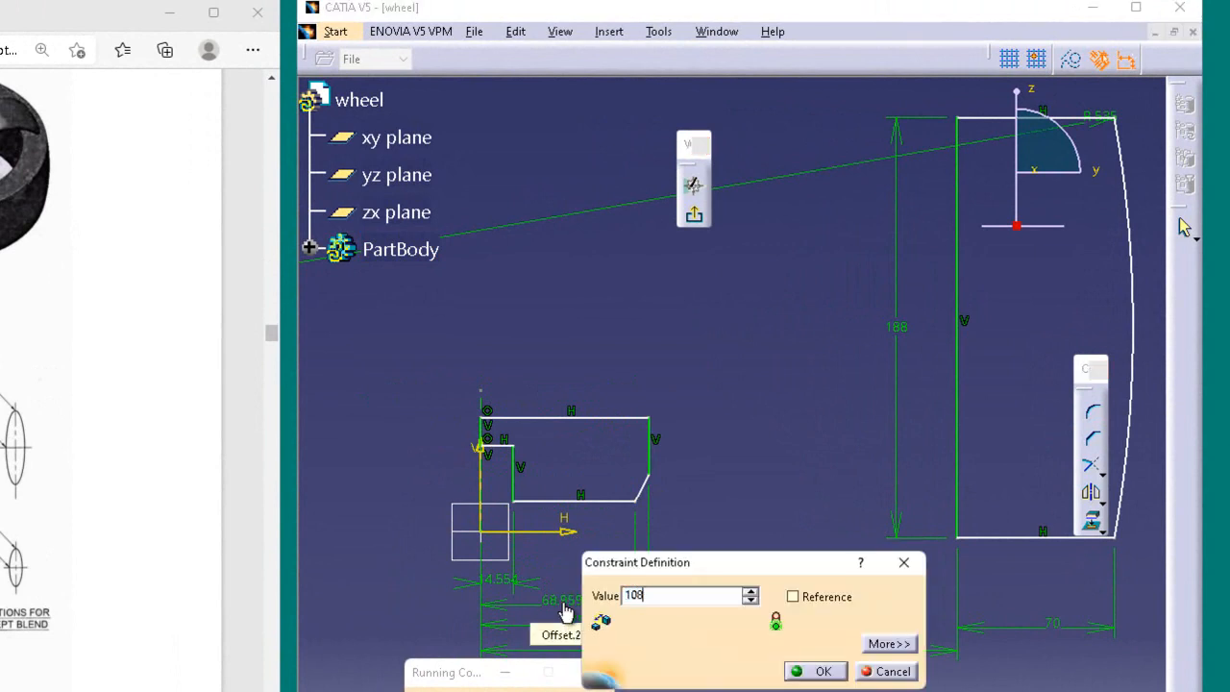
{"action": "type", "text": "/2"}
{"action": "key", "text": "Return"}
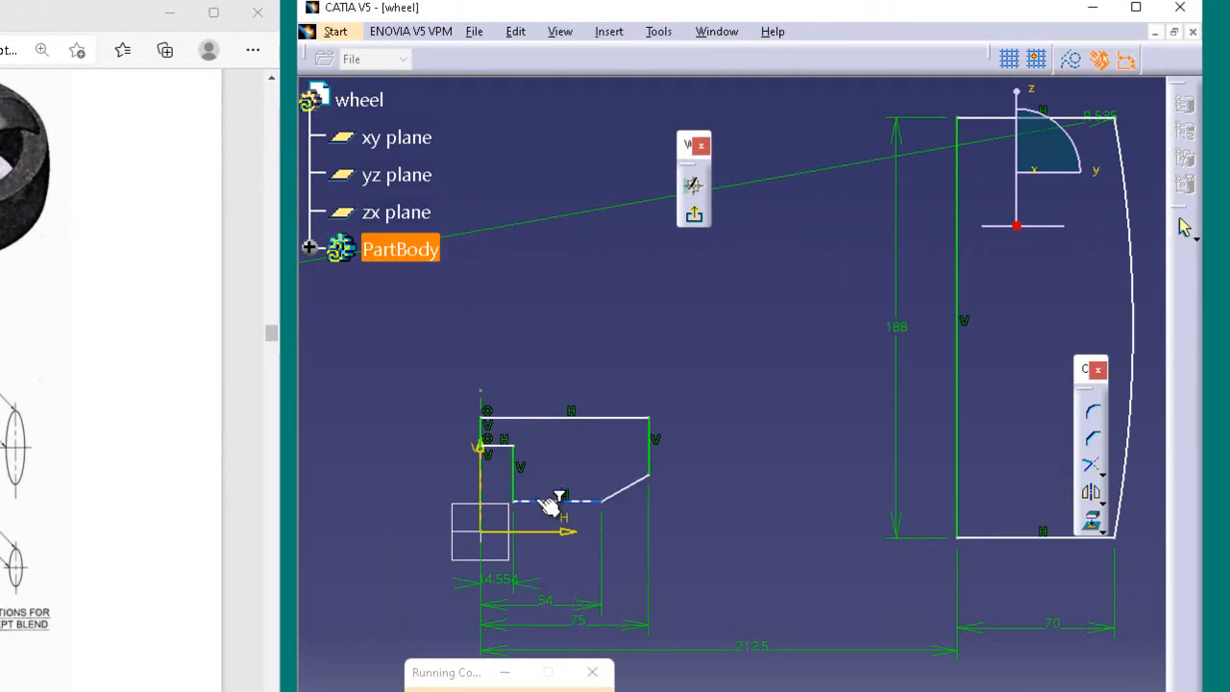
Step: Set the horizontal distance from the axis to the hub recess's vertical side to 40 mm
{"action": "double_click", "coordinate": [508, 576]}
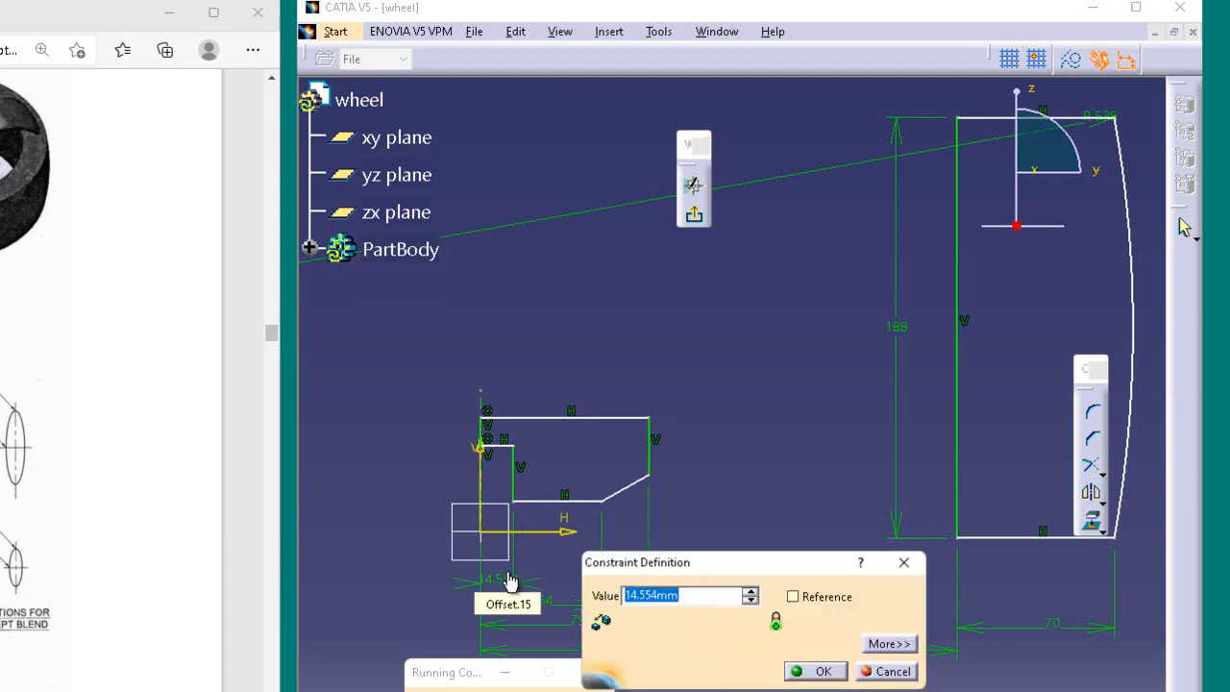
{"action": "type", "text": "40"}
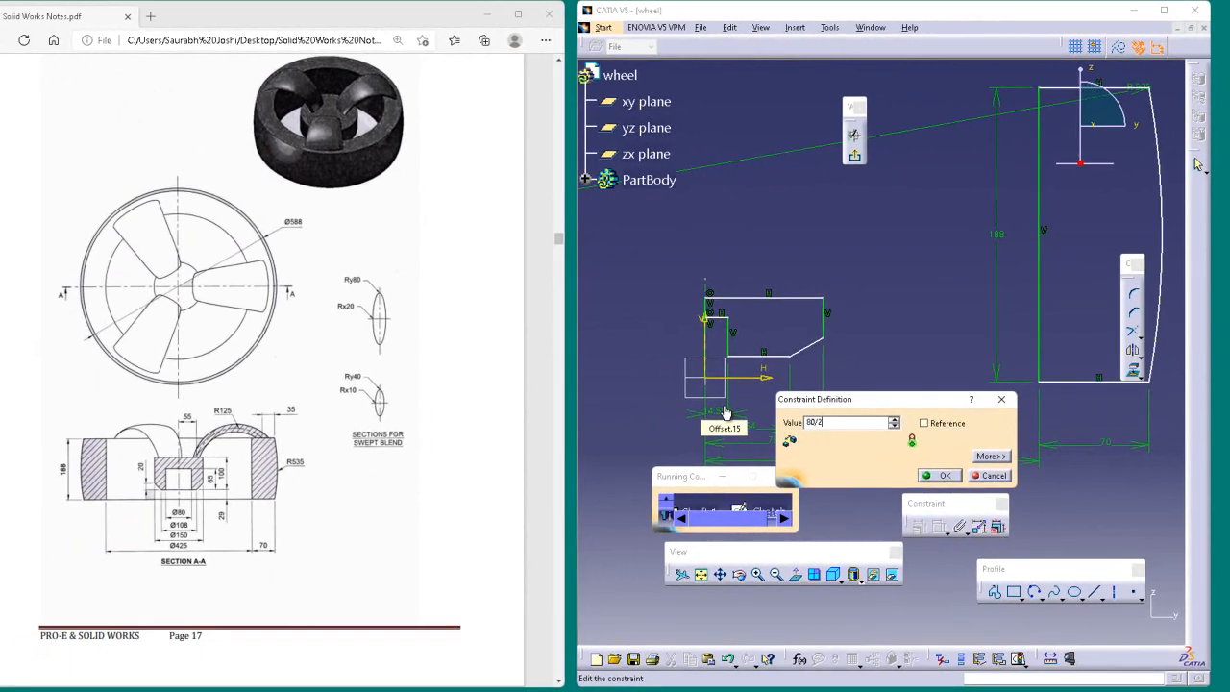
{"action": "key", "text": "Return"}
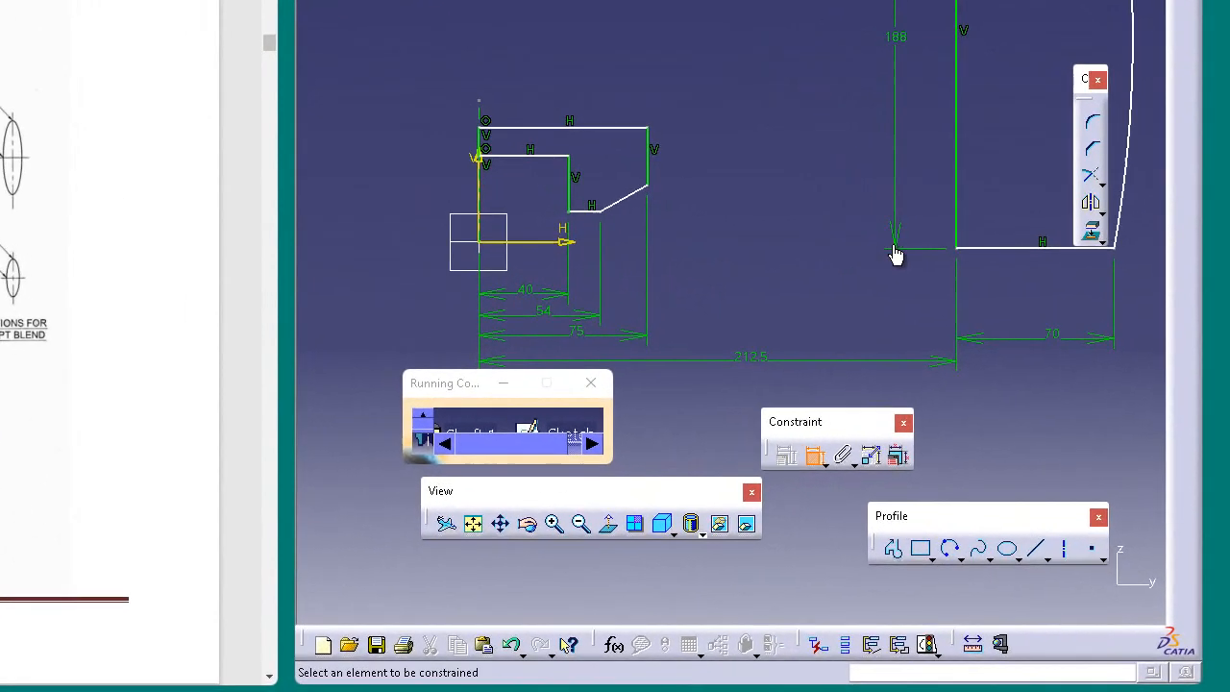
Step: Dimension the vertical distance between the rim's lower edge and the hub's lower edge and set it to 29 mm
{"action": "left_click", "coordinate": [1019, 256]}
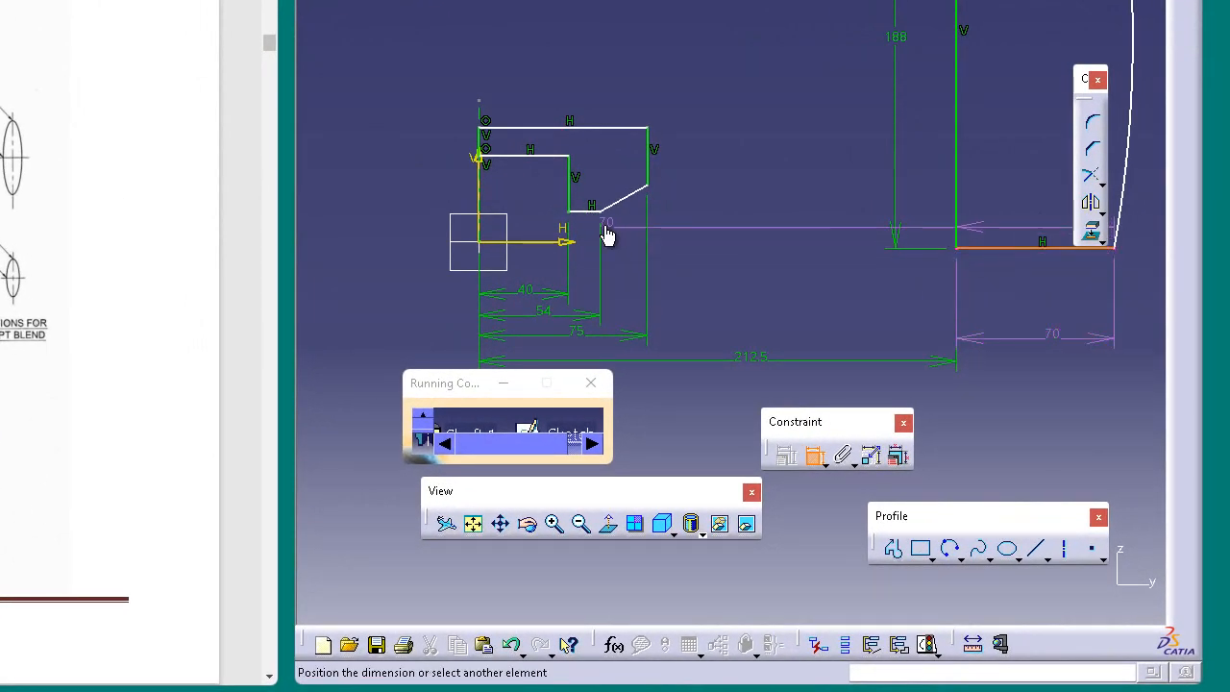
{"action": "left_click", "coordinate": [604, 213]}
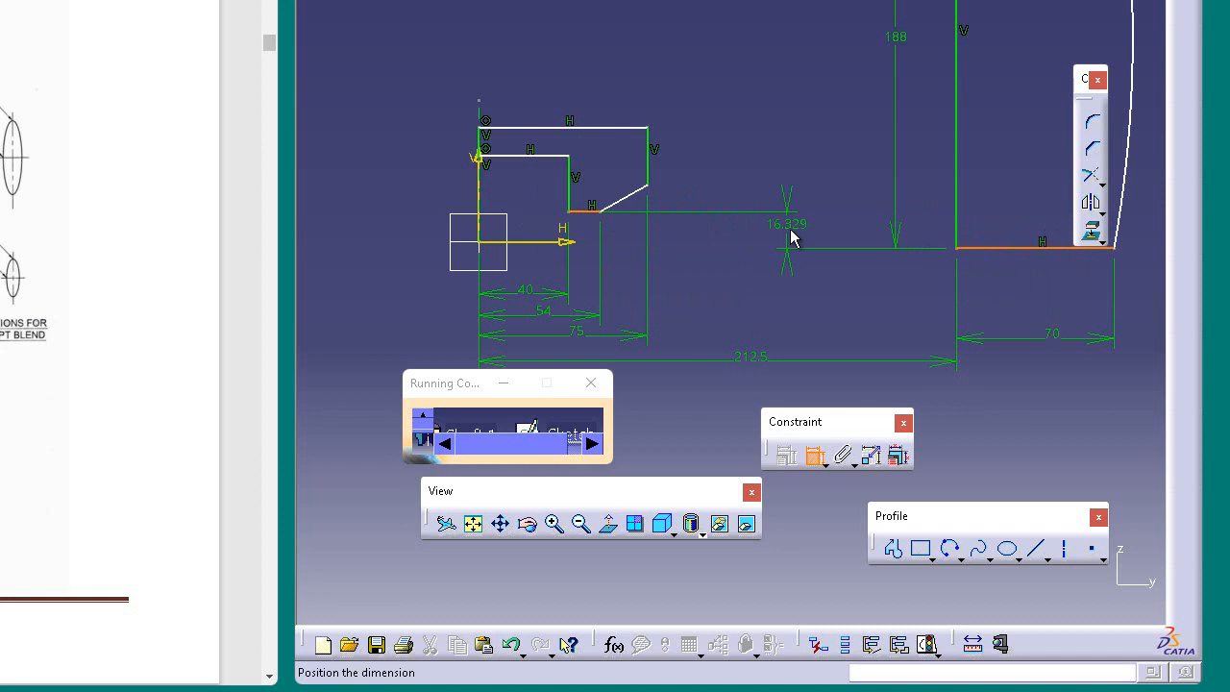
{"action": "left_click", "coordinate": [792, 240]}
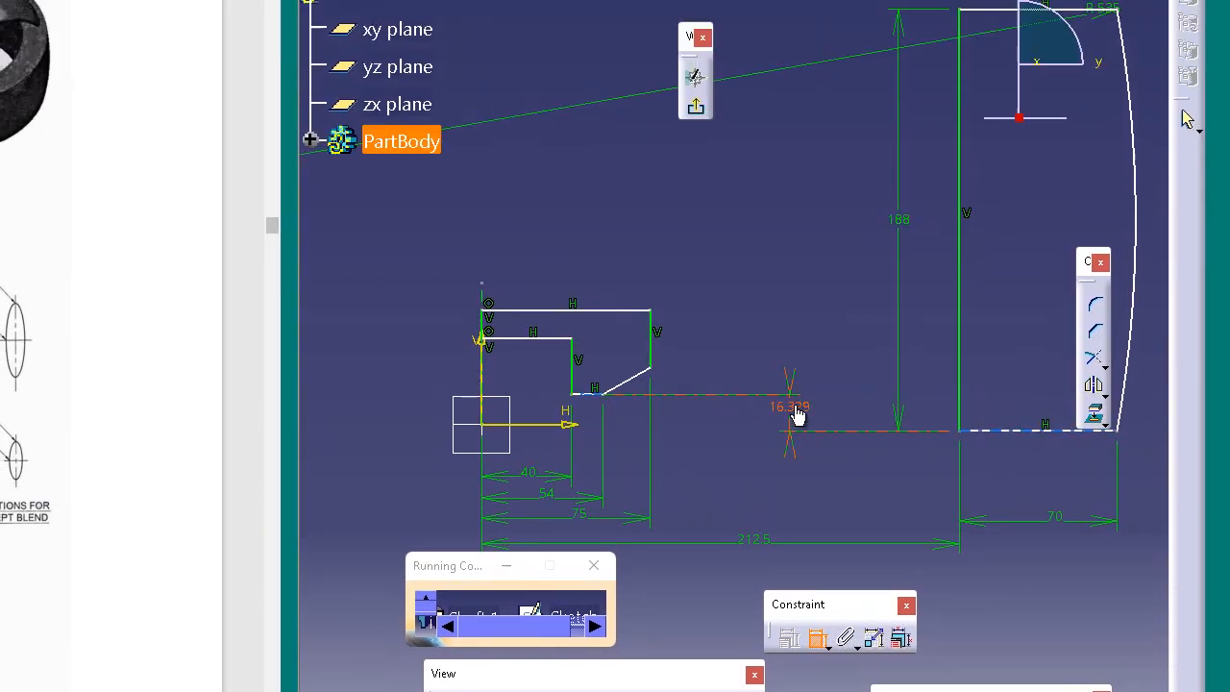
{"action": "double_click", "coordinate": [788, 225]}
{"action": "type", "text": "29"}
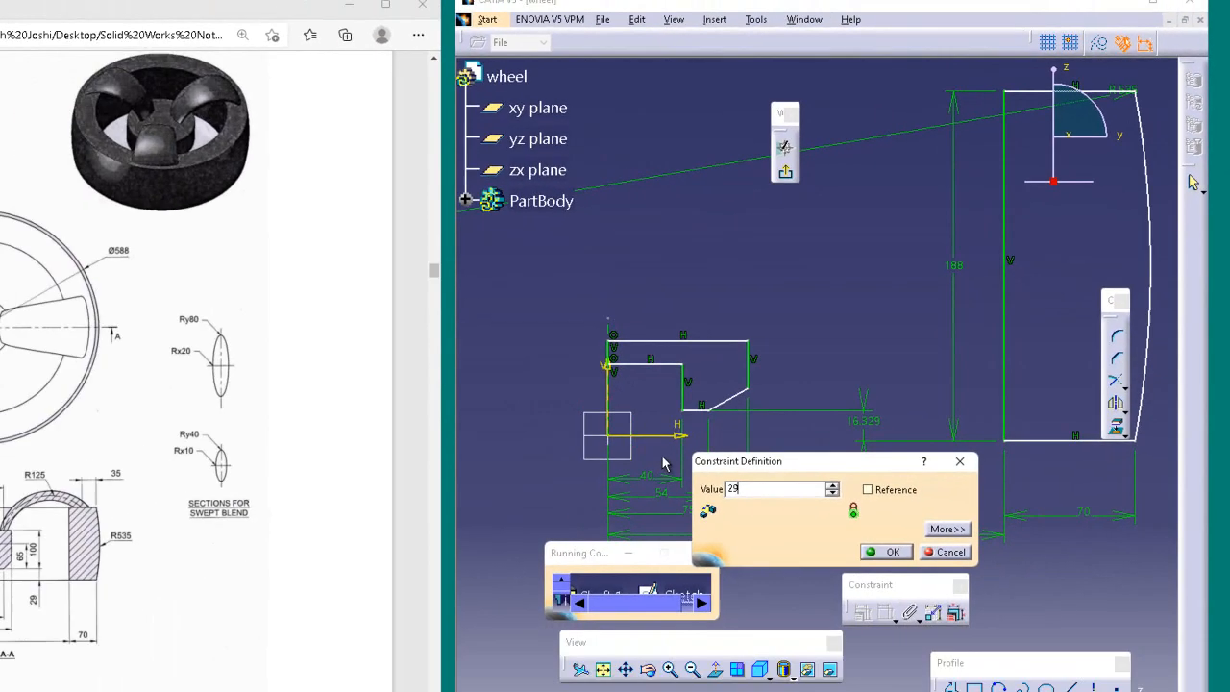
{"action": "key", "text": "Return"}
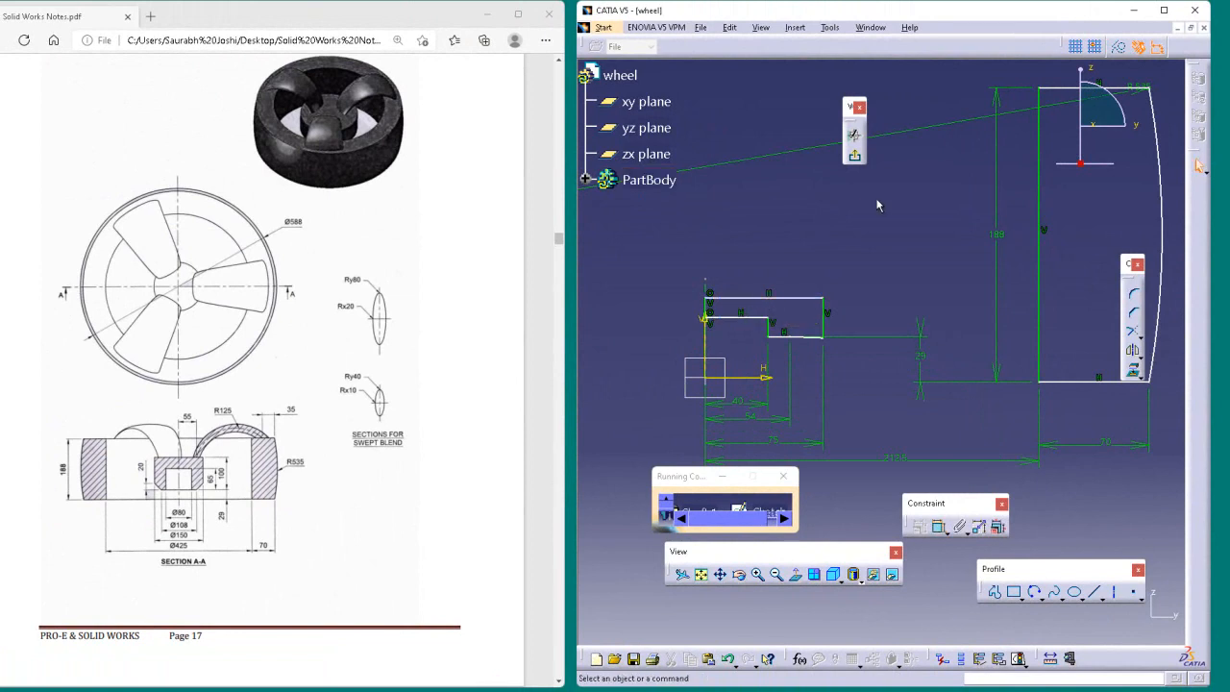
Step: Reshape the hub profile by moving its upper edge and the recess's upper edge upward and its lower edge downward
{"action": "left_click_drag", "start_coordinate": [808, 299], "coordinate": [804, 219]}
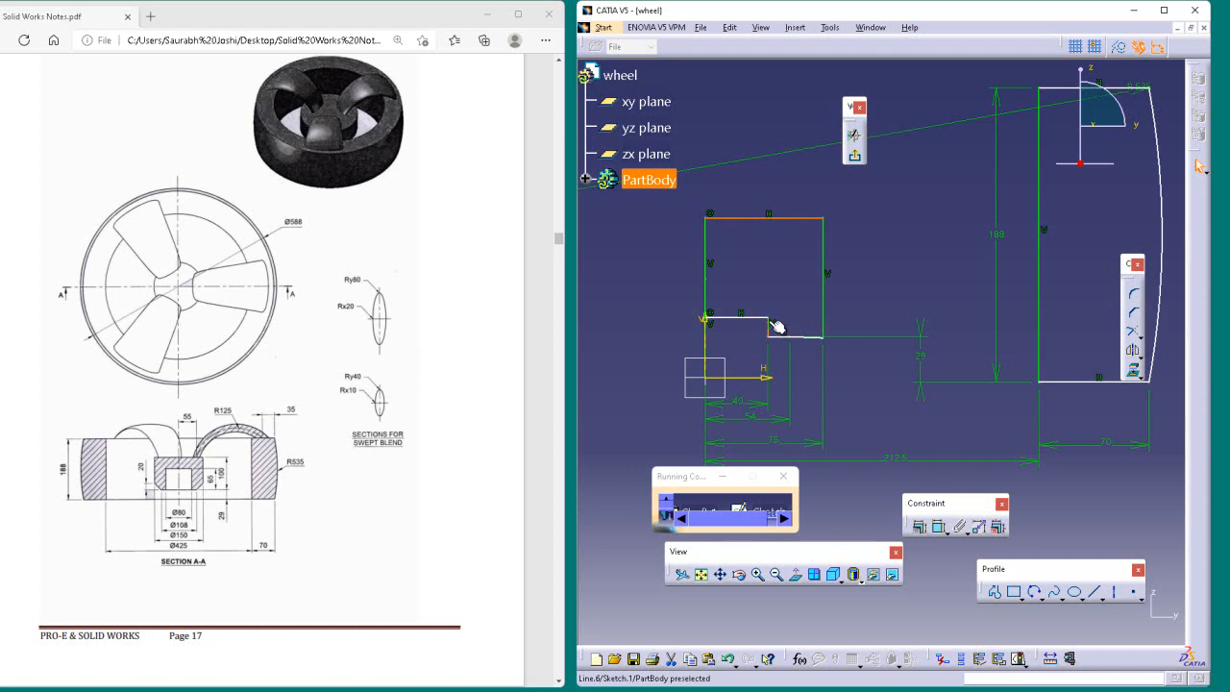
{"action": "left_click_drag", "start_coordinate": [766, 323], "coordinate": [769, 279]}
{"action": "mouse_move", "coordinate": [790, 343]}
{"action": "left_mouse_down"}
{"action": "mouse_move", "coordinate": [788, 318]}
{"action": "mouse_move", "coordinate": [791, 367]}
{"action": "left_mouse_up"}
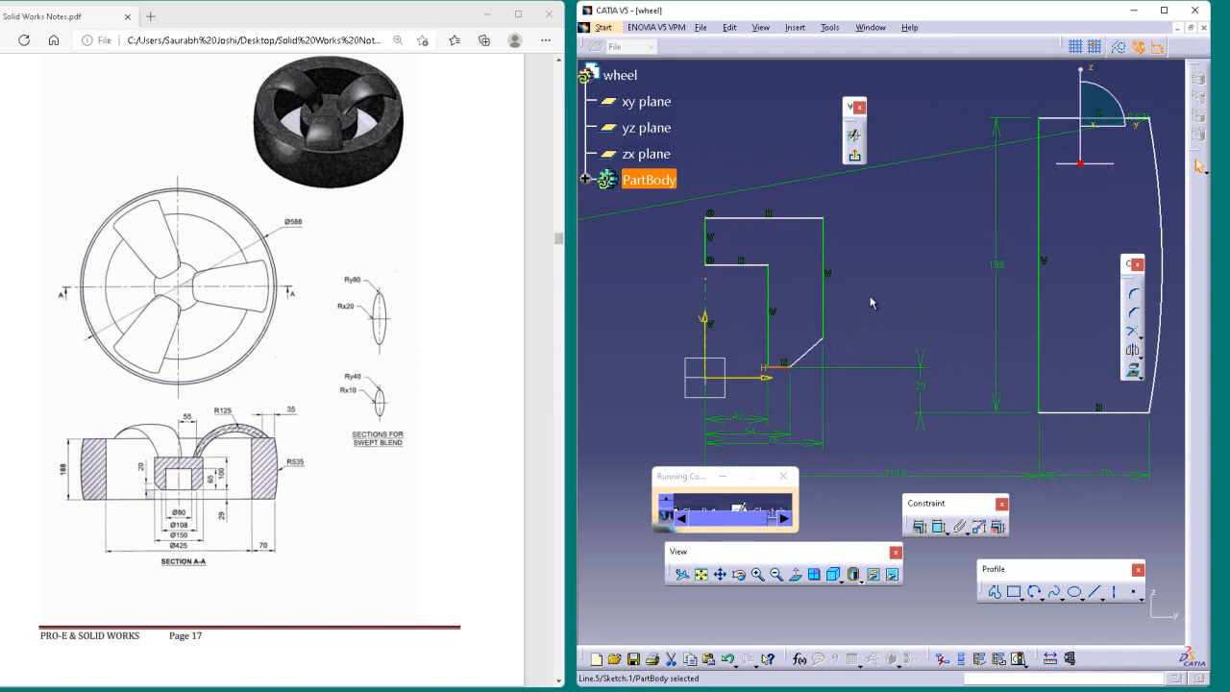
{"action": "left_click", "coordinate": [816, 352]}
Step: Dimension the vertical distance from the hub's lower edge to the recess's upper edge and set it to 65 mm
{"action": "left_click", "coordinate": [919, 526]}
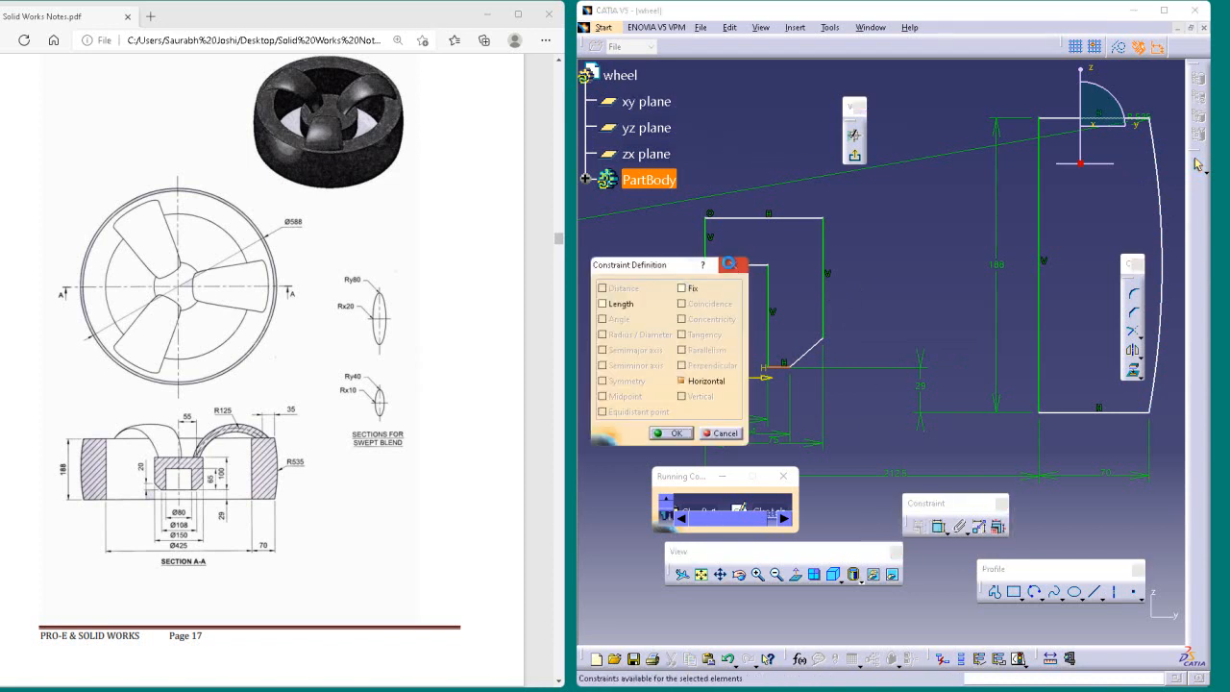
{"action": "left_click", "coordinate": [732, 264]}
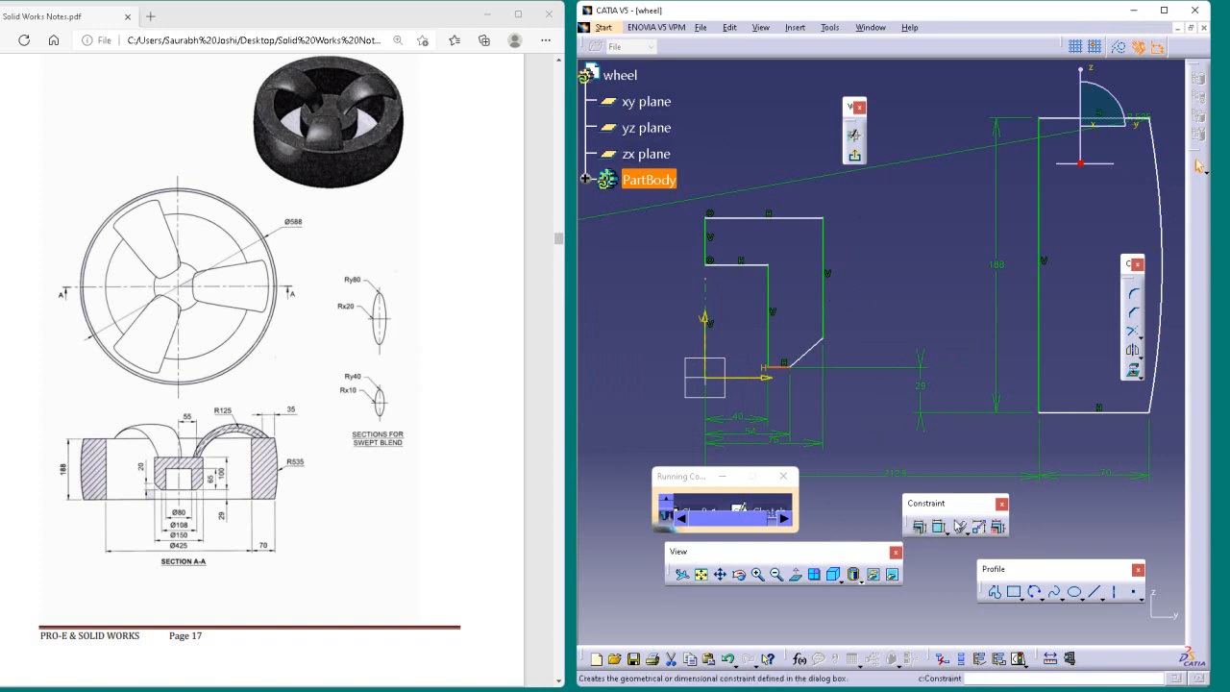
{"action": "left_click", "coordinate": [938, 525]}
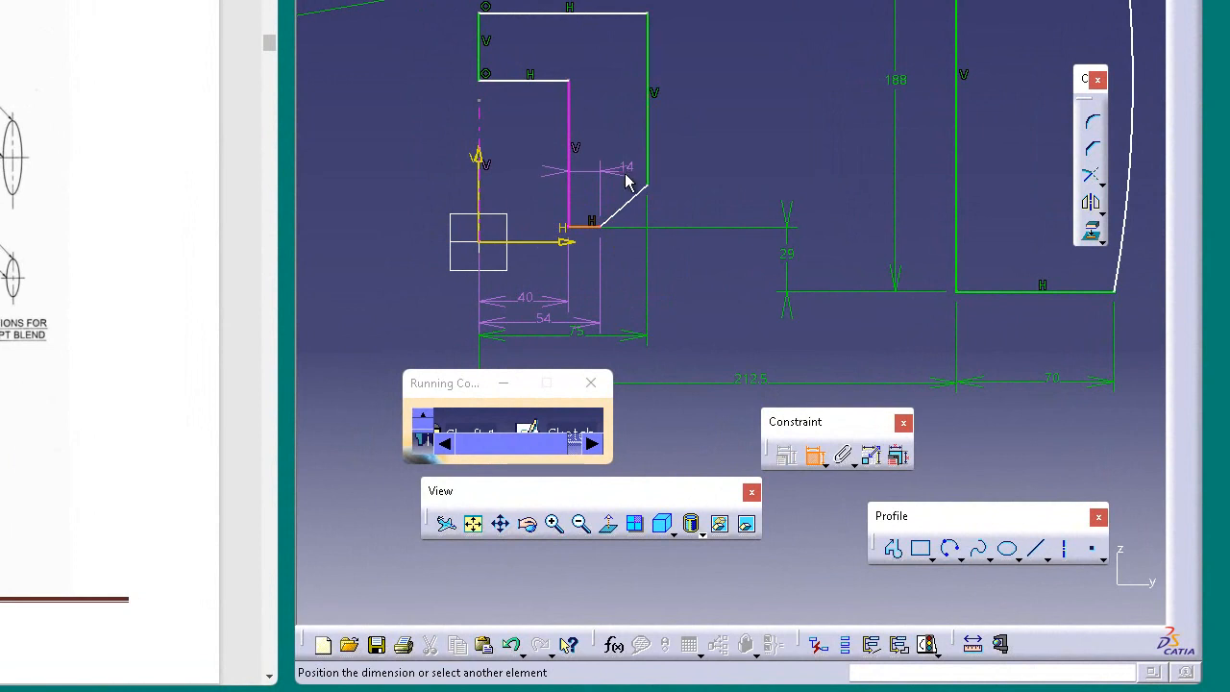
{"action": "left_click", "coordinate": [568, 81]}
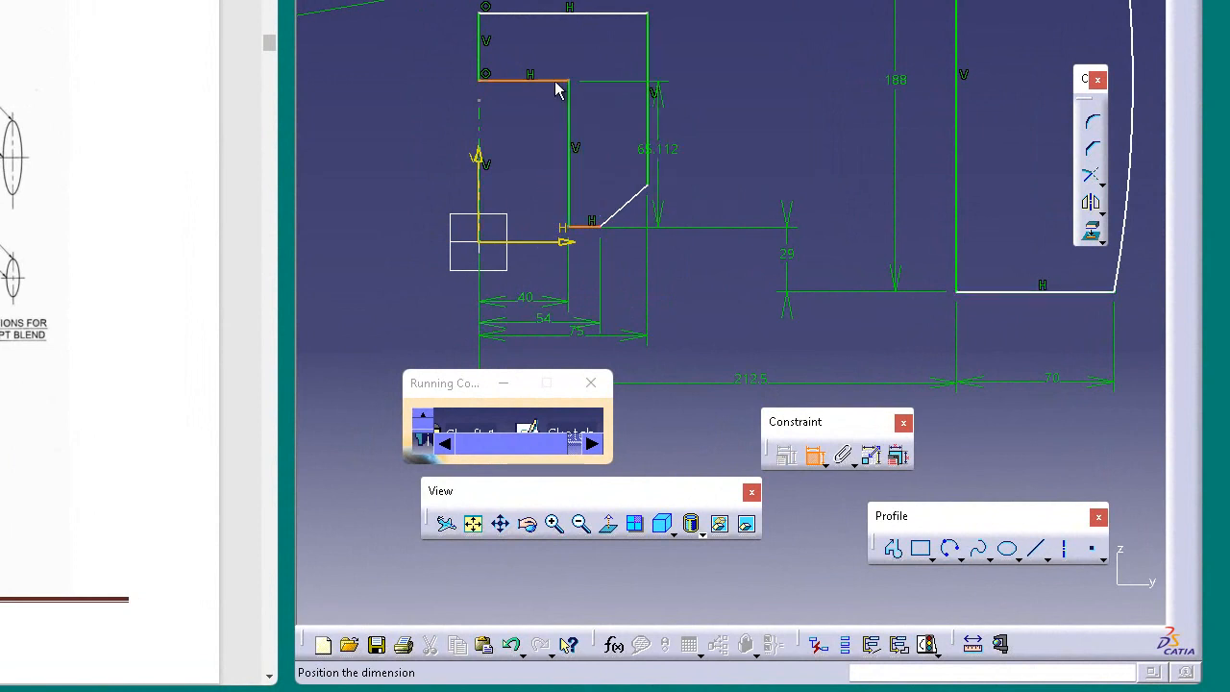
{"action": "left_click", "coordinate": [723, 145]}
{"action": "double_click", "coordinate": [731, 382]}
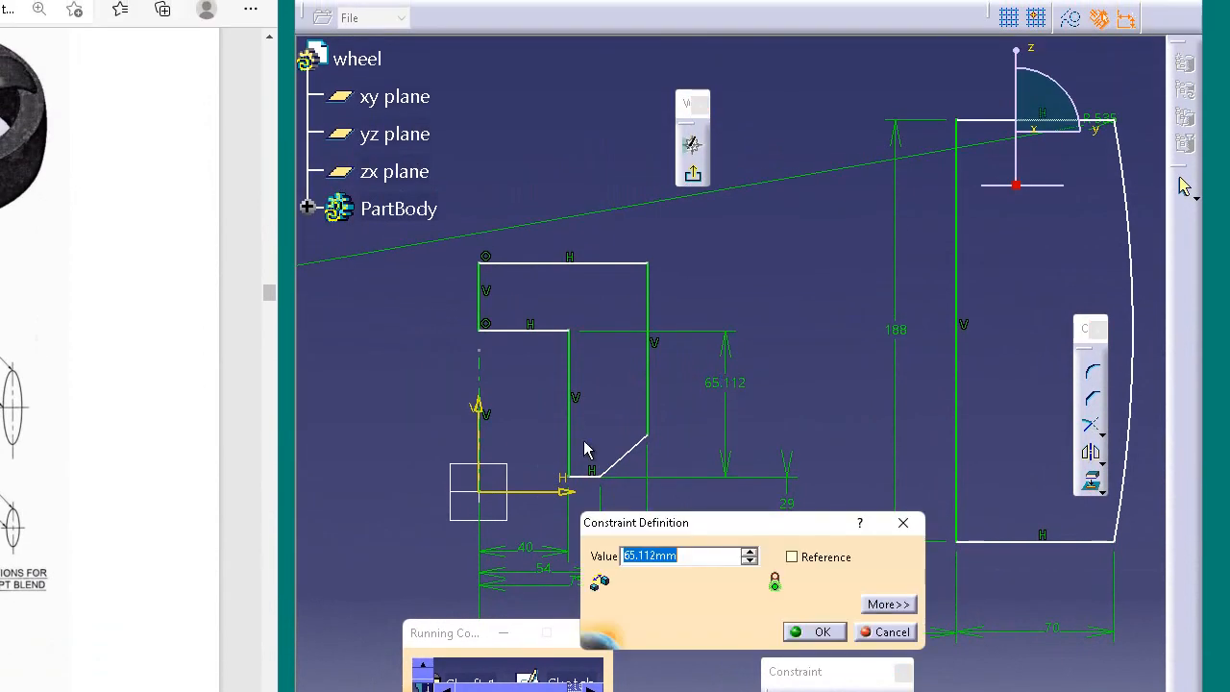
{"action": "type", "text": "65"}
{"action": "key", "text": "Return"}
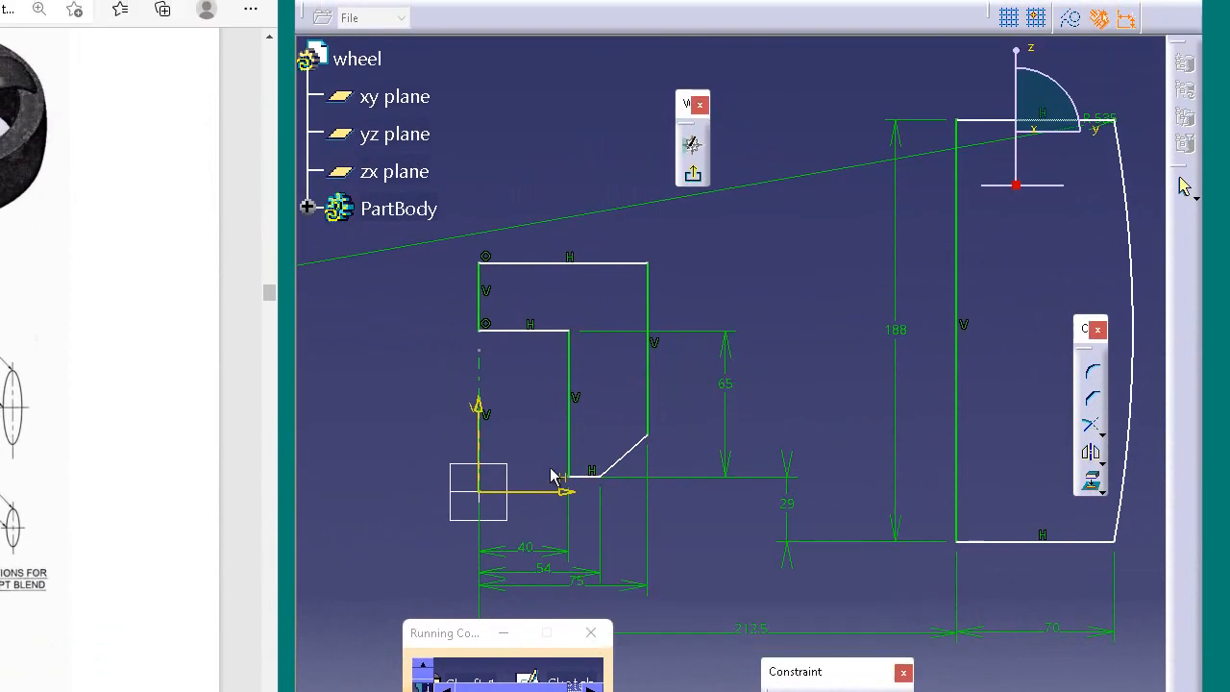
Step: Dimension the hub's overall height between its upper and lower edges and set it to 100 mm
{"action": "left_click", "coordinate": [623, 264]}
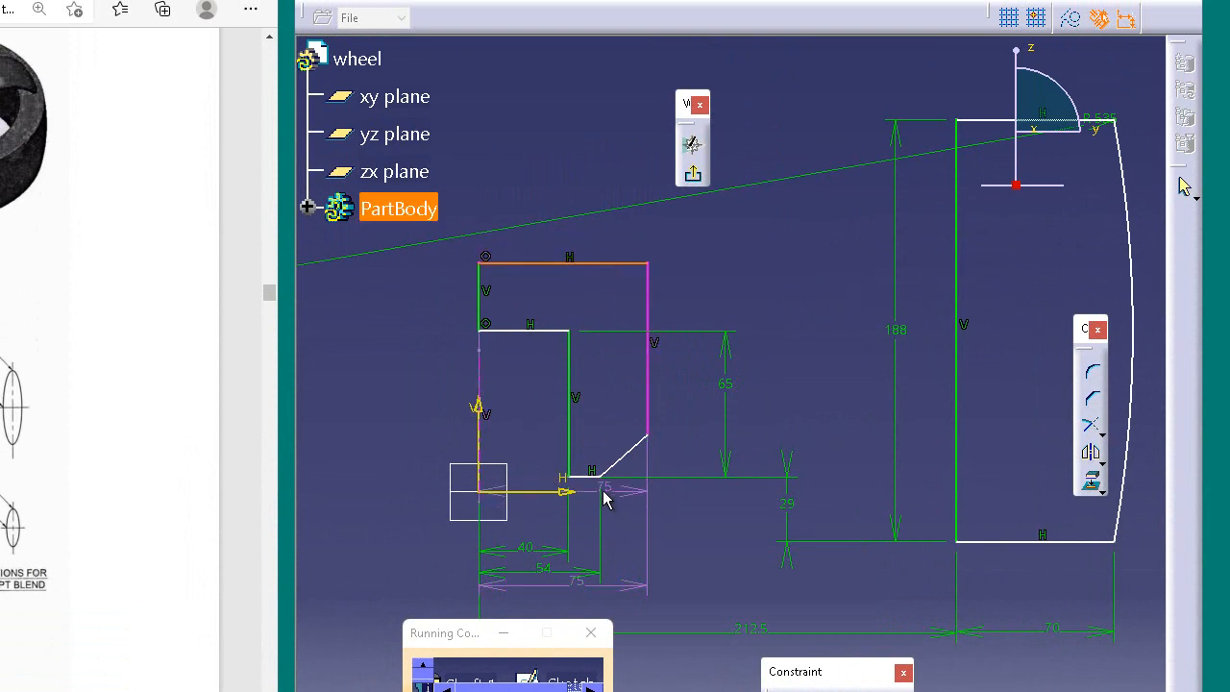
{"action": "left_click", "coordinate": [596, 476]}
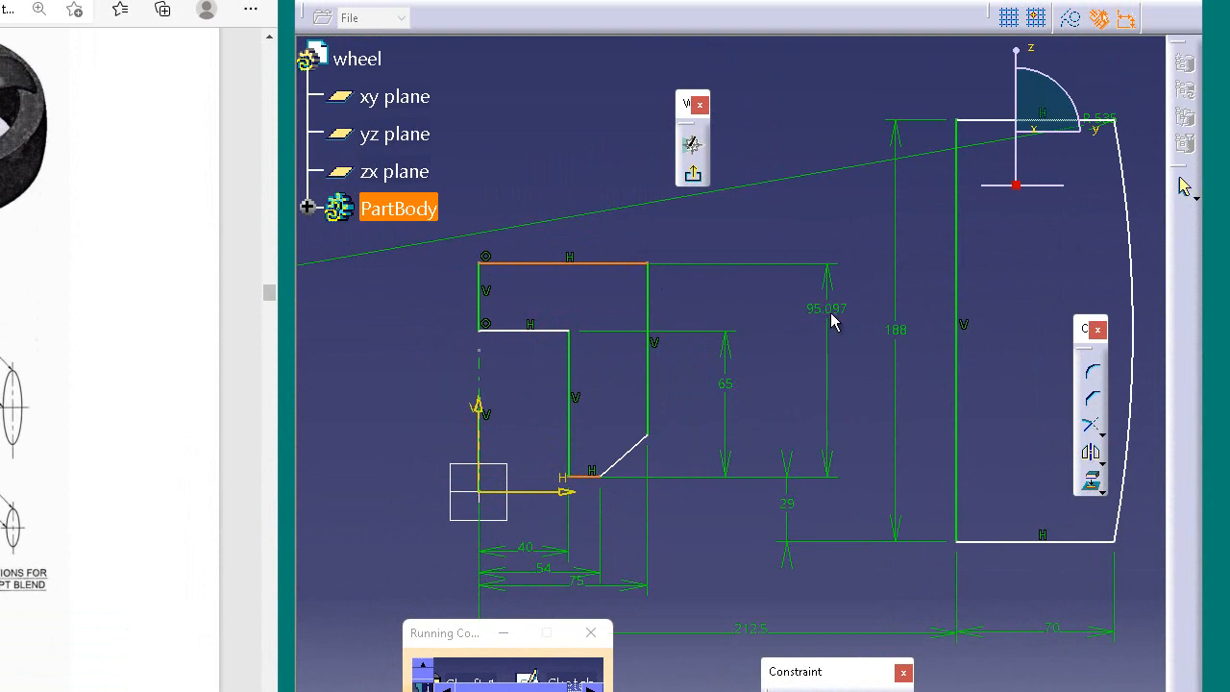
{"action": "left_click", "coordinate": [842, 341]}
{"action": "double_click", "coordinate": [838, 340]}
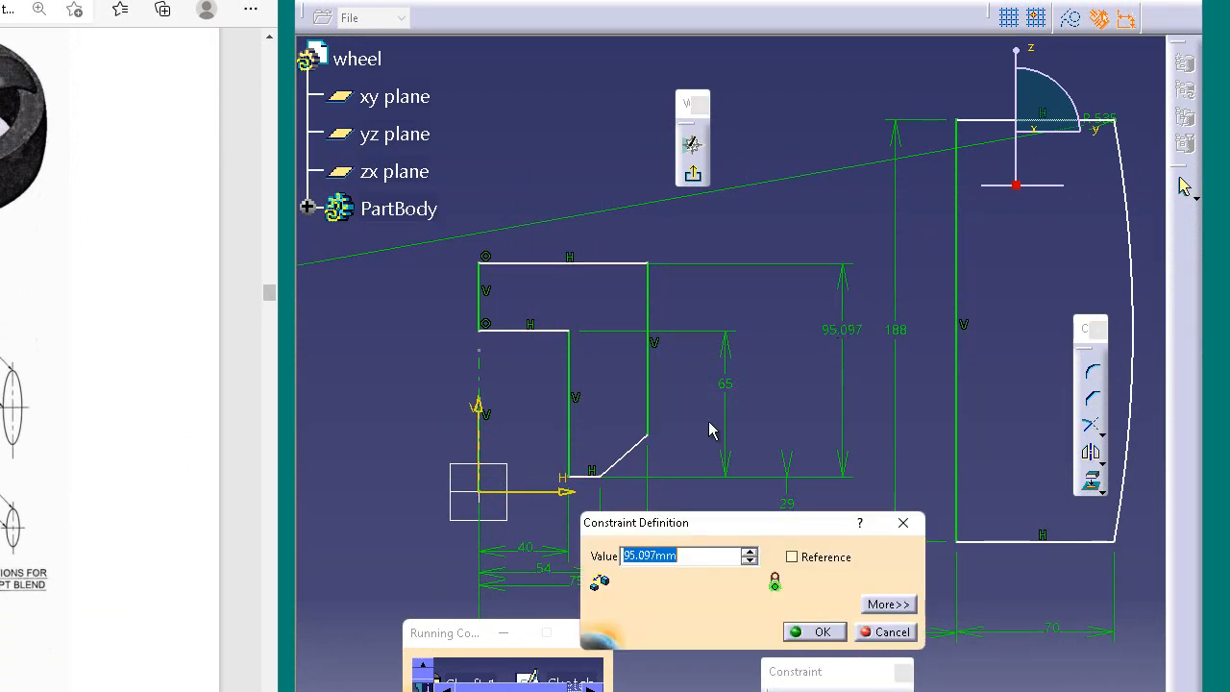
{"action": "type", "text": "100mm"}
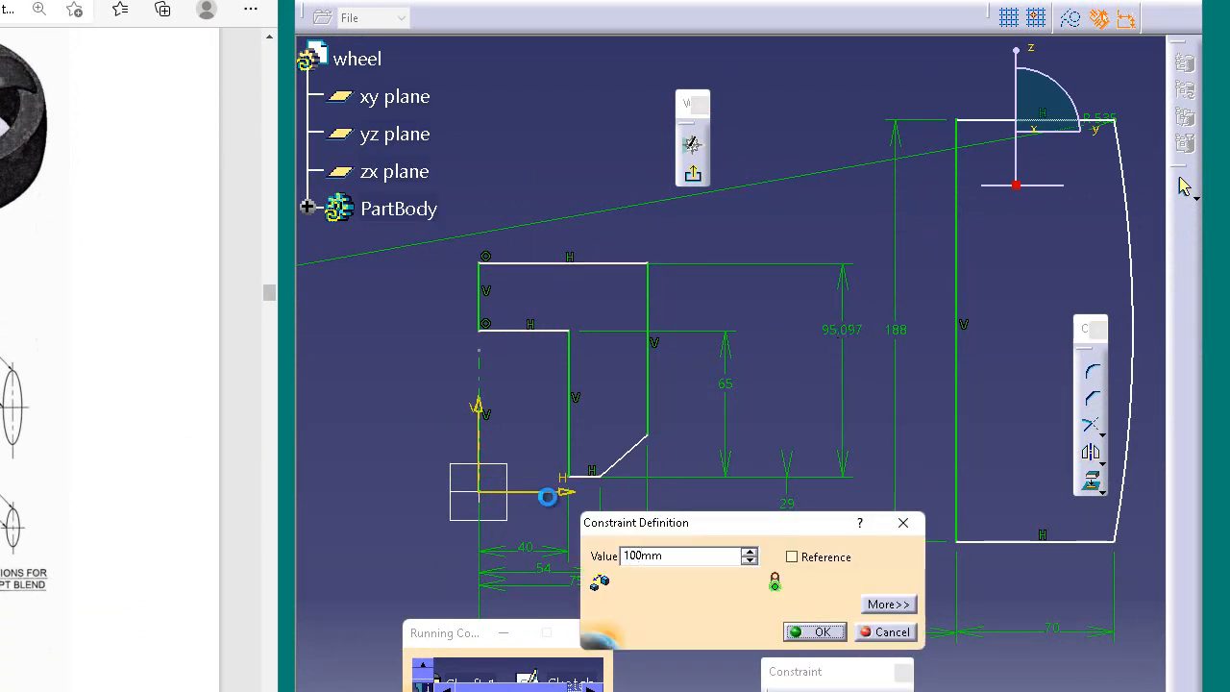
{"action": "key", "text": "Return"}
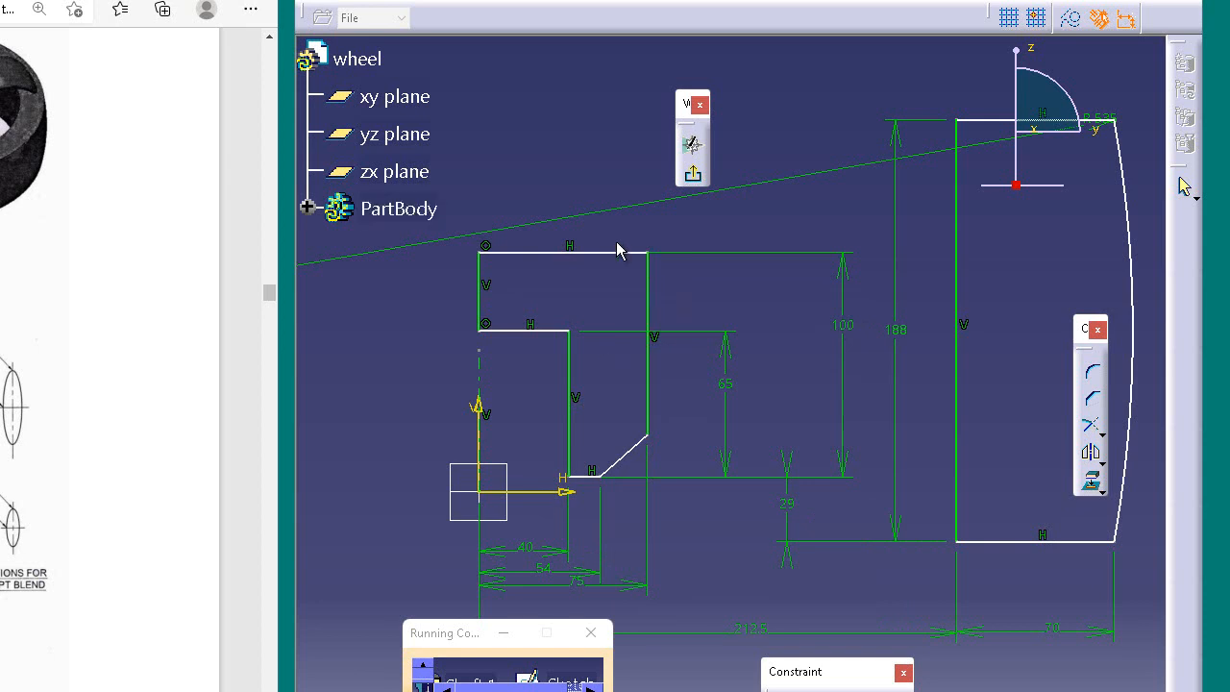
Step: Dimension the hub's slanted edge in the vertical measure direction and set its height to 20 mm
{"action": "left_click", "coordinate": [625, 456]}
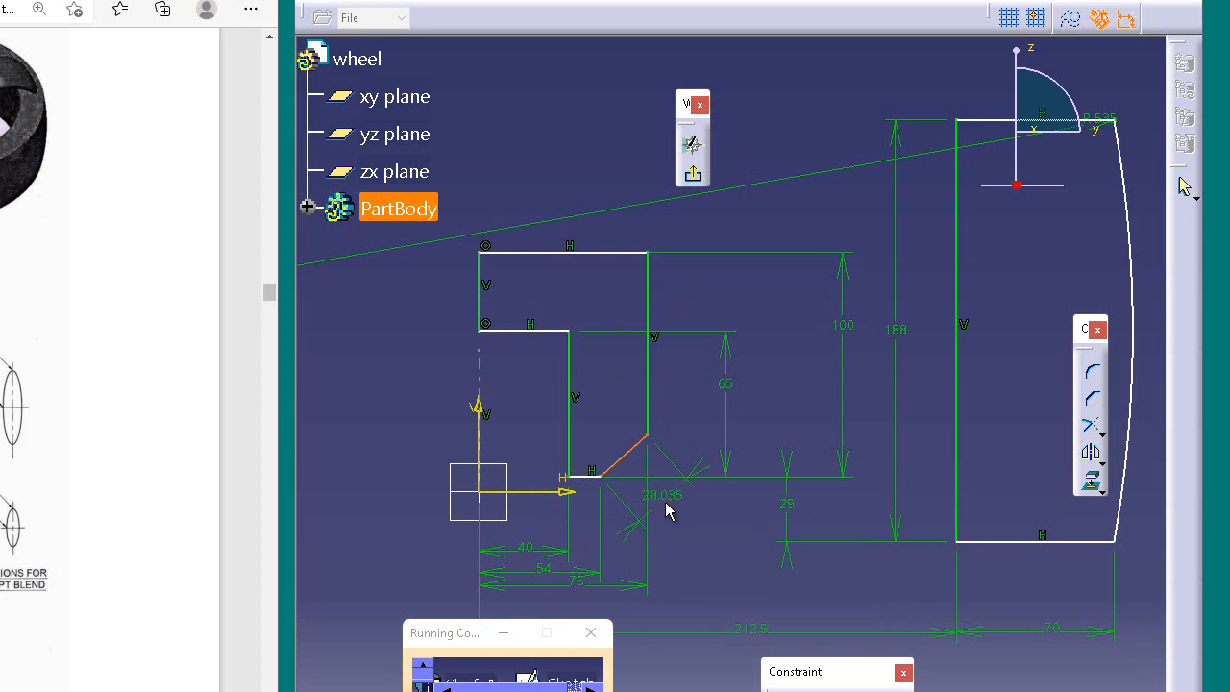
{"action": "right_click", "coordinate": [669, 510]}
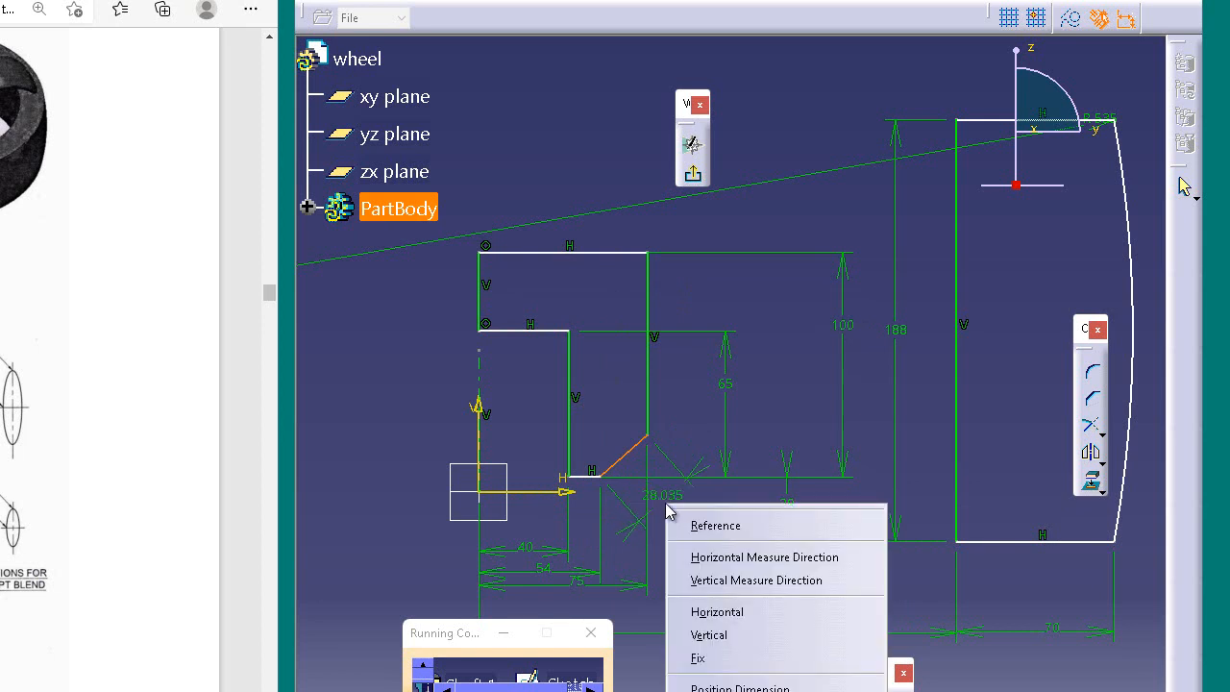
{"action": "left_click", "coordinate": [734, 581]}
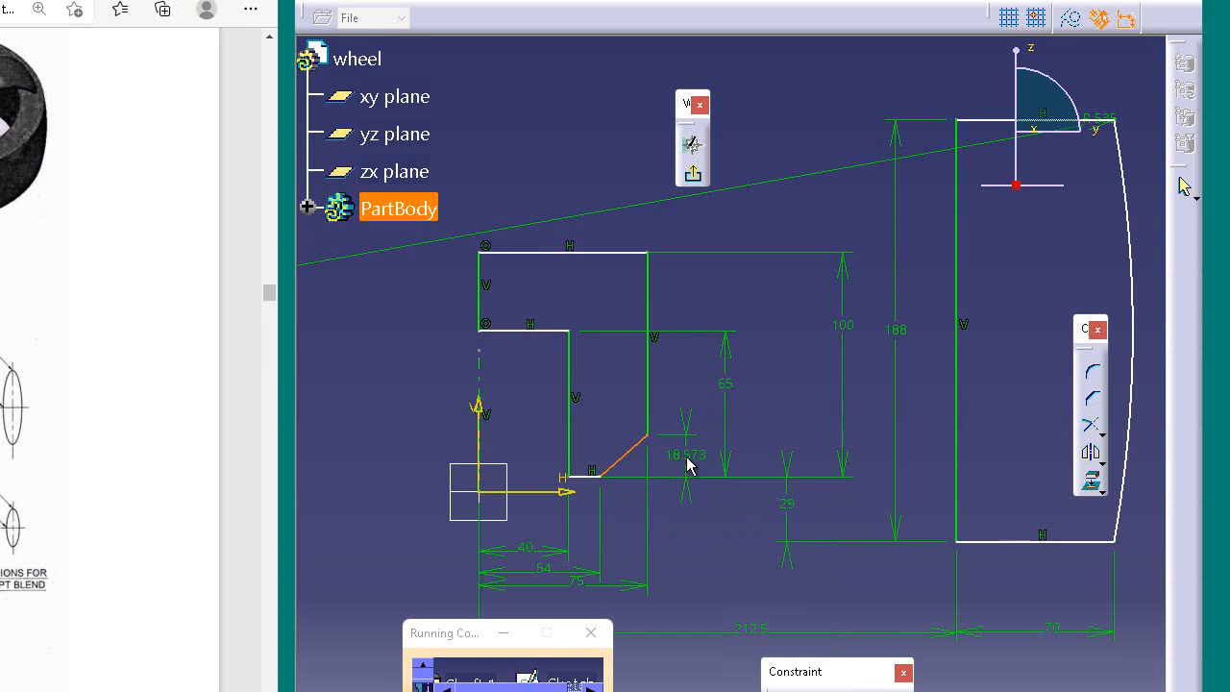
{"action": "left_click", "coordinate": [685, 468]}
{"action": "double_click", "coordinate": [685, 470]}
{"action": "type", "text": "20mm"}
{"action": "key", "text": "Return"}
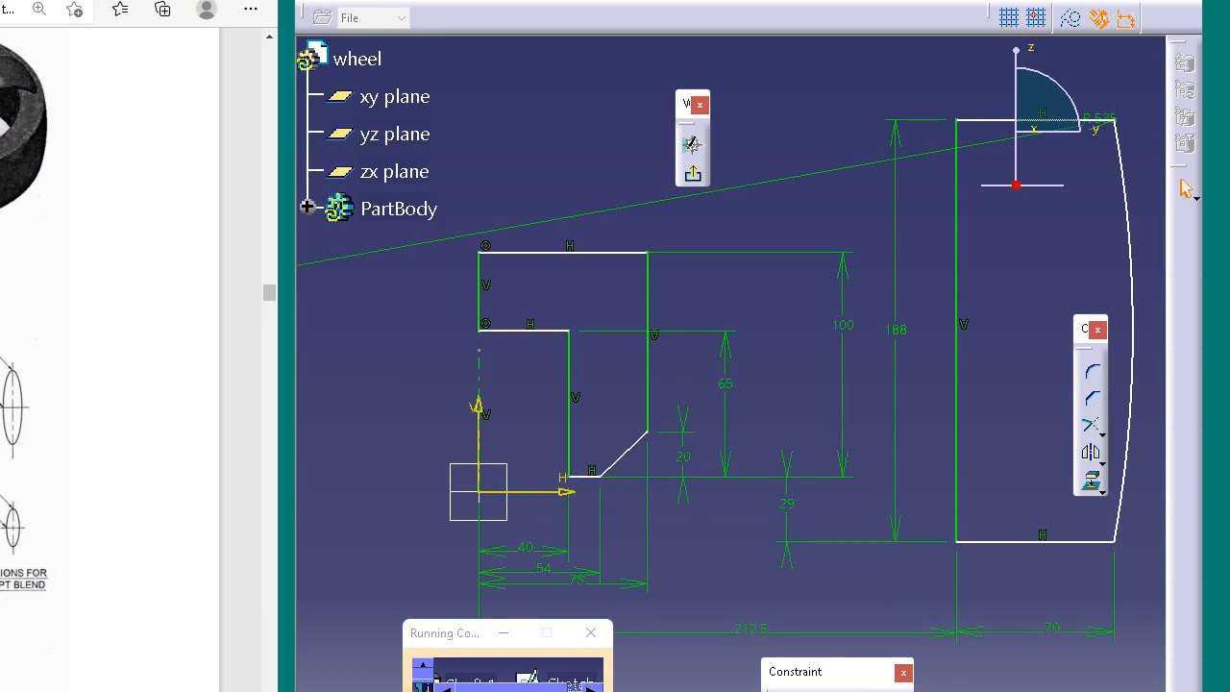
Step: Constrain the rim's lower edge to be coincident with the sketch's horizontal axis
{"action": "left_click", "coordinate": [596, 477]}
{"action": "left_click", "coordinate": [942, 454]}
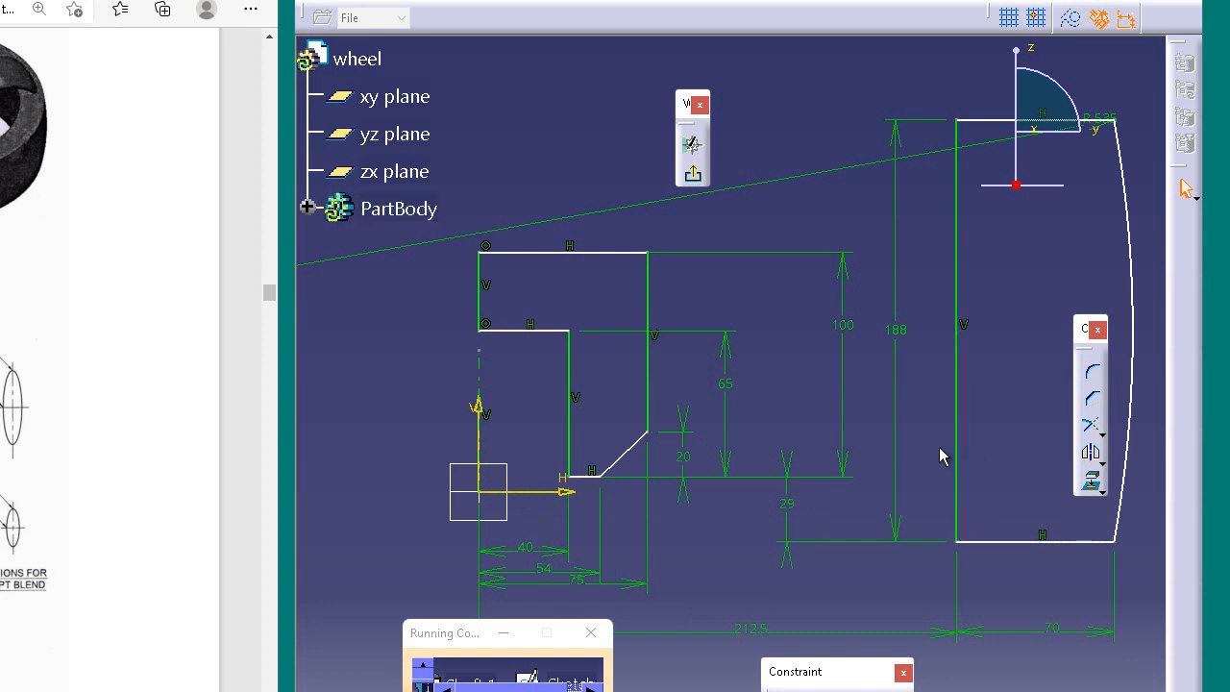
{"action": "left_click", "coordinate": [977, 543]}
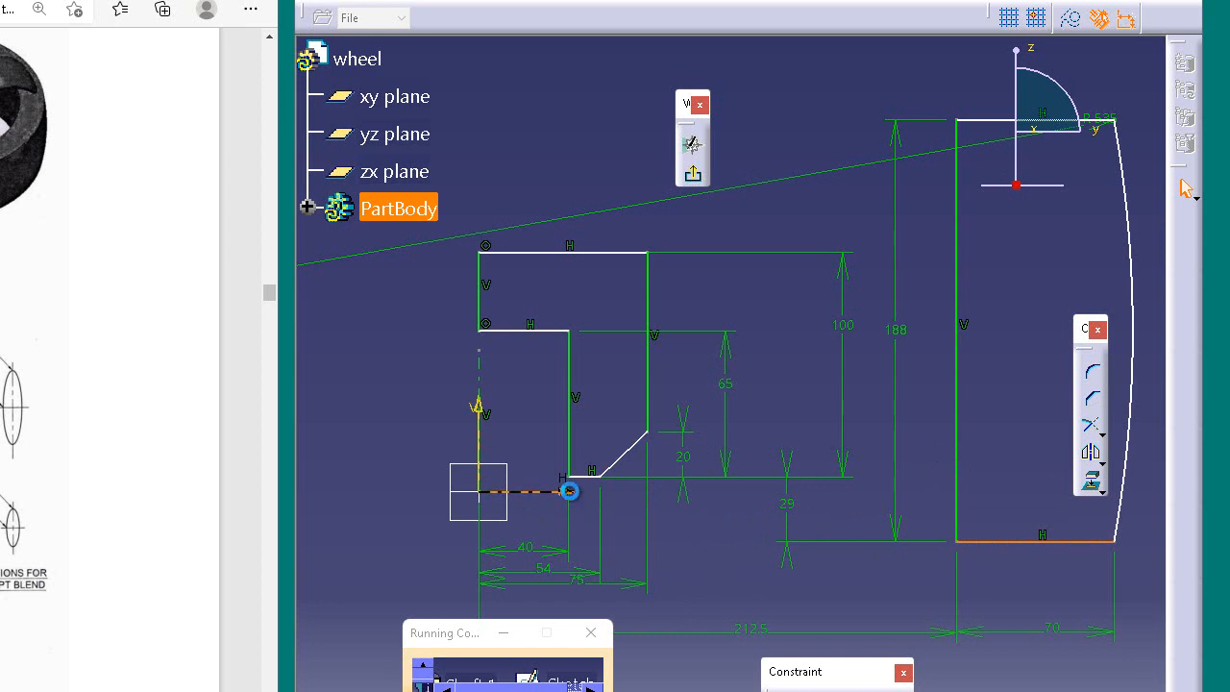
{"action": "left_click", "coordinate": [570, 492], "text": "ctrl"}
{"action": "left_click", "coordinate": [784, 690]}
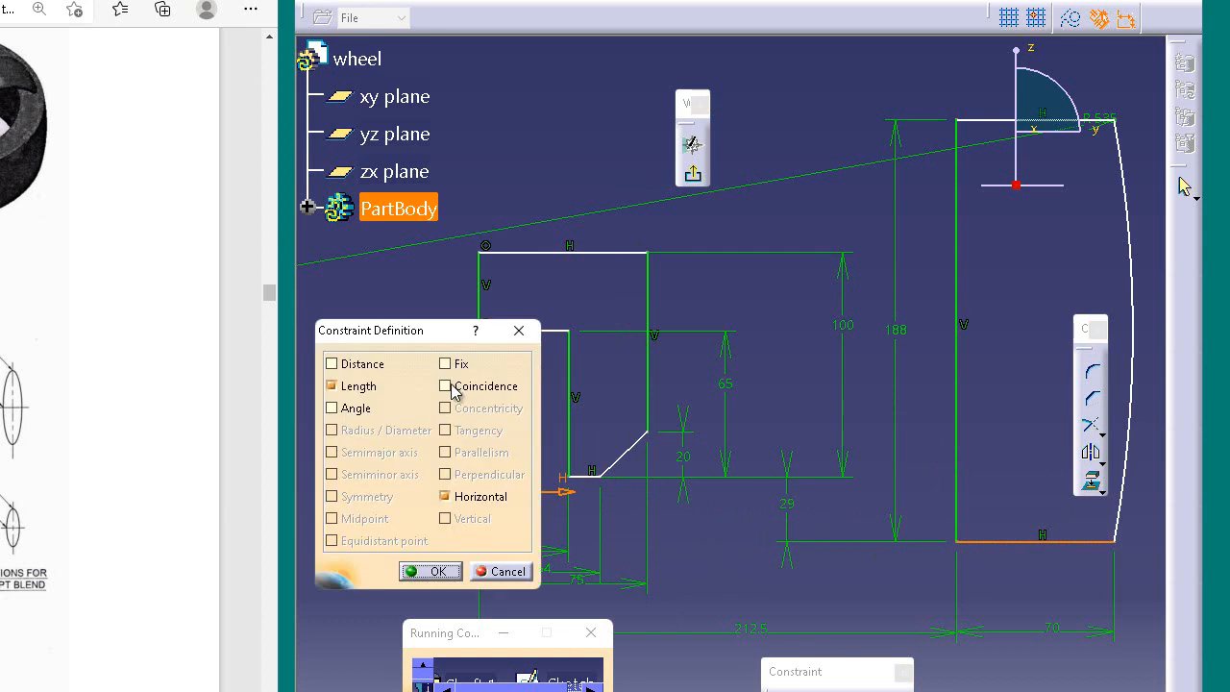
{"action": "left_click", "coordinate": [448, 386]}
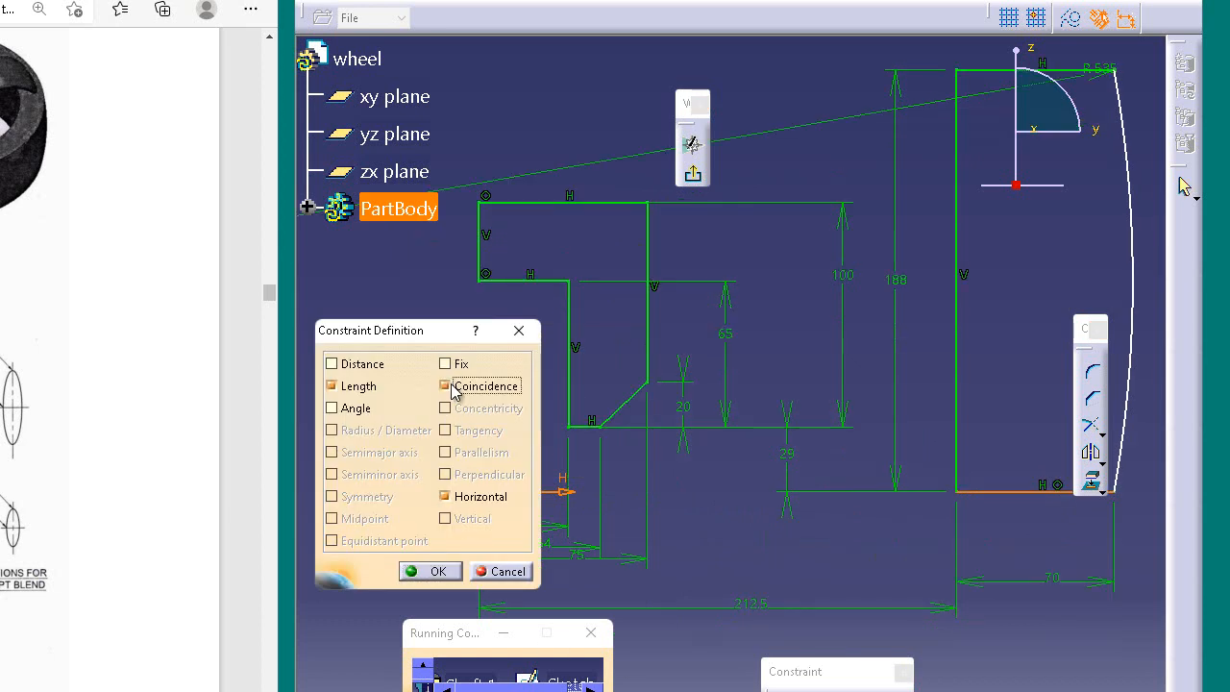
{"action": "left_click", "coordinate": [442, 577]}
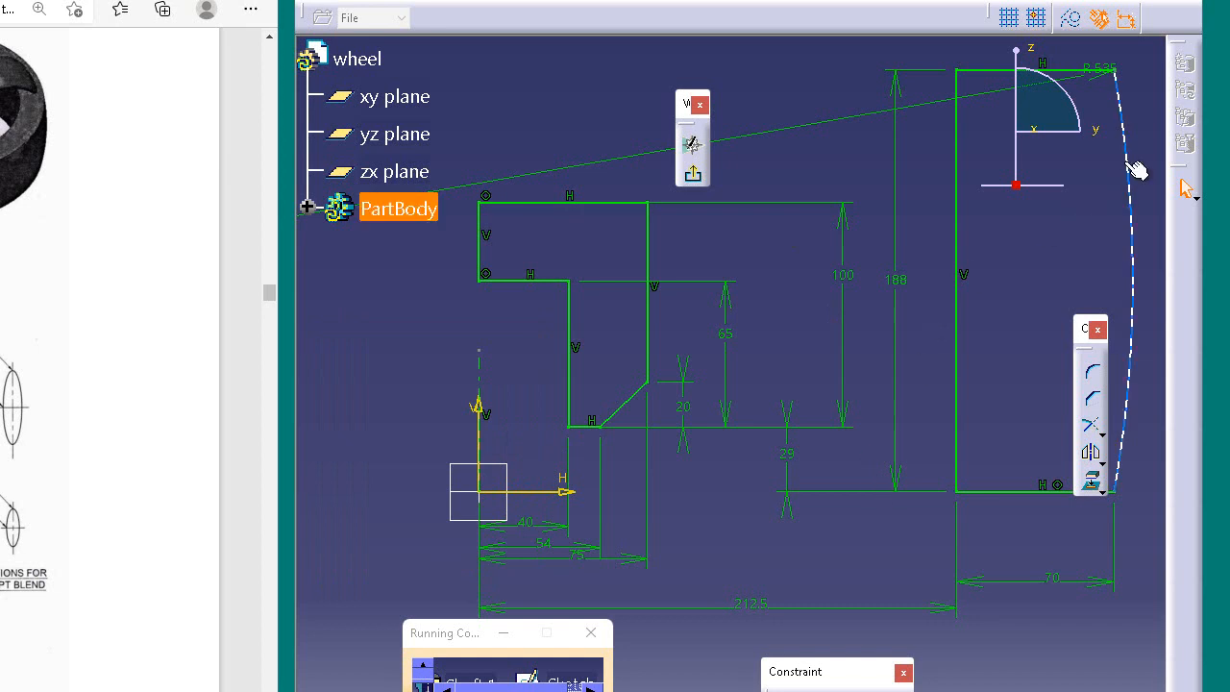
Step: Move the floating corner and chamfer toolbar off the rim's outer arc, into the rim profile
{"action": "left_click_drag", "start_coordinate": [1082, 322], "coordinate": [1083, 326]}
{"action": "left_click_drag", "start_coordinate": [1084, 213], "coordinate": [1029, 168]}
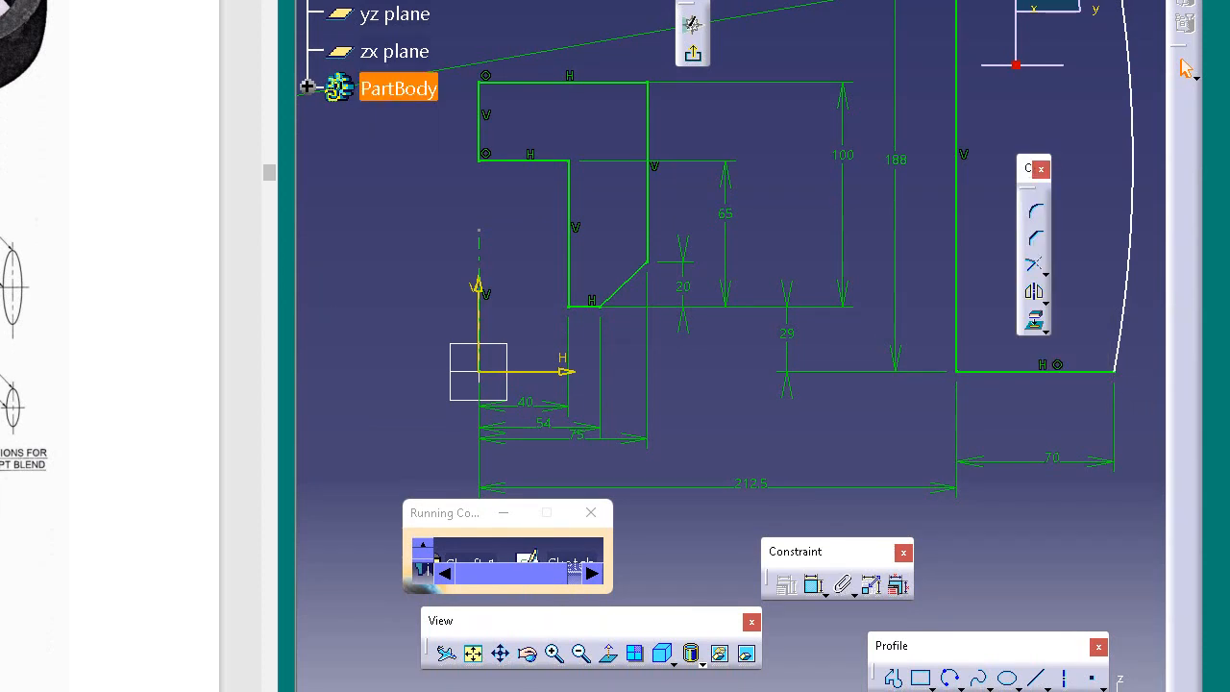
{"action": "left_click", "coordinate": [1022, 371]}
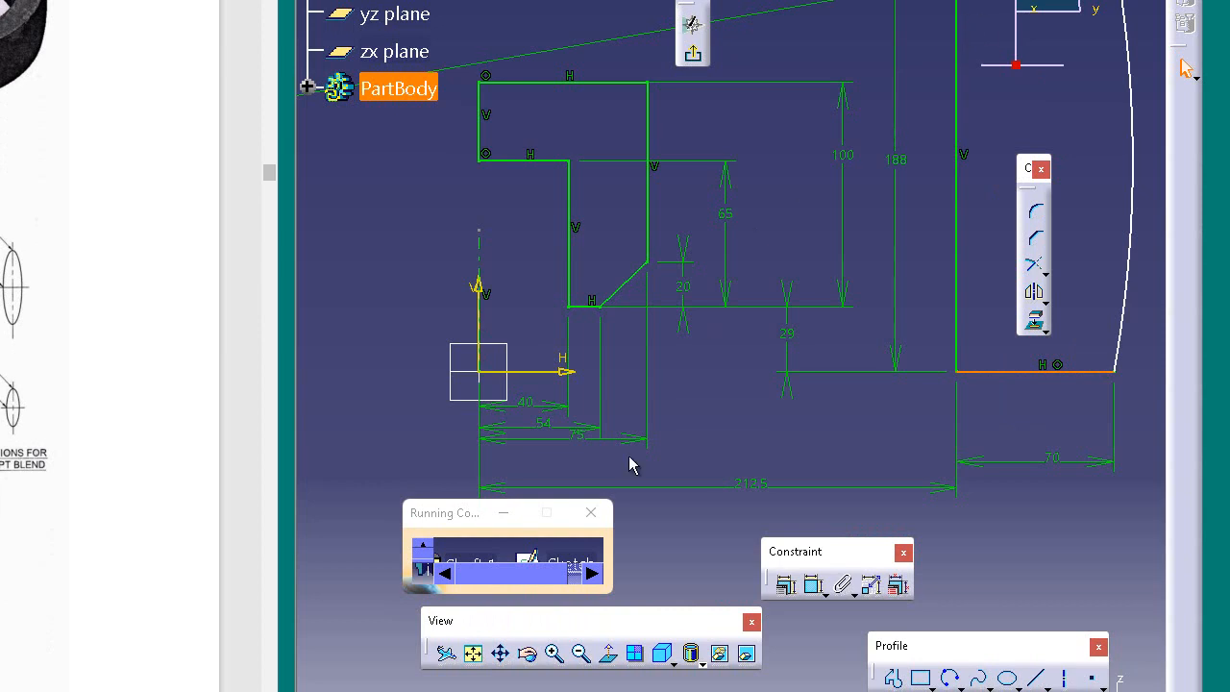
{"action": "left_click", "coordinate": [786, 585]}
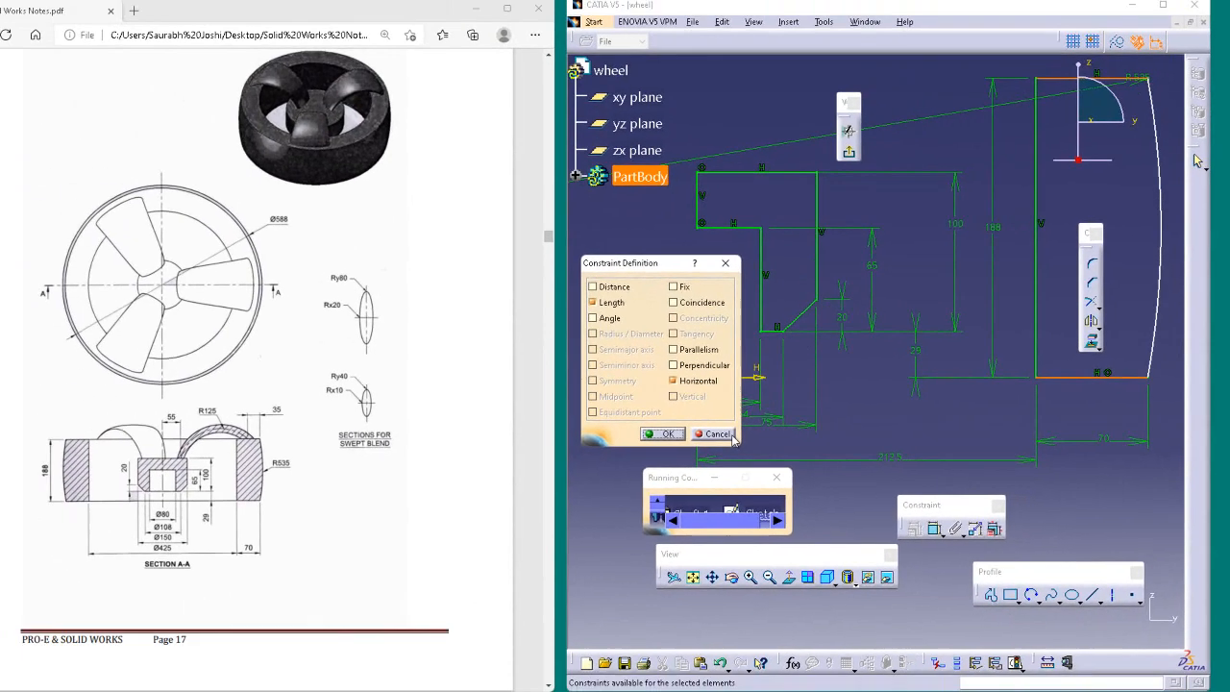
{"action": "left_click", "coordinate": [519, 452]}
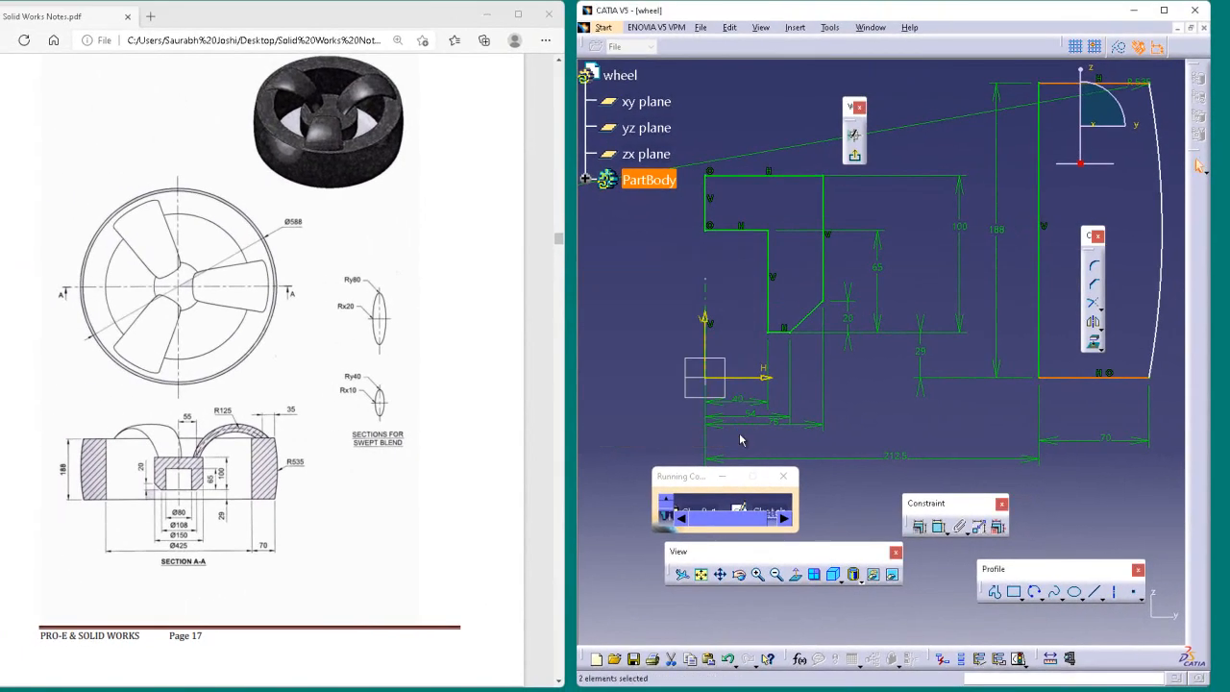
{"action": "left_click", "coordinate": [1156, 474]}
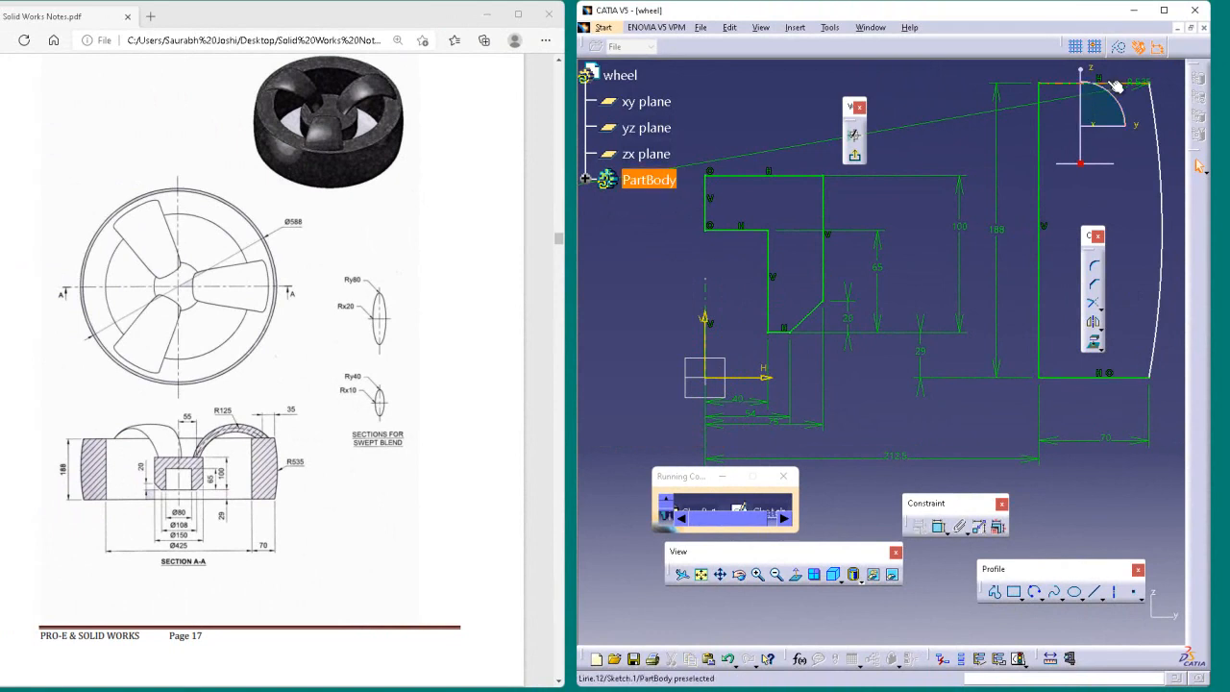
Step: Dimension the length of the rim's upper edge, and reposition the arc's radius dimension lower along the arc
{"action": "left_click", "coordinate": [939, 527]}
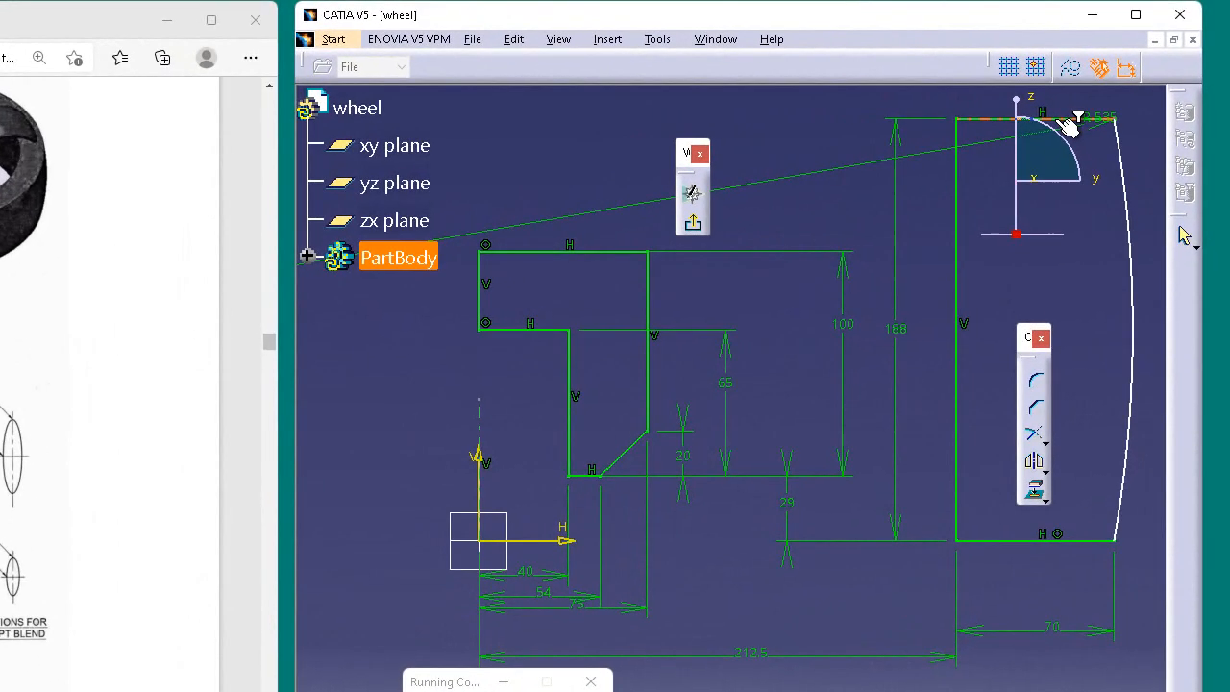
{"action": "left_click", "coordinate": [1059, 108]}
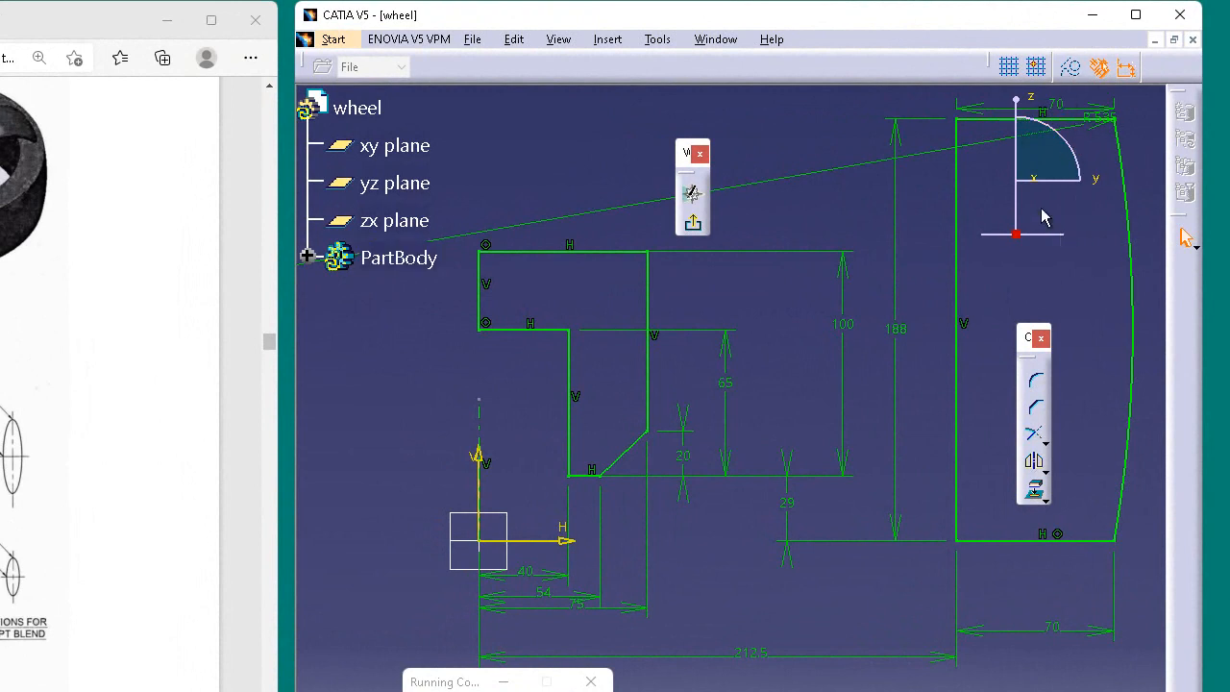
{"action": "left_click", "coordinate": [1105, 119]}
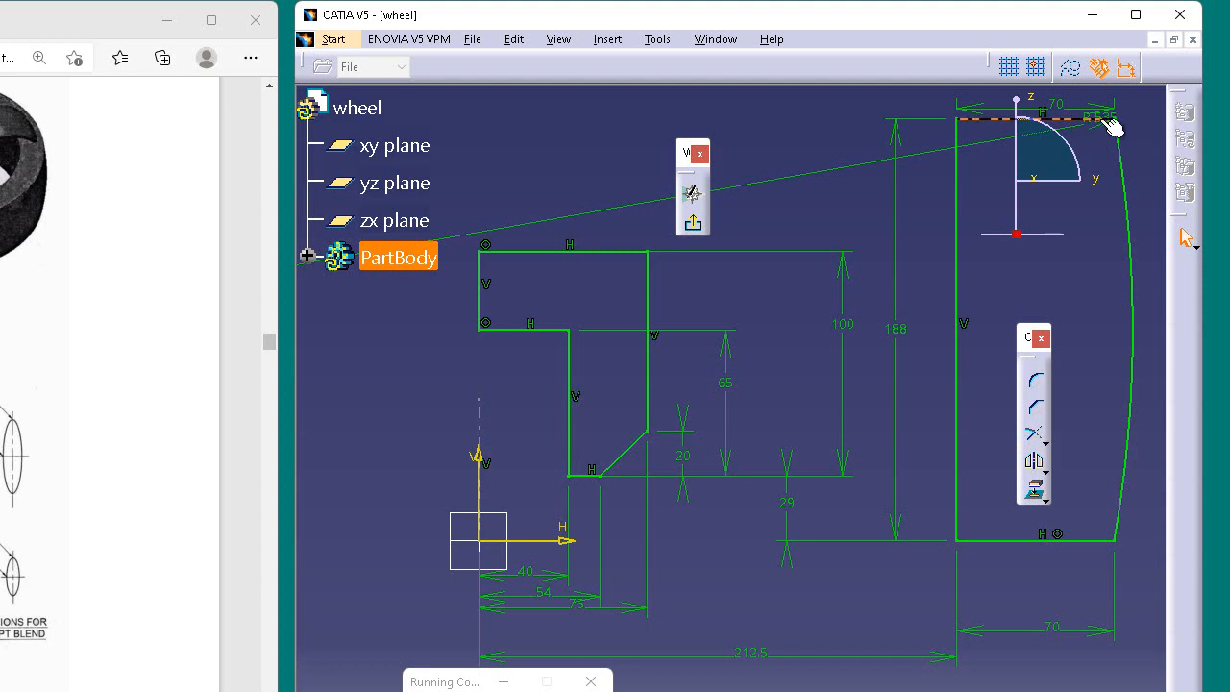
{"action": "left_click", "coordinate": [1056, 140], "text": "ctrl"}
{"action": "left_click_drag", "start_coordinate": [994, 146], "coordinate": [1007, 270]}
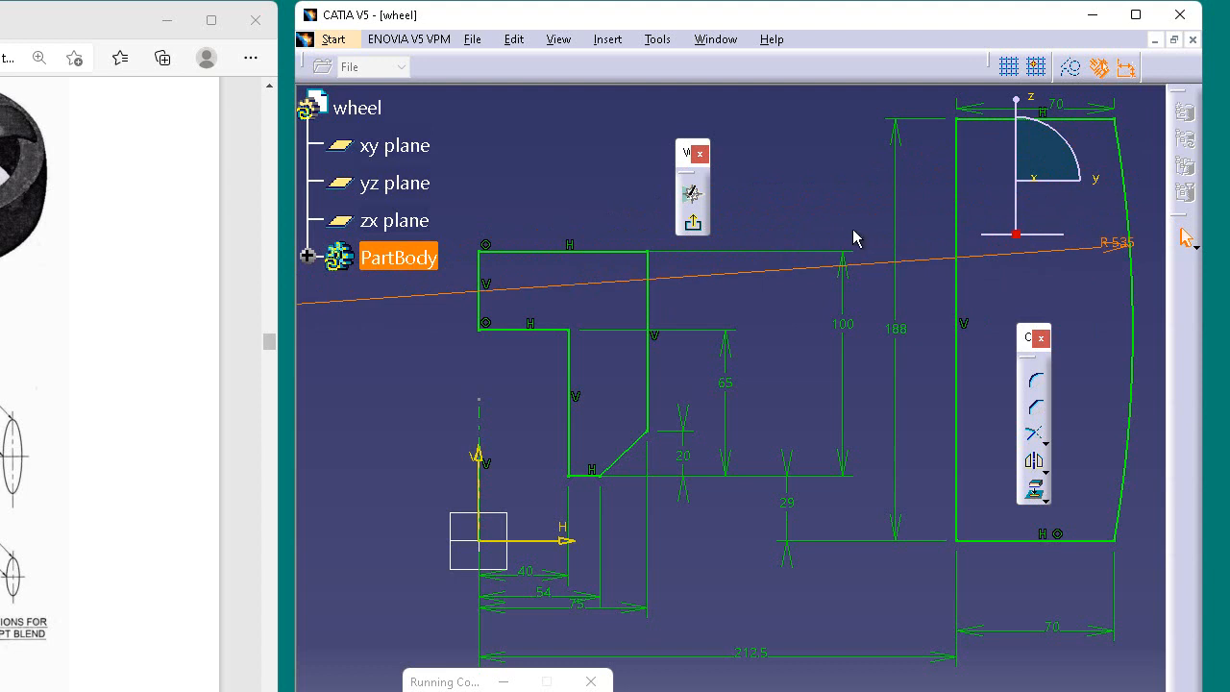
{"action": "left_click", "coordinate": [794, 173]}
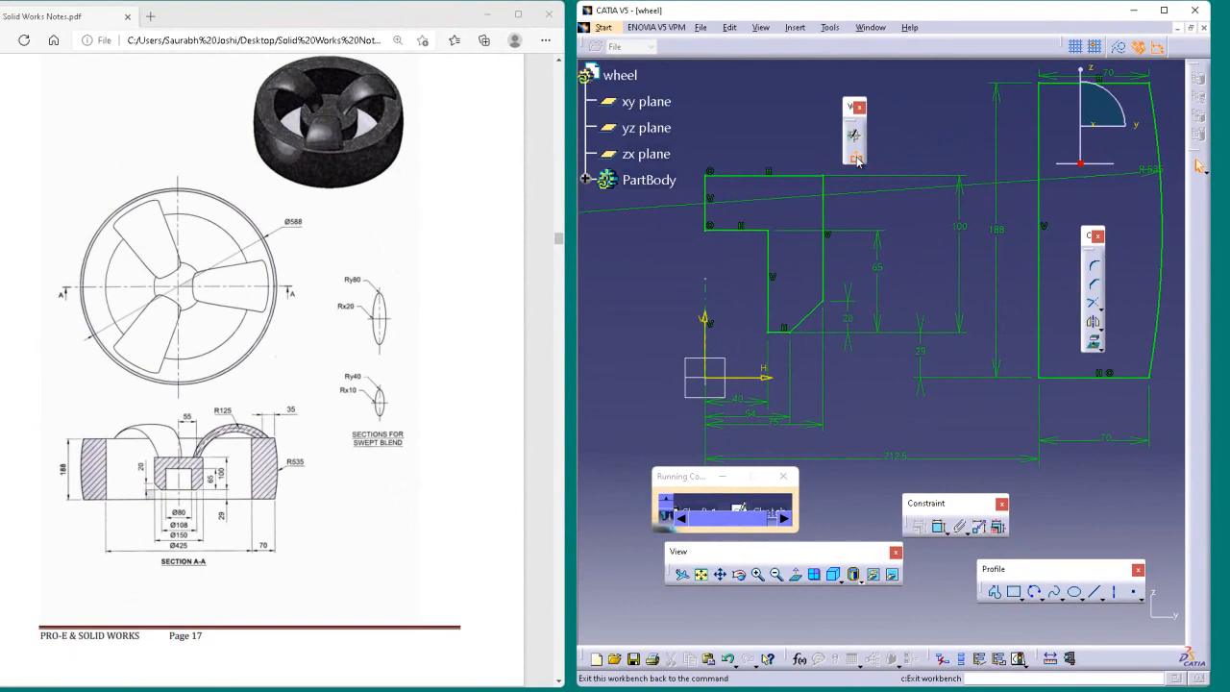
Step: Exit the completed profile sketch, revolve it as a 360-degree shaft about the sketch axis, and fit the wheel in view
{"action": "left_click", "coordinate": [786, 188]}
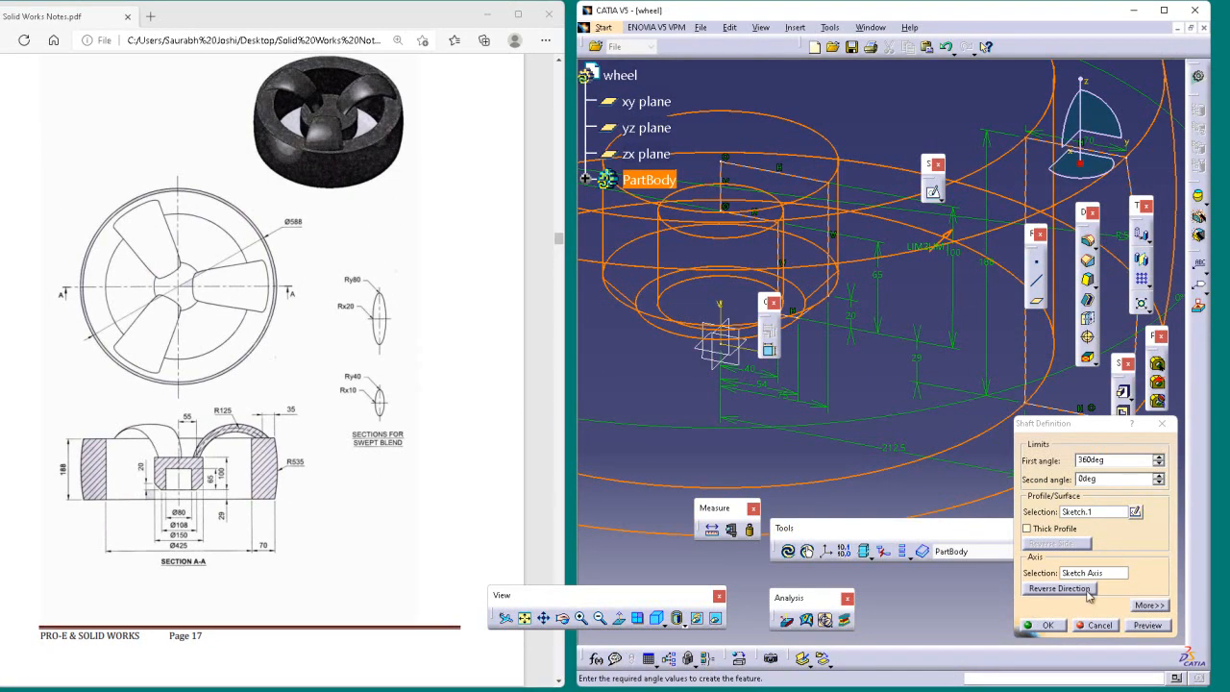
{"action": "left_click", "coordinate": [1049, 626]}
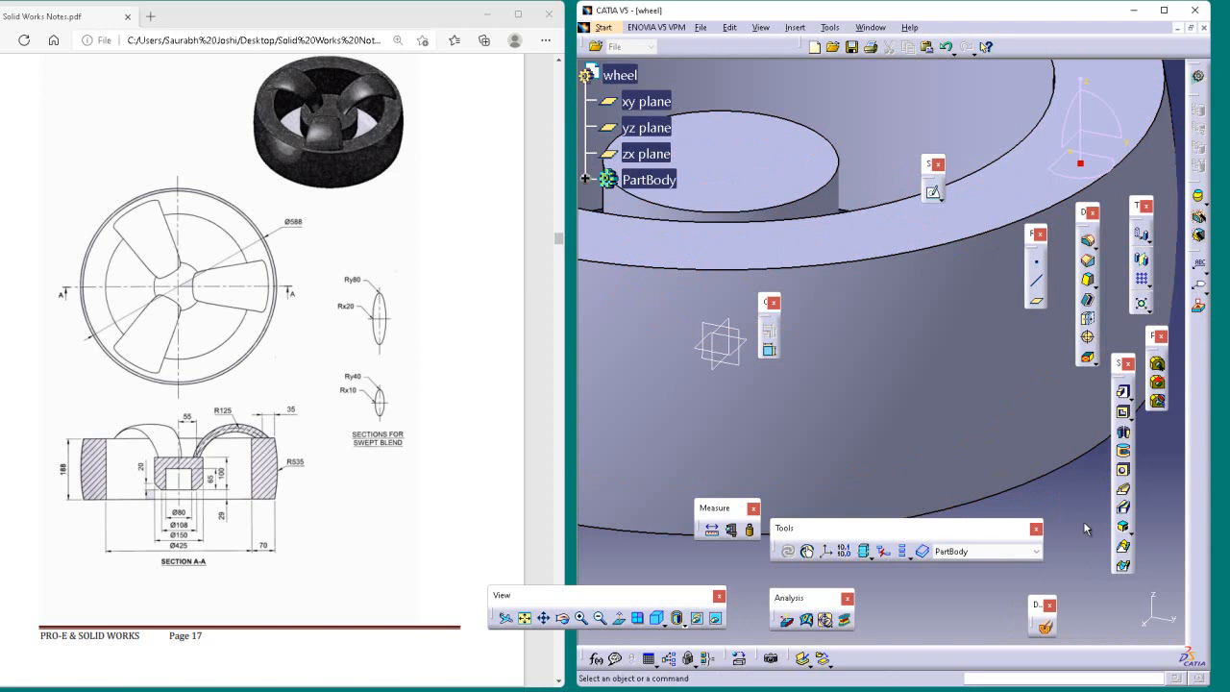
{"action": "scroll", "coordinate": [1086, 528], "scroll_direction": "up", "scroll_amount": 5}
{"action": "scroll", "coordinate": [1087, 529], "scroll_direction": "down", "scroll_amount": 4}
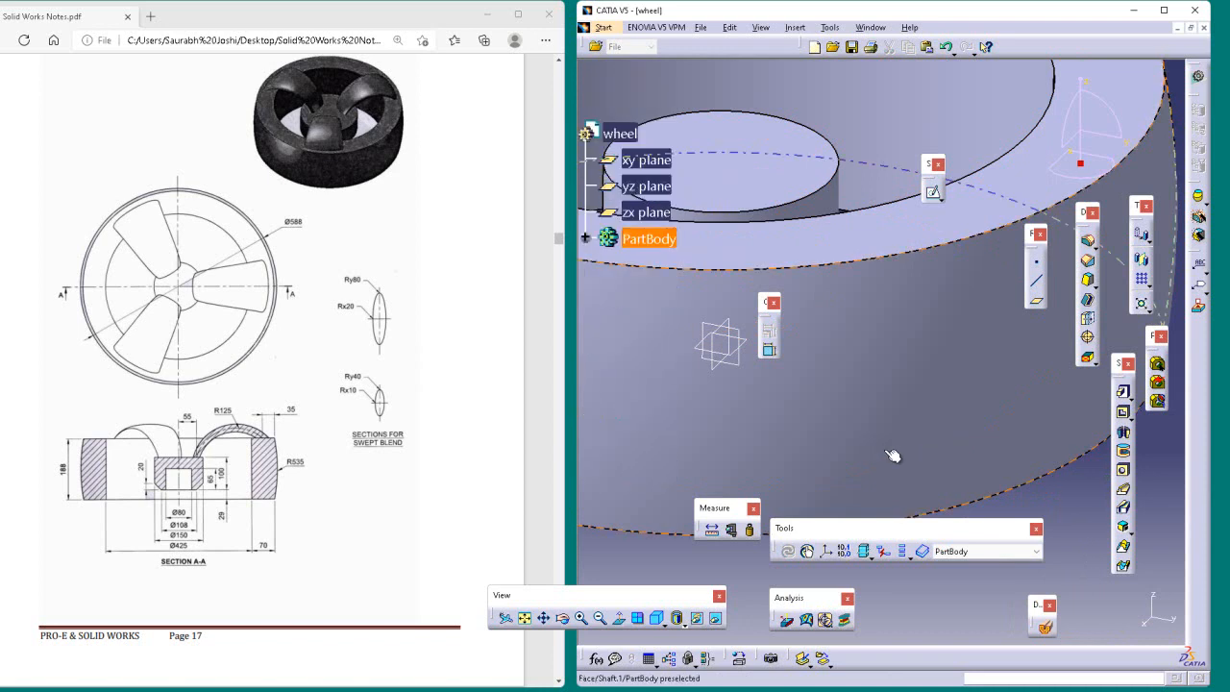
{"action": "left_click", "coordinate": [525, 619]}
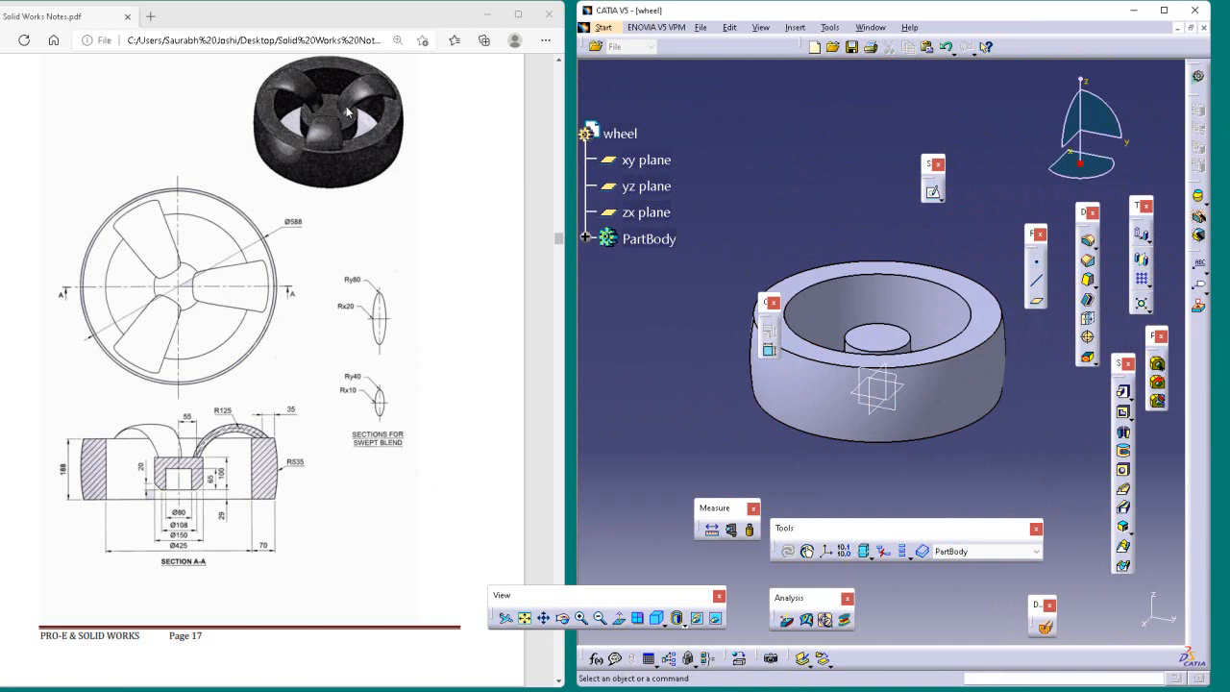
Step: Sketch an upright ellipse on the xy plane, centred on the horizontal axis, with radii of about 155 mm and 70 mm
{"action": "left_click", "coordinate": [933, 195]}
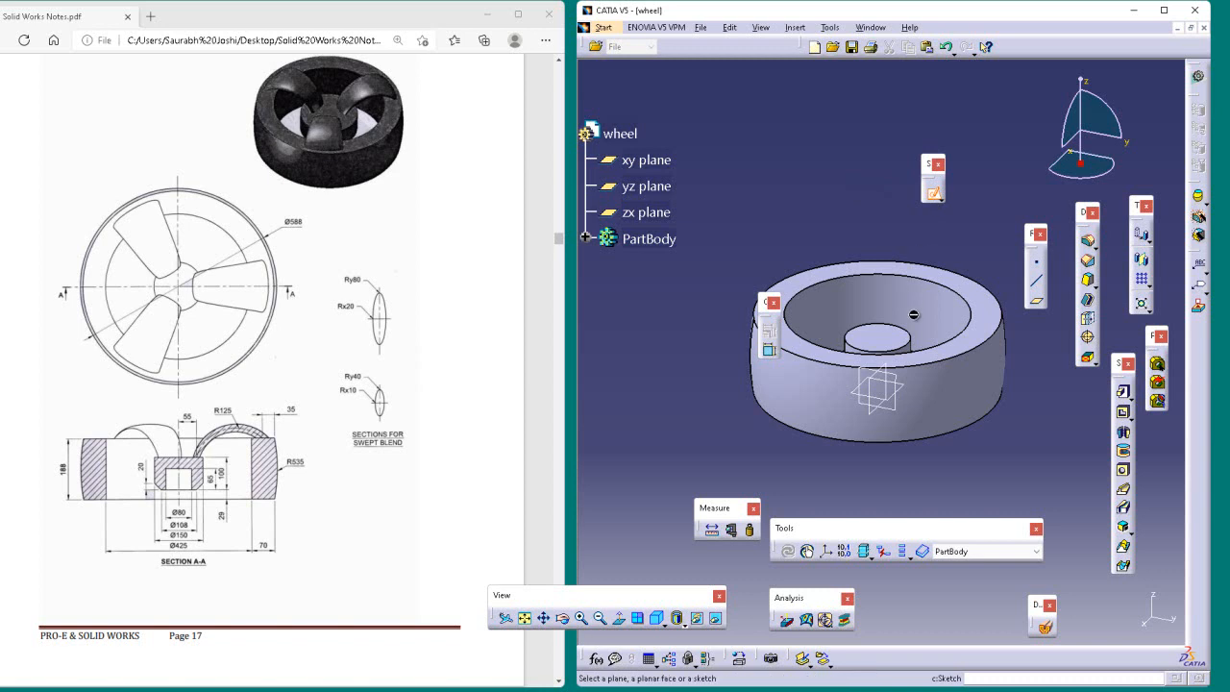
{"action": "left_click", "coordinate": [879, 384]}
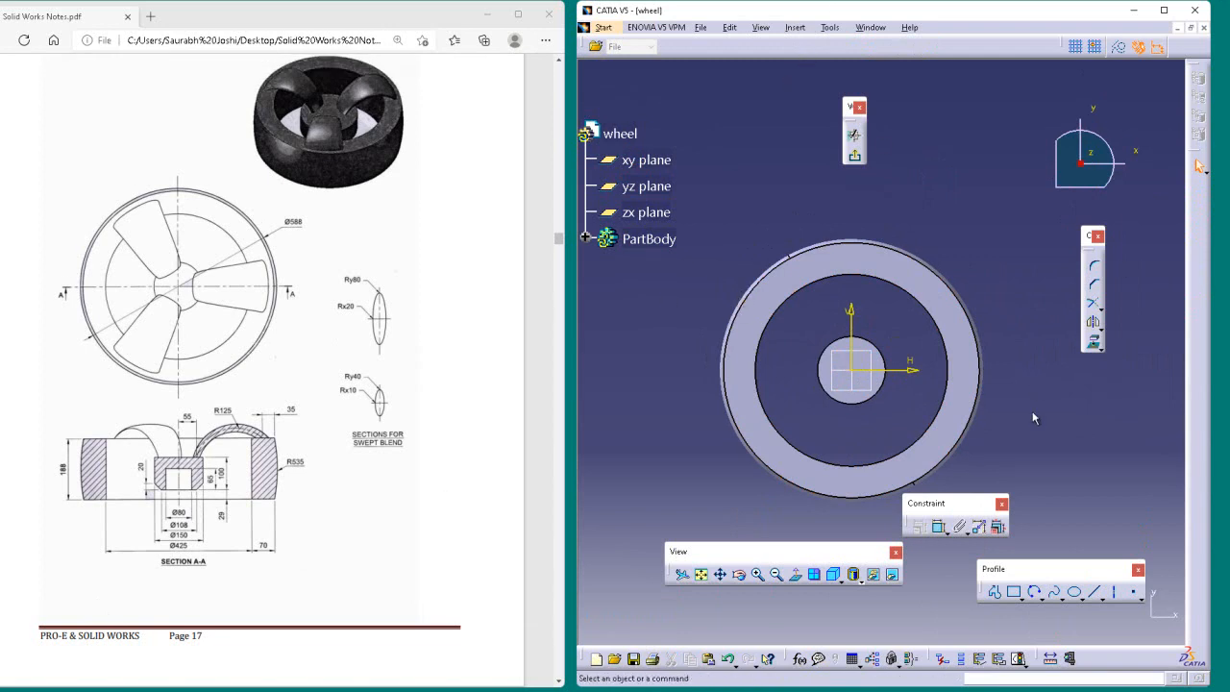
{"action": "left_click", "coordinate": [1071, 595]}
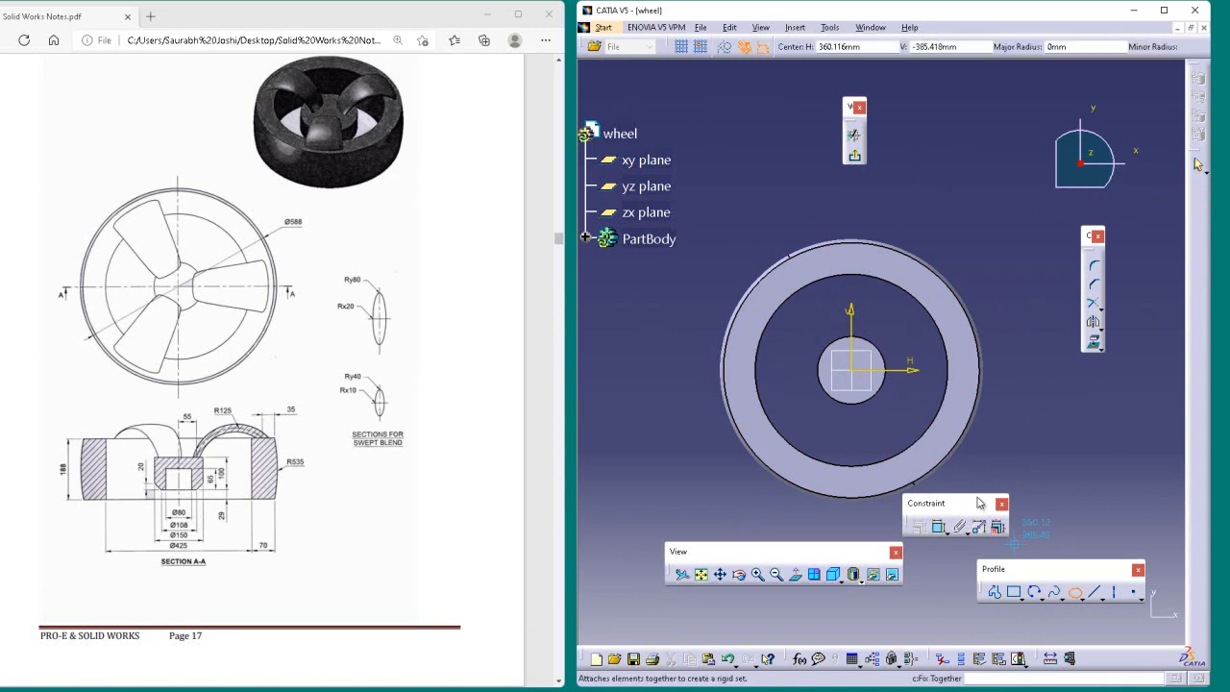
{"action": "left_click", "coordinate": [881, 373]}
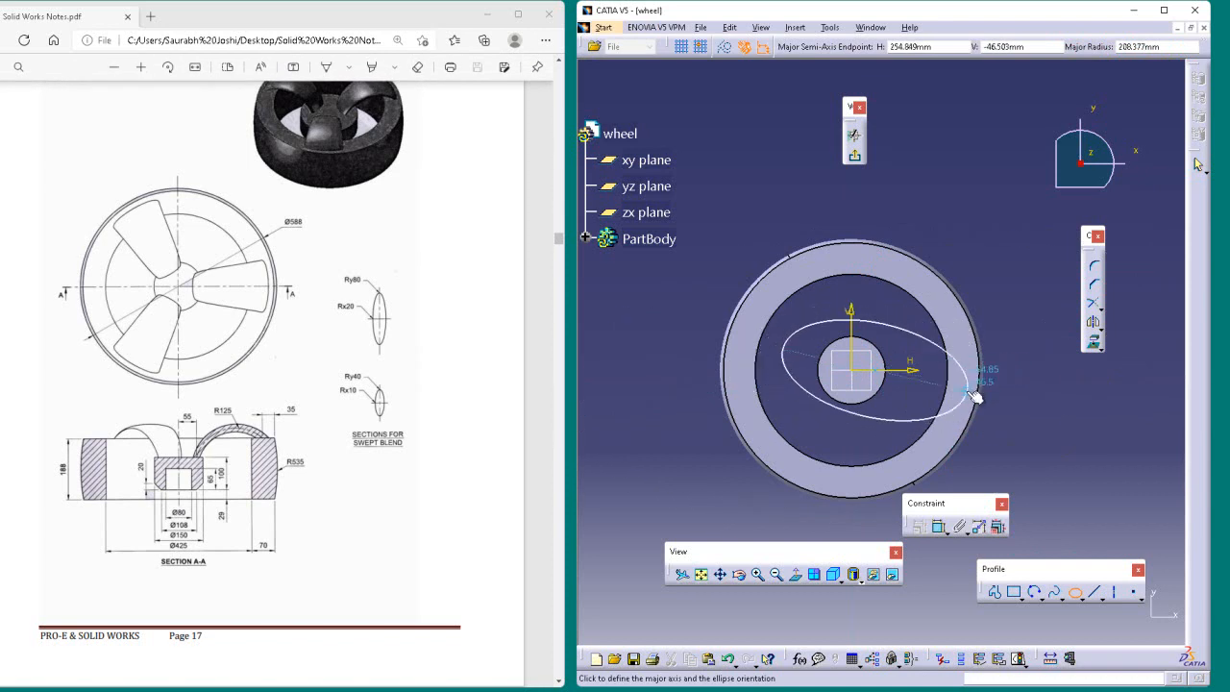
{"action": "left_click", "coordinate": [874, 442]}
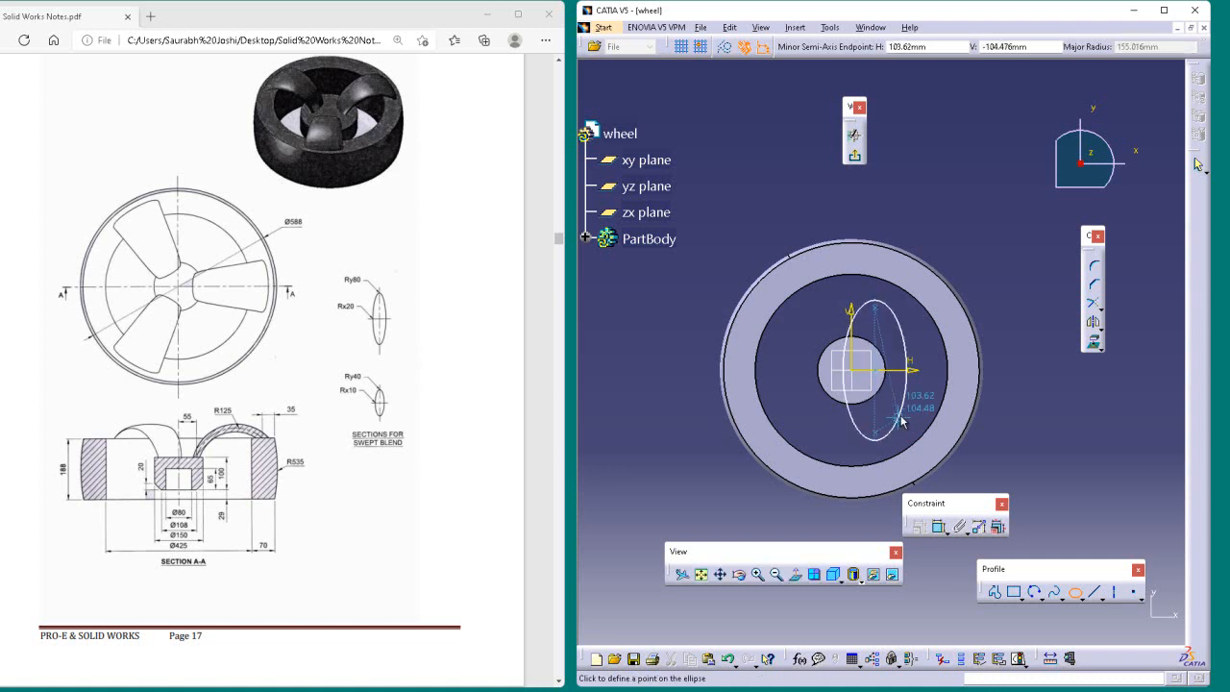
{"action": "left_click", "coordinate": [899, 421]}
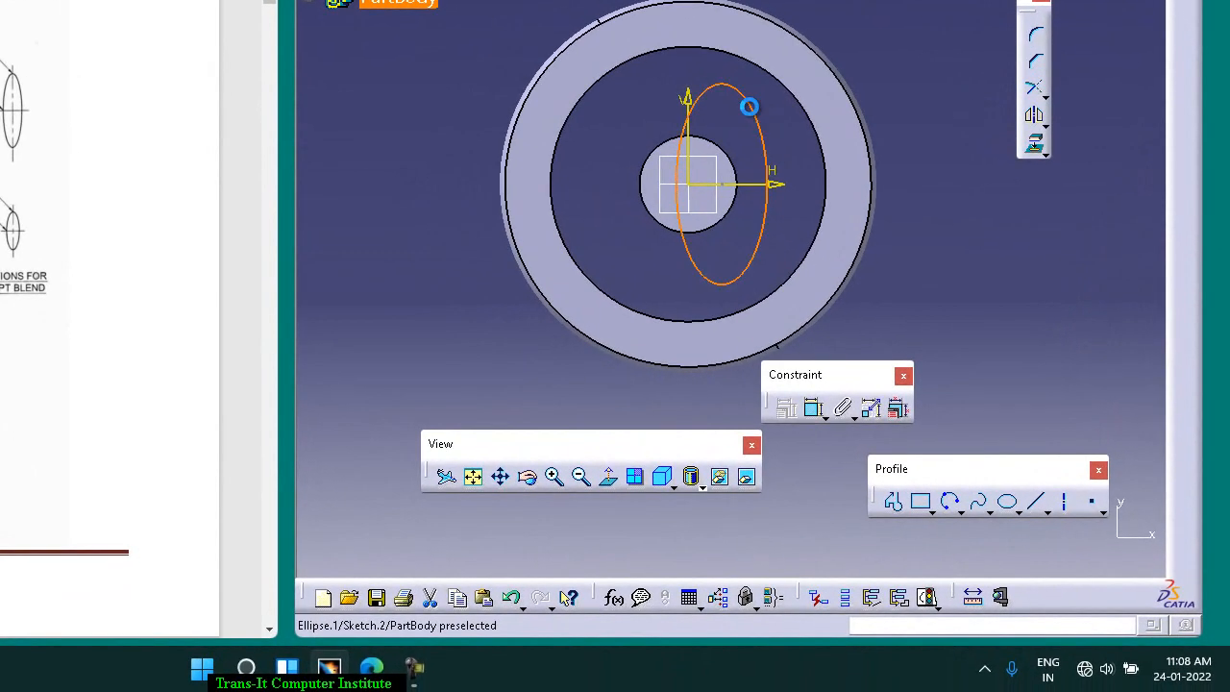
Step: Set the ellipse's horizontal centre coordinate to 55 mm, its major radius to 40 mm and its minor radius to 10 mm
{"action": "double_click", "coordinate": [898, 322]}
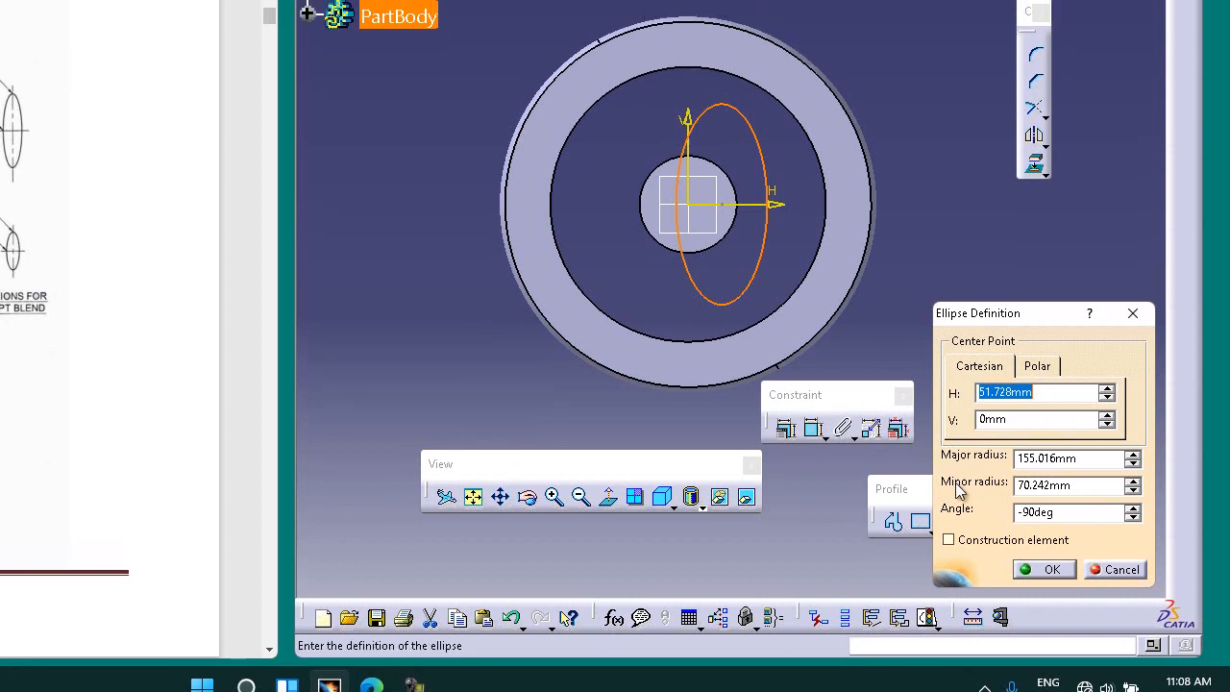
{"action": "key", "text": "Return"}
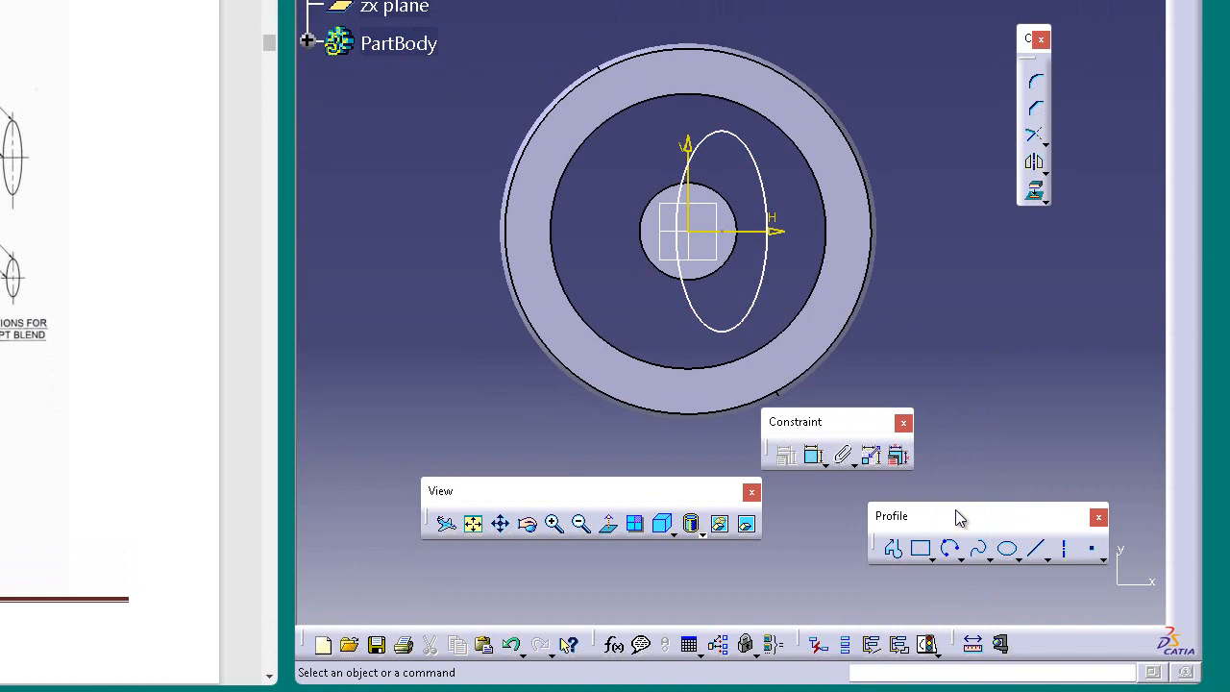
{"action": "double_click", "coordinate": [723, 138]}
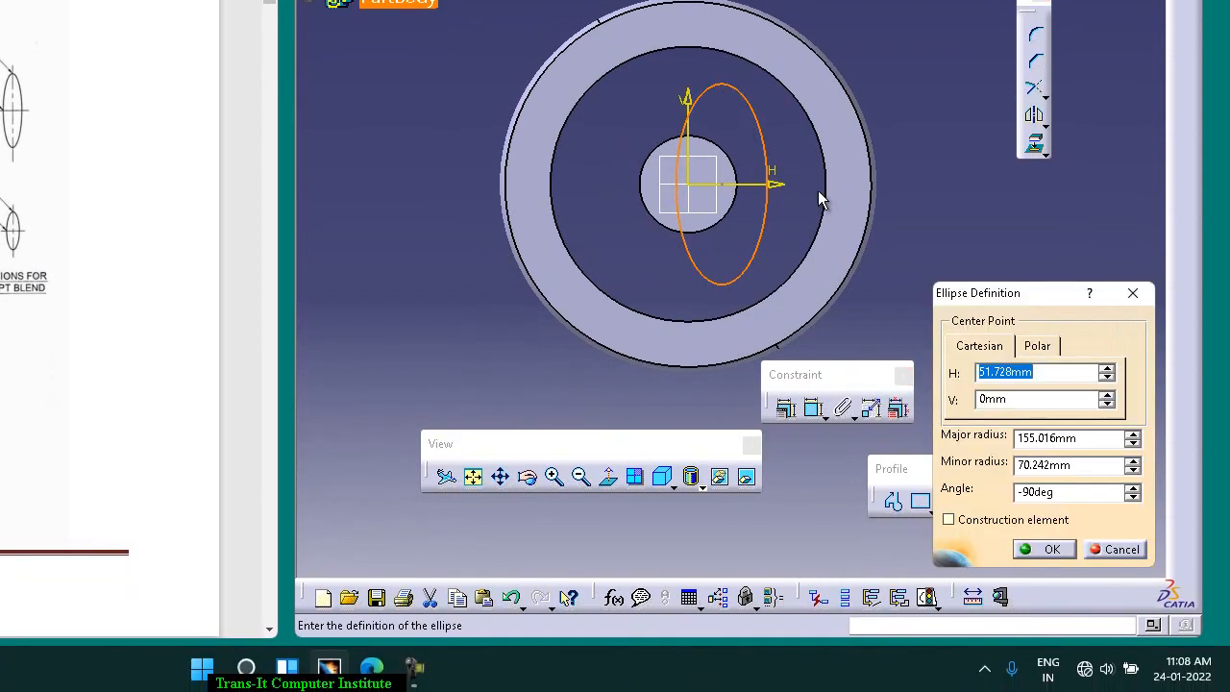
{"action": "type", "text": "55"}
{"action": "key", "text": "Tab"}
{"action": "key", "text": "Tab"}
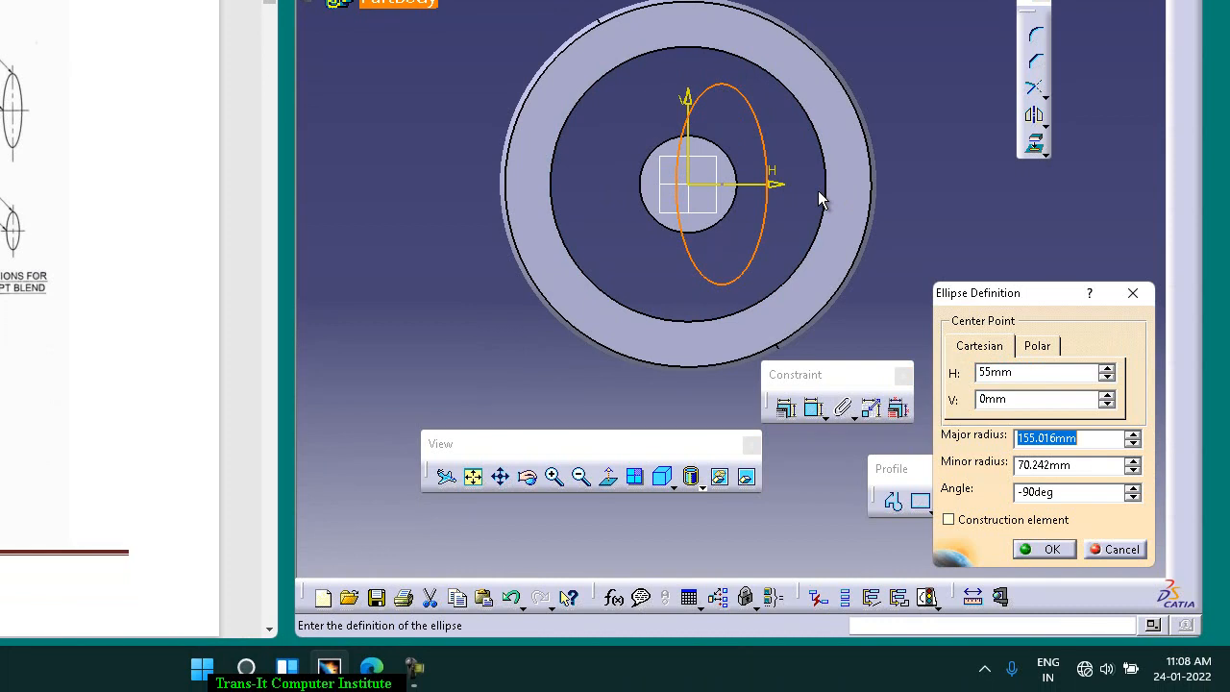
{"action": "type", "text": "40"}
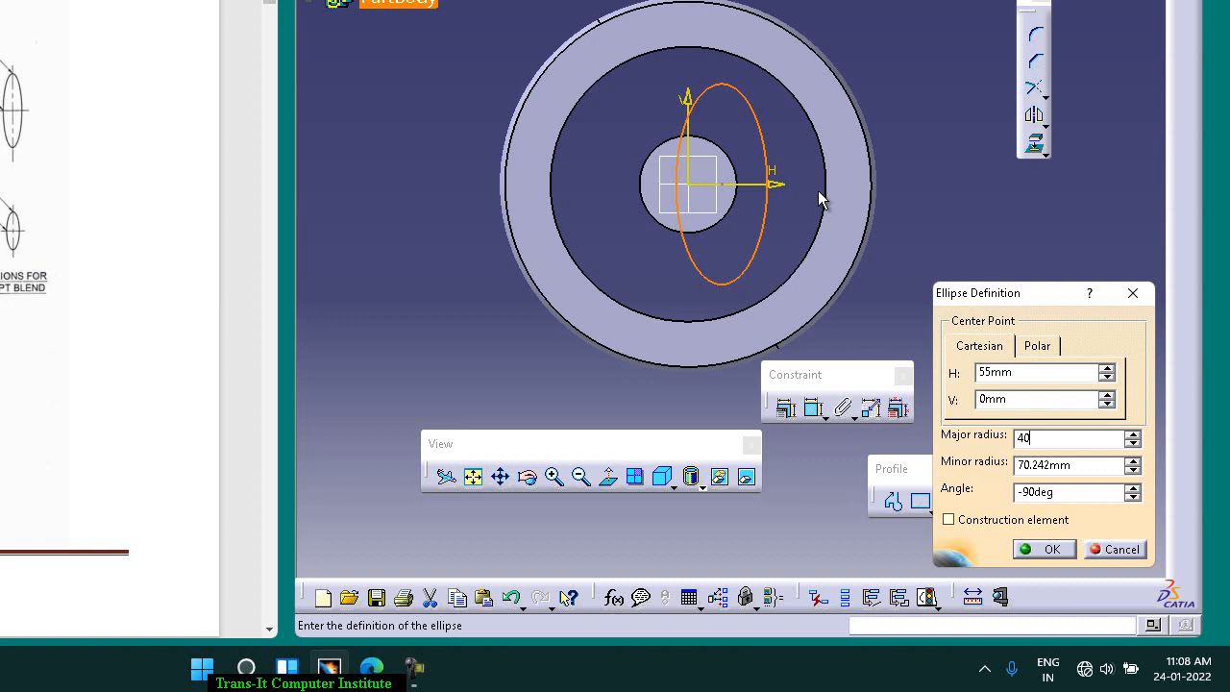
{"action": "key", "text": "Tab"}
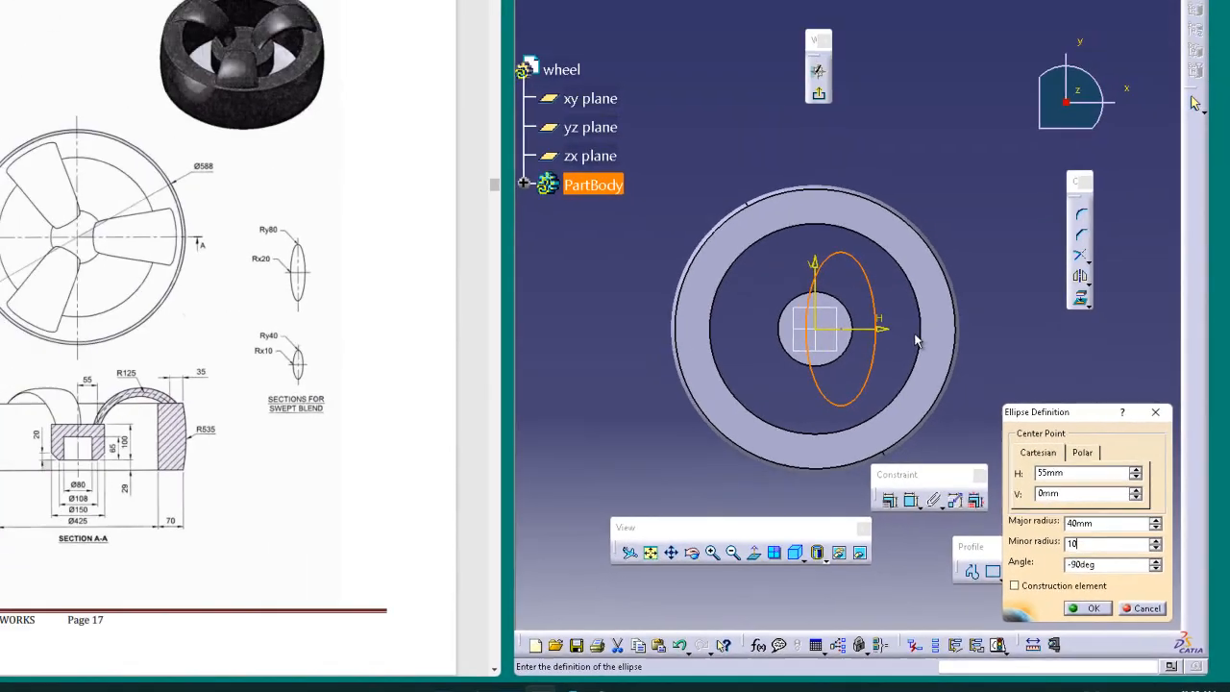
{"action": "key", "text": "Return"}
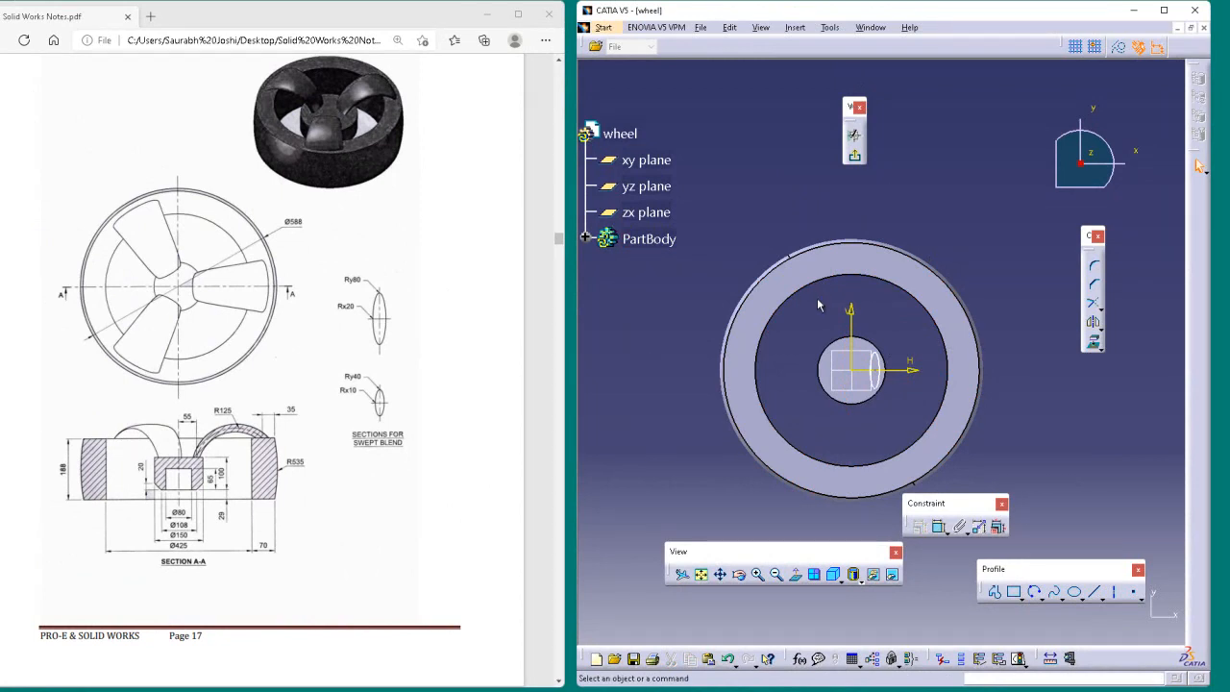
Step: Constrain the ellipse's semimajor and semiminor axes
{"action": "left_click", "coordinate": [876, 365]}
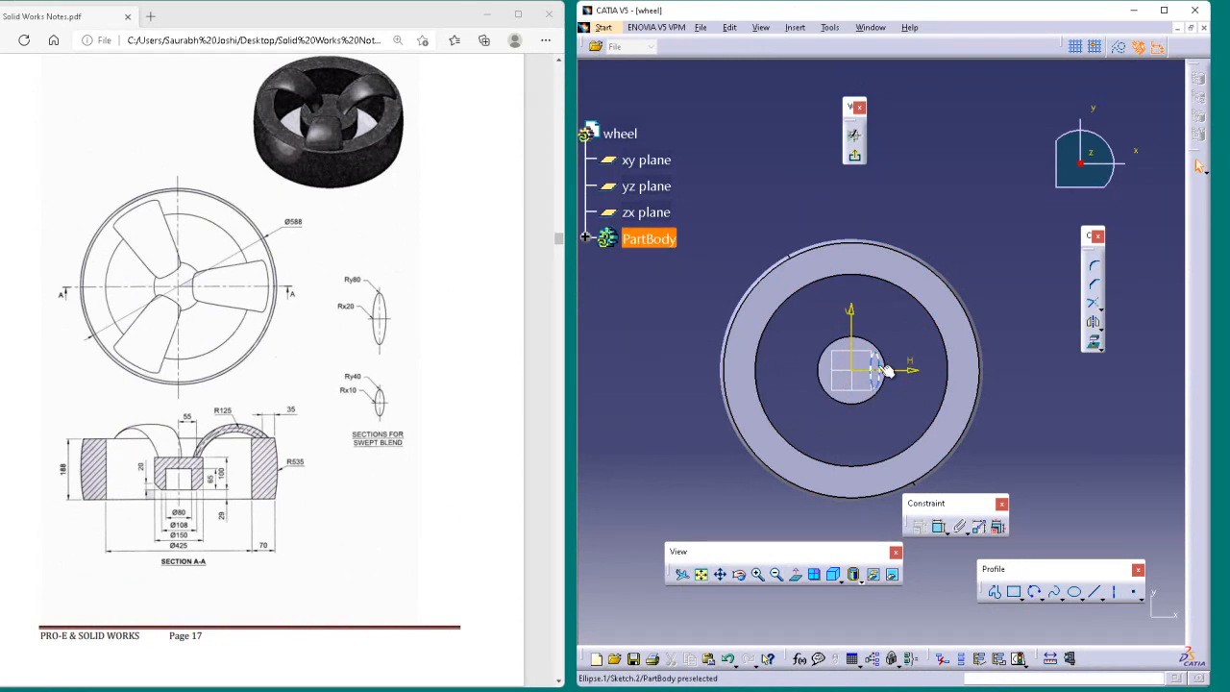
{"action": "left_click", "coordinate": [919, 525]}
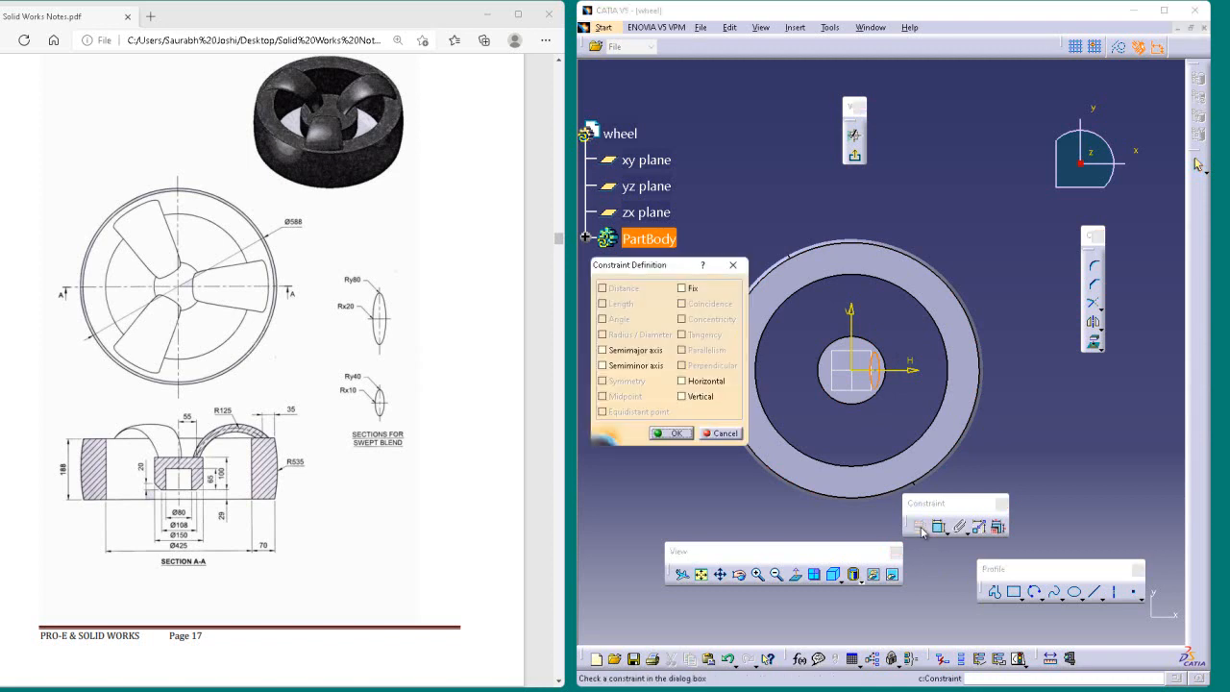
{"action": "left_click", "coordinate": [614, 354]}
{"action": "left_click", "coordinate": [615, 355]}
{"action": "left_click", "coordinate": [613, 367]}
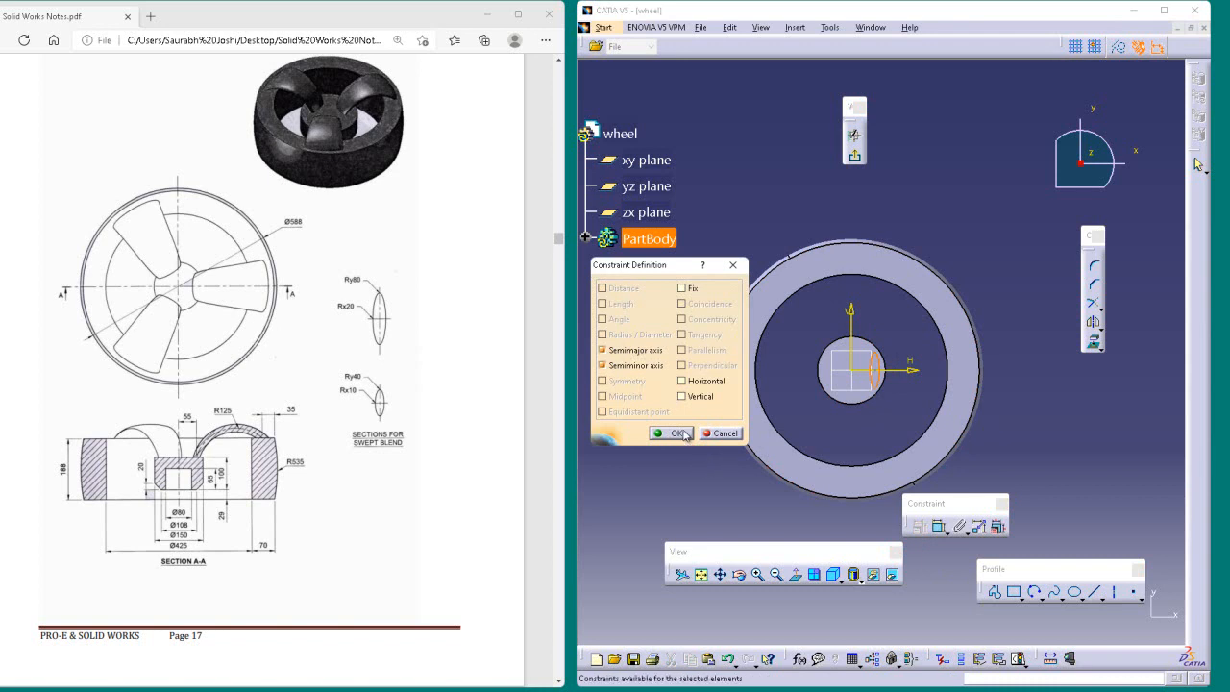
{"action": "left_click", "coordinate": [677, 433]}
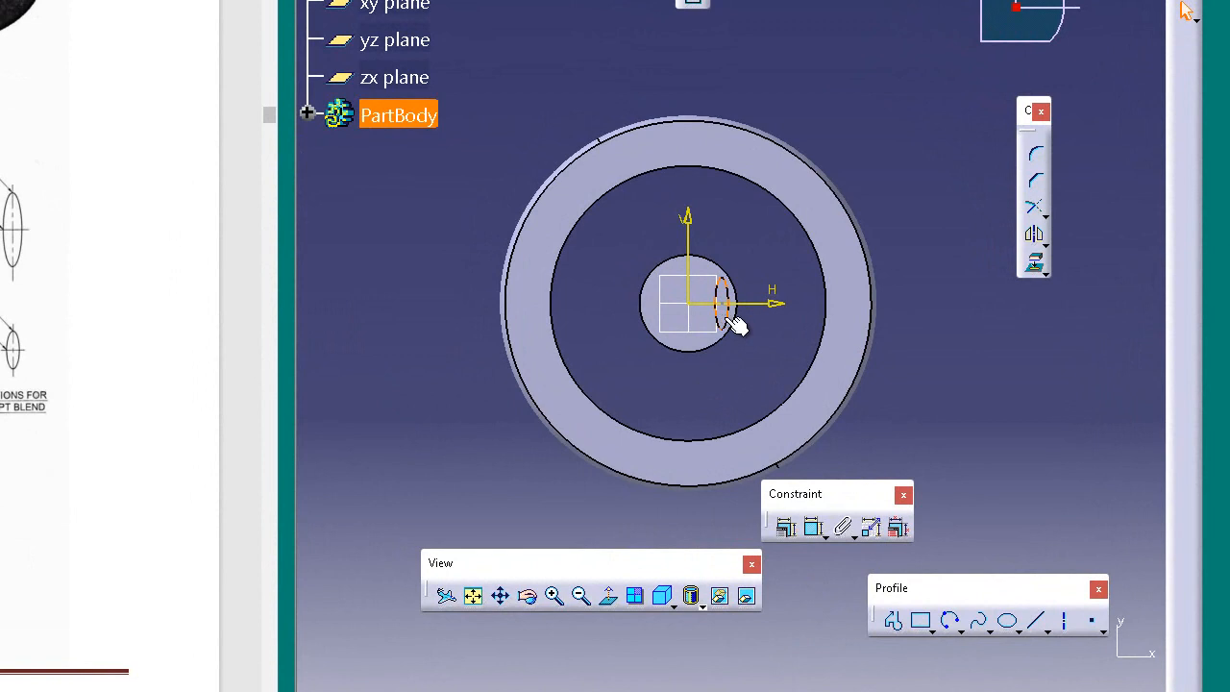
Step: Check which constraints are assigned to the ellipse
{"action": "left_click", "coordinate": [733, 324]}
{"action": "left_click", "coordinate": [703, 309]}
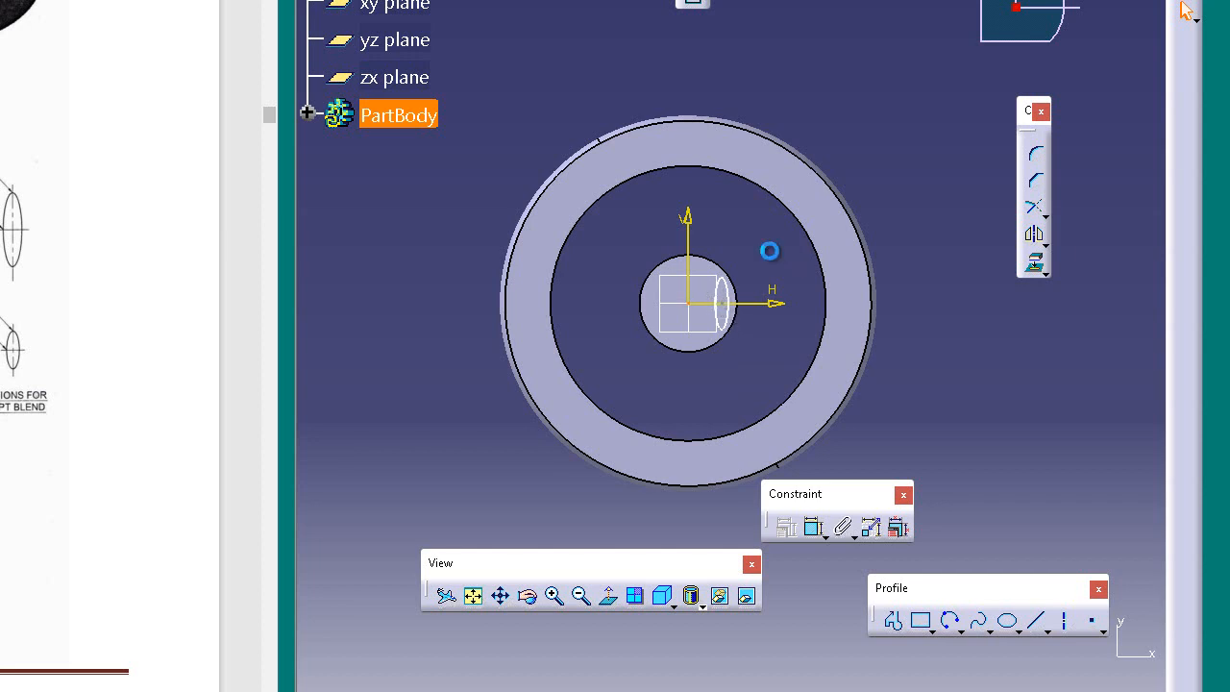
{"action": "left_click", "coordinate": [733, 302]}
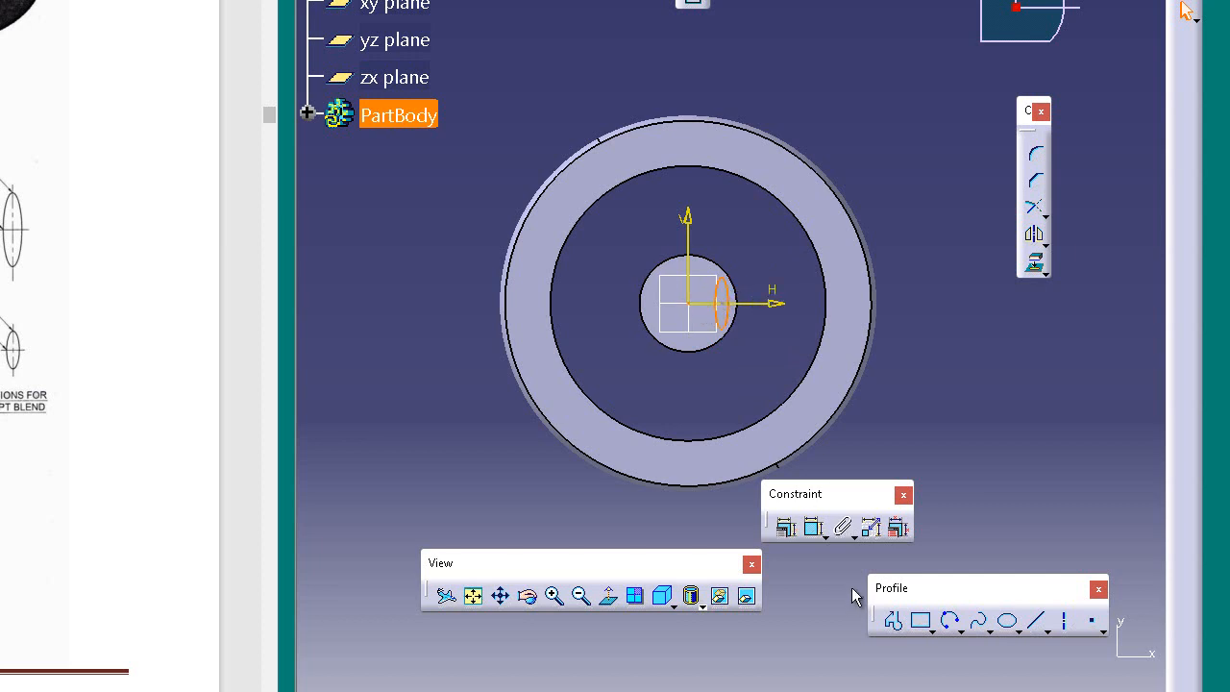
{"action": "left_click", "coordinate": [786, 528]}
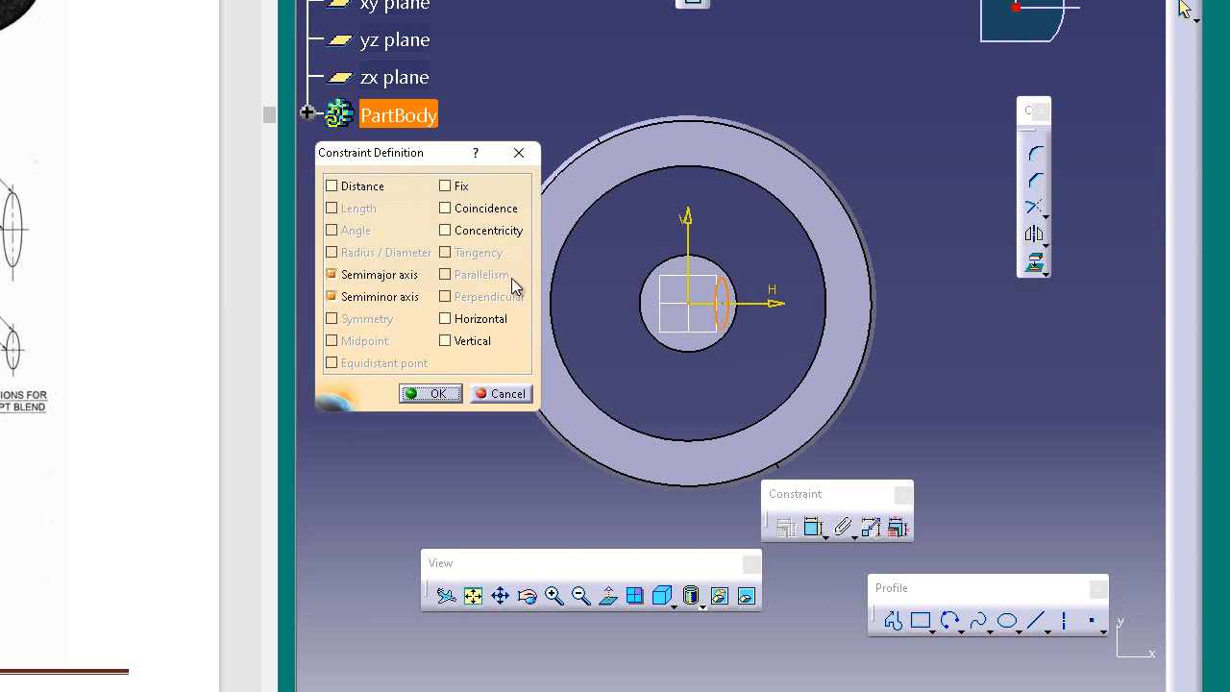
{"action": "left_click", "coordinate": [431, 393]}
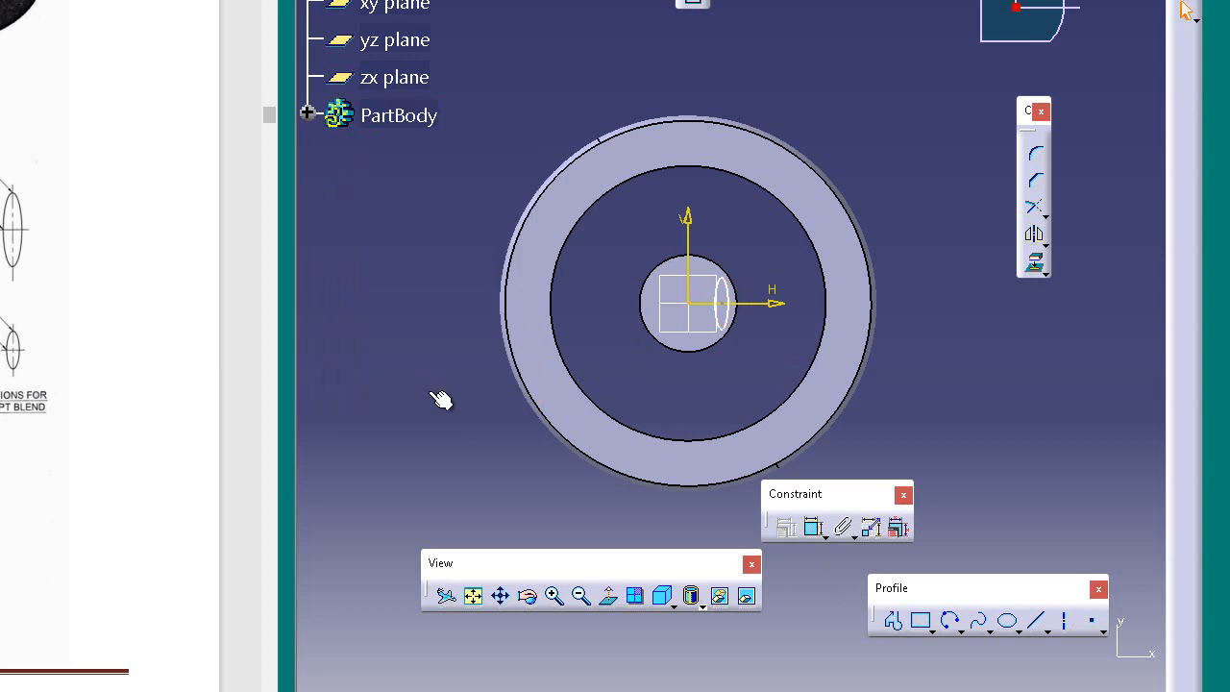
Step: Add two reference dimensions of the ellipse's major axis, one beside the ellipse and one along its outer edge
{"action": "left_click", "coordinate": [810, 529]}
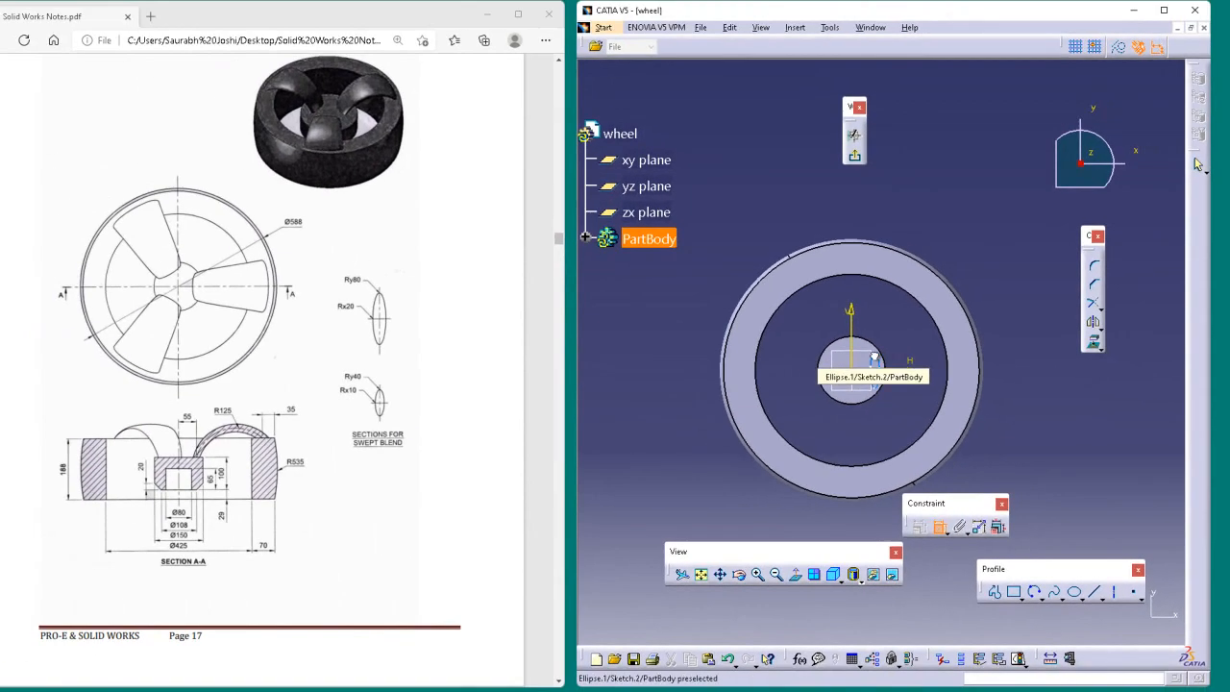
{"action": "left_click", "coordinate": [874, 357]}
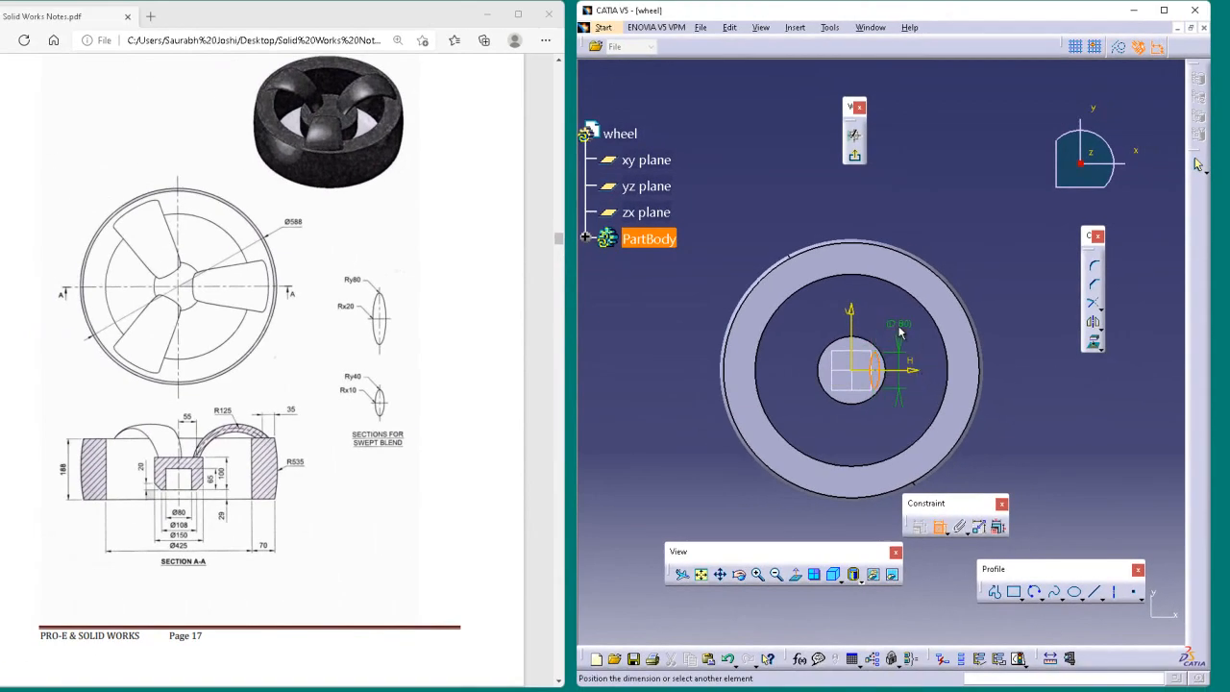
{"action": "left_click", "coordinate": [875, 375]}
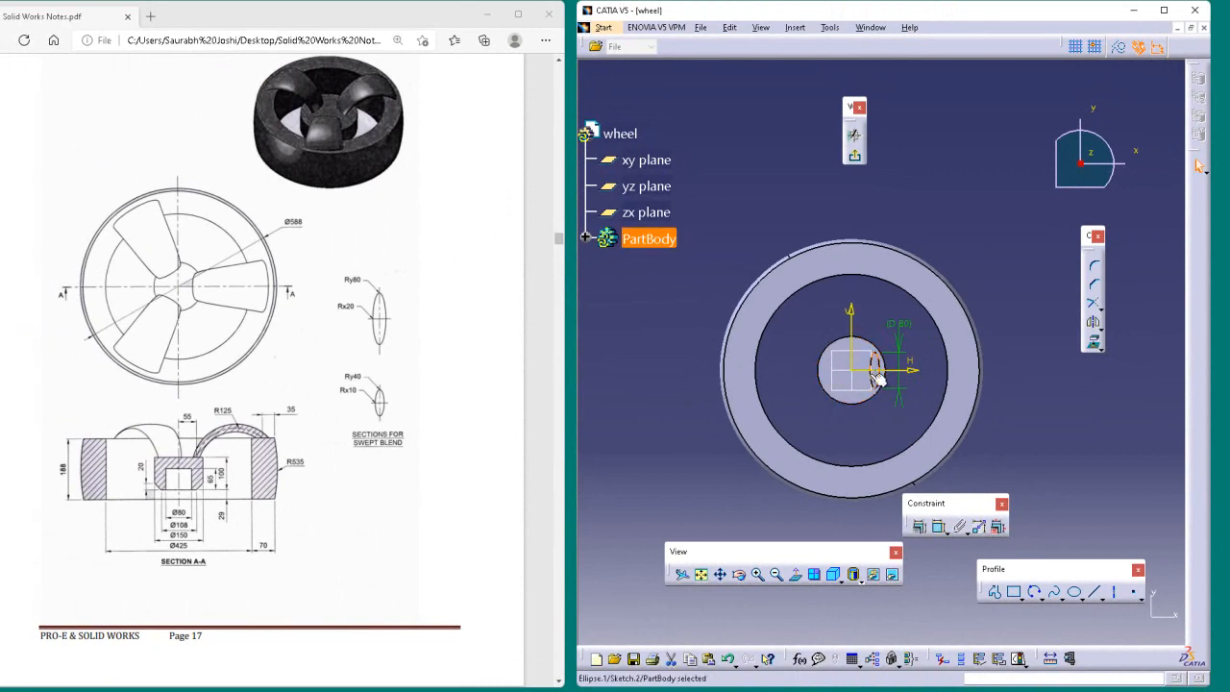
{"action": "left_click", "coordinate": [940, 529]}
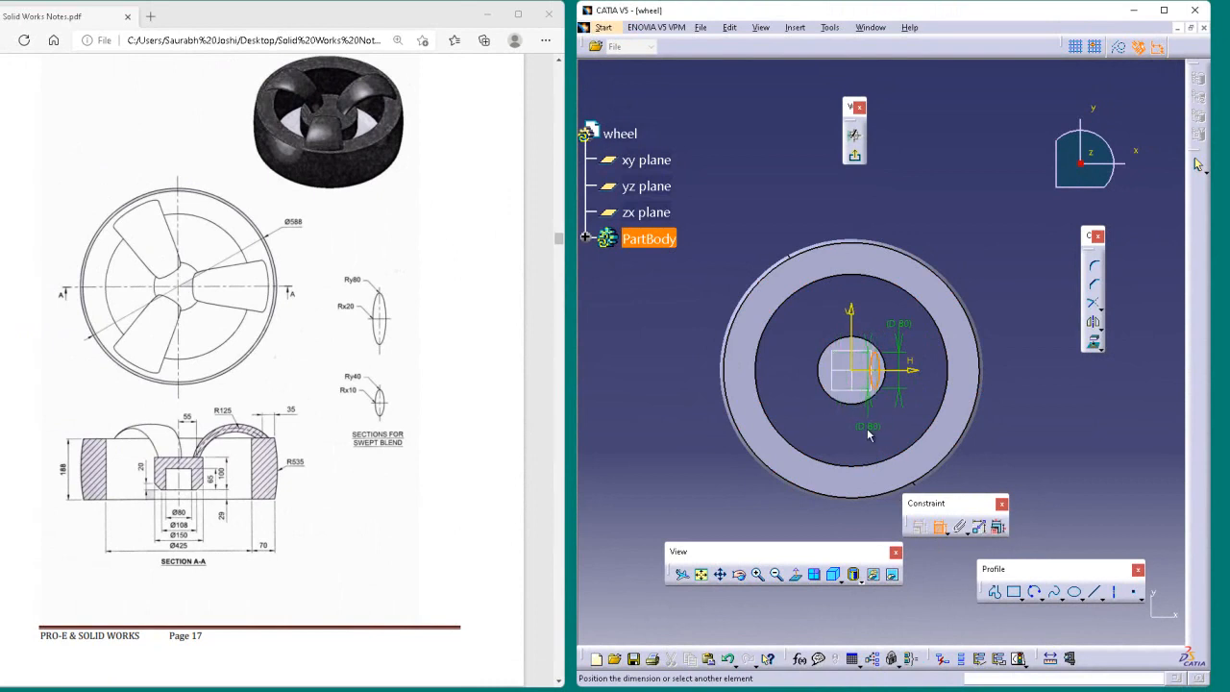
{"action": "left_click", "coordinate": [865, 433]}
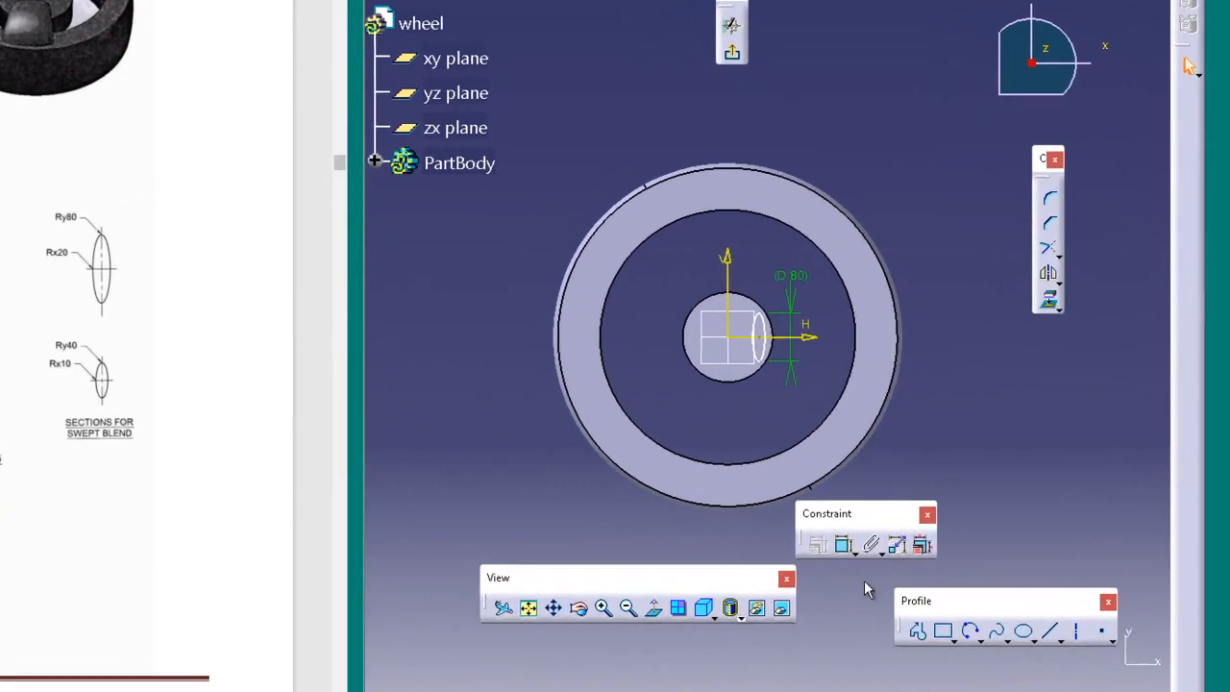
{"action": "left_click", "coordinate": [842, 545]}
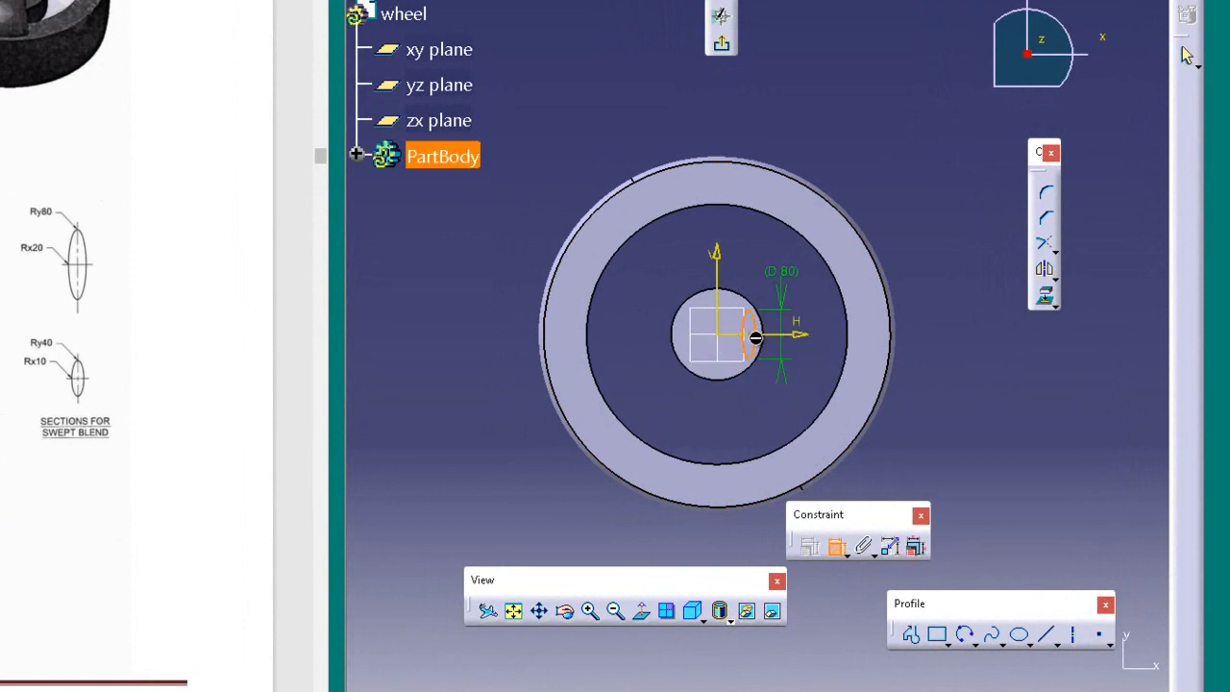
{"action": "key", "text": "Escape"}
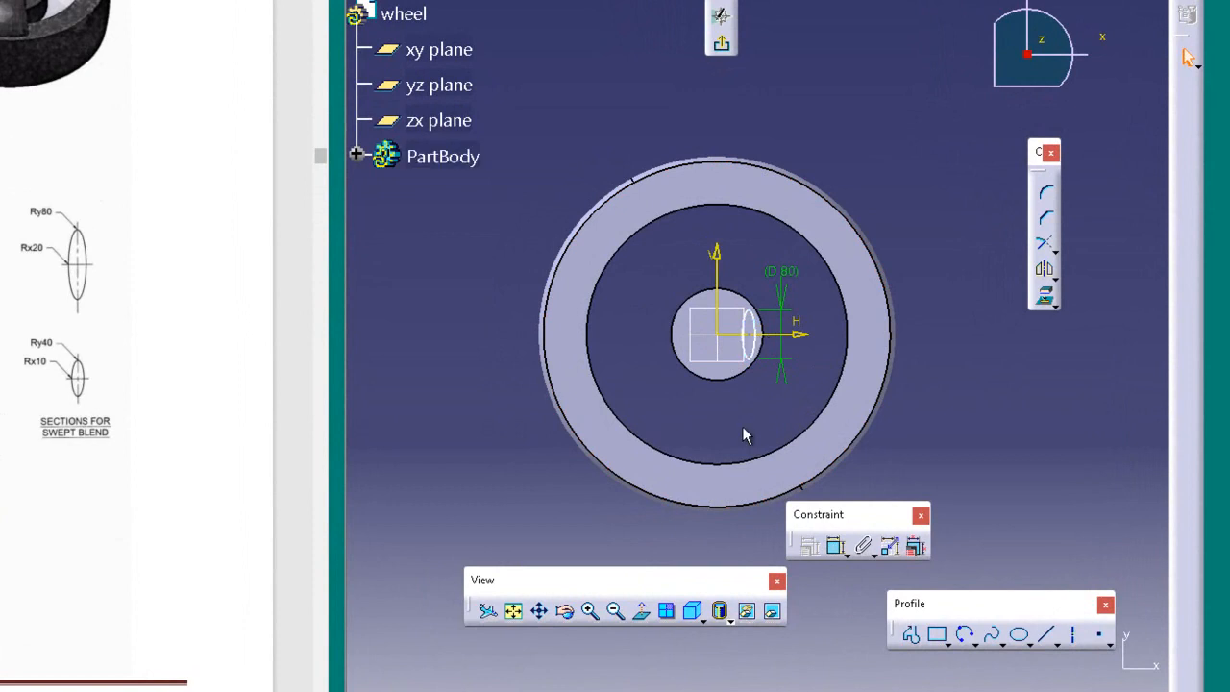
Step: Try to move the ellipse's minor-axis dimension out from the overlapping dimensions to below the ellipse
{"action": "left_click", "coordinate": [588, 612]}
{"action": "left_click", "coordinate": [582, 615]}
{"action": "left_click", "coordinate": [583, 615]}
{"action": "left_click", "coordinate": [582, 615]}
{"action": "left_click", "coordinate": [582, 615]}
{"action": "left_click", "coordinate": [585, 615]}
{"action": "left_click", "coordinate": [584, 615]}
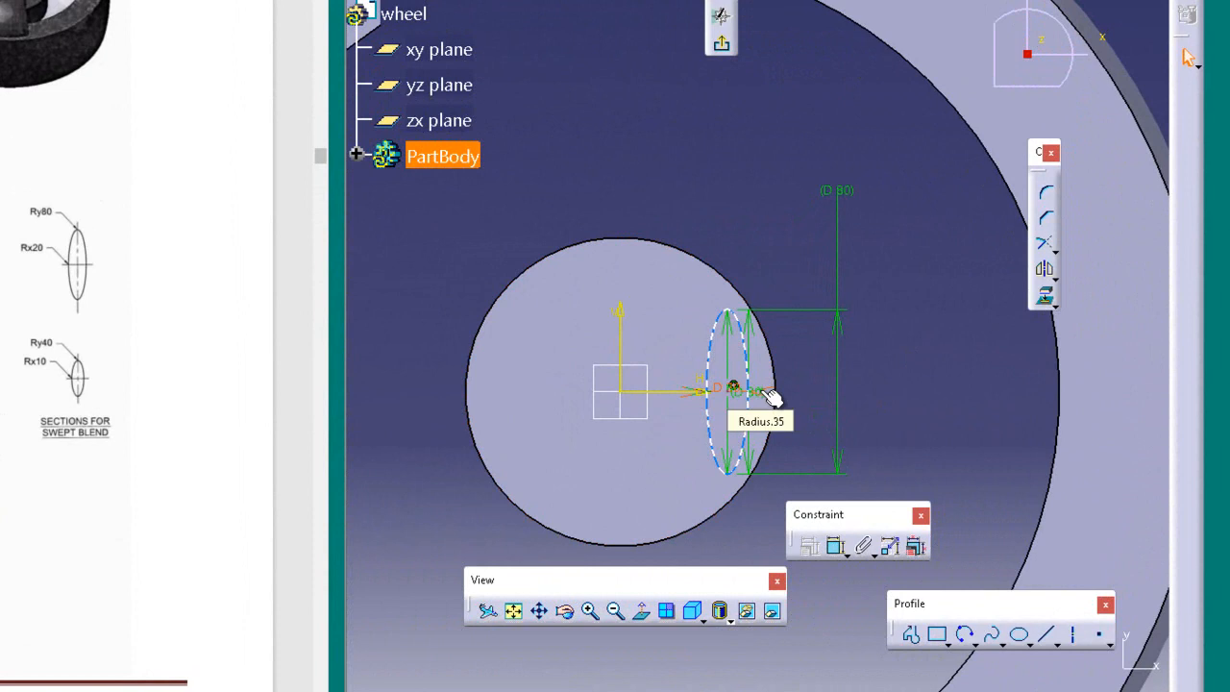
{"action": "left_click_drag", "start_coordinate": [760, 391], "coordinate": [755, 544]}
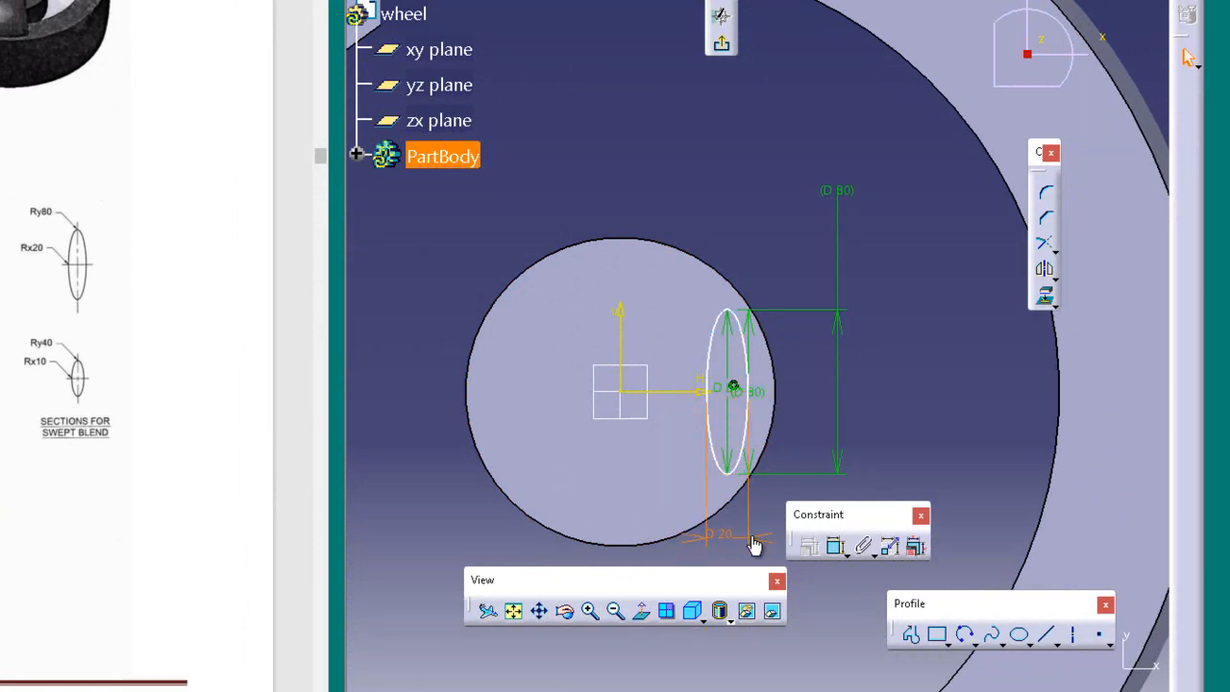
{"action": "left_click", "coordinate": [944, 349]}
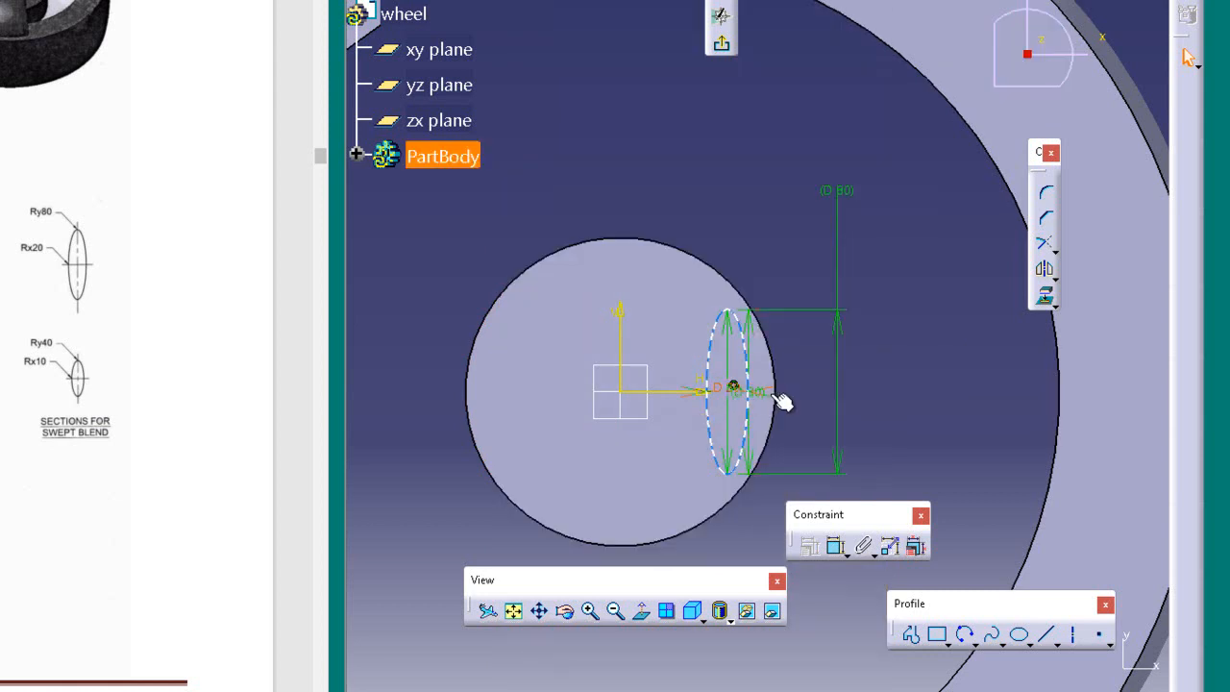
Step: Move the ellipse's 80 mm major-axis dimension out beside the hub and exit the sketch
{"action": "left_click", "coordinate": [730, 351]}
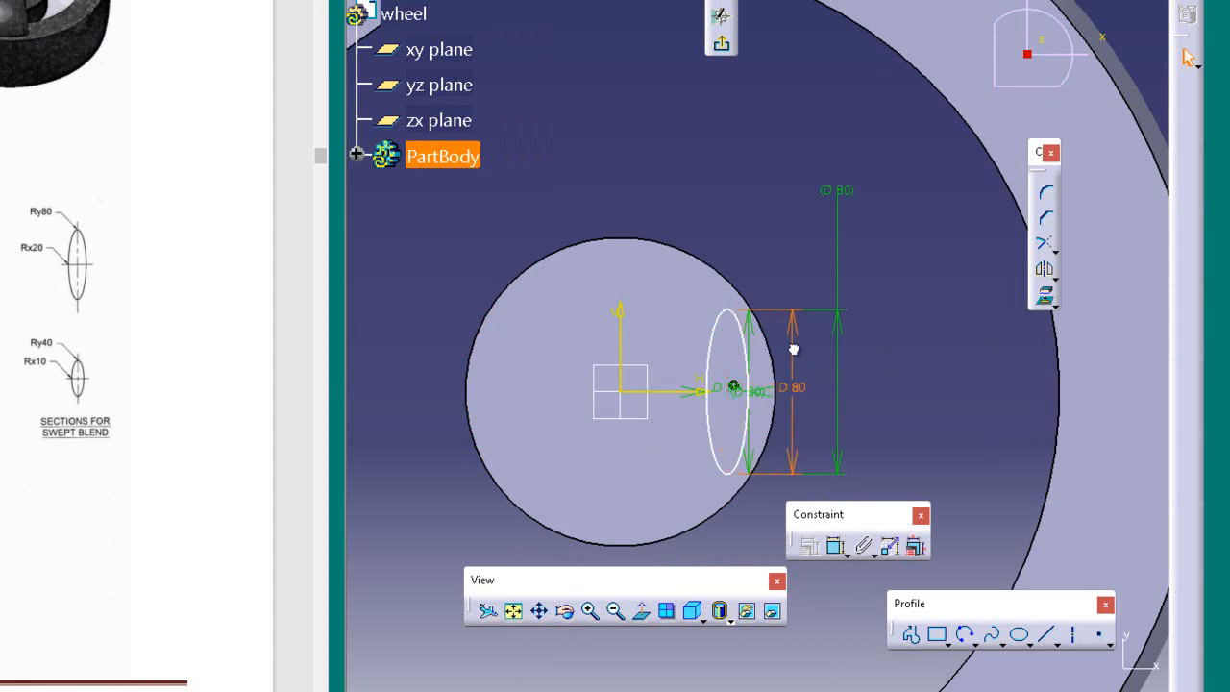
{"action": "left_click", "coordinate": [888, 334]}
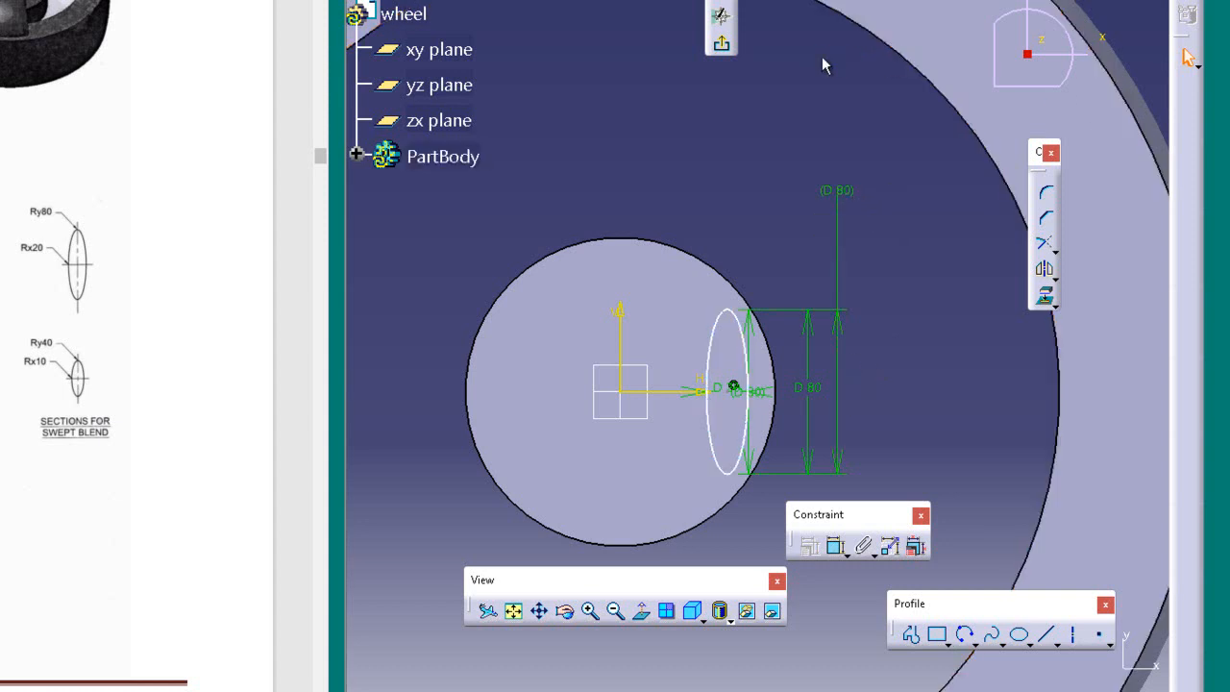
{"action": "left_click", "coordinate": [722, 44]}
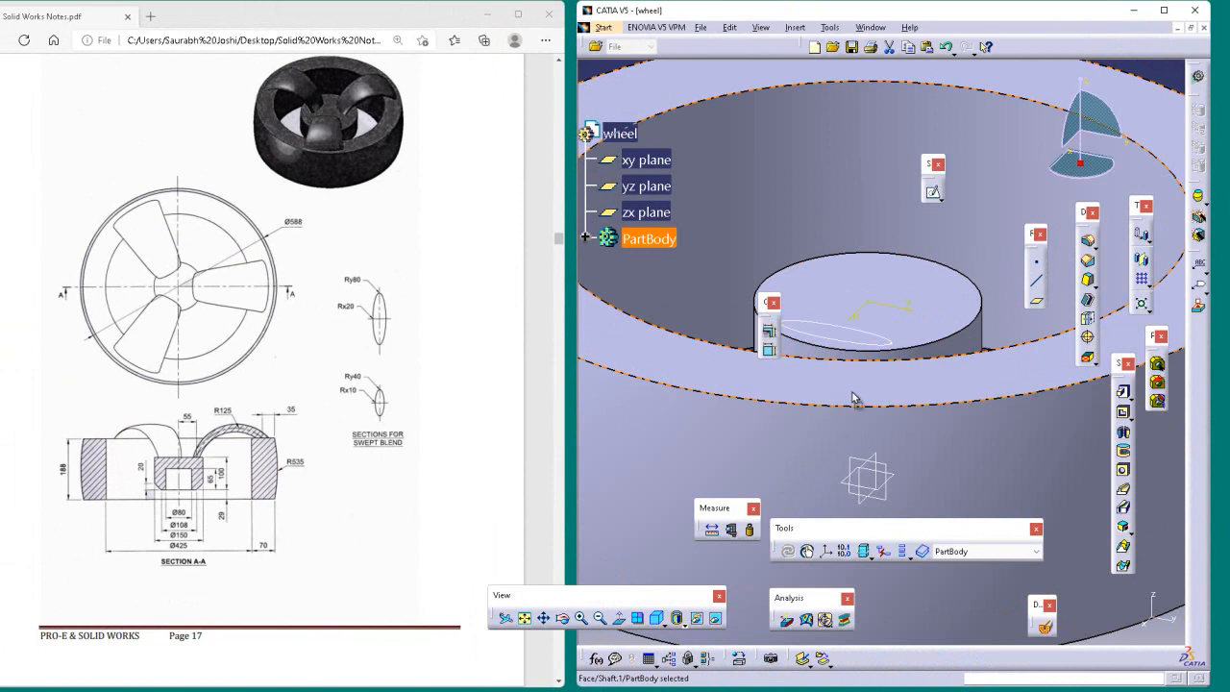
Step: Open a new sketch on the rim's flat top face
{"action": "left_click", "coordinate": [890, 284]}
{"action": "left_click_drag", "start_coordinate": [935, 187], "coordinate": [969, 217]}
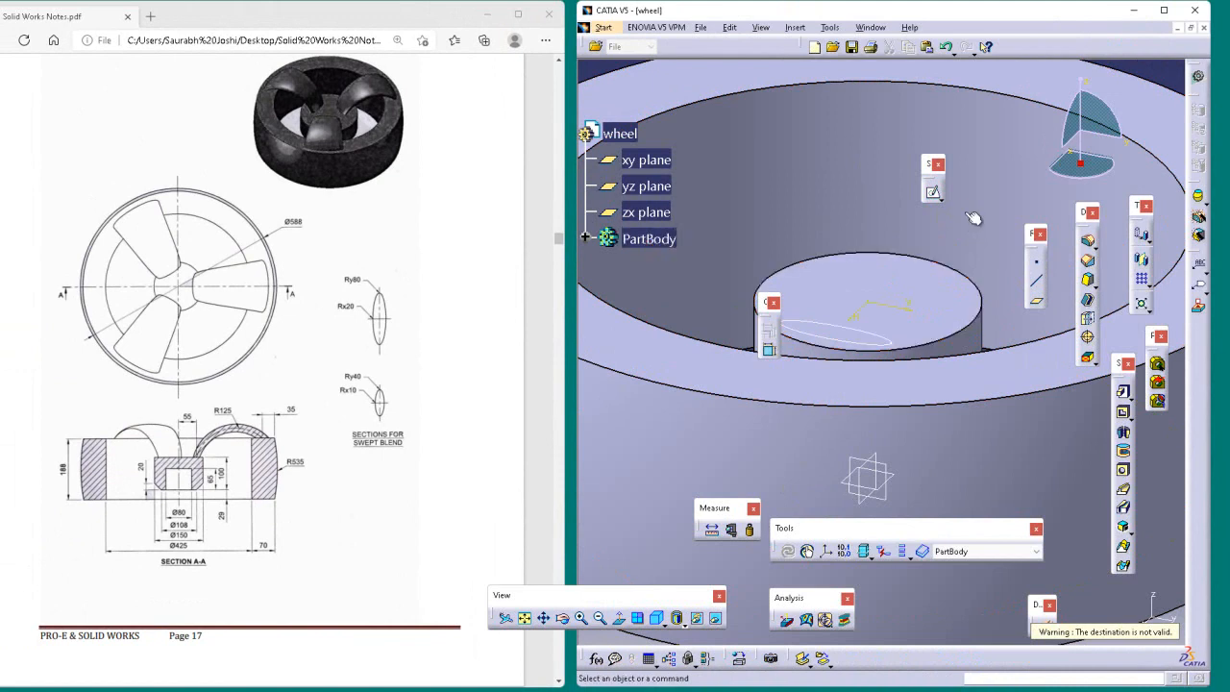
{"action": "left_click", "coordinate": [933, 192]}
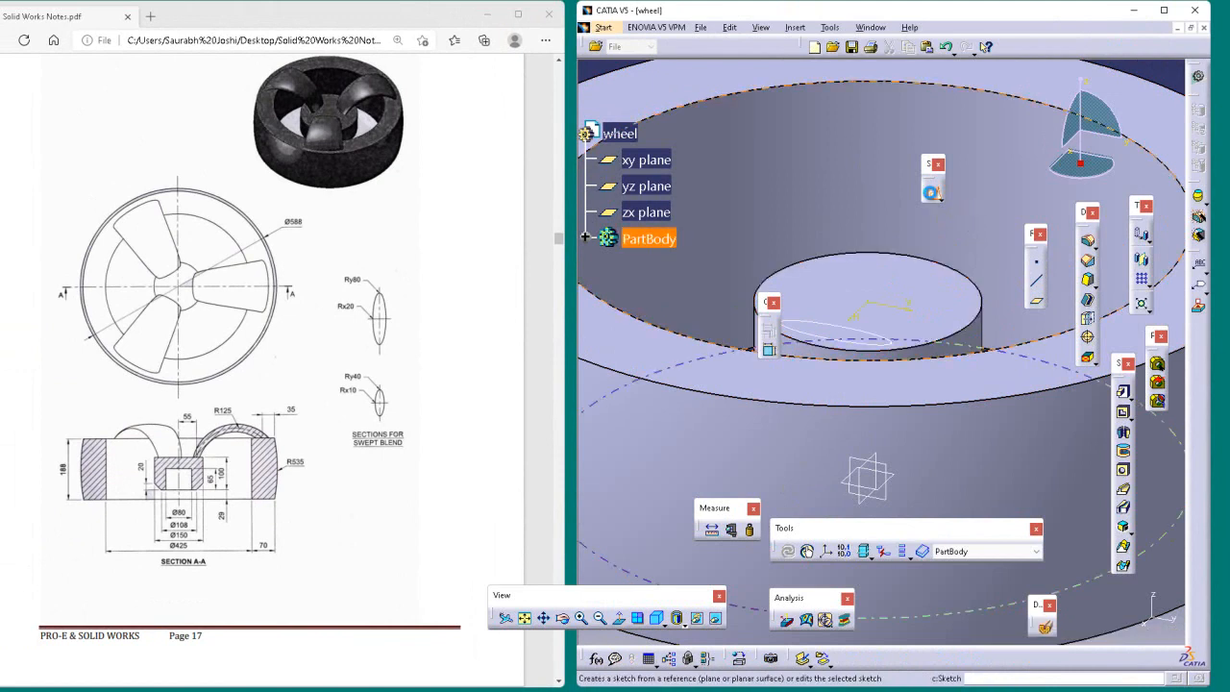
{"action": "left_click", "coordinate": [888, 290]}
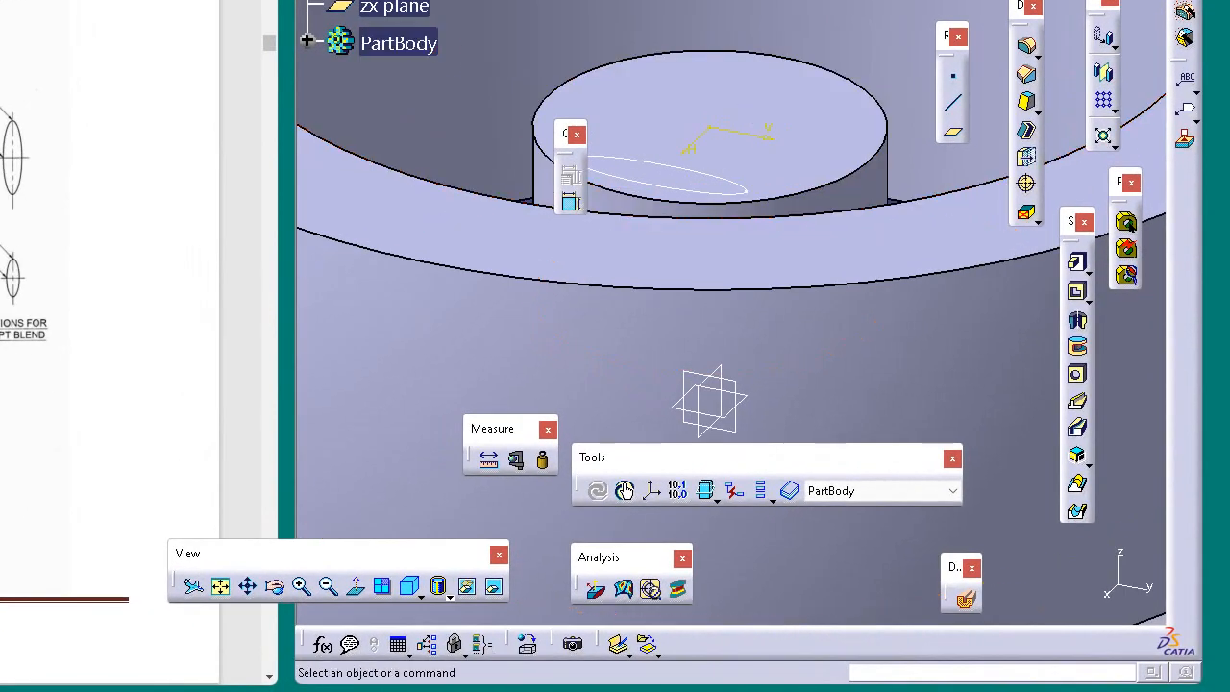
{"action": "left_click", "coordinate": [880, 0]}
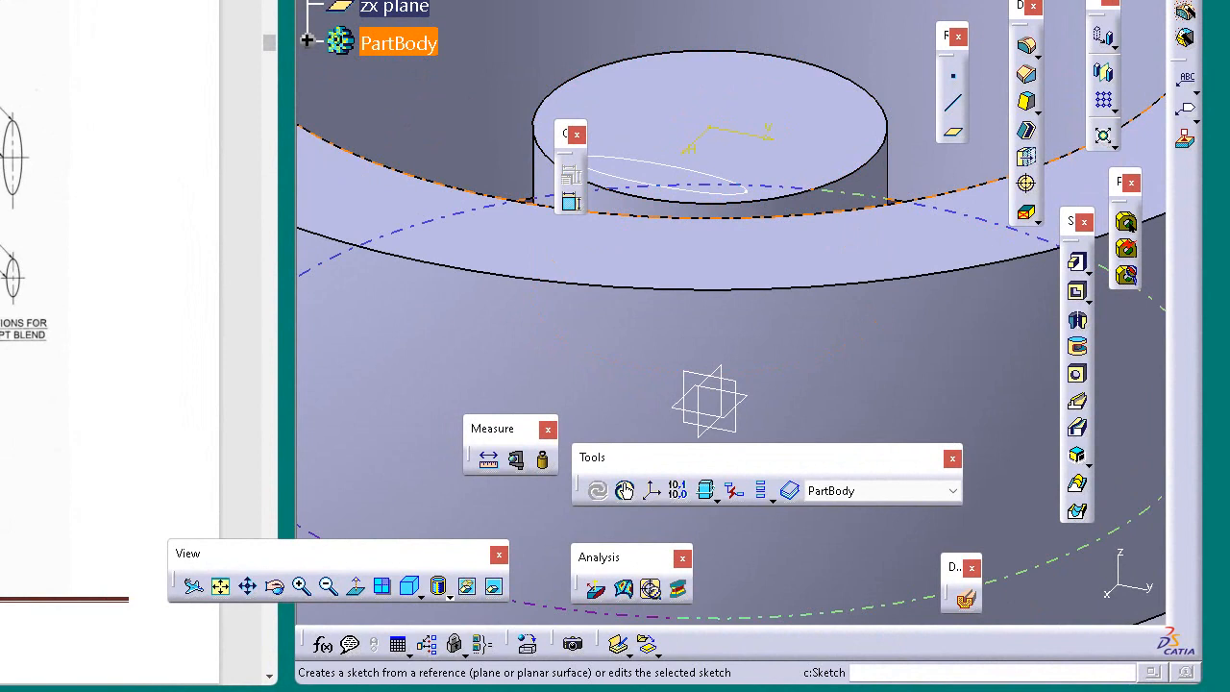
{"action": "left_click", "coordinate": [990, 229]}
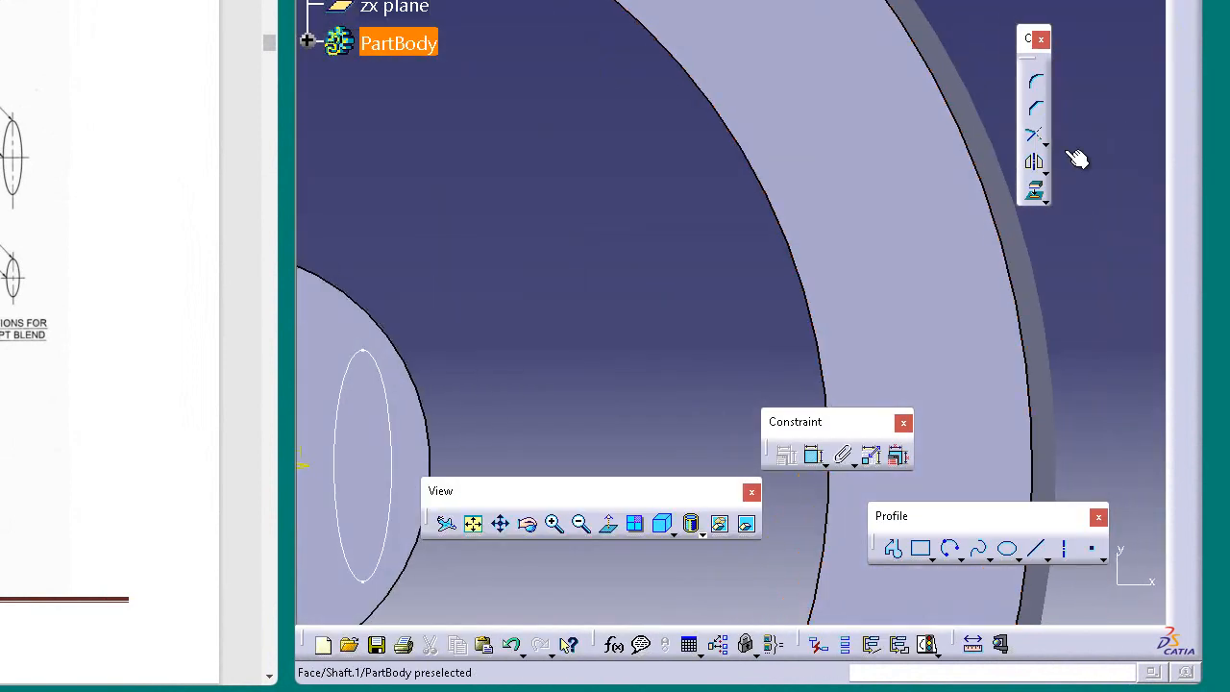
Step: Sketch an upright ellipse on the rim, centred on the horizontal axis, with major radius about 108 mm and minor radius about 30 mm
{"action": "left_click", "coordinate": [1030, 339]}
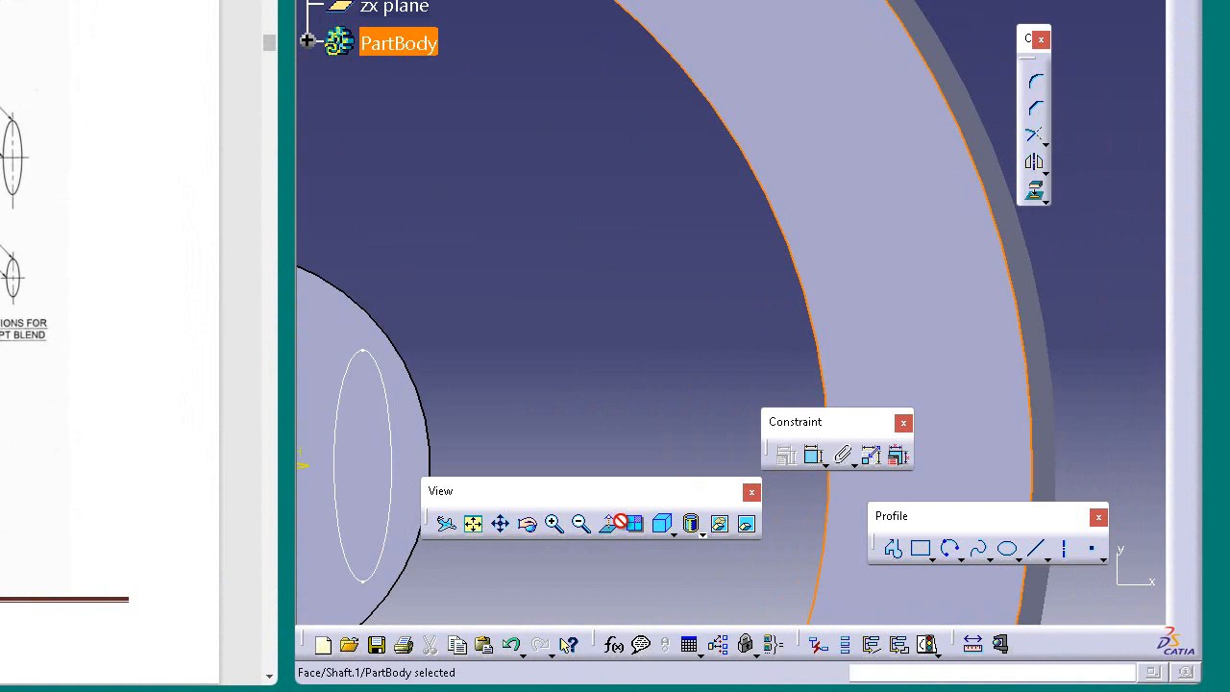
{"action": "left_click", "coordinate": [676, 394]}
{"action": "left_click_drag", "start_coordinate": [605, 491], "coordinate": [619, 550]}
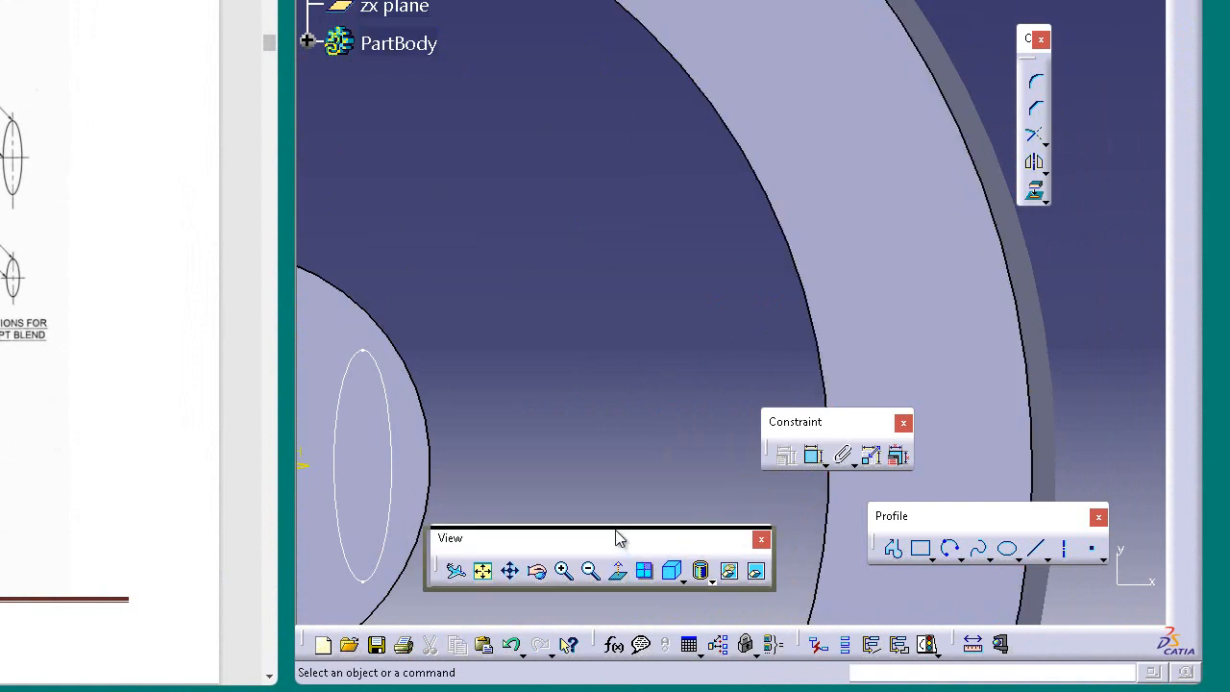
{"action": "left_click", "coordinate": [622, 587]}
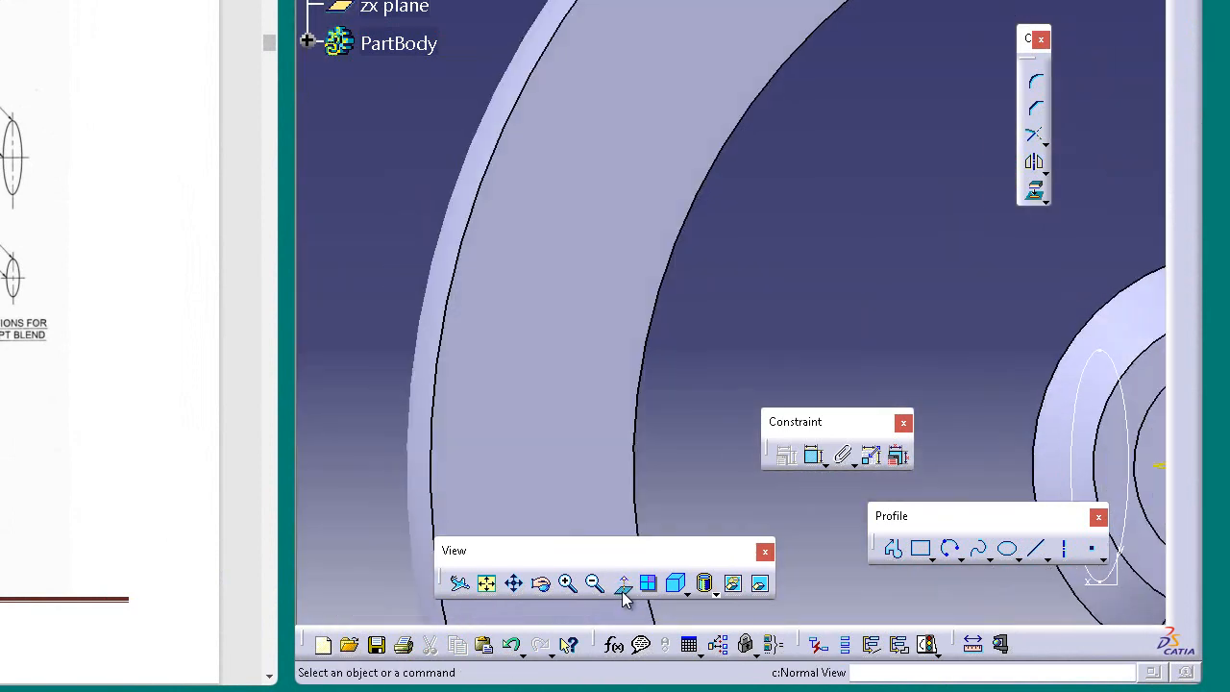
{"action": "left_click", "coordinate": [623, 586]}
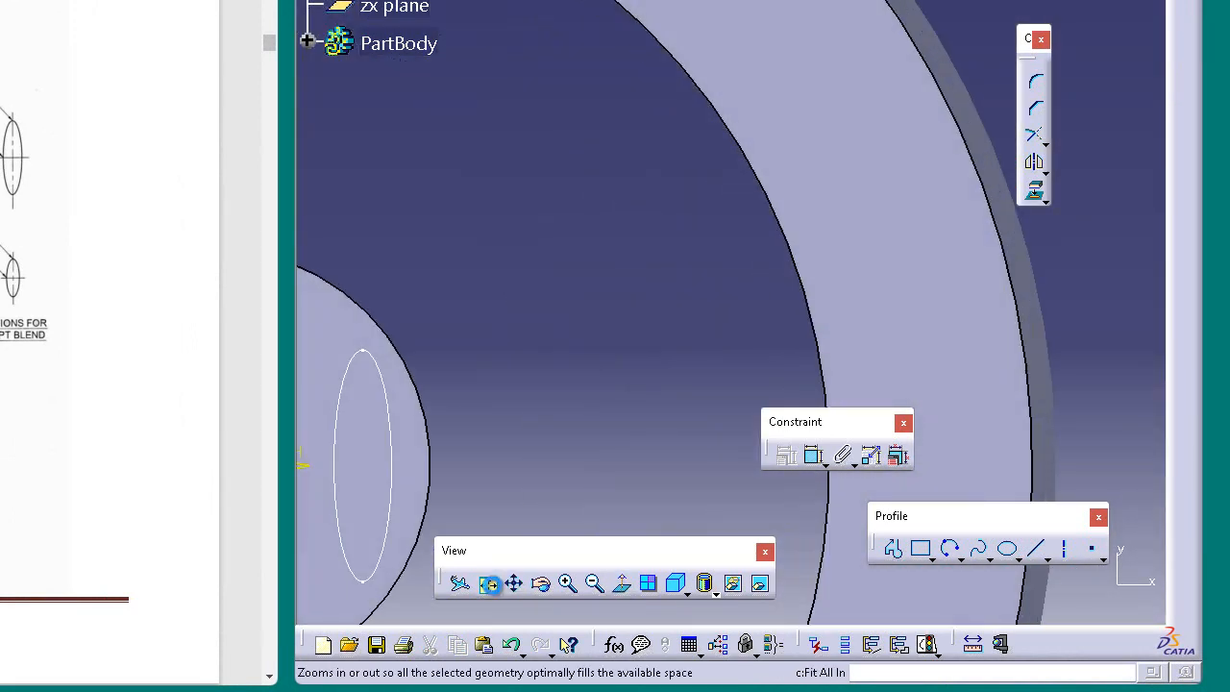
{"action": "left_click", "coordinate": [490, 588]}
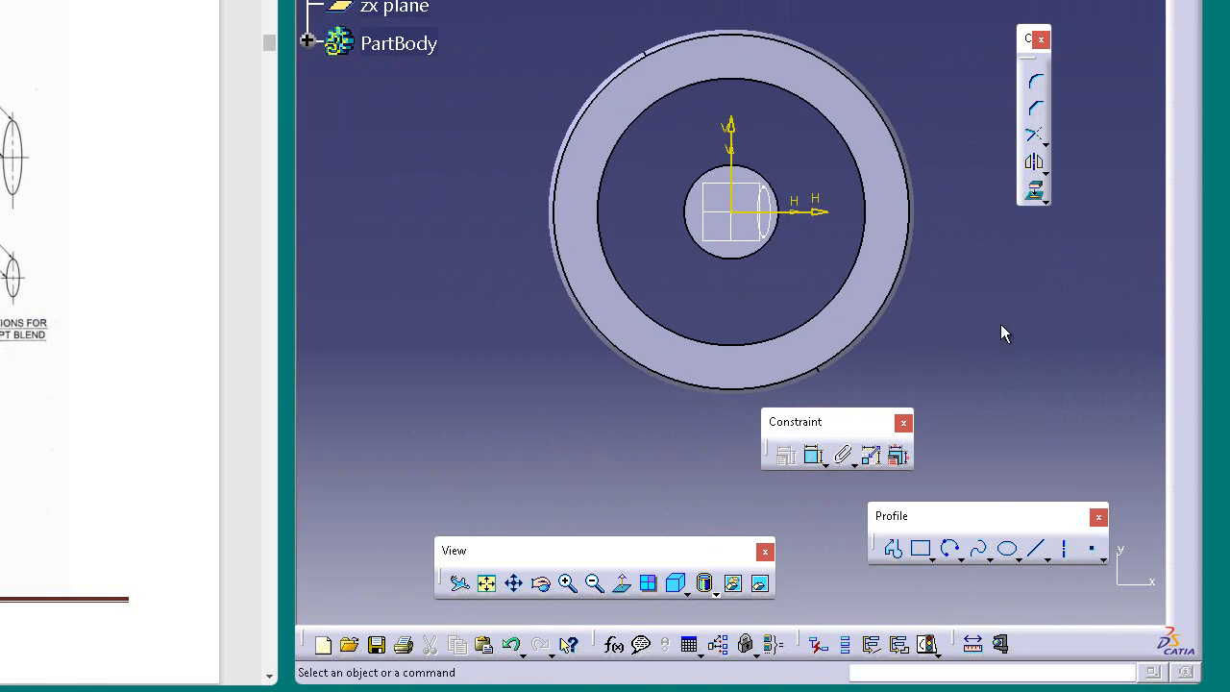
{"action": "left_click", "coordinate": [1010, 555]}
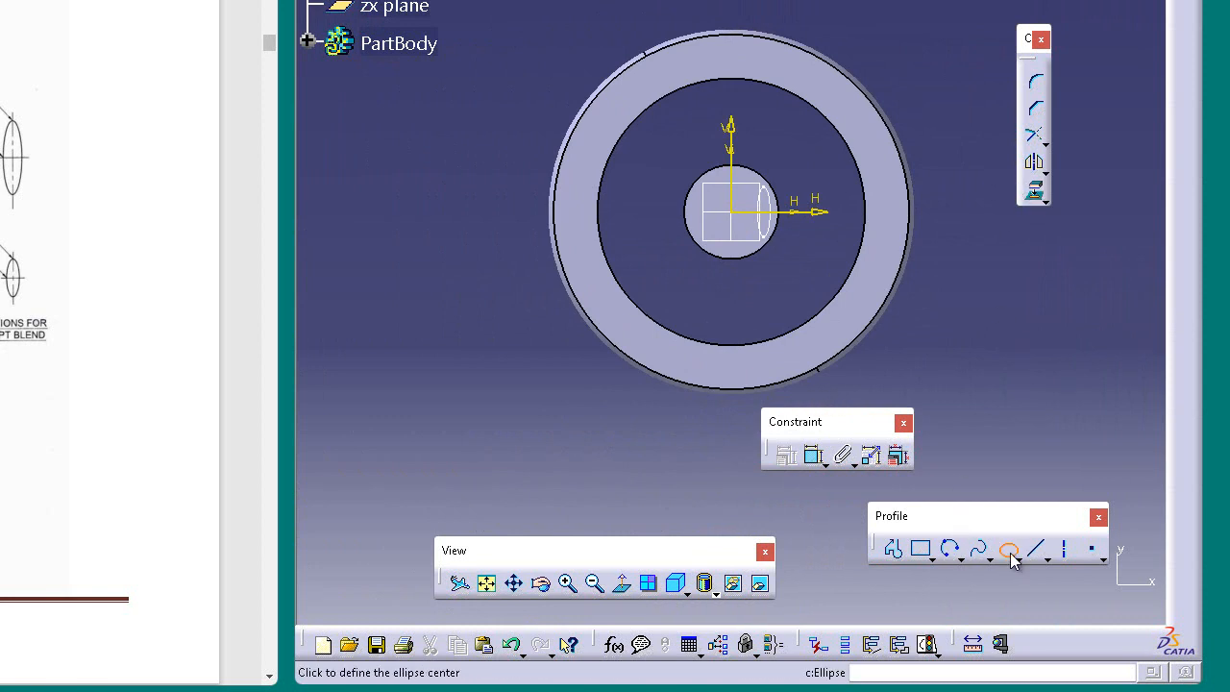
{"action": "left_click", "coordinate": [893, 205]}
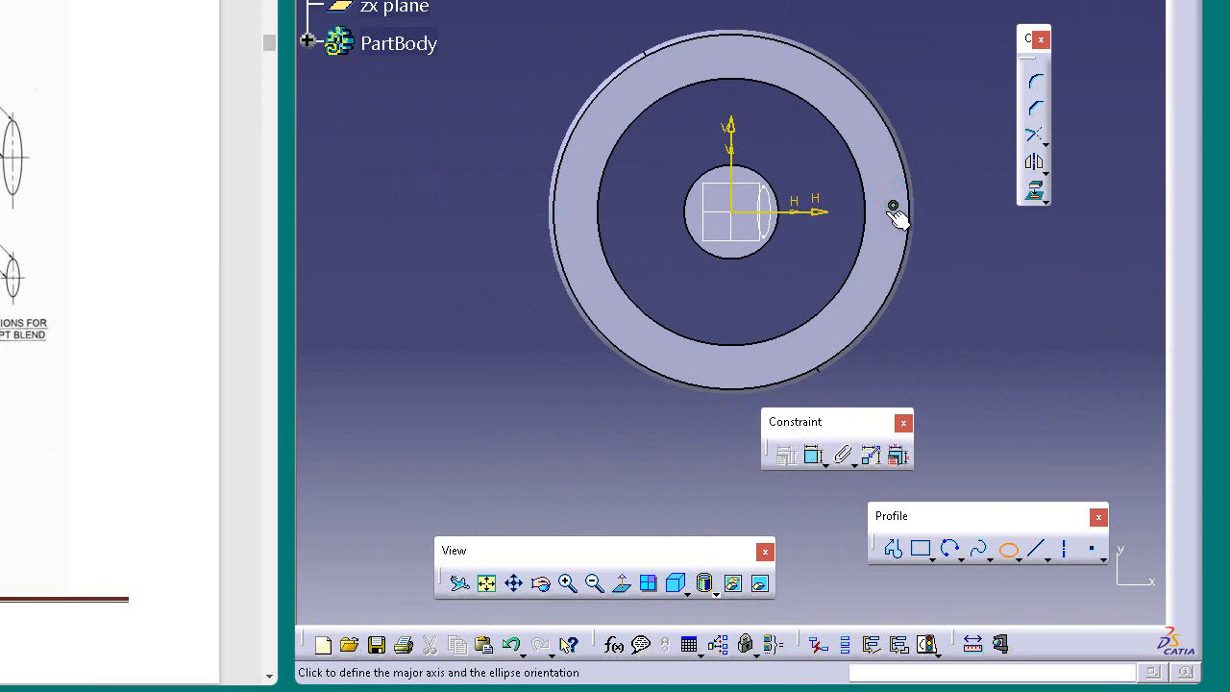
{"action": "left_click", "coordinate": [894, 146]}
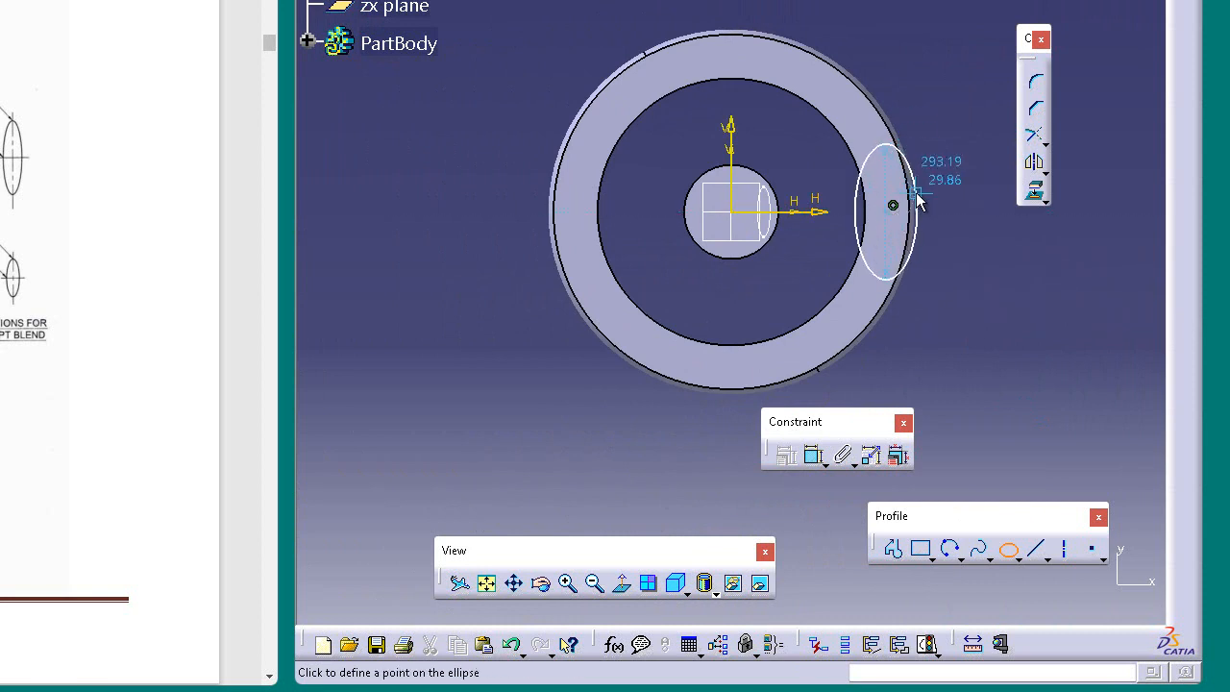
{"action": "left_click", "coordinate": [905, 201]}
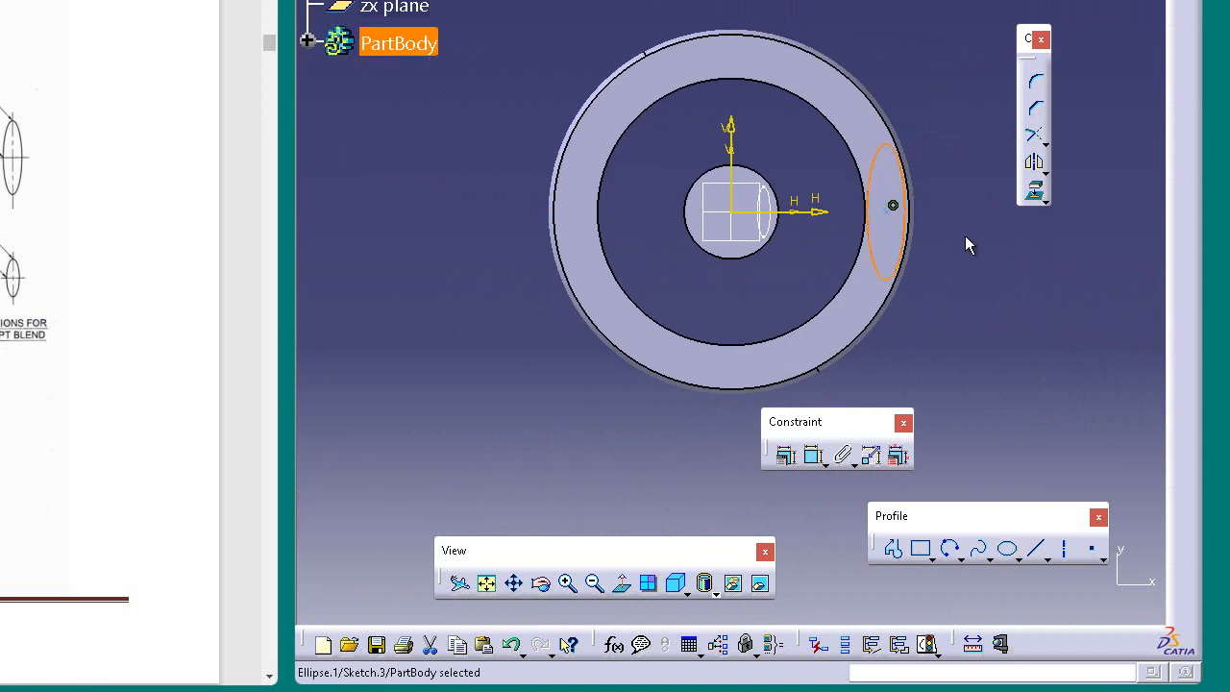
Step: Try to set the rim ellipse centre's H coordinate to half of 425 mm plus 35
{"action": "double_click", "coordinate": [893, 160]}
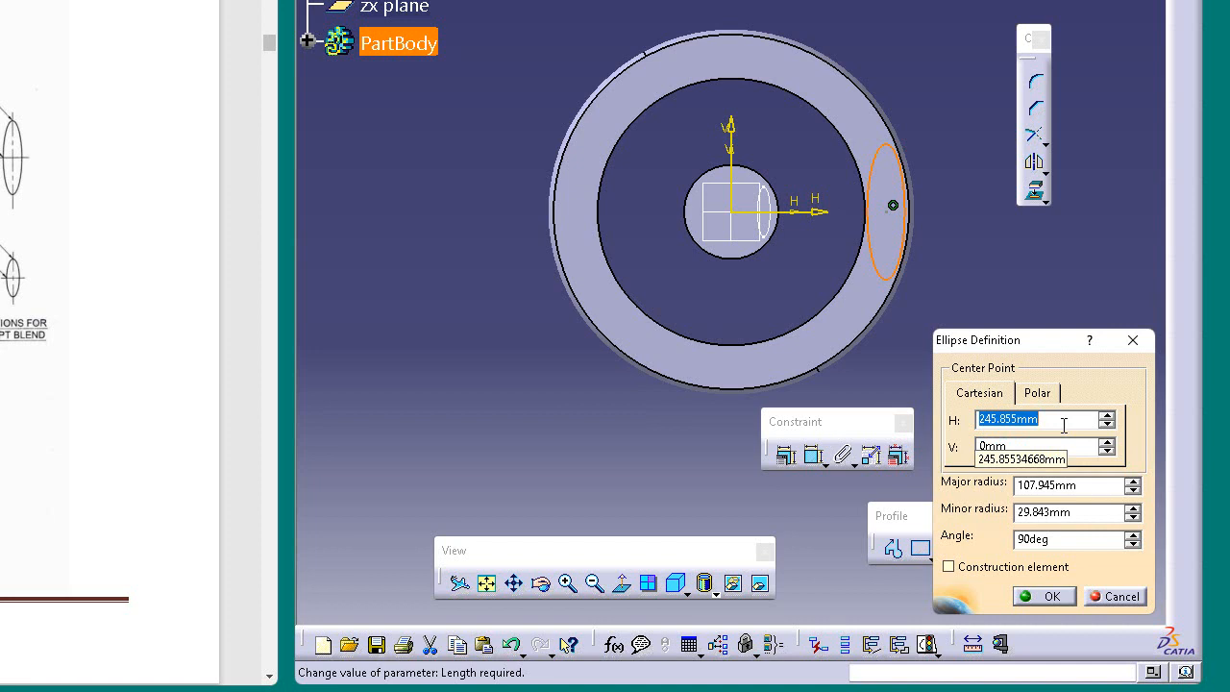
{"action": "type", "text": "425"}
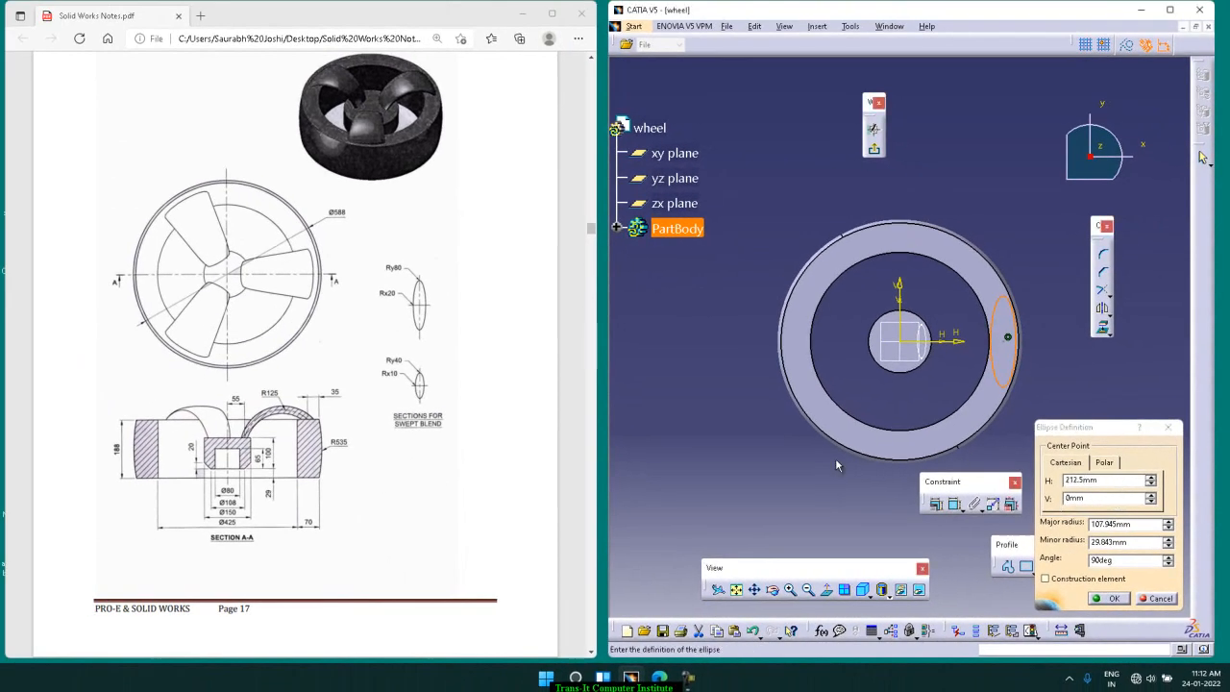
{"action": "left_click", "coordinate": [314, 529]}
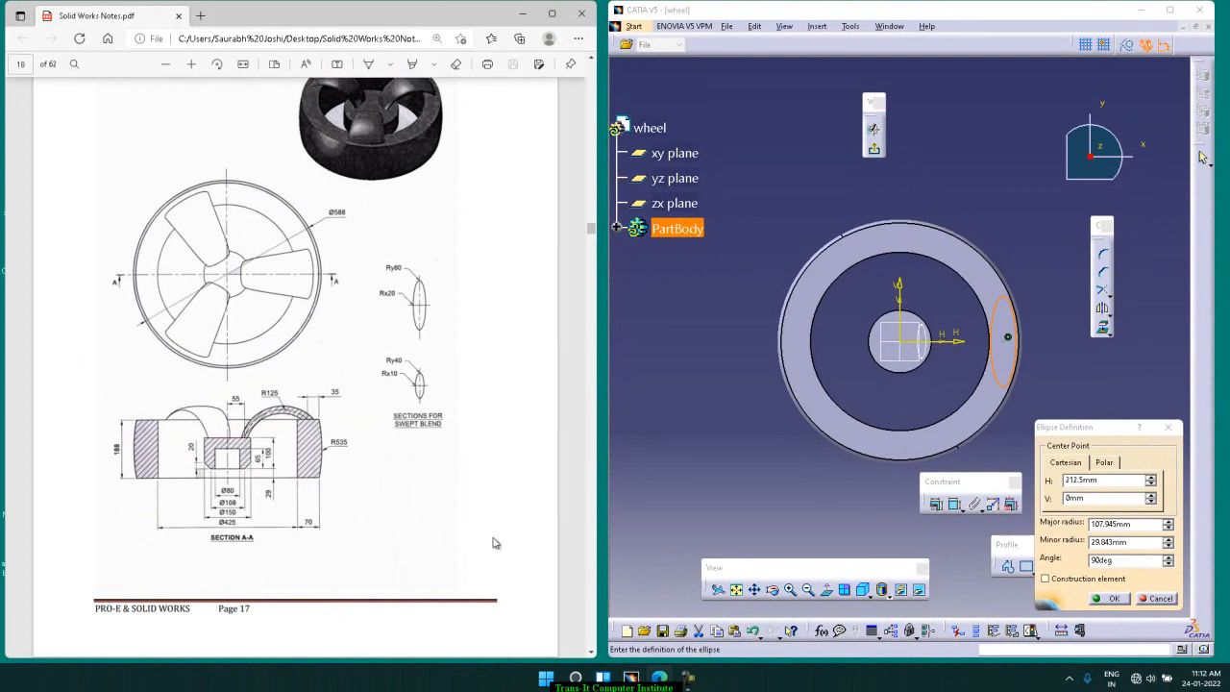
{"action": "left_click", "coordinate": [879, 530]}
{"action": "left_click", "coordinate": [1124, 496]}
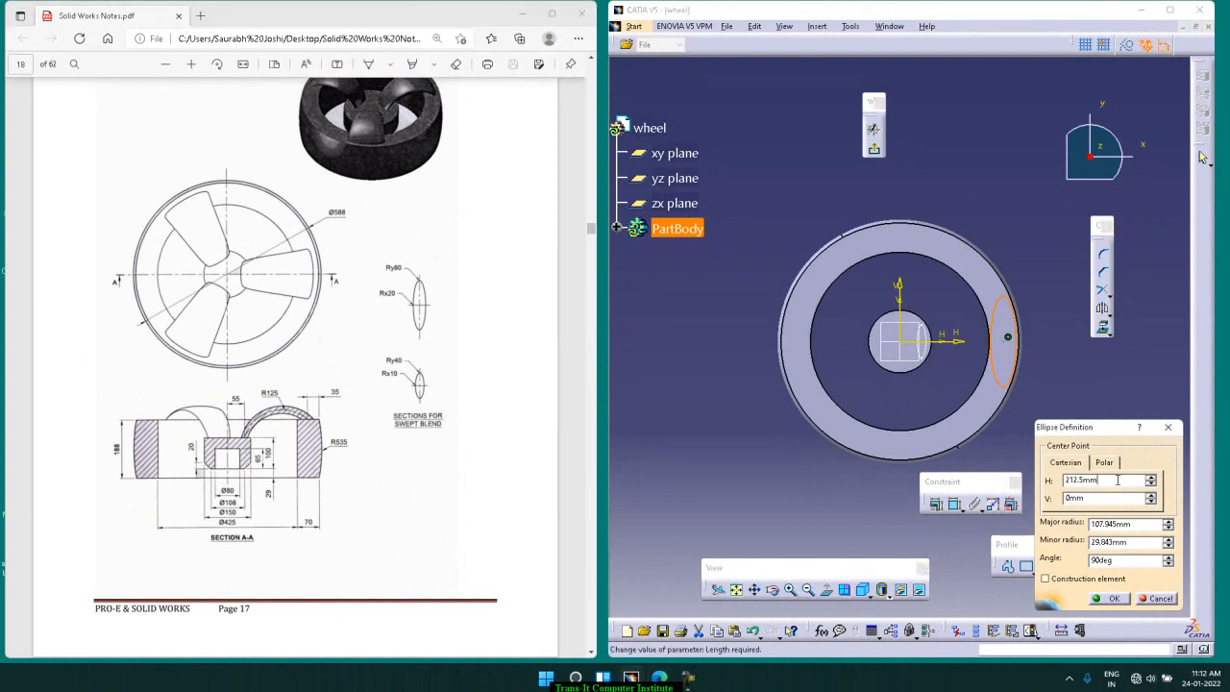
{"action": "type", "text": "212.5mm"}
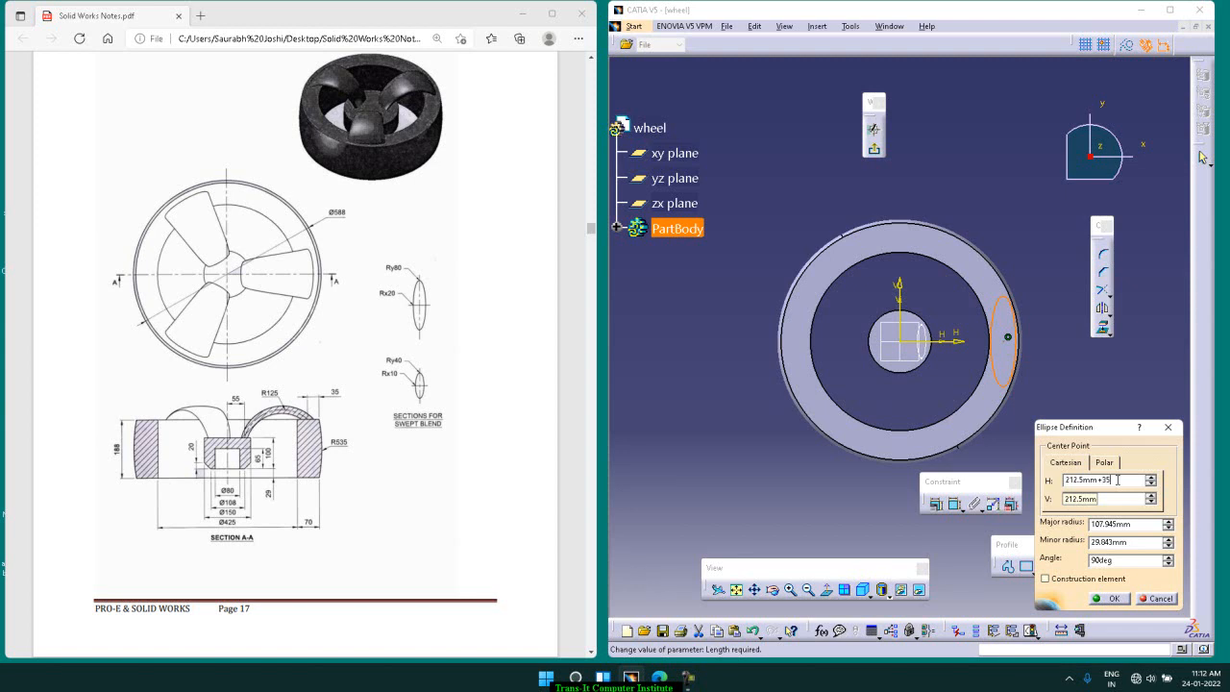
{"action": "key", "text": "Return"}
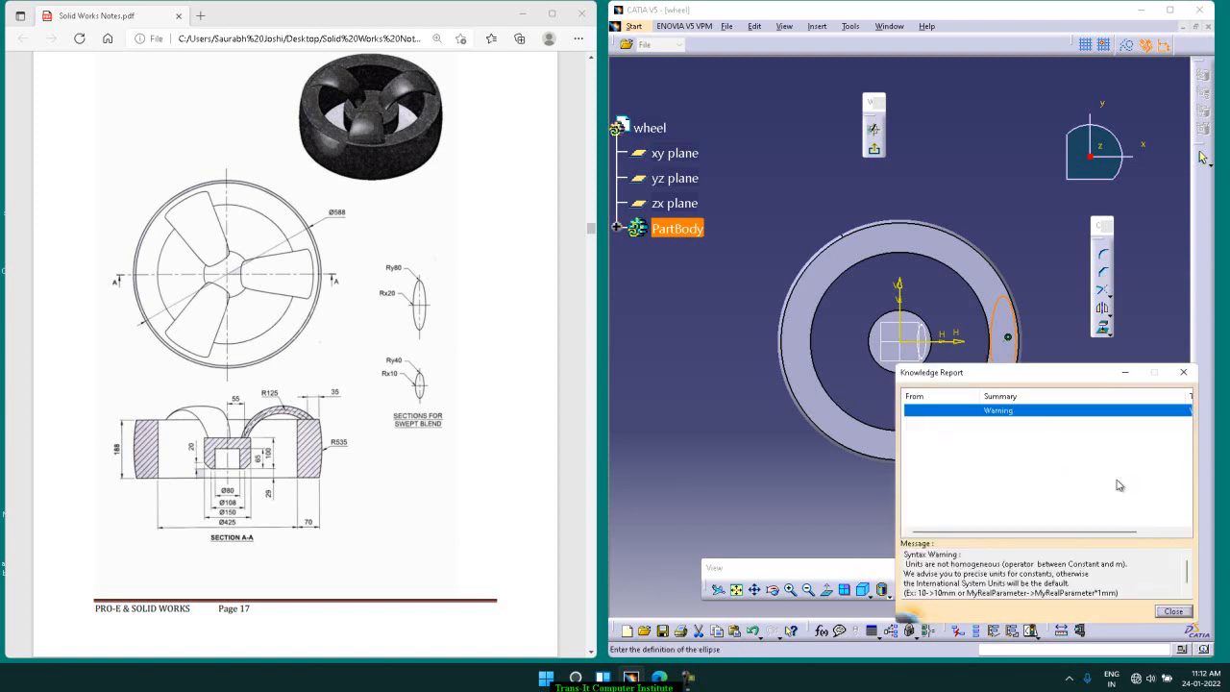
{"action": "left_click", "coordinate": [1185, 373]}
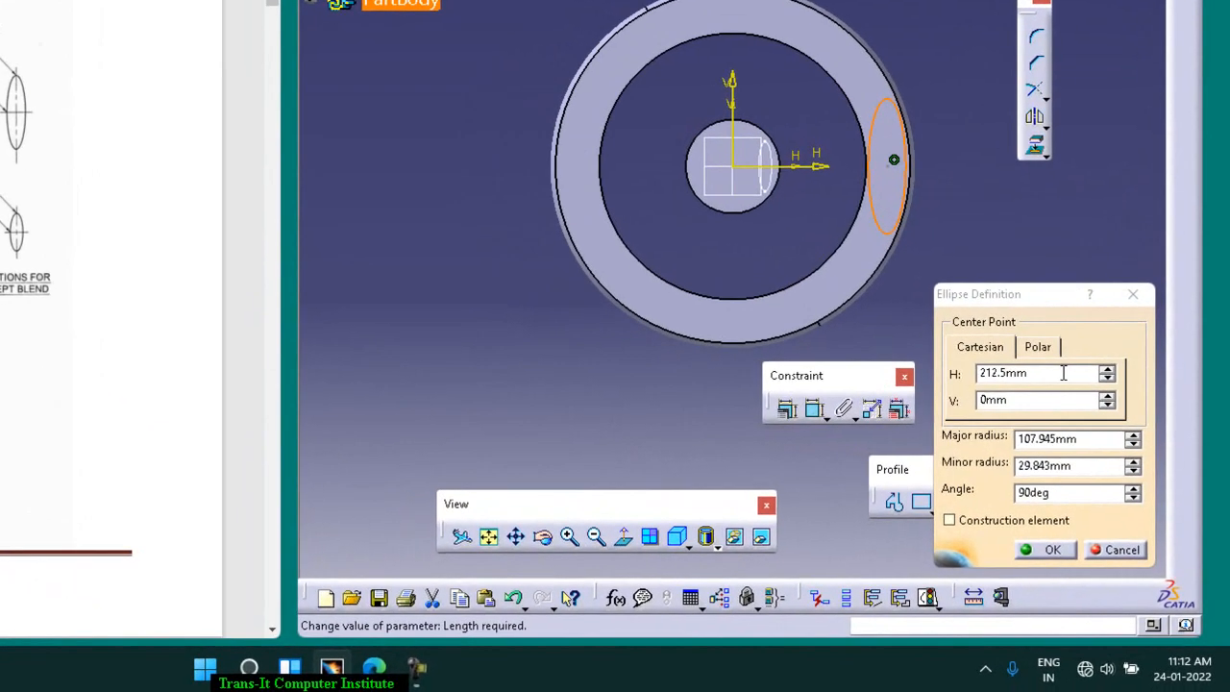
Step: Try again to enter the ellipse centre's H coordinate as a 425/2 plus offset expression
{"action": "left_click", "coordinate": [1063, 373]}
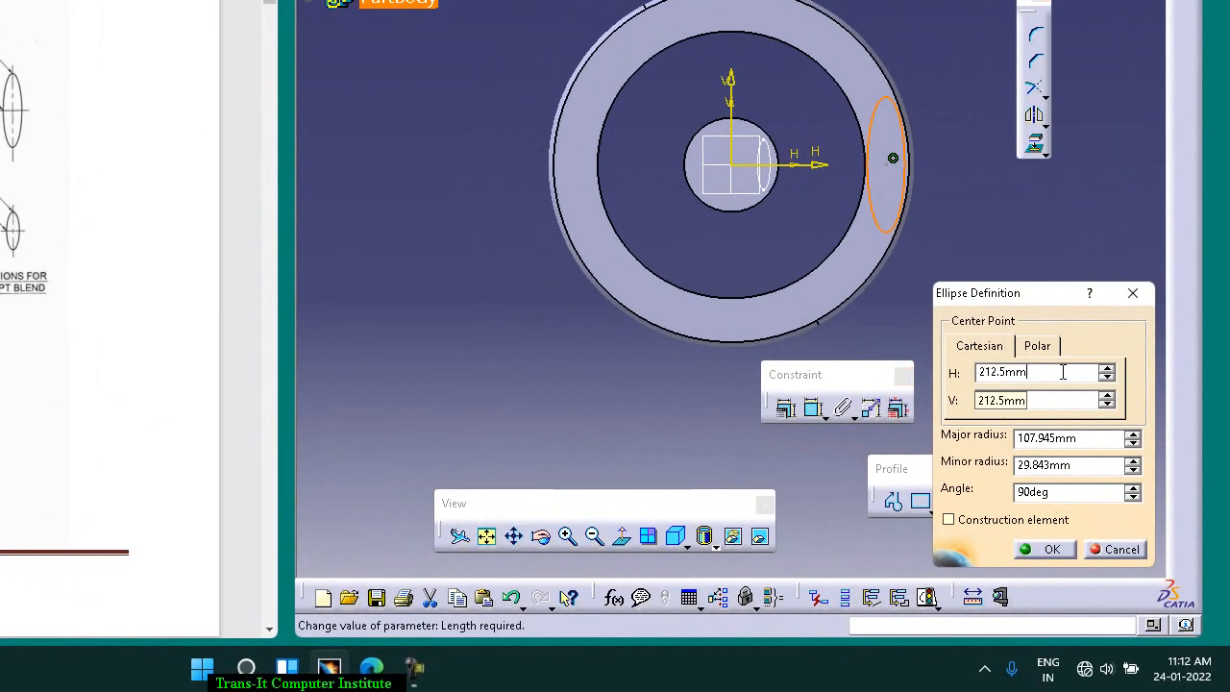
{"action": "type", "text": "425/2+25"}
{"action": "key", "text": "Return"}
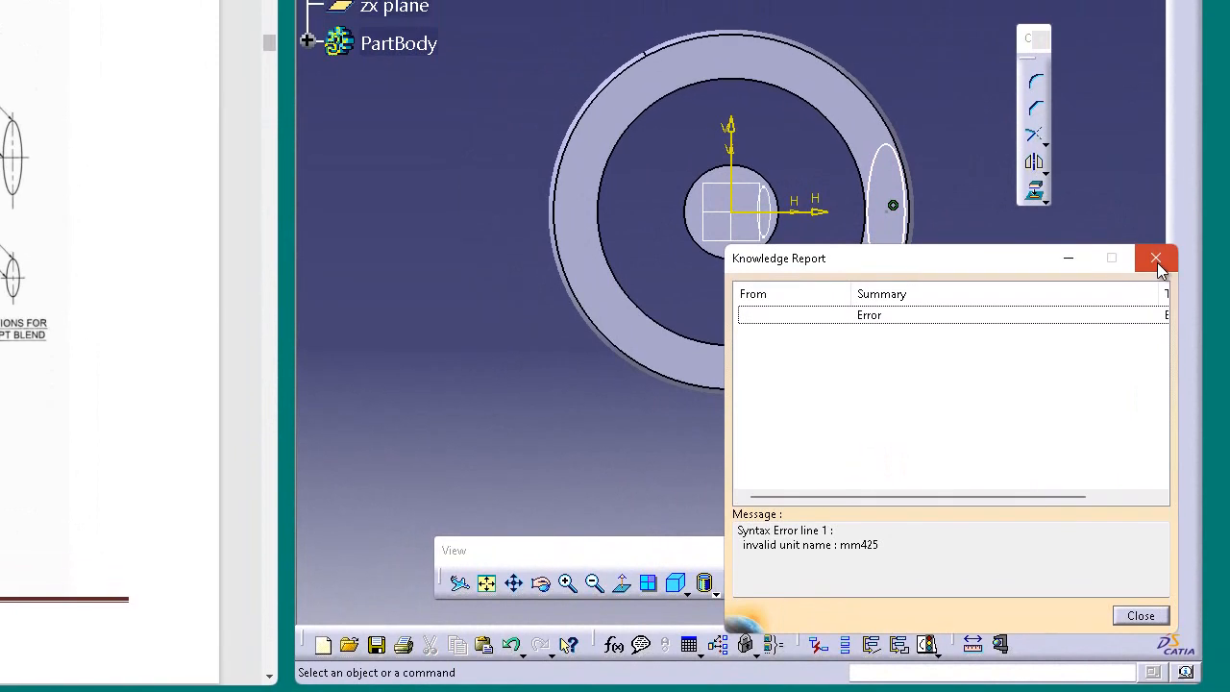
{"action": "left_click", "coordinate": [1156, 211]}
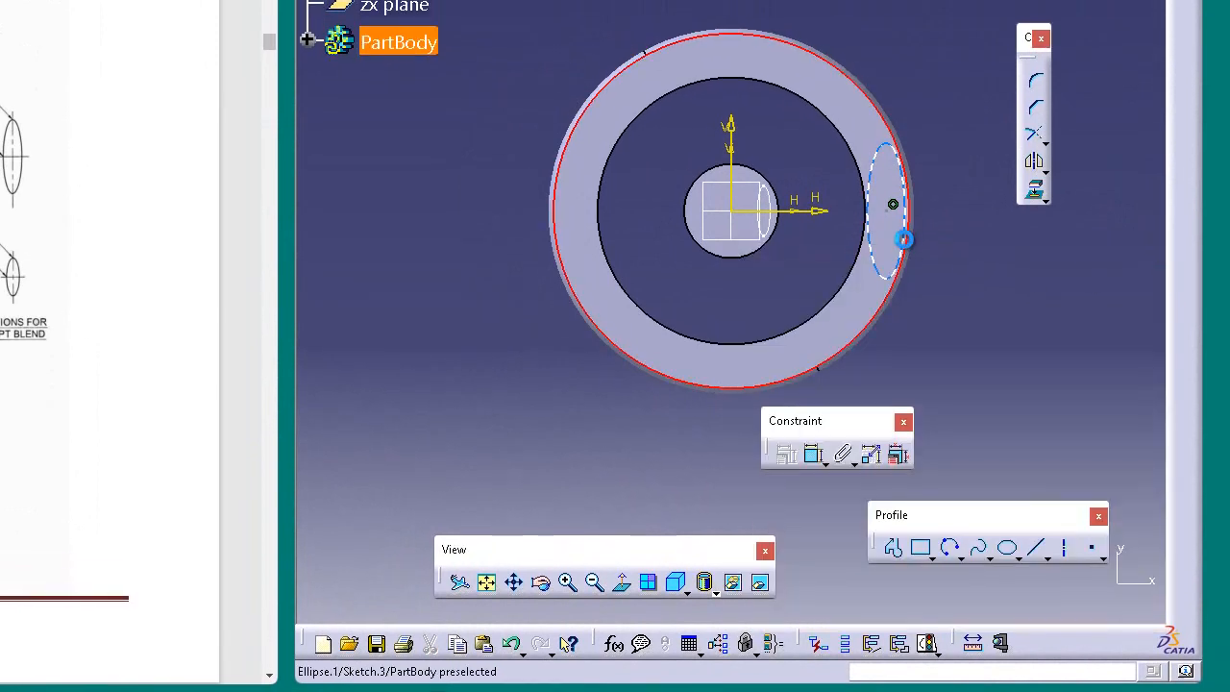
Step: Reopen the rim ellipse's definition for its centre H coordinate and launch the Windows Calculator with calc
{"action": "double_click", "coordinate": [901, 193]}
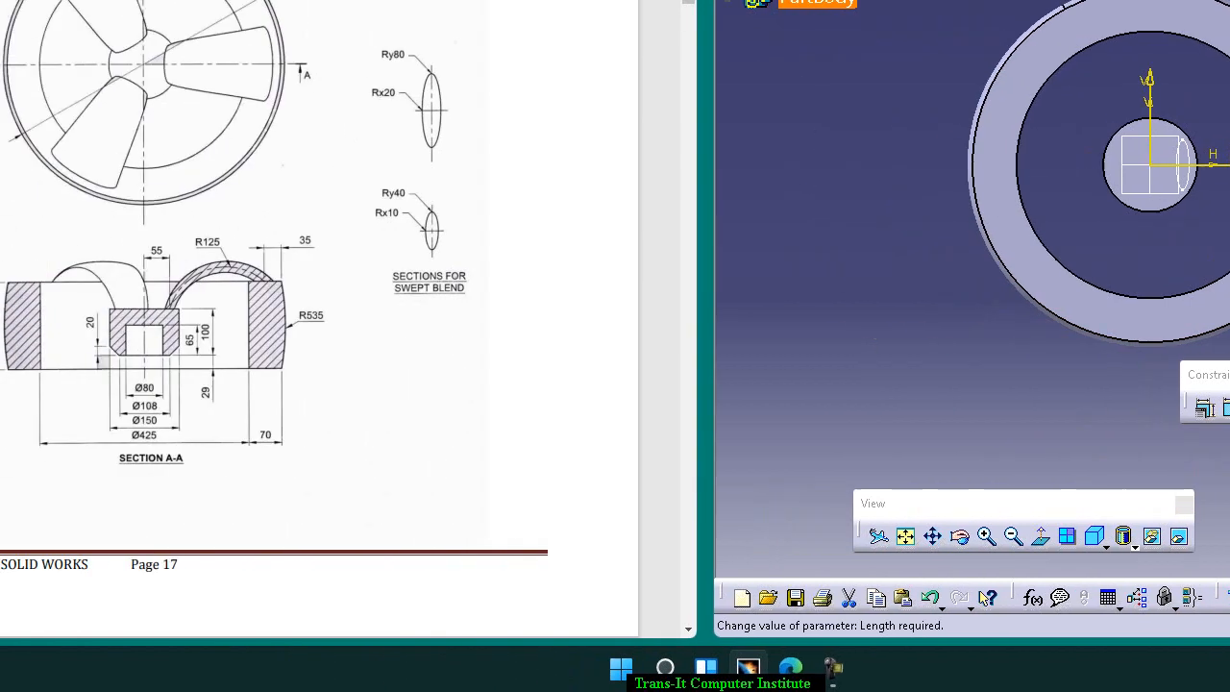
{"action": "key", "text": "super+r"}
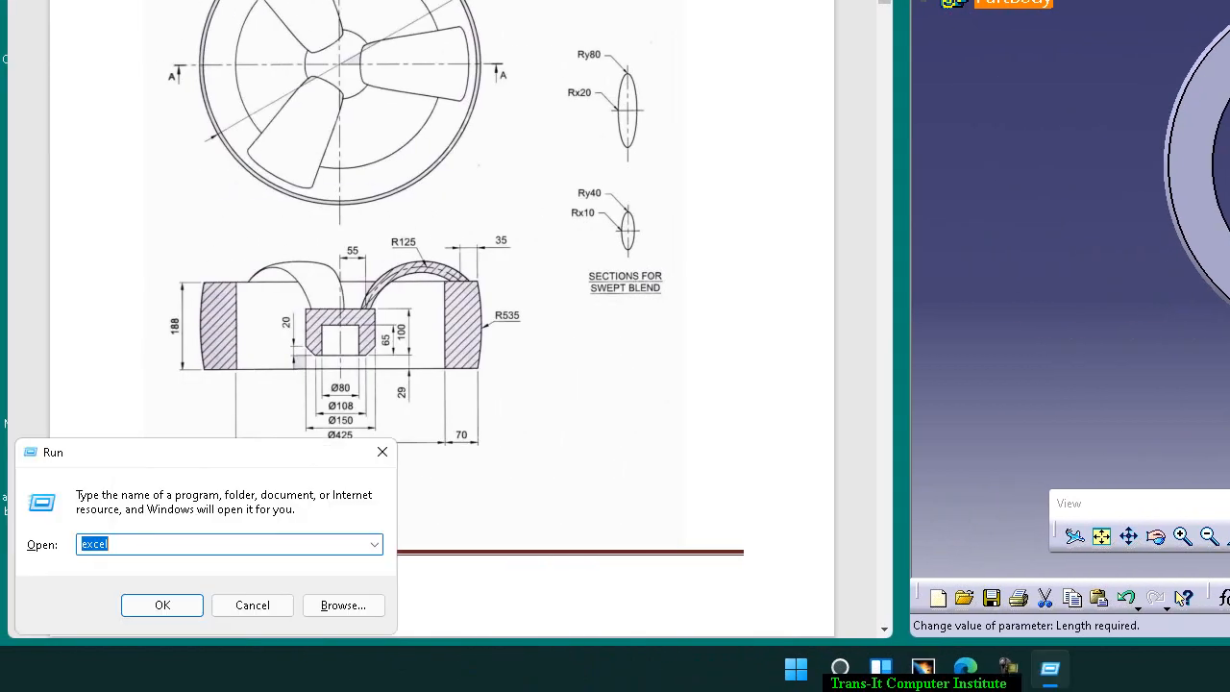
{"action": "key", "text": "super"}
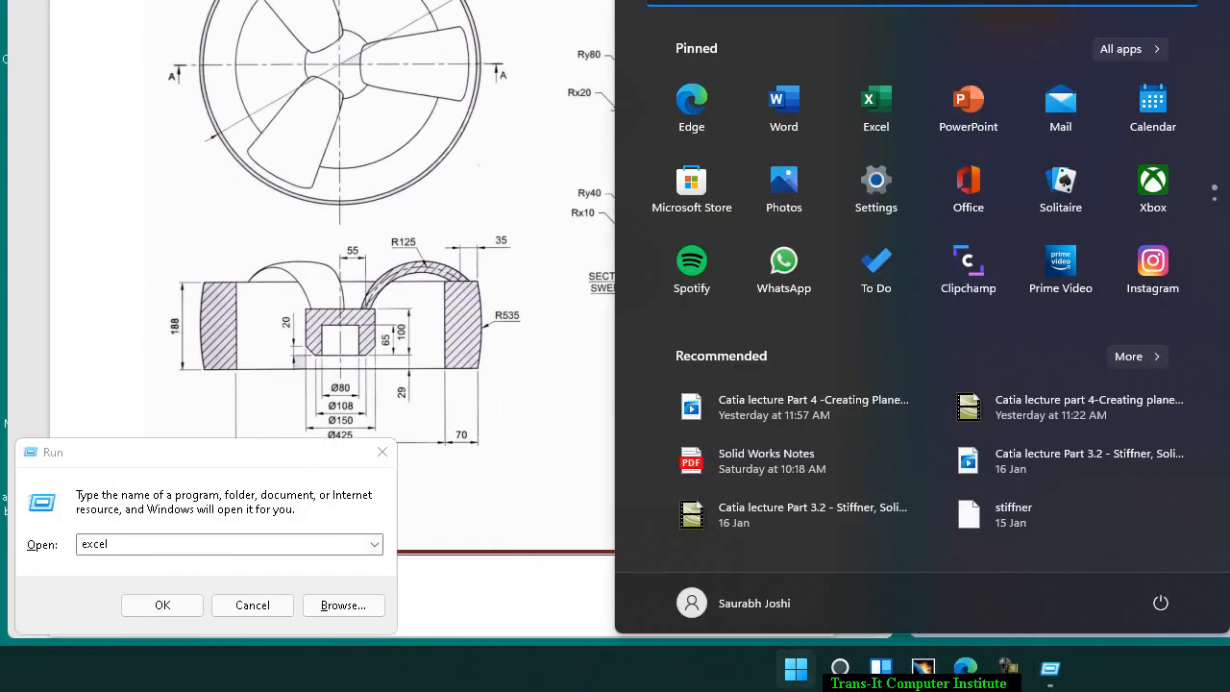
{"action": "key", "text": "Escape"}
{"action": "type", "text": "calc"}
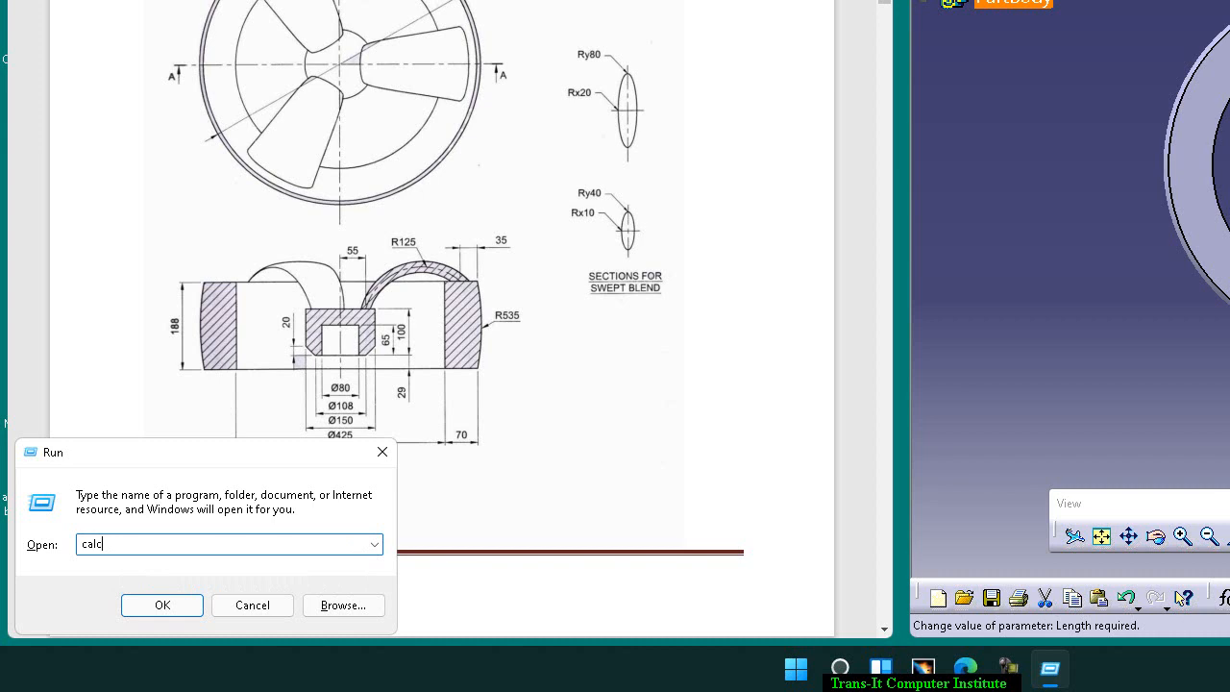
{"action": "key", "text": "Return"}
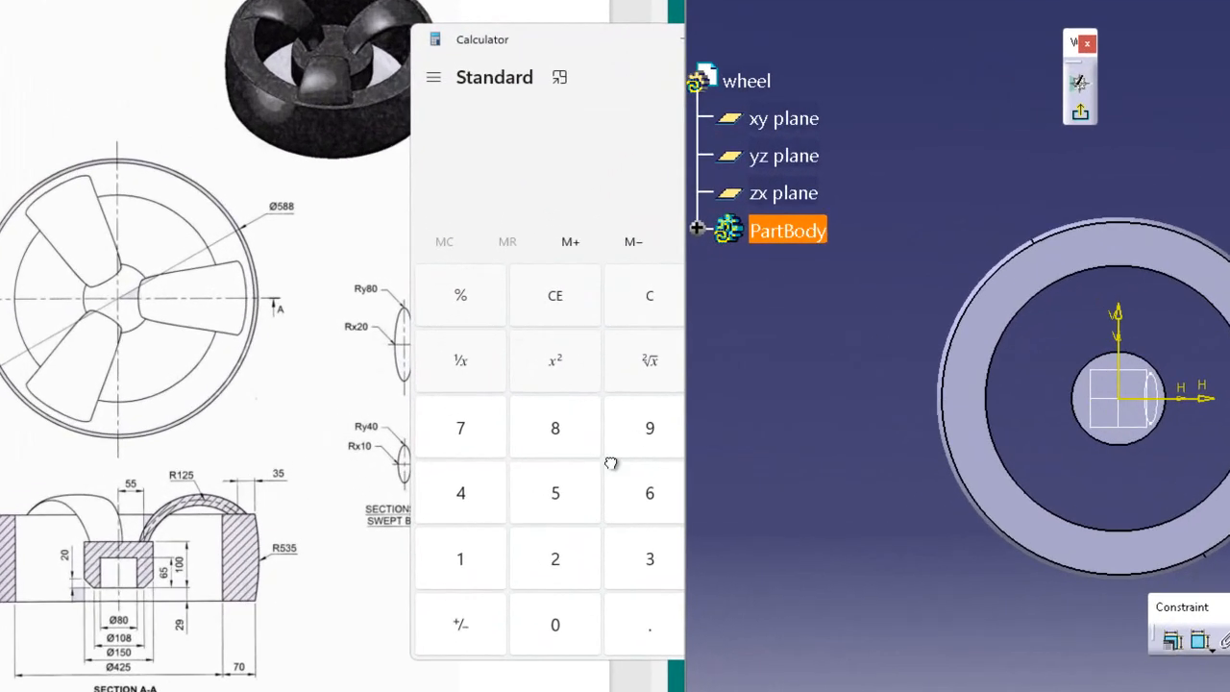
Step: Calculate 425 ÷ 2 + 35 in the Calculator for the rim ellipse centre's offset, and close the Calculator
{"action": "left_click", "coordinate": [462, 492]}
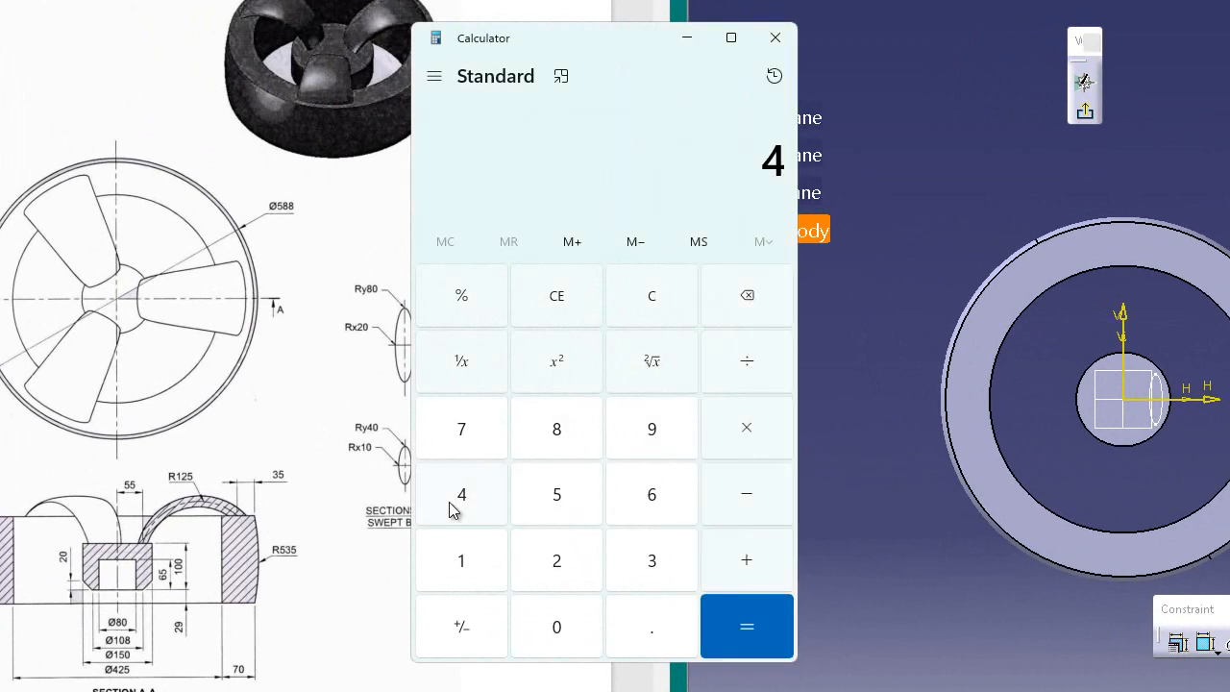
{"action": "left_click", "coordinate": [464, 507]}
{"action": "left_click", "coordinate": [749, 300]}
{"action": "left_click", "coordinate": [577, 560]}
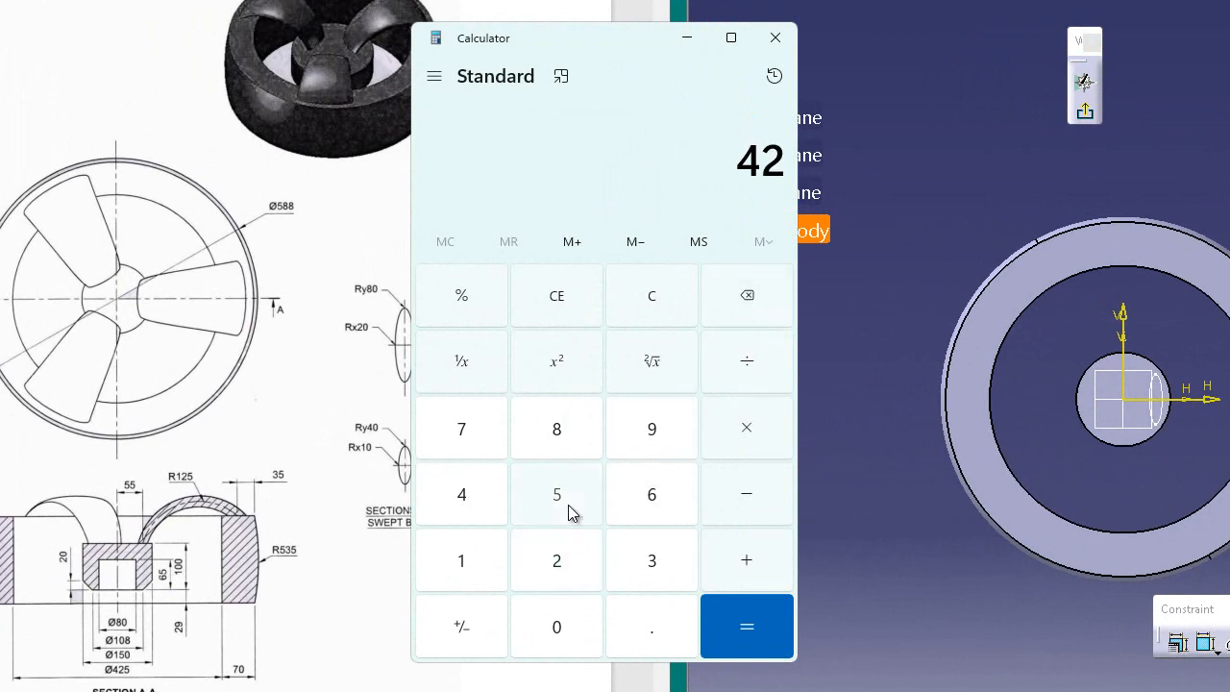
{"action": "left_click", "coordinate": [568, 504]}
{"action": "left_click", "coordinate": [747, 361]}
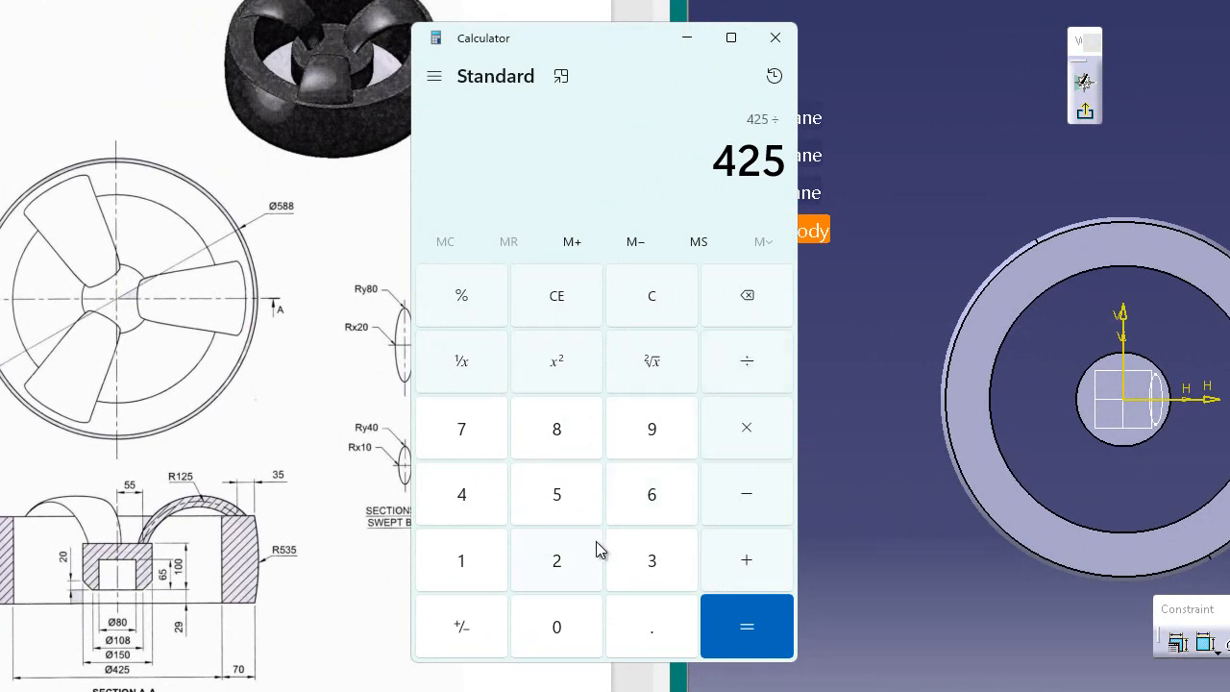
{"action": "left_click", "coordinate": [576, 565]}
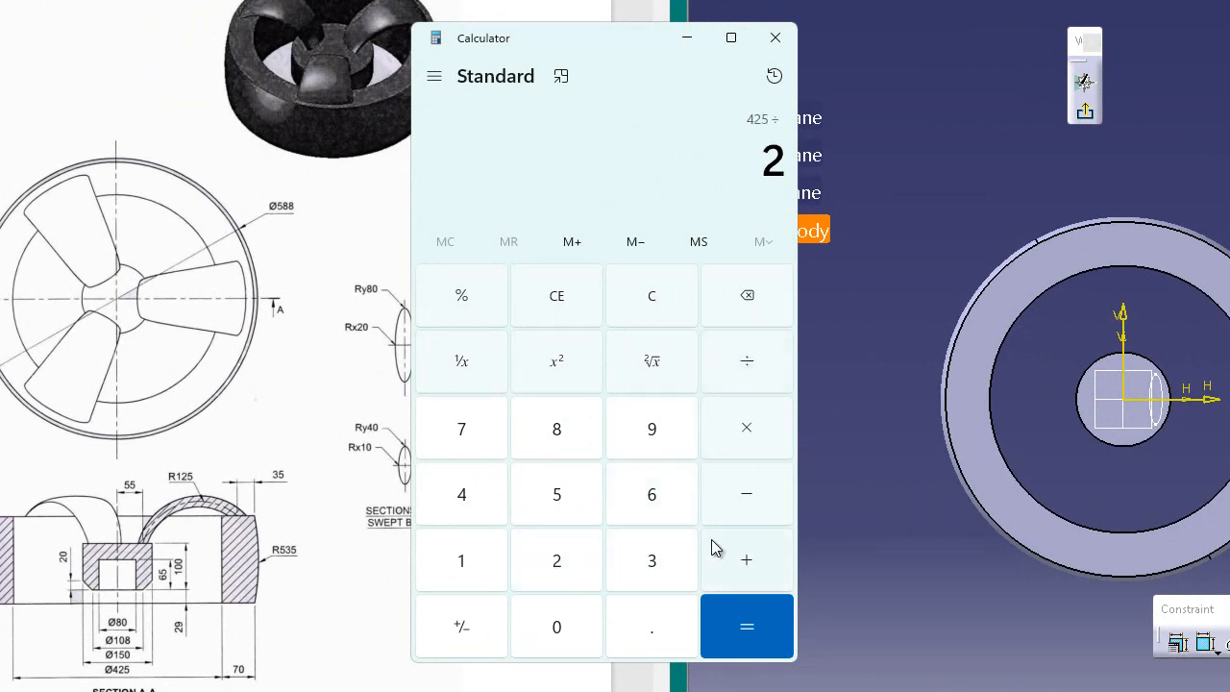
{"action": "left_click", "coordinate": [735, 563]}
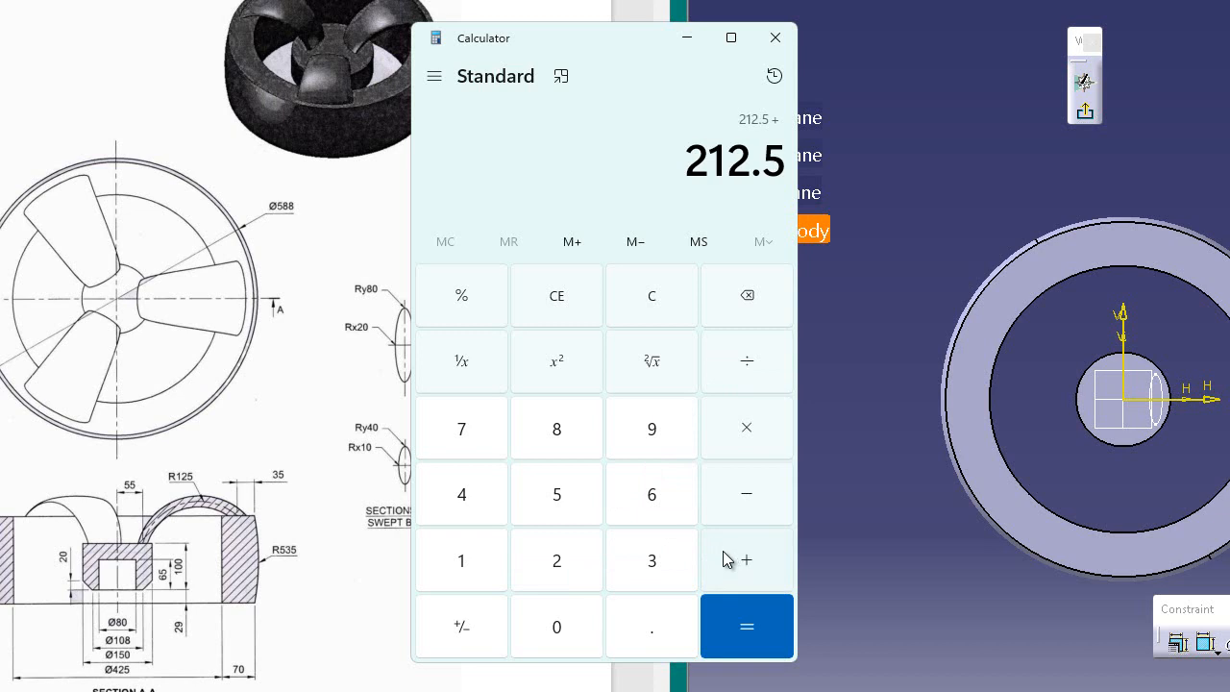
{"action": "left_click", "coordinate": [650, 561]}
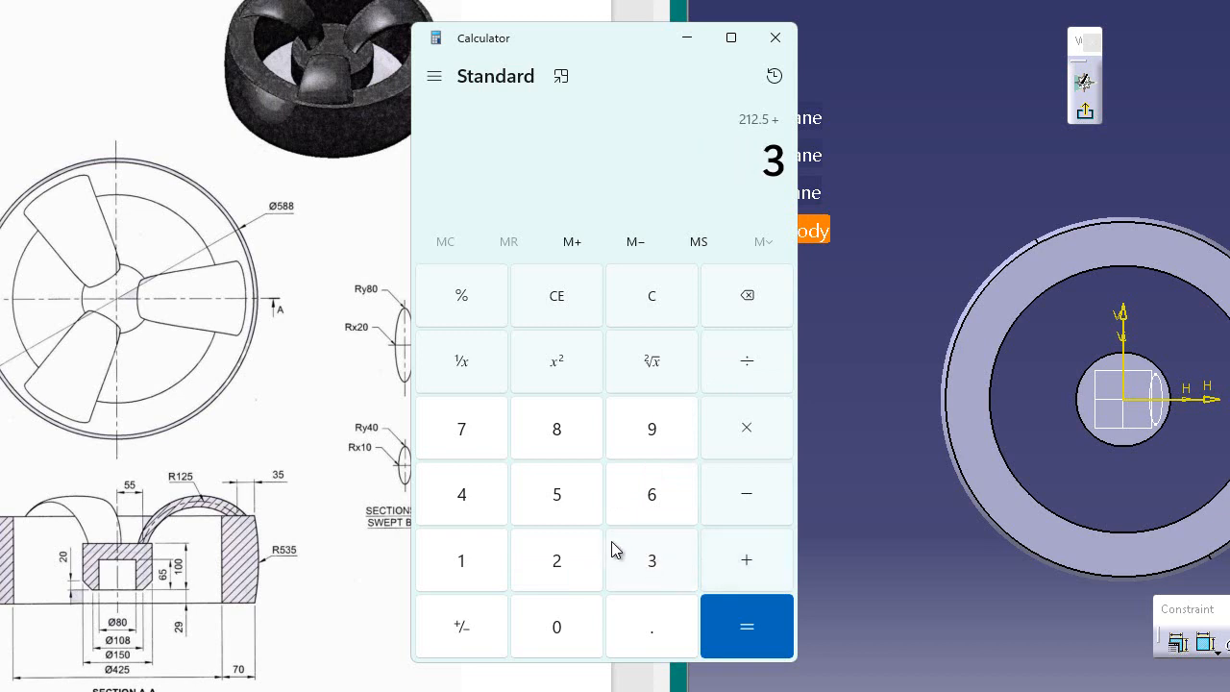
{"action": "left_click", "coordinate": [557, 496]}
{"action": "left_click", "coordinate": [728, 619]}
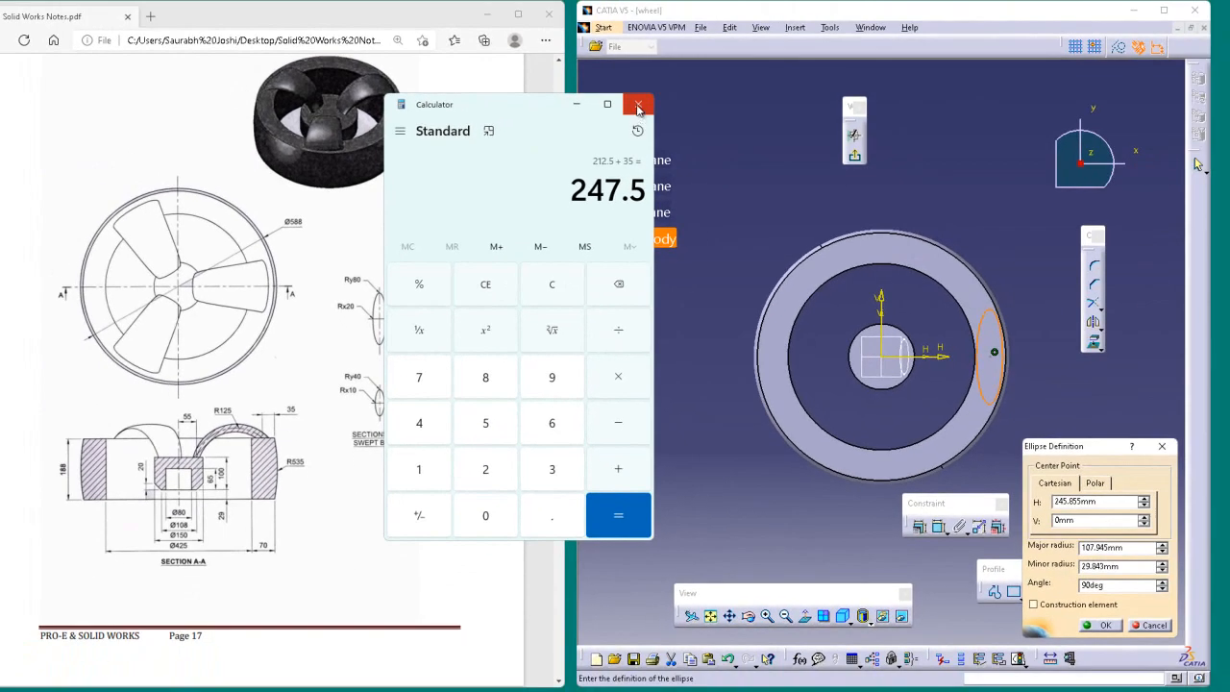
{"action": "left_click", "coordinate": [768, 40]}
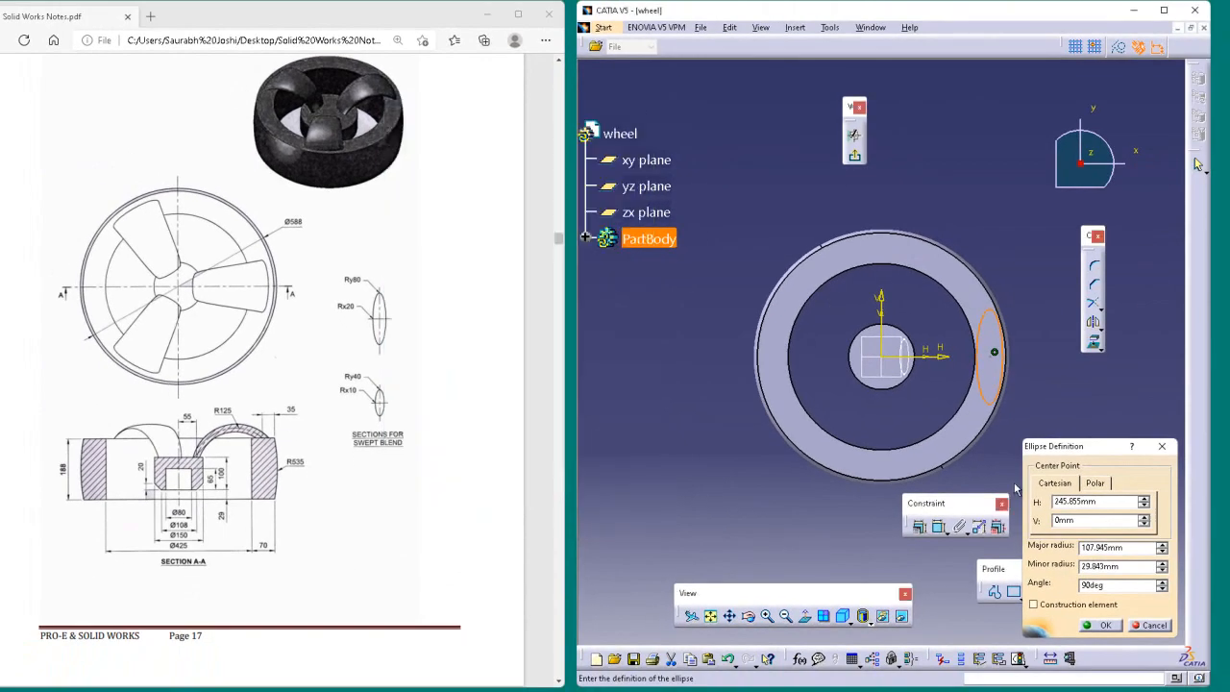
Step: Try to set the rim ellipse centre's H coordinate to 247.5 mm
{"action": "left_click", "coordinate": [1118, 506]}
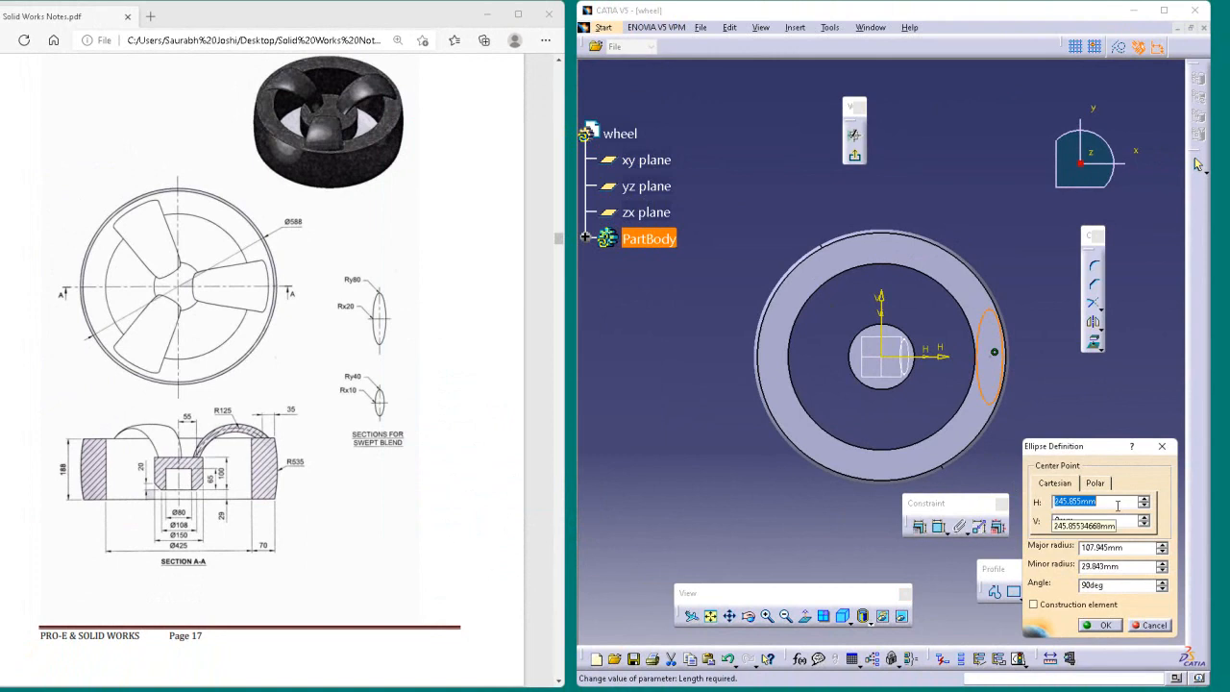
{"action": "type", "text": "247.5"}
{"action": "key", "text": "Return"}
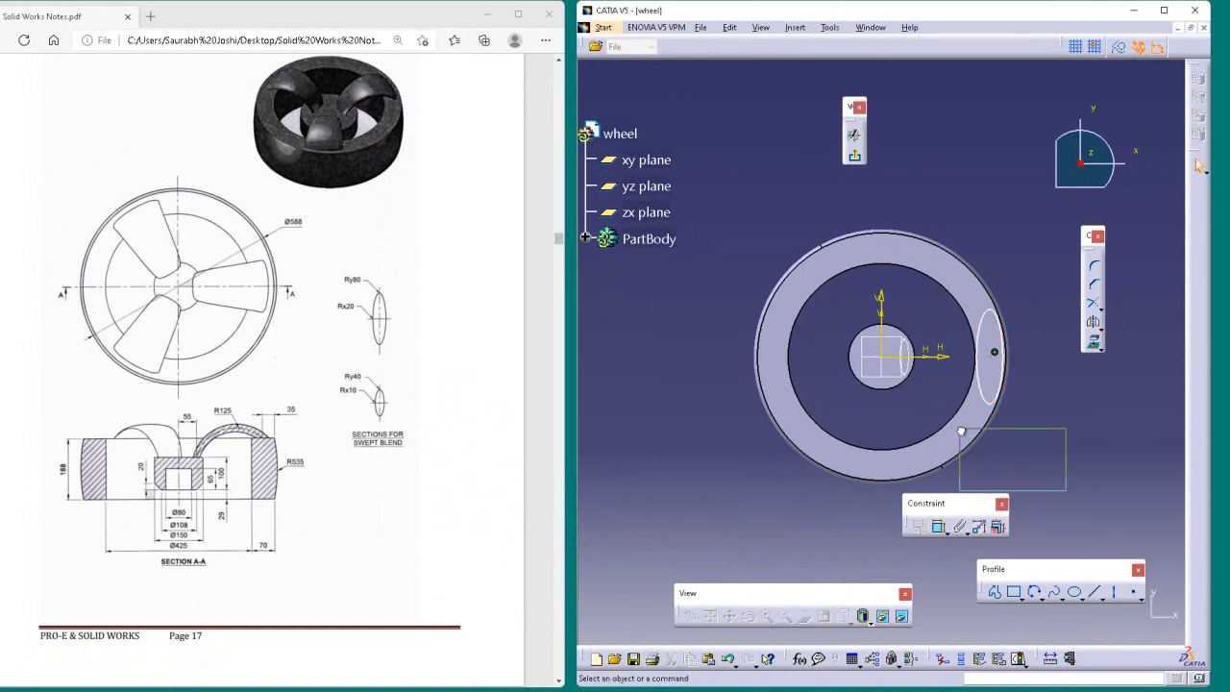
Step: Reopen the rim ellipse's definition and enter 247.5 mm as its centre's H coordinate
{"action": "double_click", "coordinate": [994, 406]}
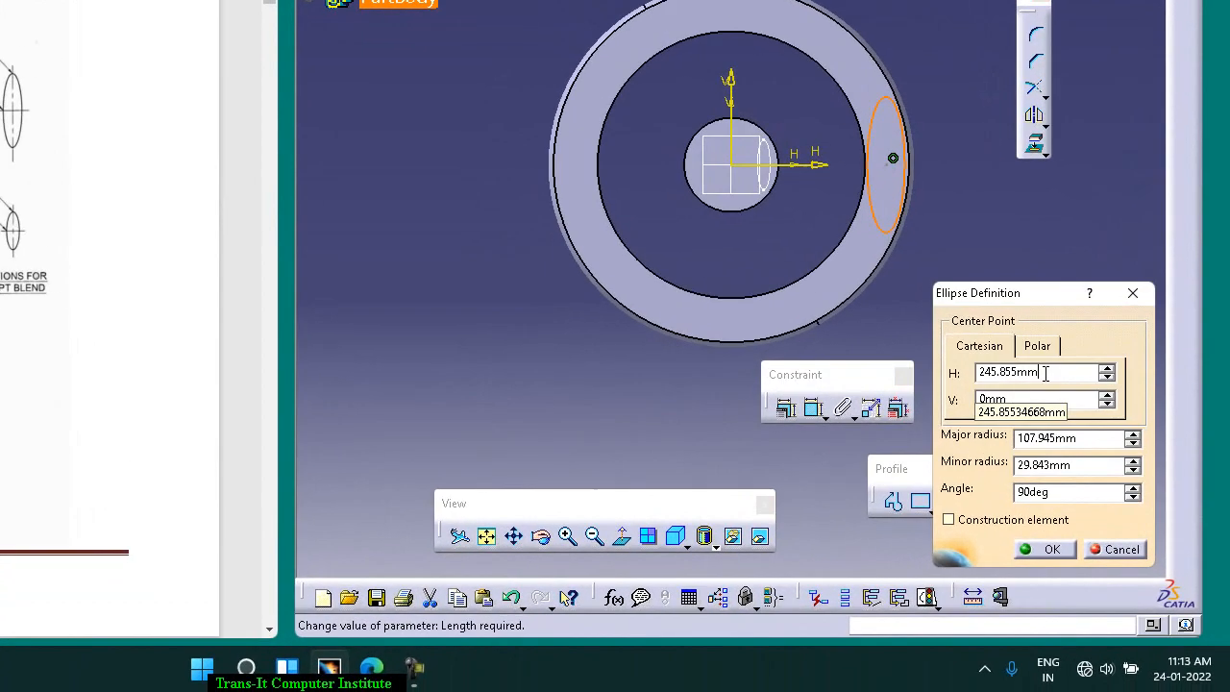
{"action": "double_click", "coordinate": [1046, 373]}
{"action": "type", "text": "247.5"}
{"action": "key", "text": "Tab"}
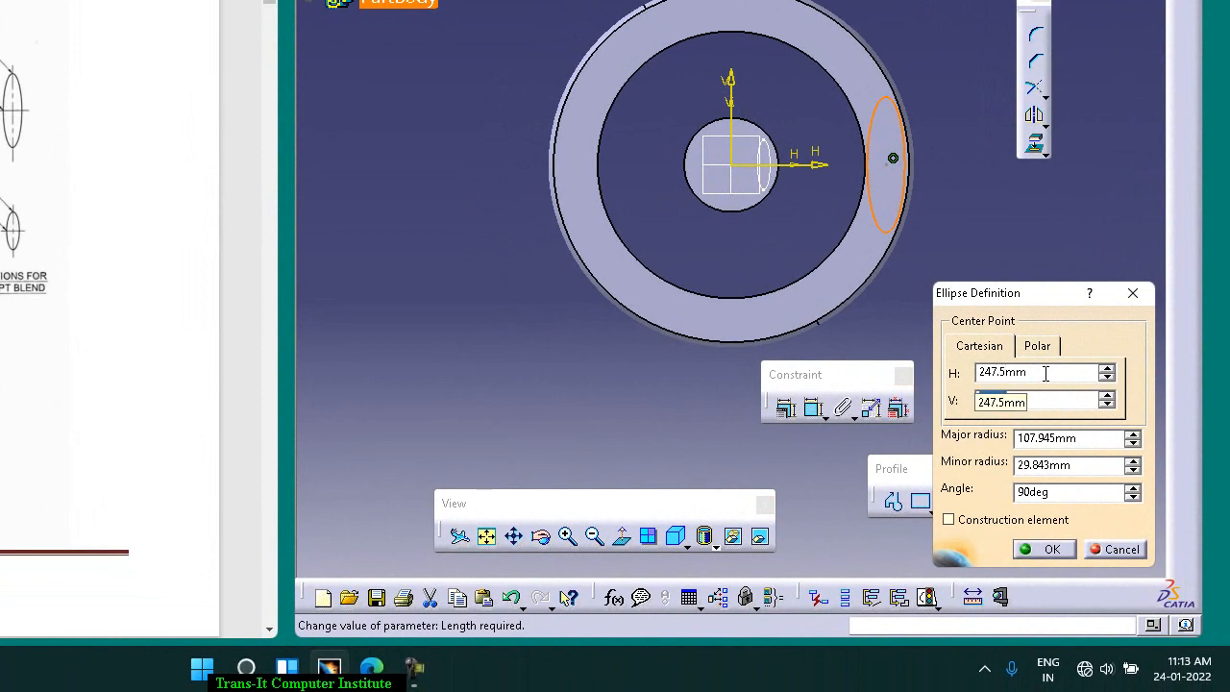
{"action": "key", "text": "Tab"}
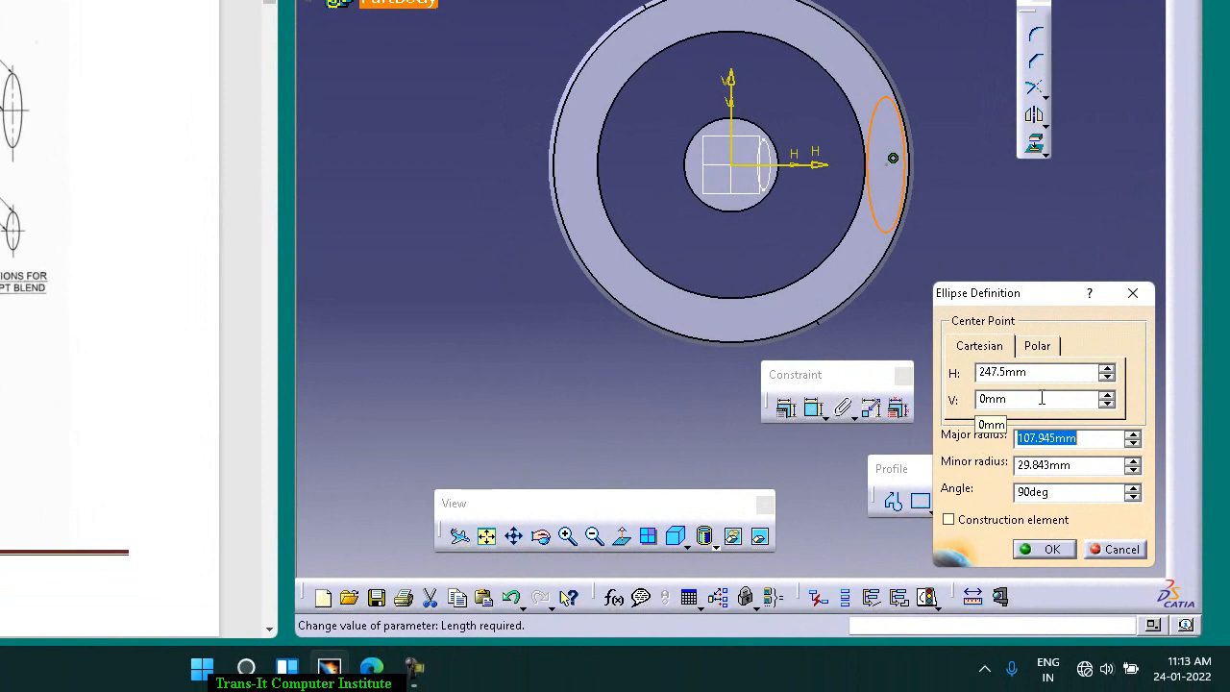
Step: Set the rim ellipse's major radius to 80 mm and minor radius to 20 mm, and apply the definition
{"action": "type", "text": "80"}
{"action": "key", "text": "Tab"}
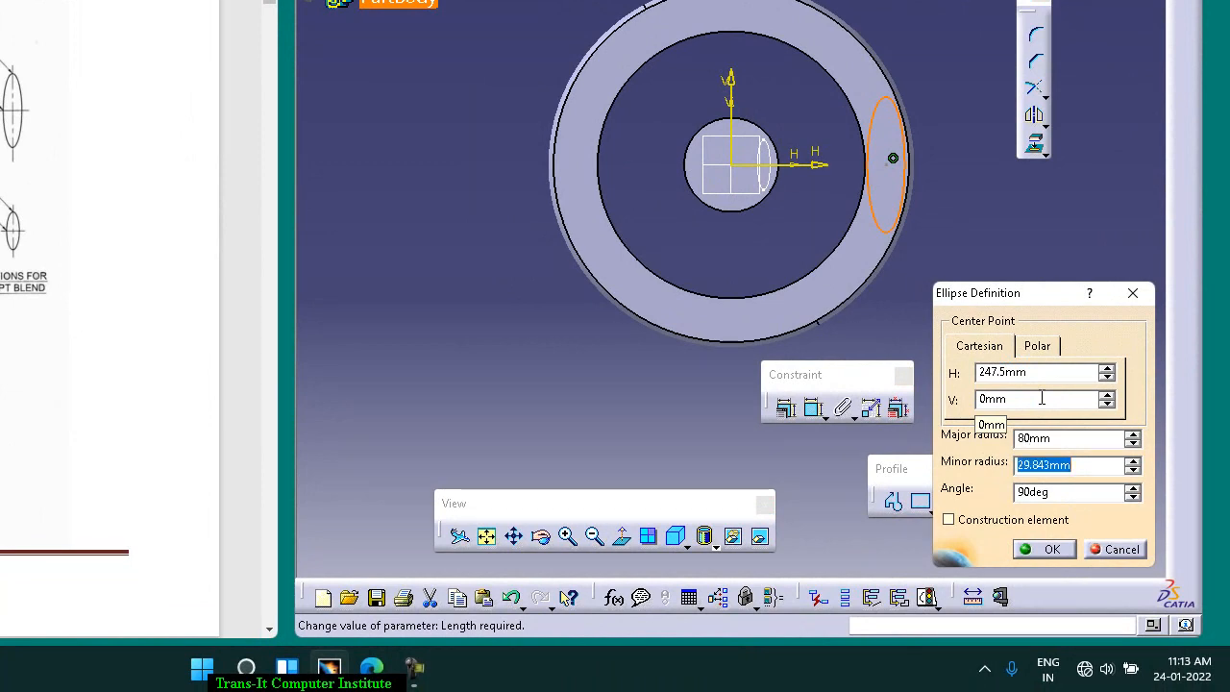
{"action": "type", "text": "20"}
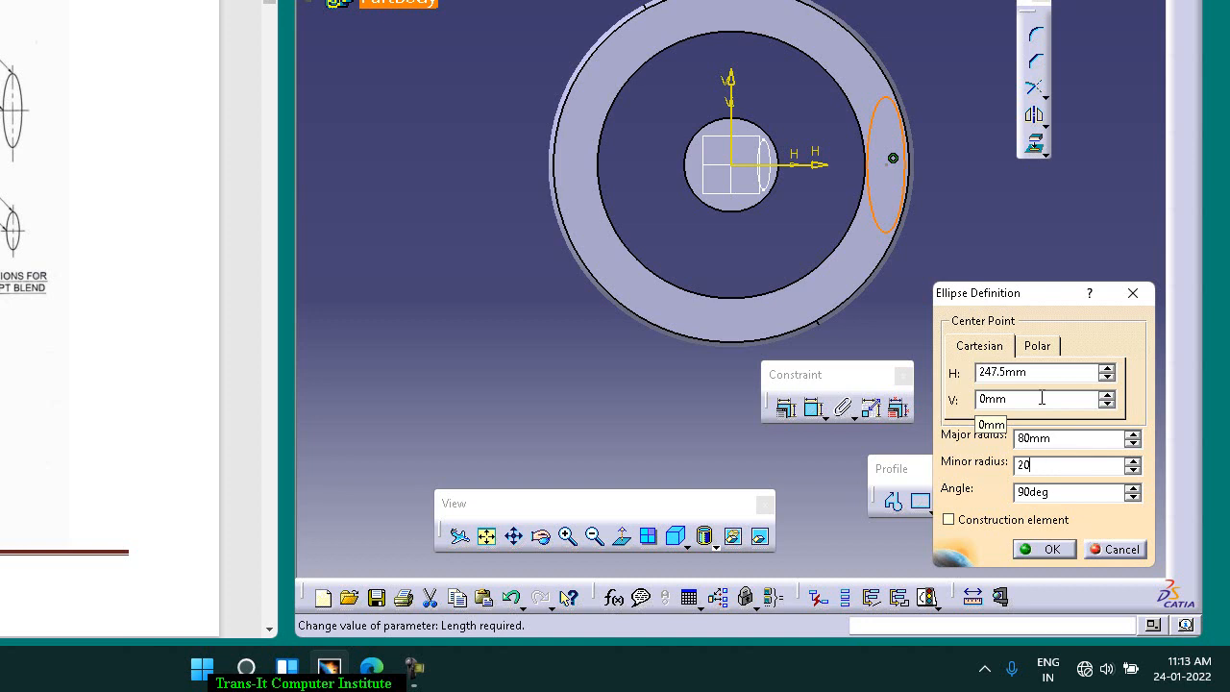
{"action": "key", "text": "Tab"}
{"action": "key", "text": "Tab"}
{"action": "key", "text": "Tab"}
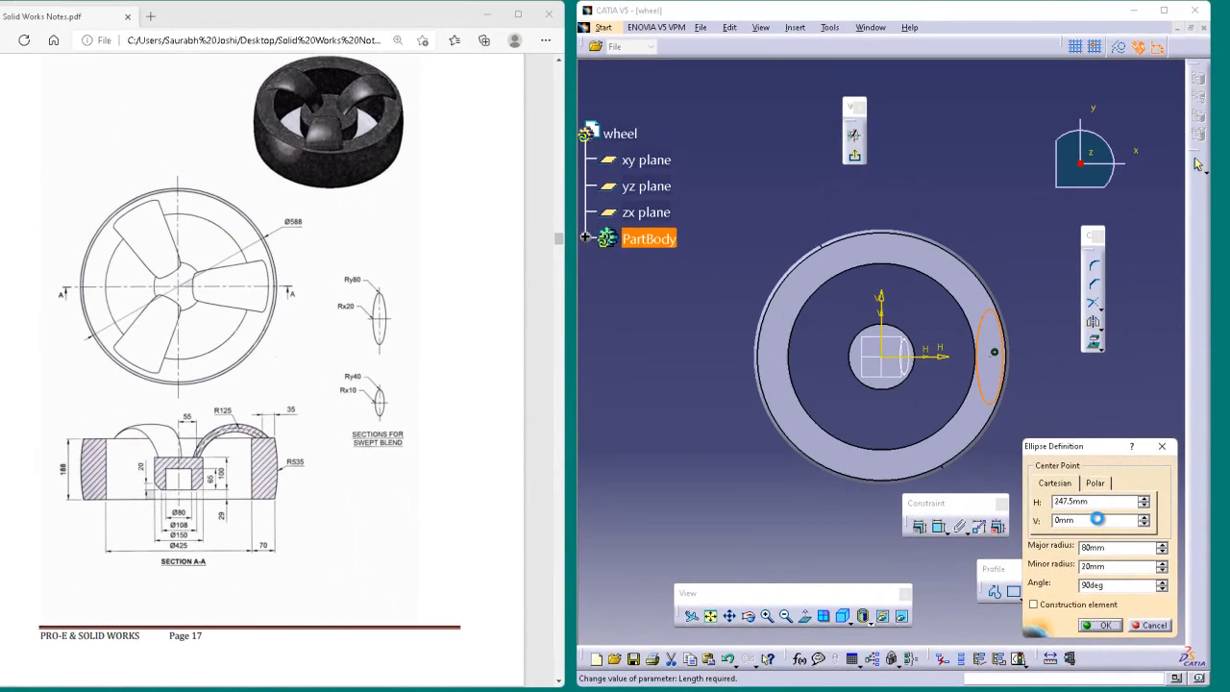
{"action": "key", "text": "Return"}
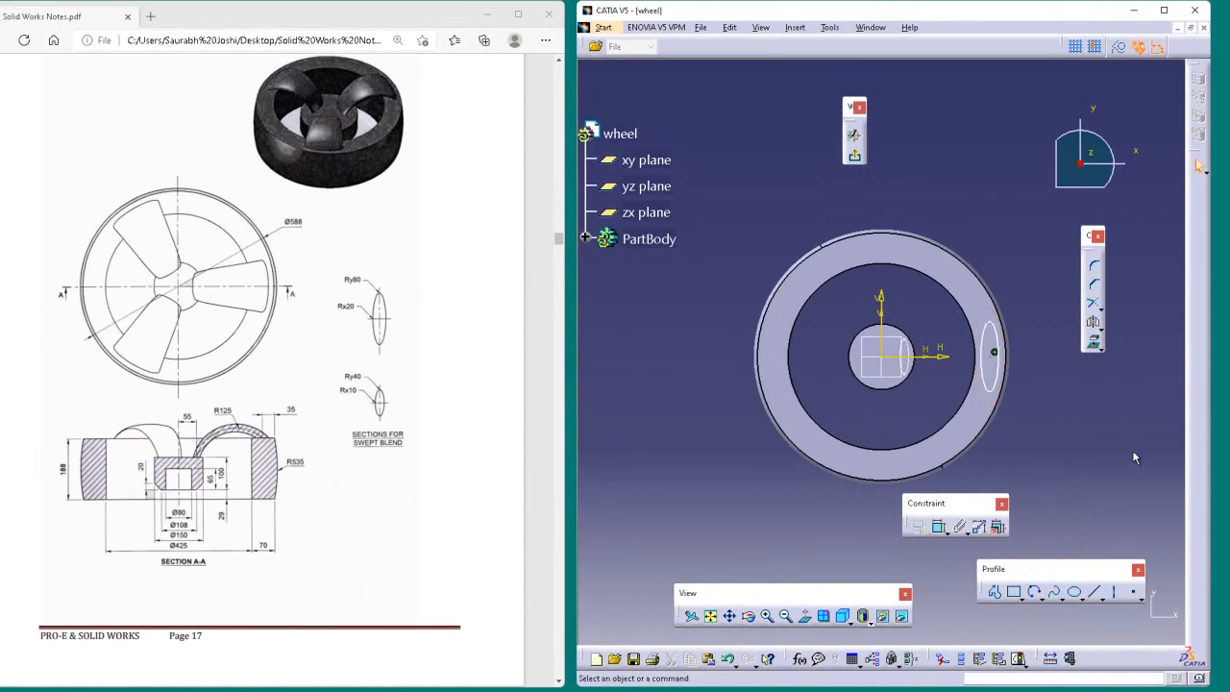
Step: Exit the rim ellipse sketch and return to the 3D part
{"action": "left_click", "coordinate": [1003, 383]}
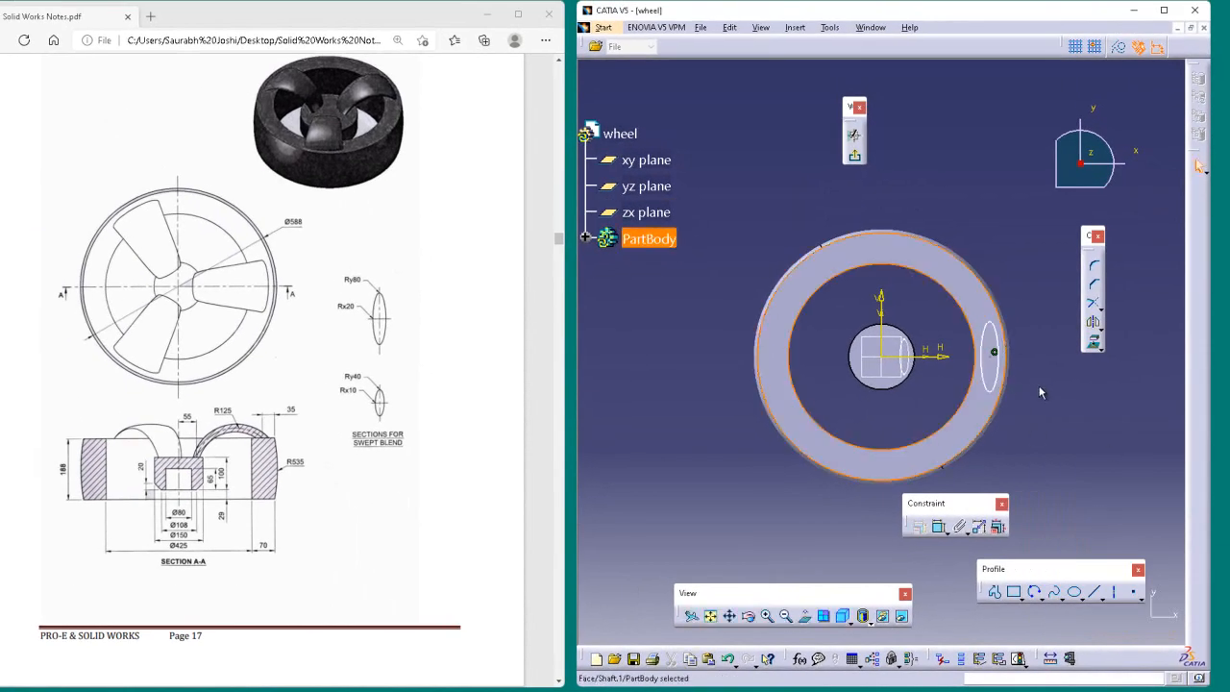
{"action": "left_click", "coordinate": [1051, 391]}
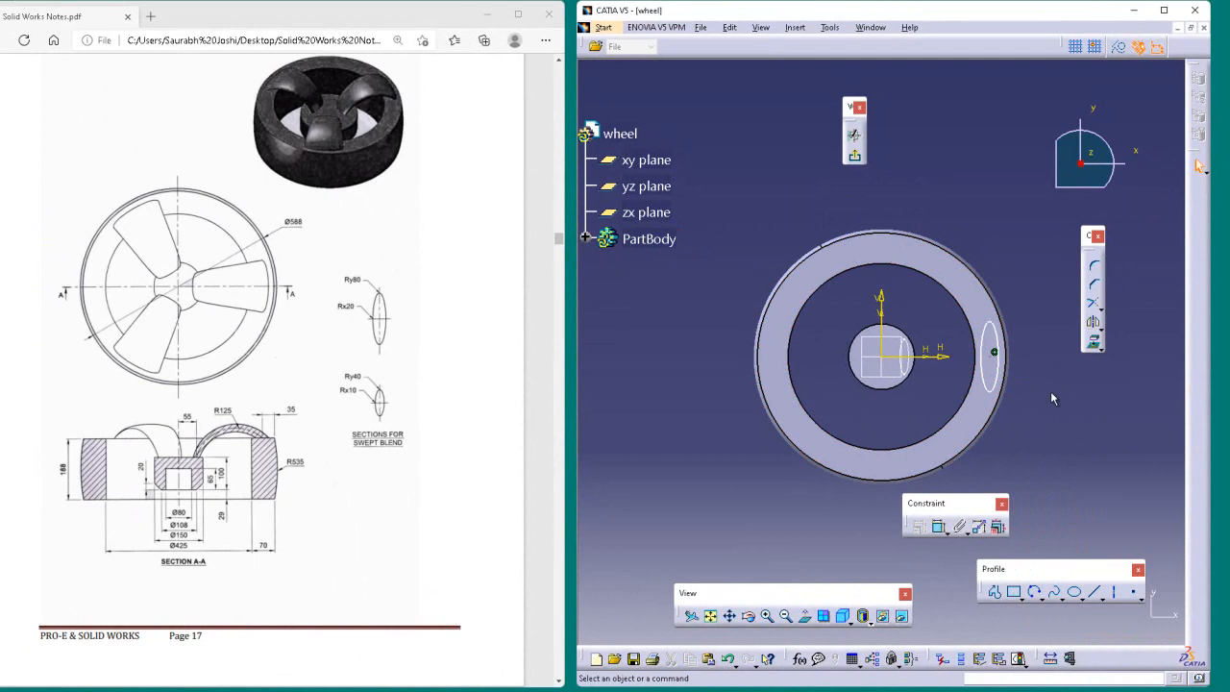
{"action": "left_click", "coordinate": [1005, 381]}
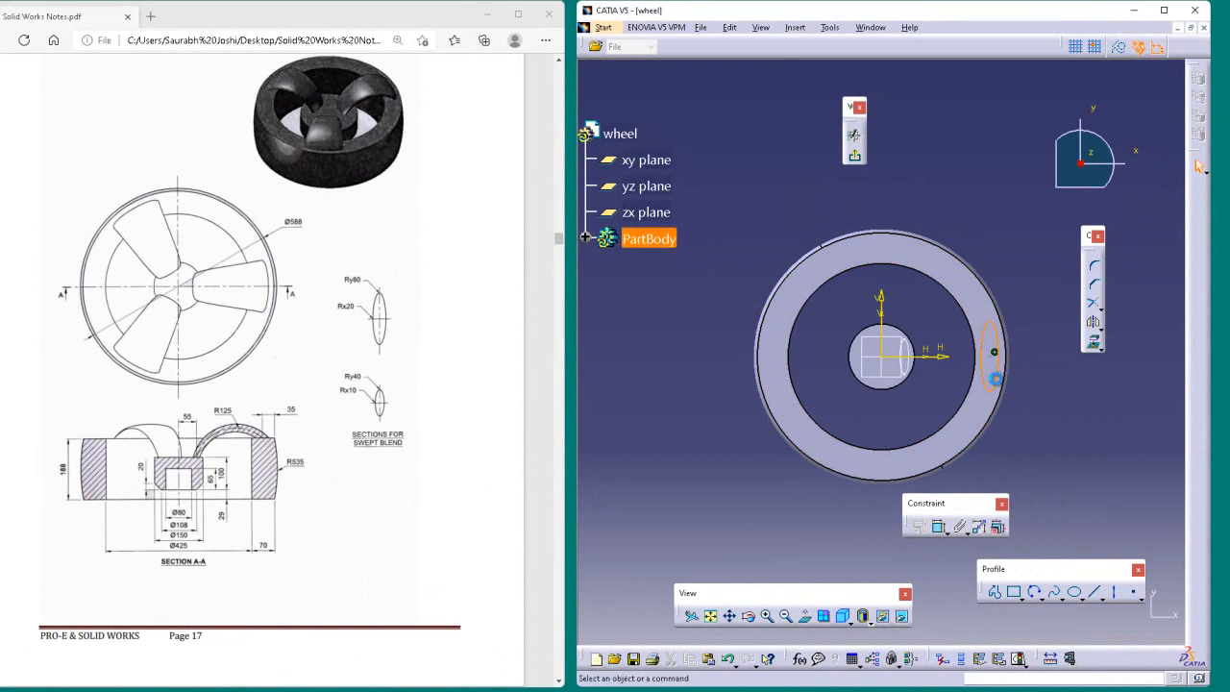
{"action": "left_click", "coordinate": [1041, 375]}
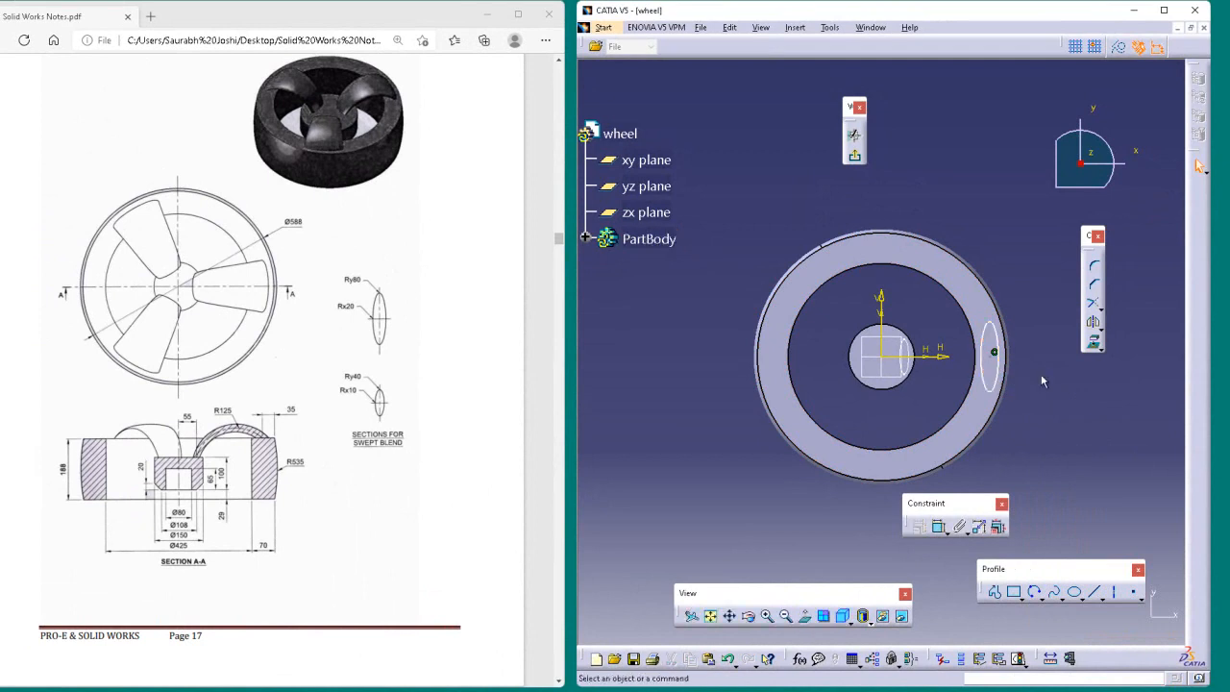
{"action": "left_click", "coordinate": [854, 154]}
{"action": "left_click", "coordinate": [855, 185]}
Step: Start a new sketch on the zx plane
{"action": "left_click_drag", "start_coordinate": [734, 258], "coordinate": [818, 8]}
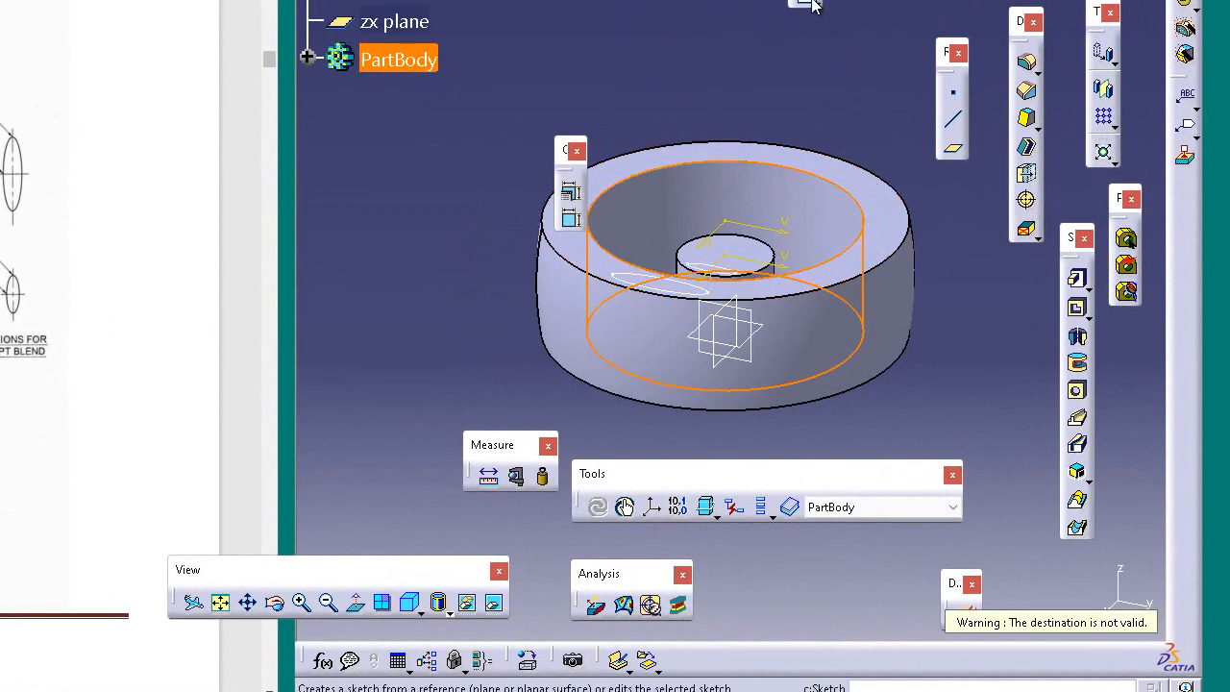
{"action": "left_click", "coordinate": [891, 63]}
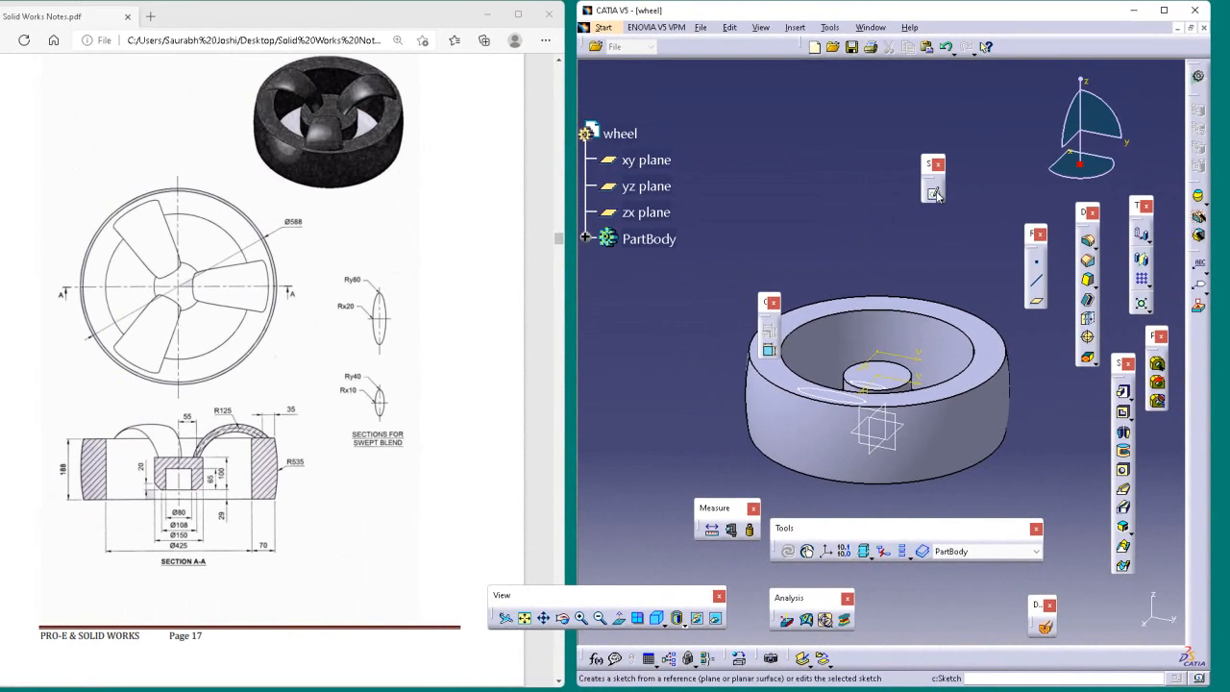
{"action": "left_click", "coordinate": [807, 1]}
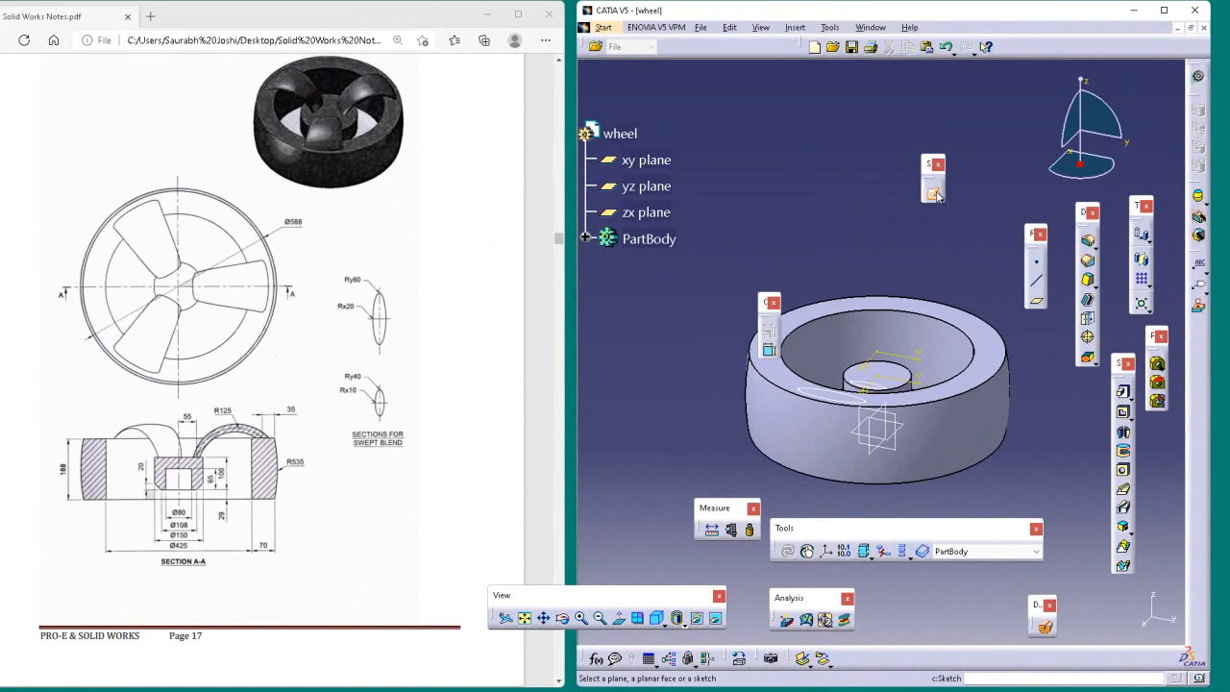
{"action": "left_click", "coordinate": [895, 432]}
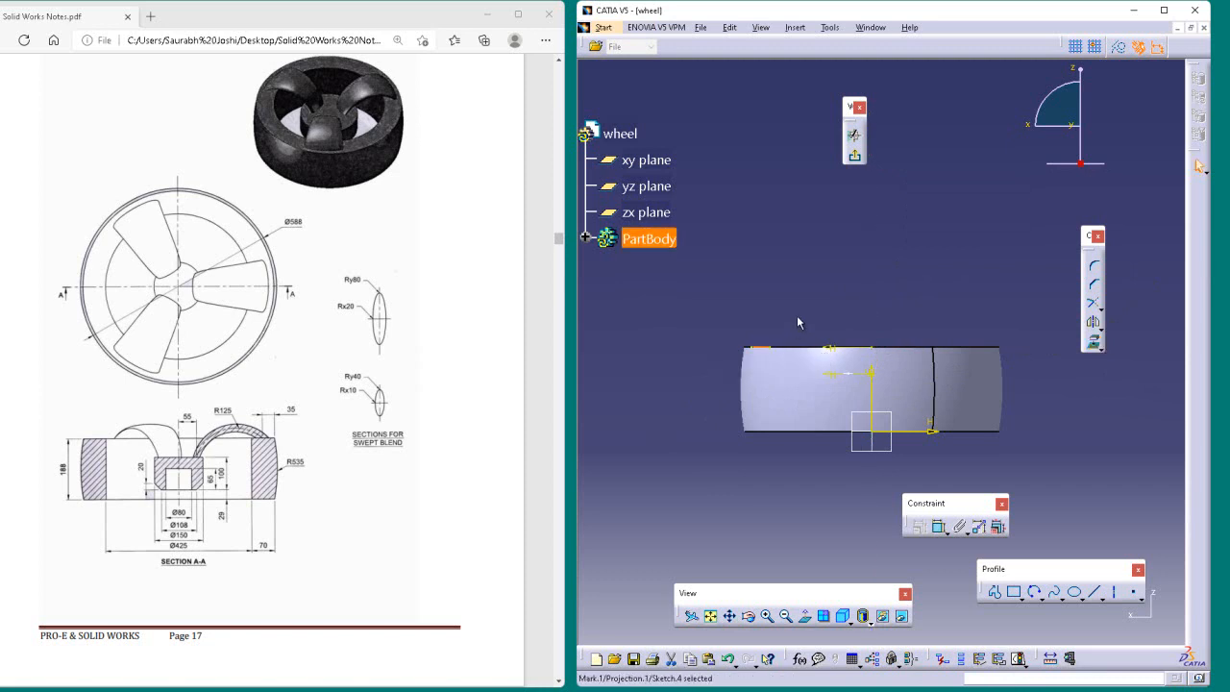
Step: Try to project the hub ellipse onto the new sketch's plane
{"action": "left_click", "coordinate": [1090, 346]}
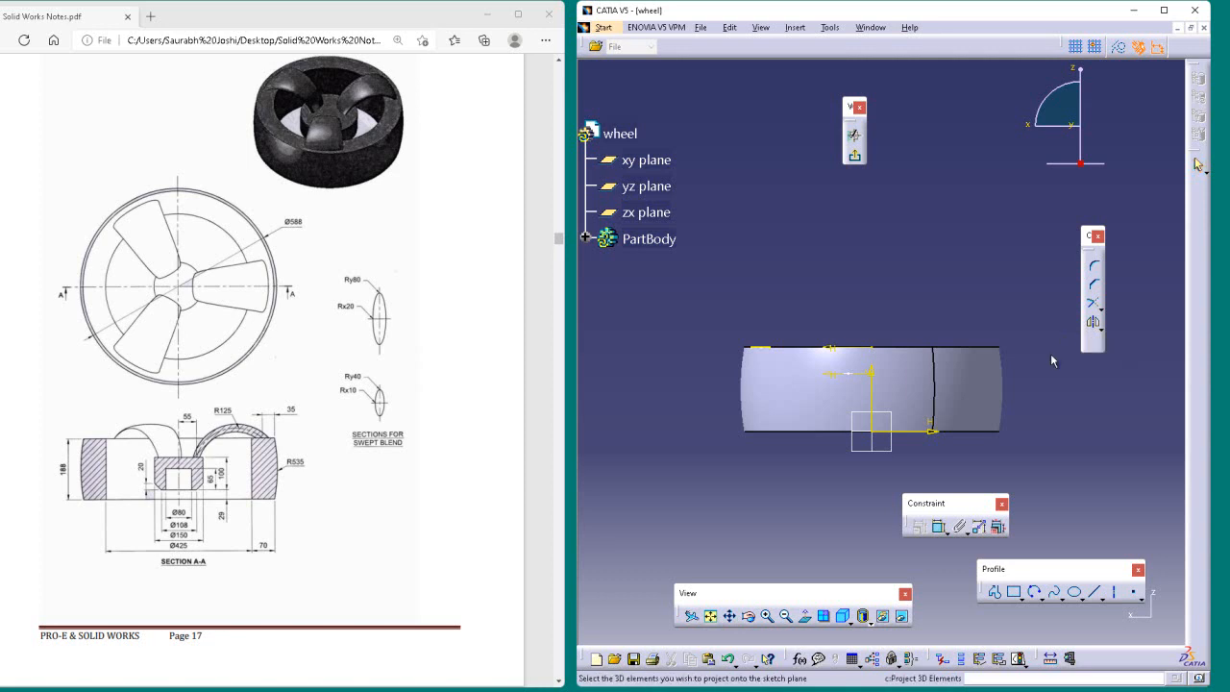
{"action": "left_click", "coordinate": [852, 375]}
{"action": "left_click", "coordinate": [859, 325]}
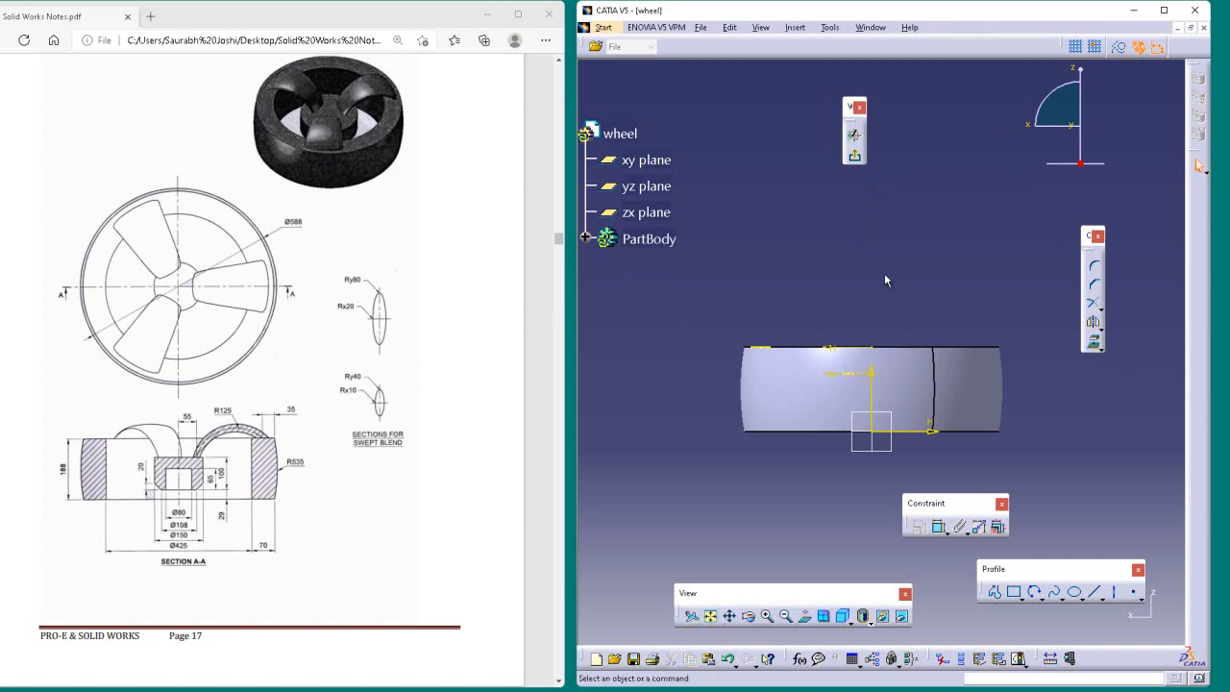
Step: Rearrange the Profile and Constraint toolbars below the wheel's side view and clear the selection of sketch elements
{"action": "left_click_drag", "start_coordinate": [749, 337], "coordinate": [903, 475]}
{"action": "mouse_move", "coordinate": [925, 505]}
{"action": "left_mouse_down"}
{"action": "mouse_move", "coordinate": [1041, 607]}
{"action": "mouse_move", "coordinate": [1045, 508]}
{"action": "left_mouse_up"}
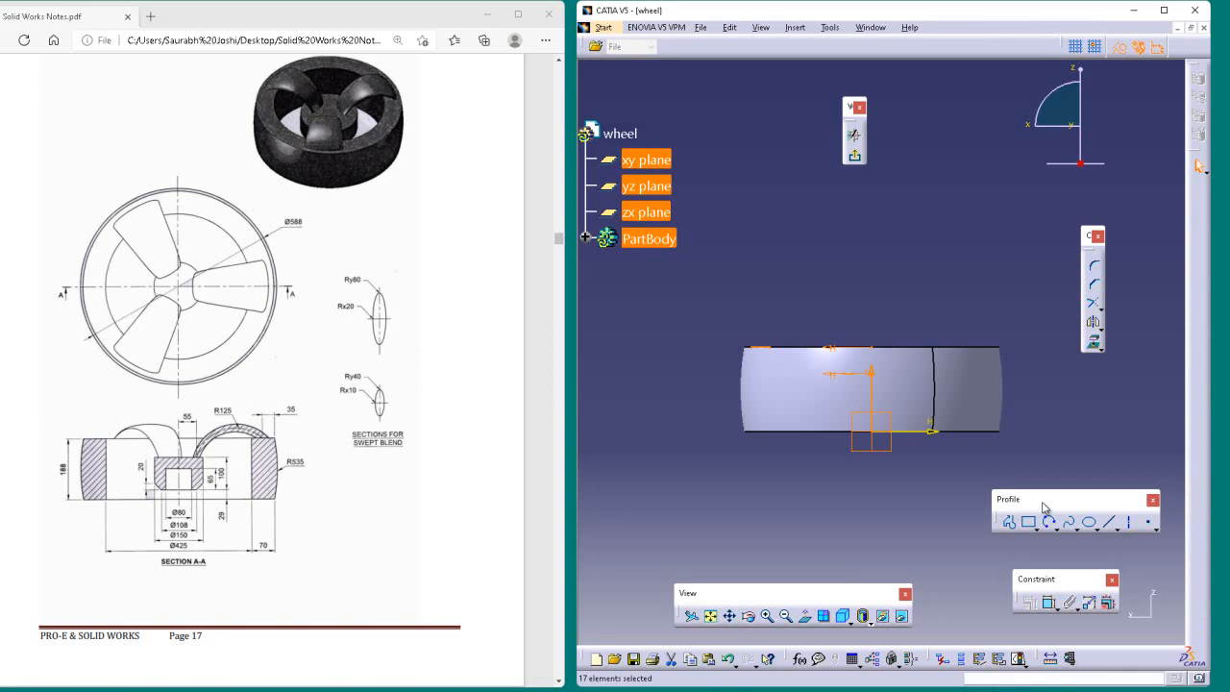
{"action": "left_click", "coordinate": [1082, 430]}
{"action": "left_click_drag", "start_coordinate": [1081, 499], "coordinate": [1049, 485]}
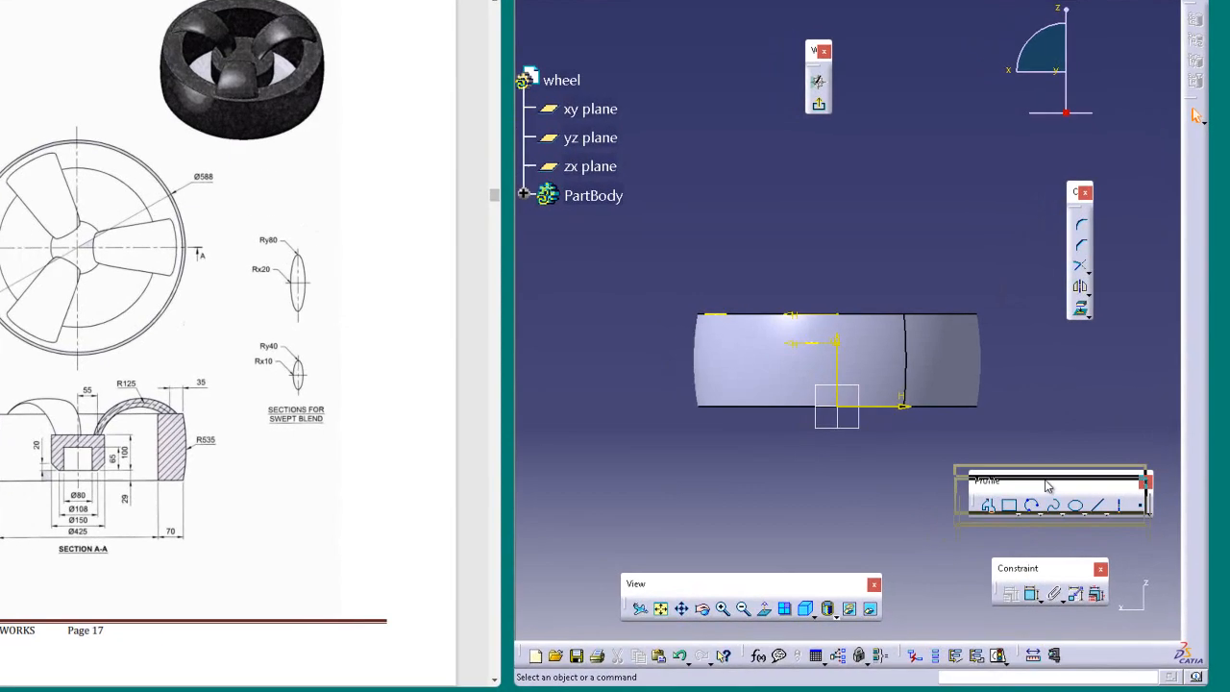
{"action": "left_click", "coordinate": [1030, 512]}
{"action": "left_click_drag", "start_coordinate": [974, 461], "coordinate": [973, 419]}
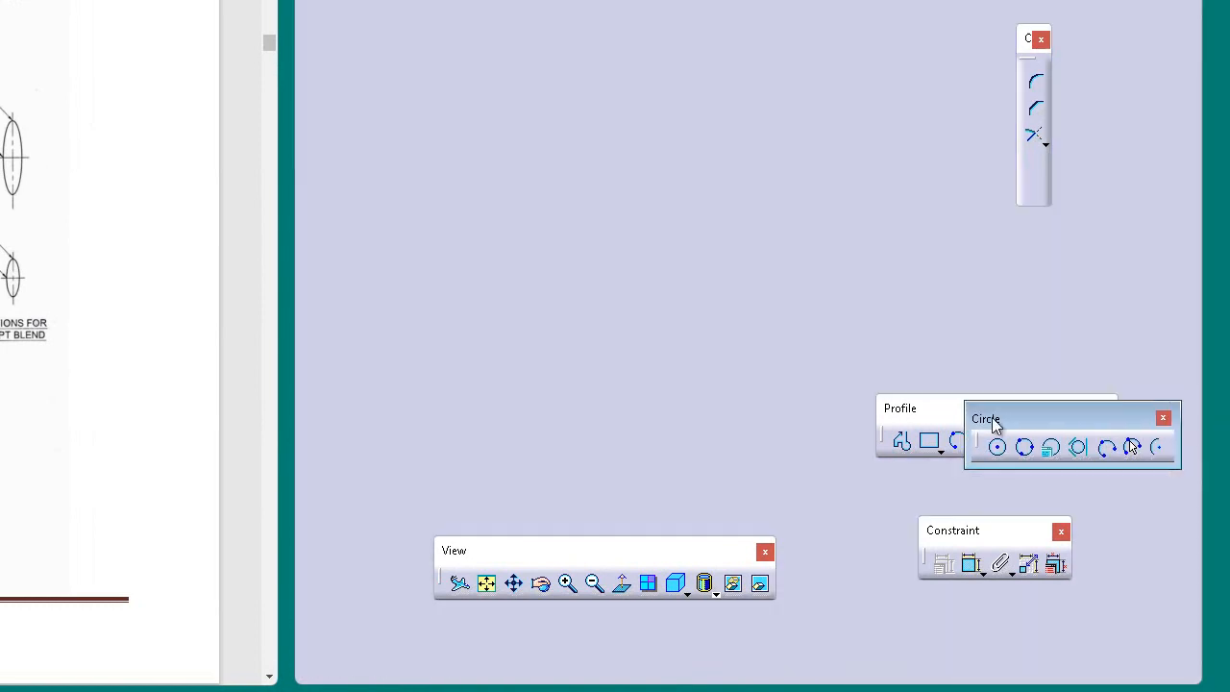
{"action": "left_click", "coordinate": [1163, 418]}
{"action": "left_click_drag", "start_coordinate": [1040, 427], "coordinate": [1042, 426]}
{"action": "left_click_drag", "start_coordinate": [1115, 358], "coordinate": [1054, 347]}
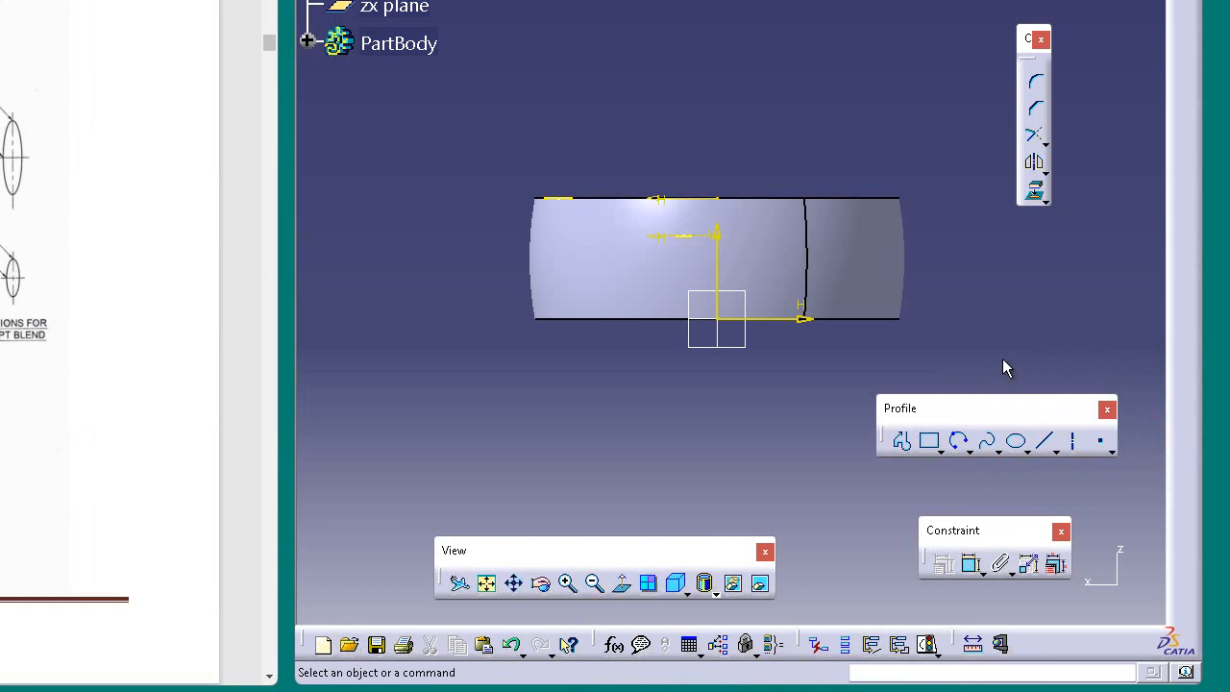
Step: Detach the circle and arc commands from the Profile toolbar as a separate floating Circle toolbar
{"action": "left_click", "coordinate": [977, 445]}
{"action": "left_click", "coordinate": [971, 451]}
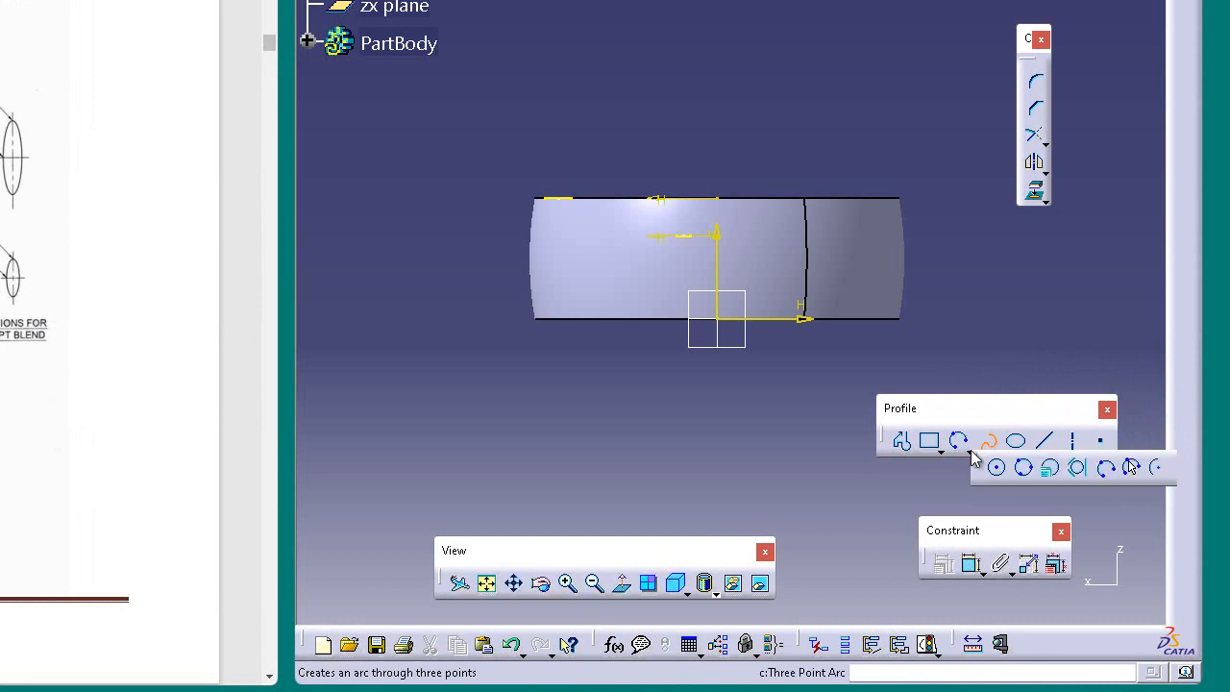
{"action": "left_click_drag", "start_coordinate": [977, 462], "coordinate": [1006, 469]}
{"action": "left_click", "coordinate": [1025, 464]}
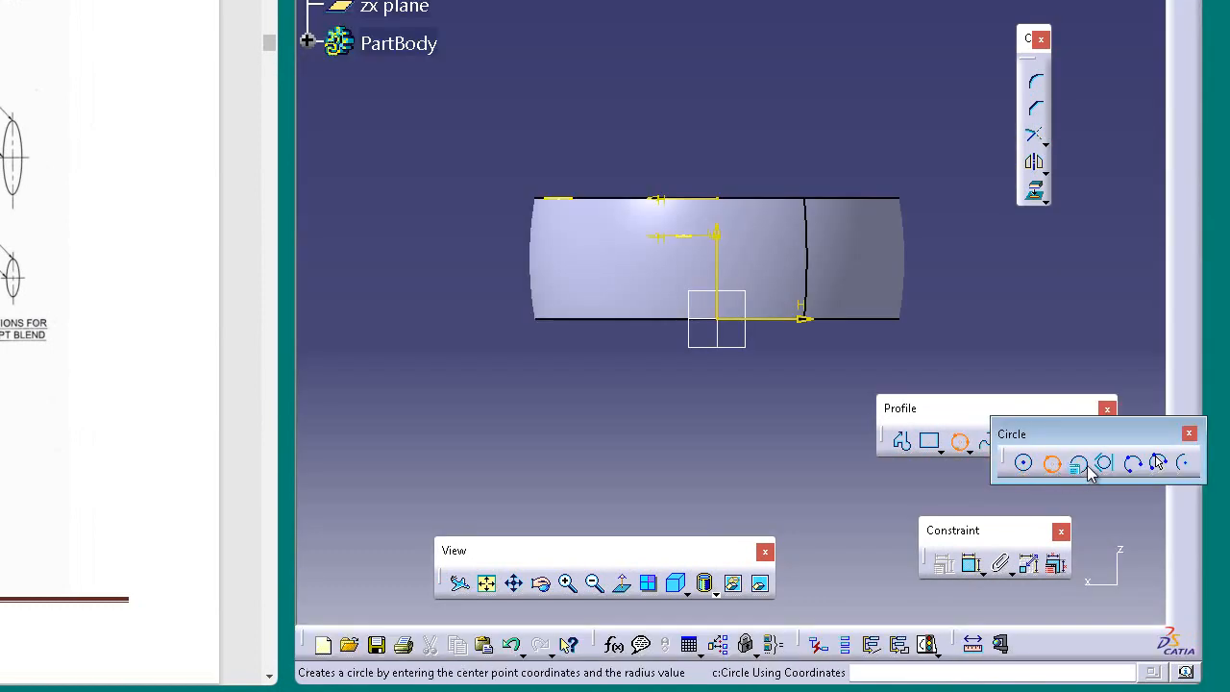
{"action": "left_click", "coordinate": [1132, 464]}
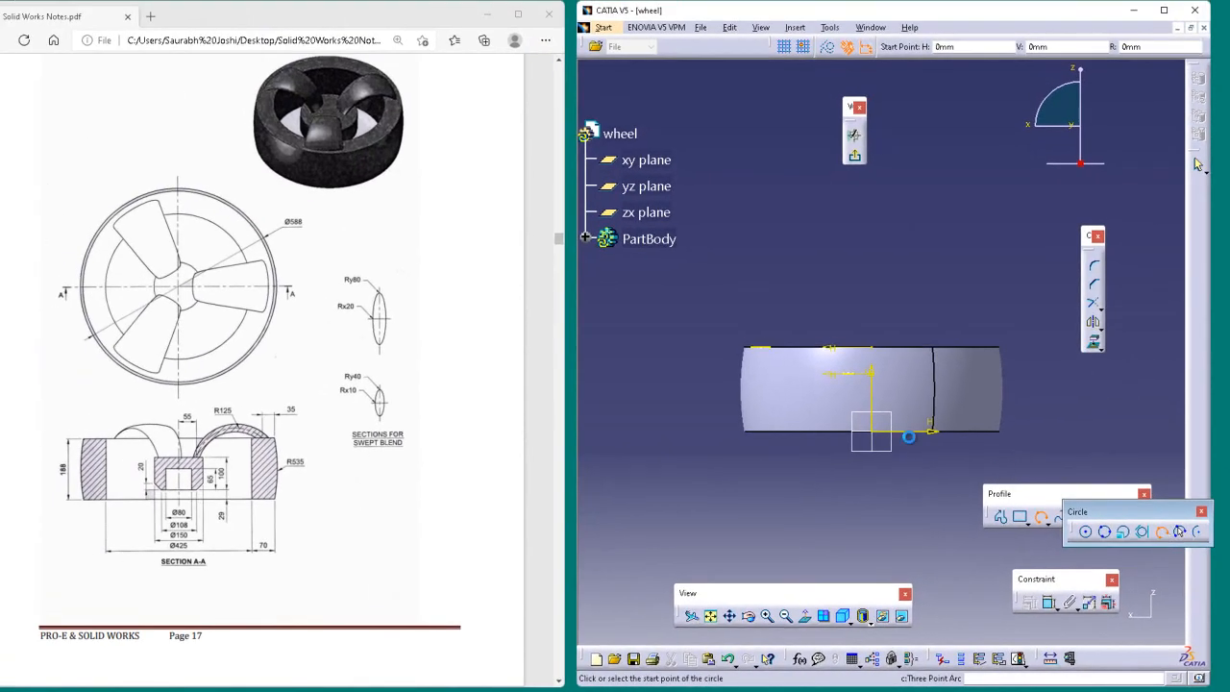
{"action": "left_click", "coordinate": [817, 385]}
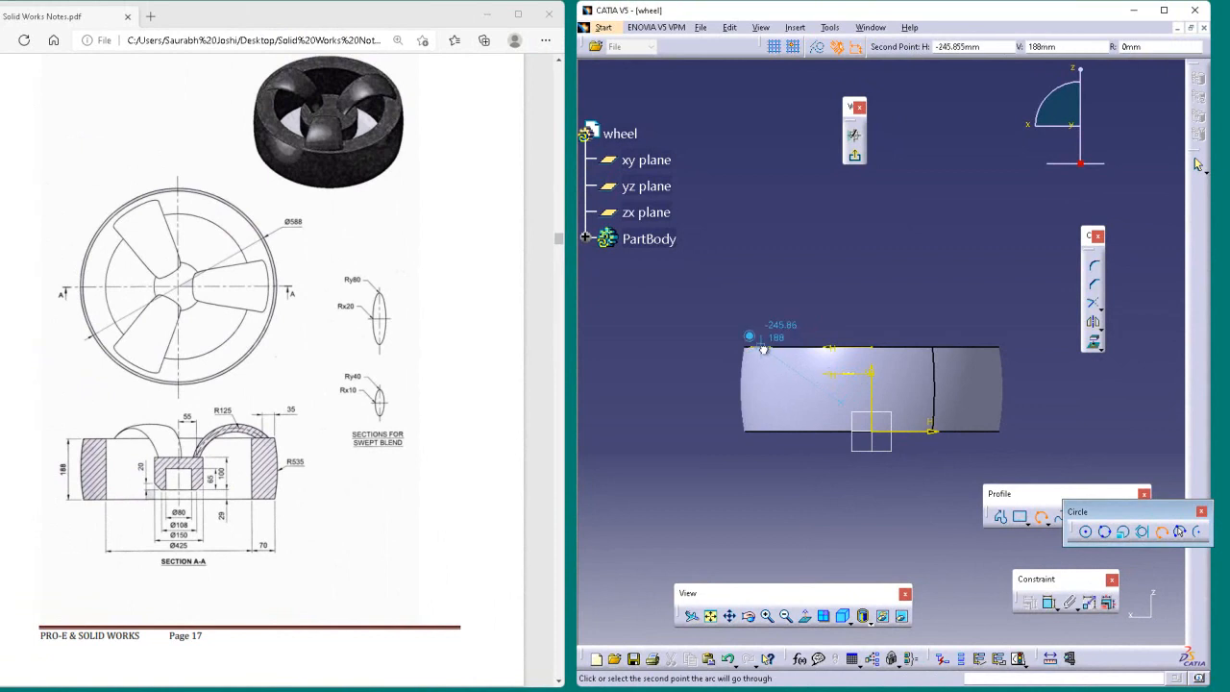
{"action": "left_click", "coordinate": [767, 350]}
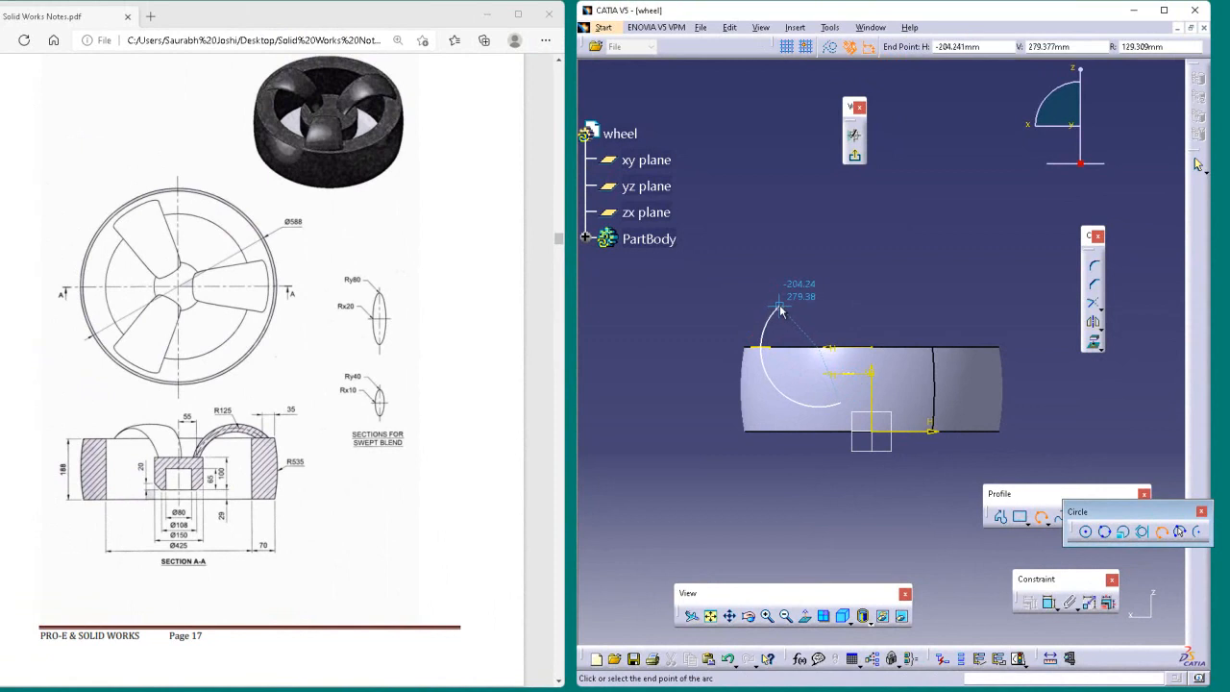
{"action": "key", "text": "Escape"}
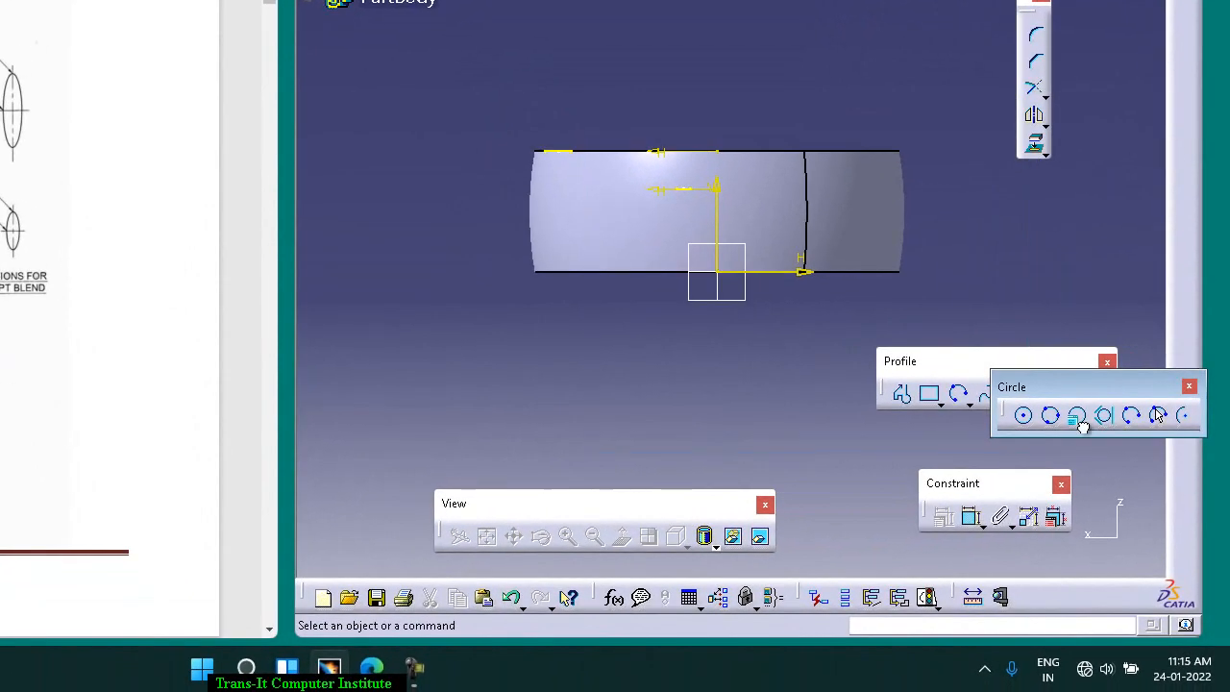
{"action": "left_click", "coordinate": [1131, 416]}
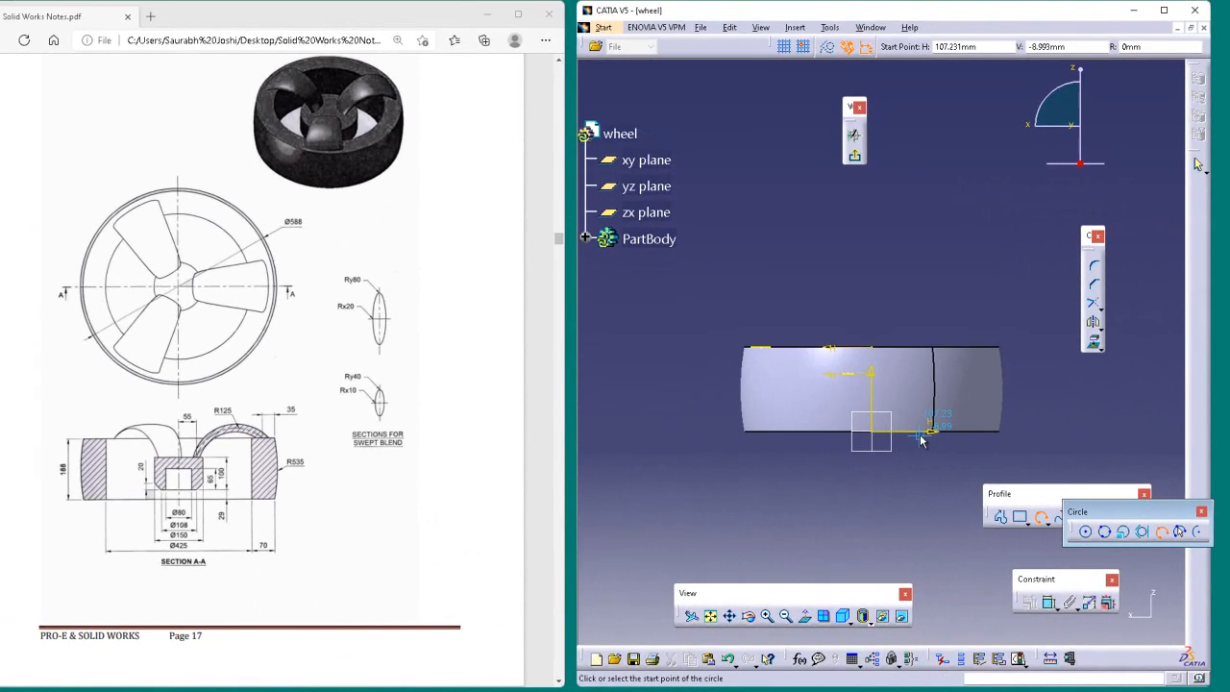
{"action": "left_click", "coordinate": [789, 367]}
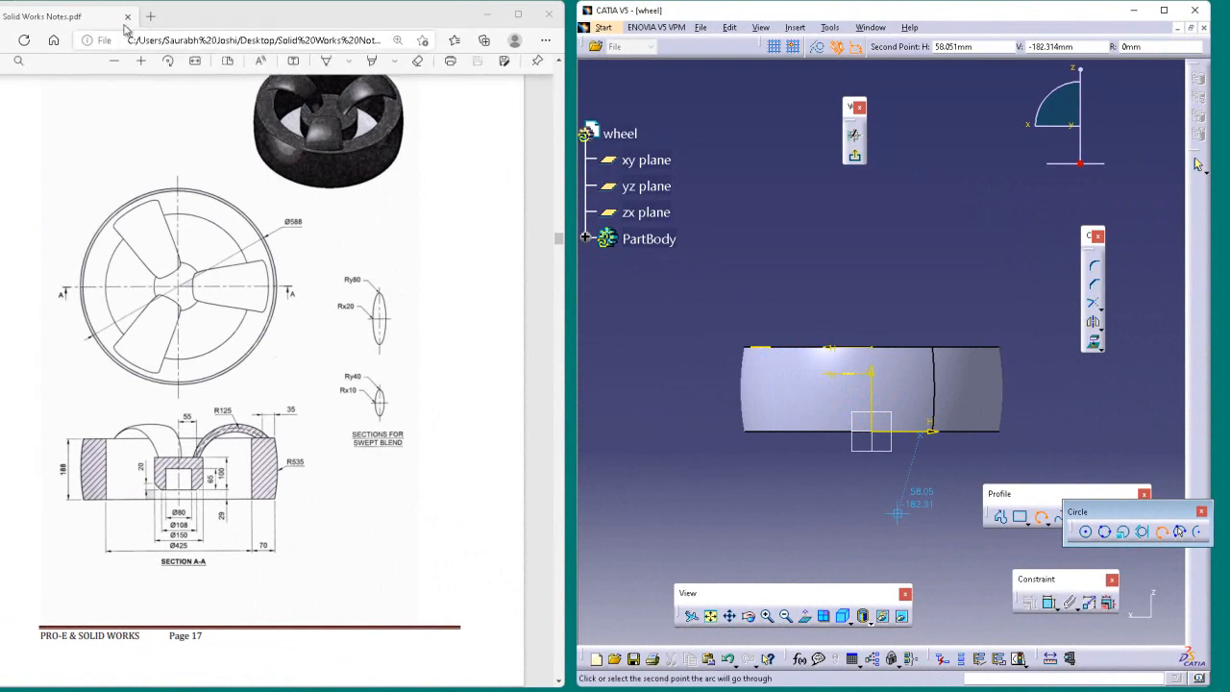
{"action": "key", "text": "Escape"}
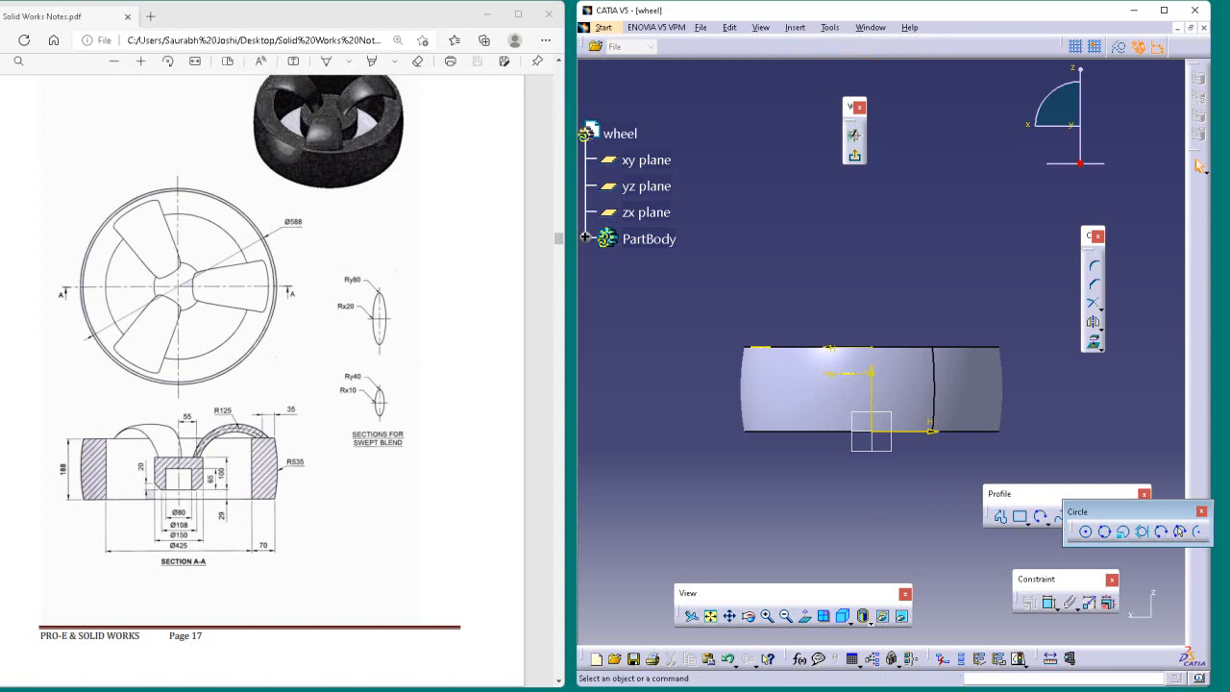
Step: Try a three-point arc from the rim ellipse's projected line, bulging above the rim, to the hub ellipse's centre line
{"action": "left_click", "coordinate": [1165, 532]}
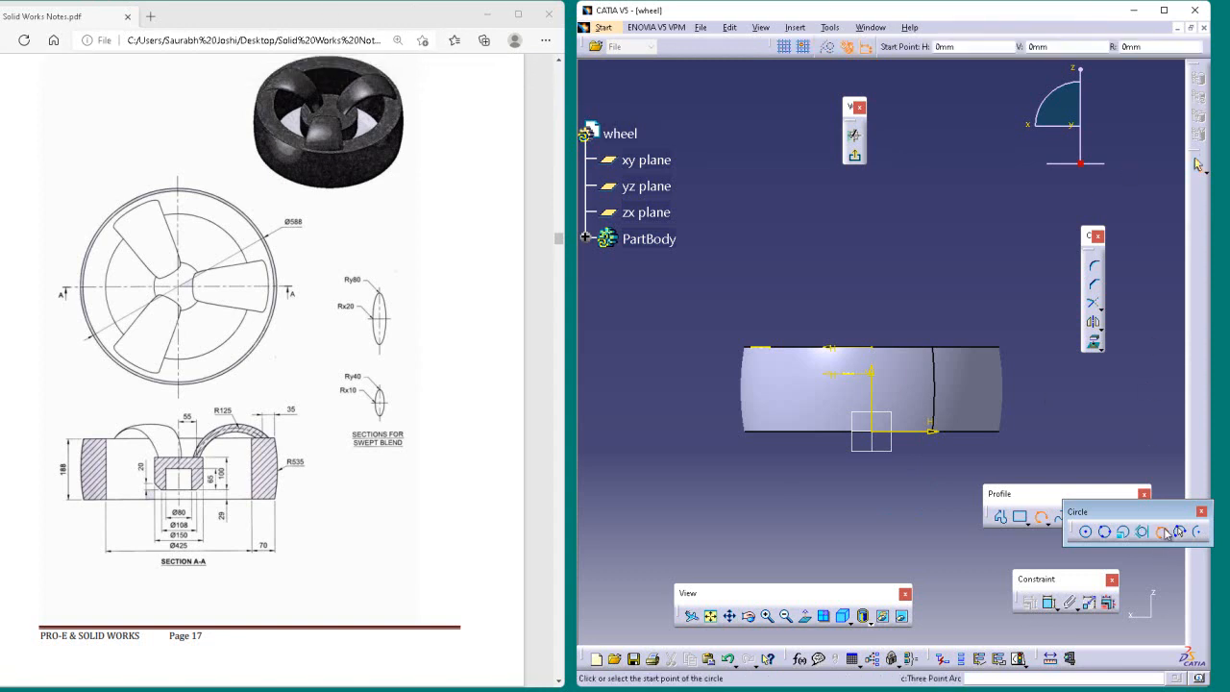
{"action": "left_click", "coordinate": [762, 350]}
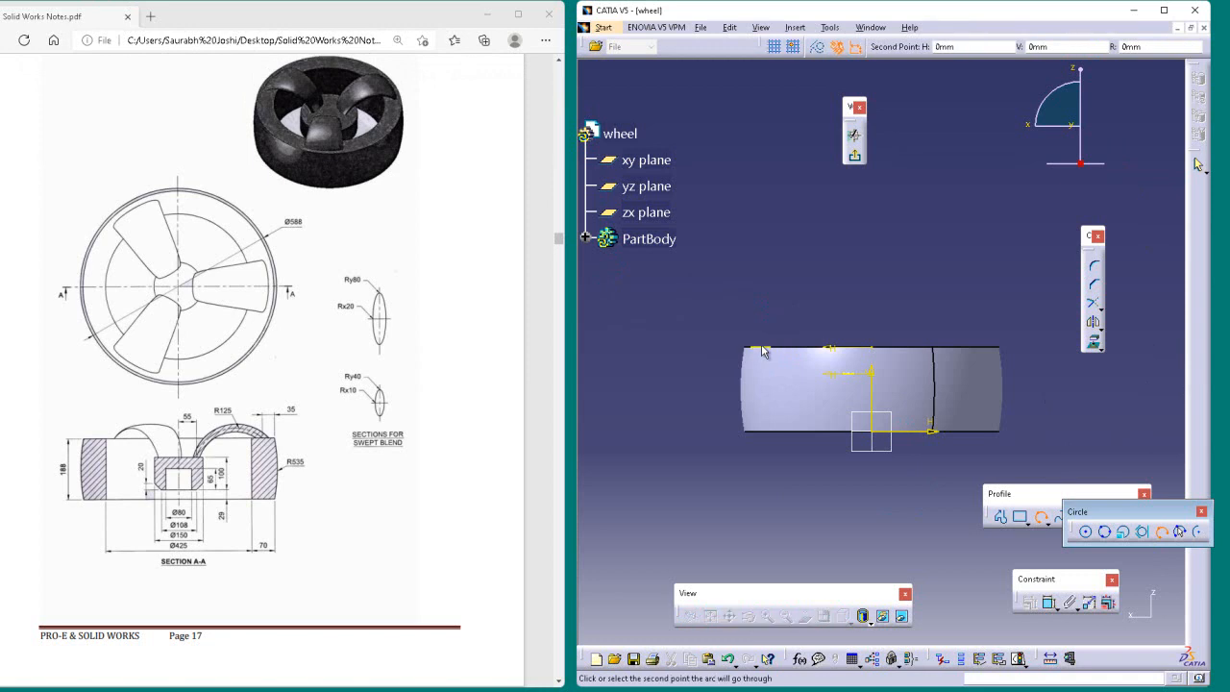
{"action": "left_click", "coordinate": [821, 347]}
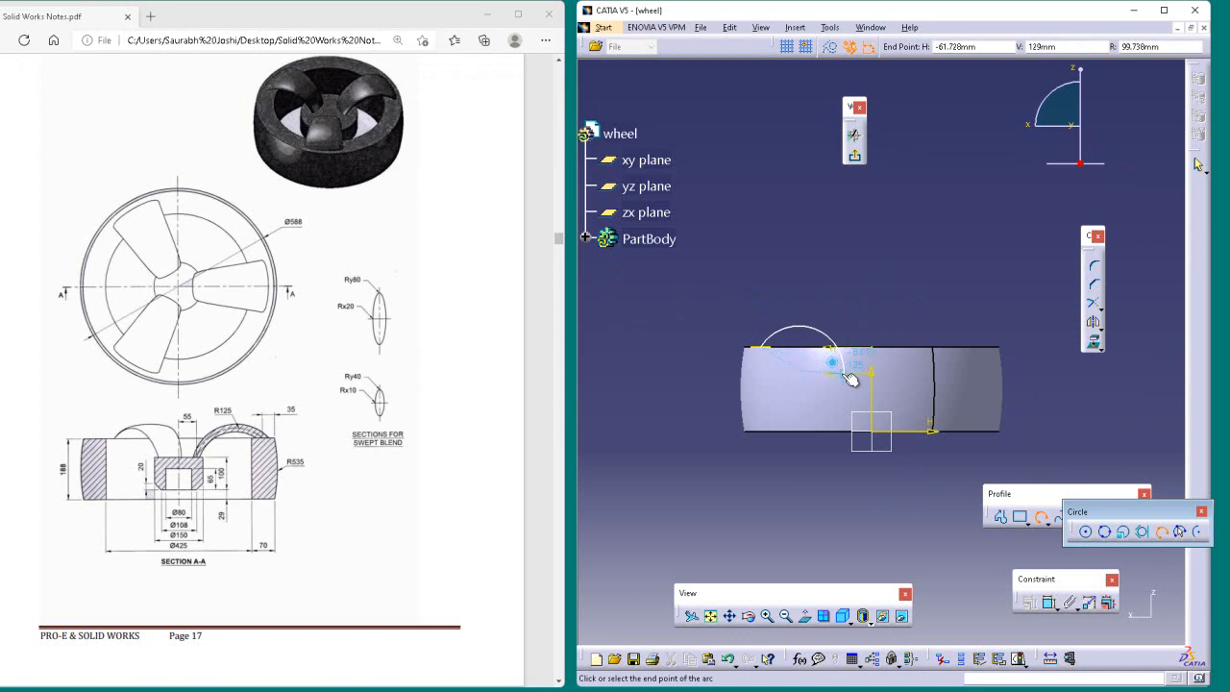
{"action": "left_click", "coordinate": [847, 375]}
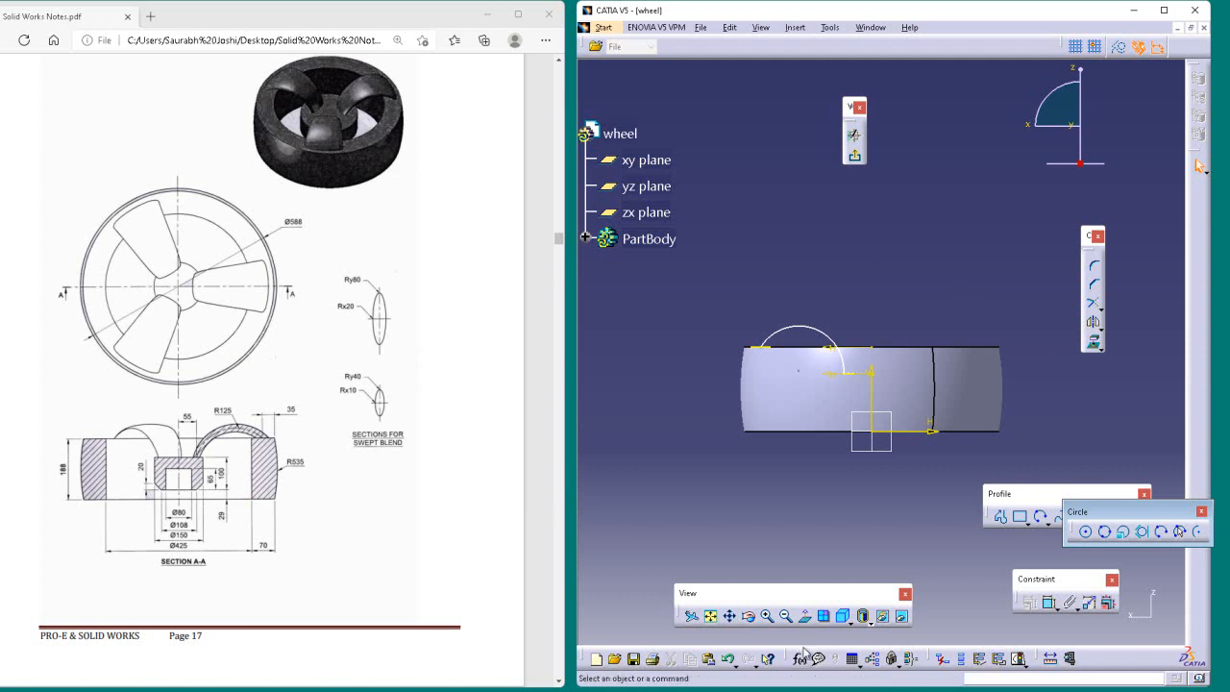
Step: Inspect the arc's ends against both ellipses in a tilted 3D view and delete the arc
{"action": "left_click", "coordinate": [751, 624]}
{"action": "left_click_drag", "start_coordinate": [944, 293], "coordinate": [921, 449]}
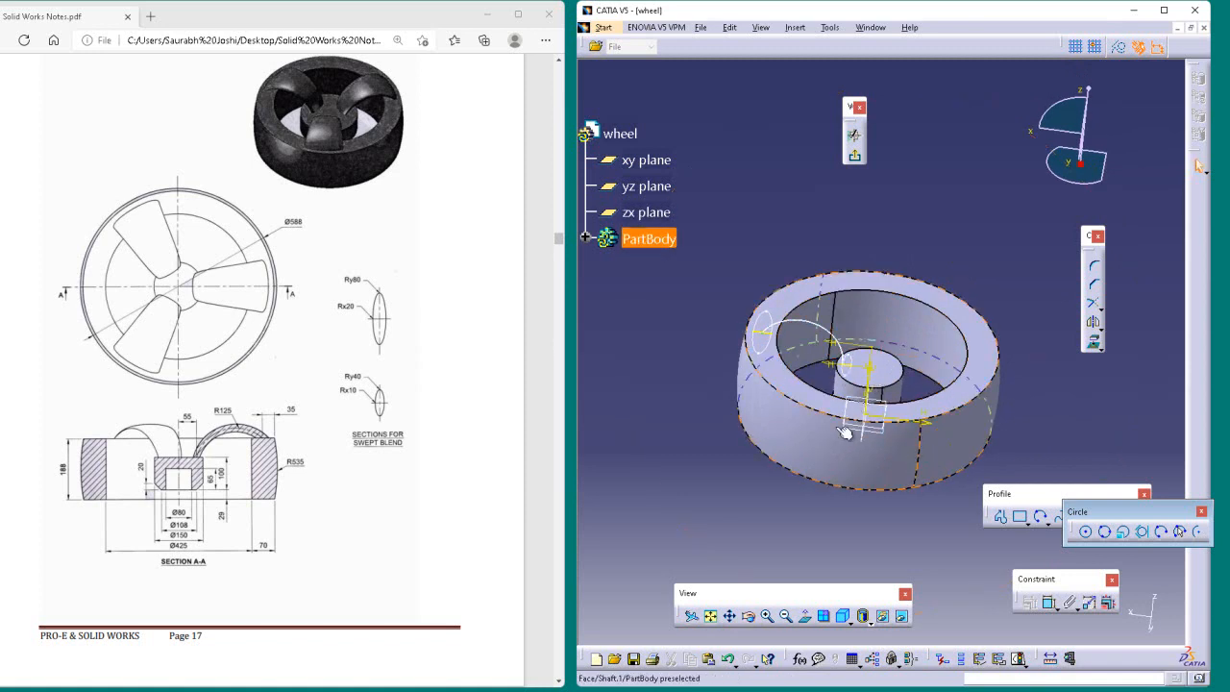
{"action": "left_click", "coordinate": [768, 615]}
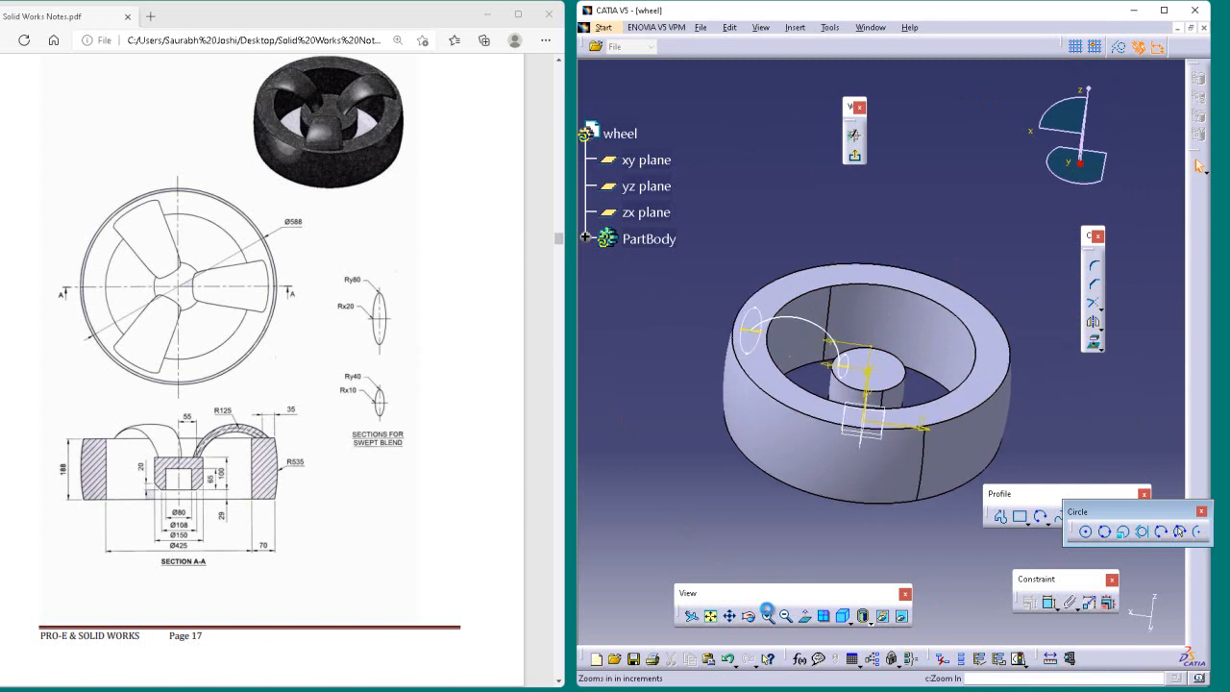
{"action": "left_click", "coordinate": [768, 615]}
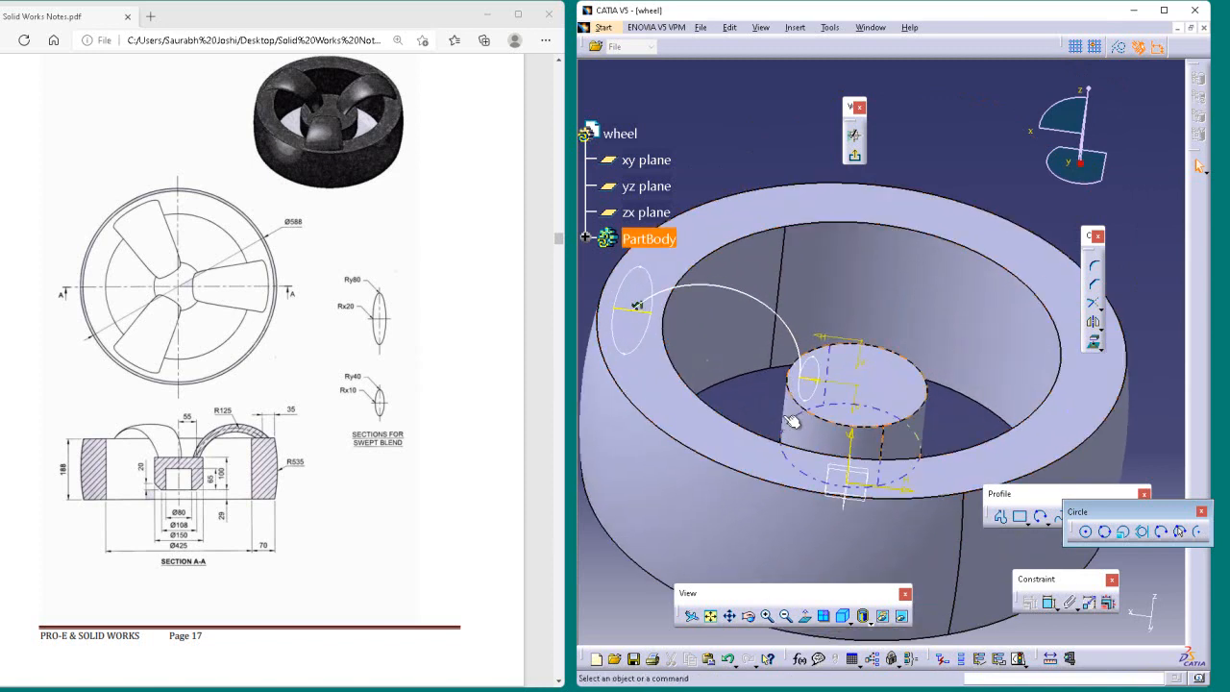
{"action": "left_click", "coordinate": [801, 348]}
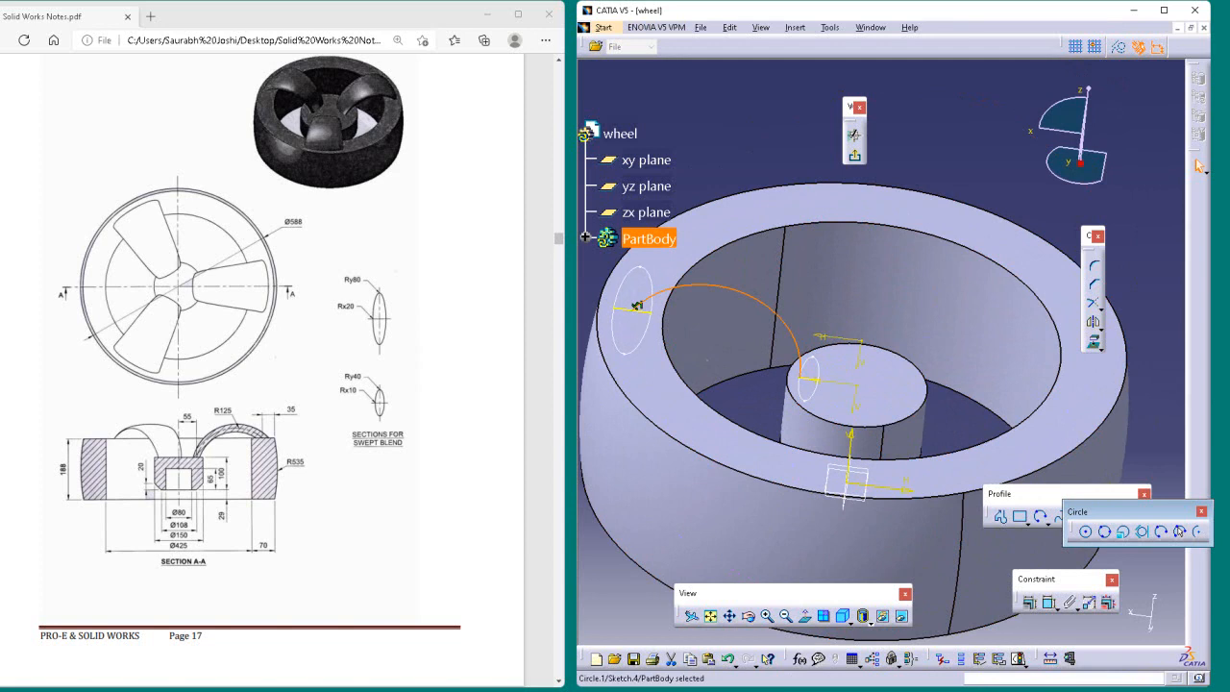
{"action": "key", "text": "Escape"}
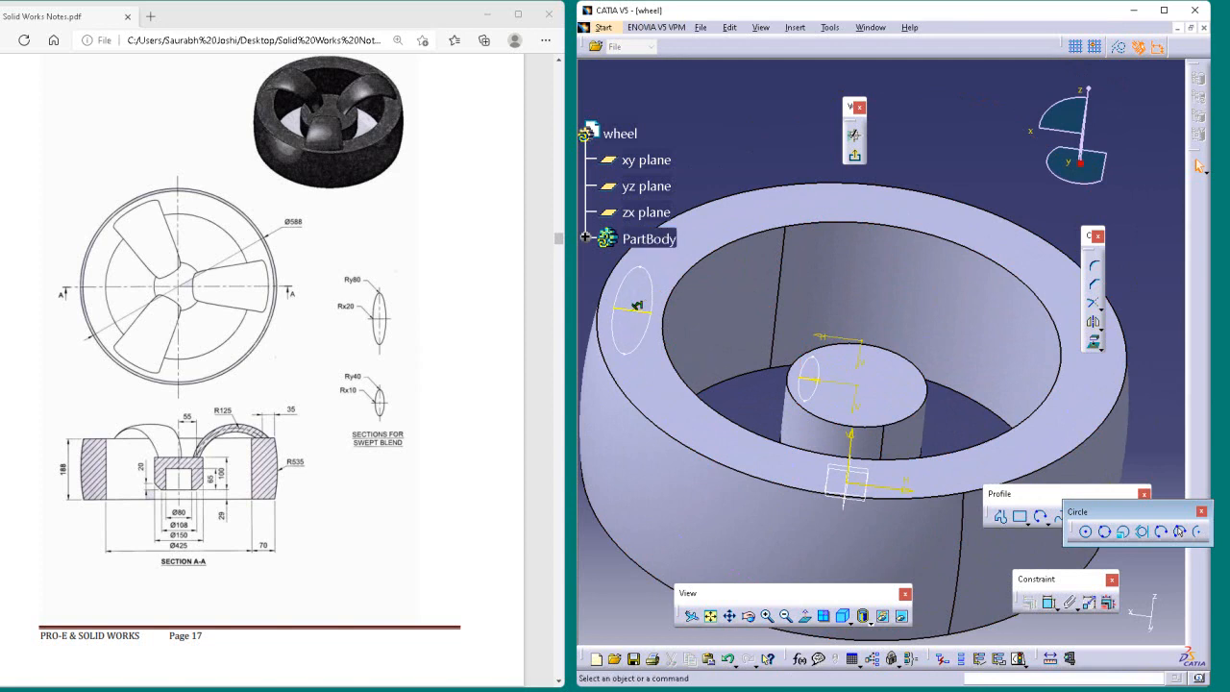
Step: Draw a three-point arc from the rim ellipse's projected line to the hub ellipse's projected line and close the Circle toolbar
{"action": "left_click", "coordinate": [1161, 530]}
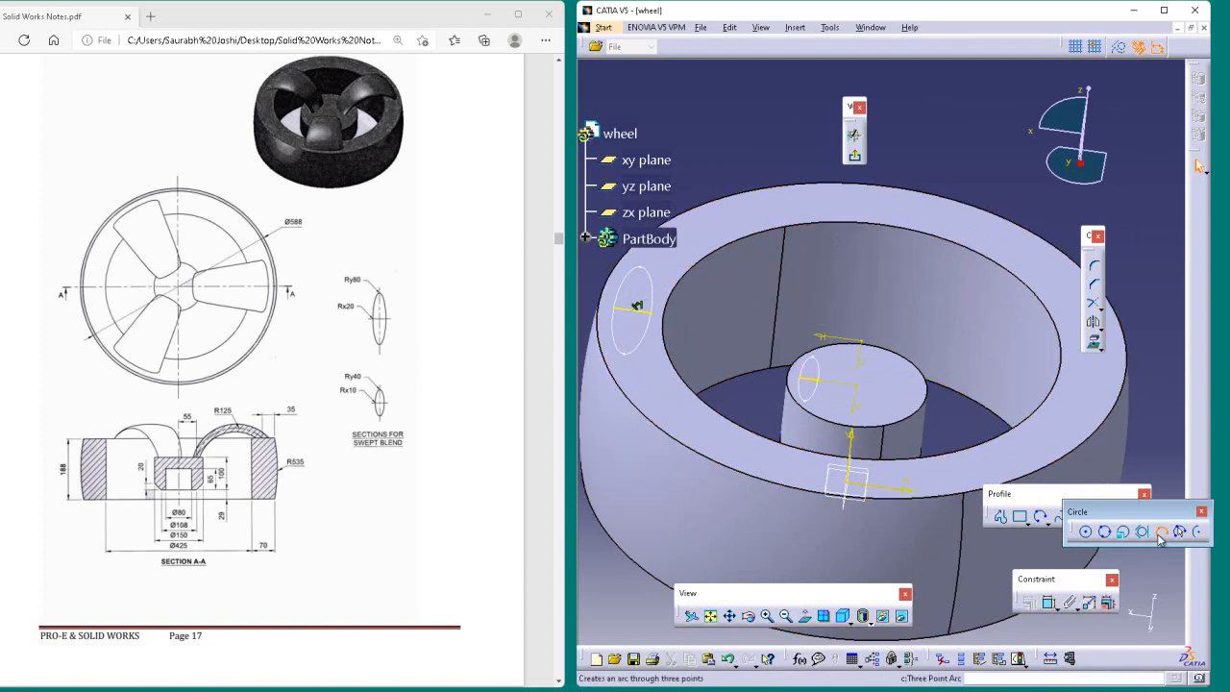
{"action": "left_click", "coordinate": [638, 310]}
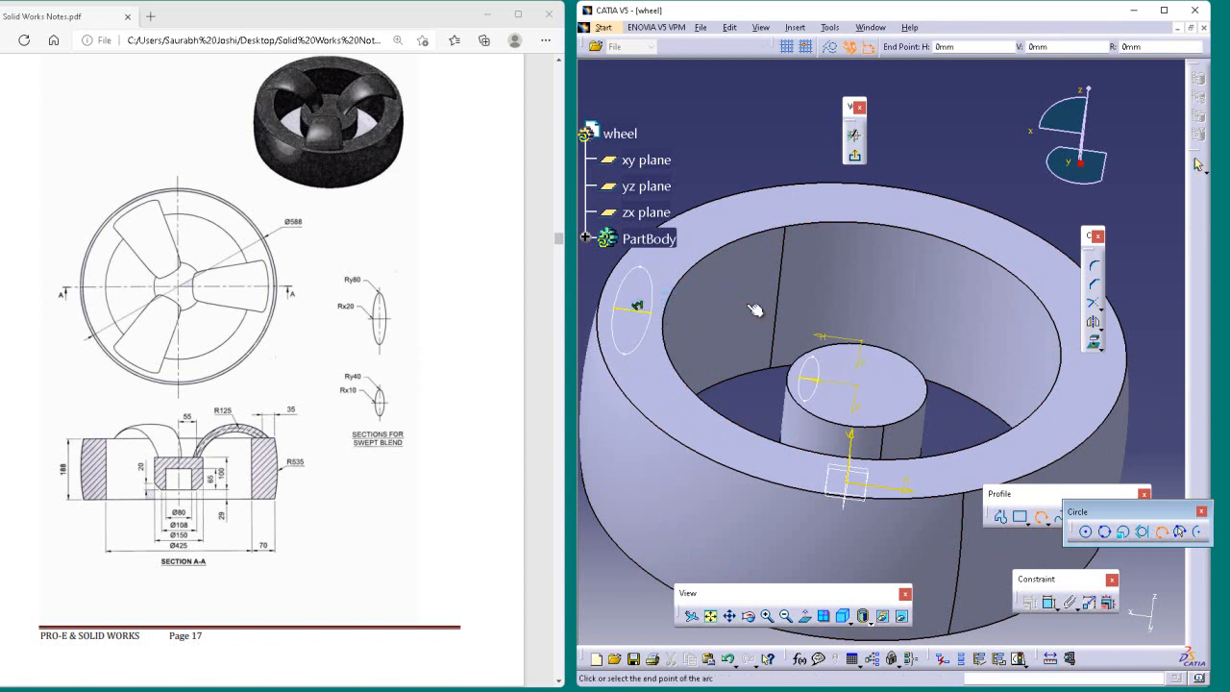
{"action": "left_click", "coordinate": [817, 383]}
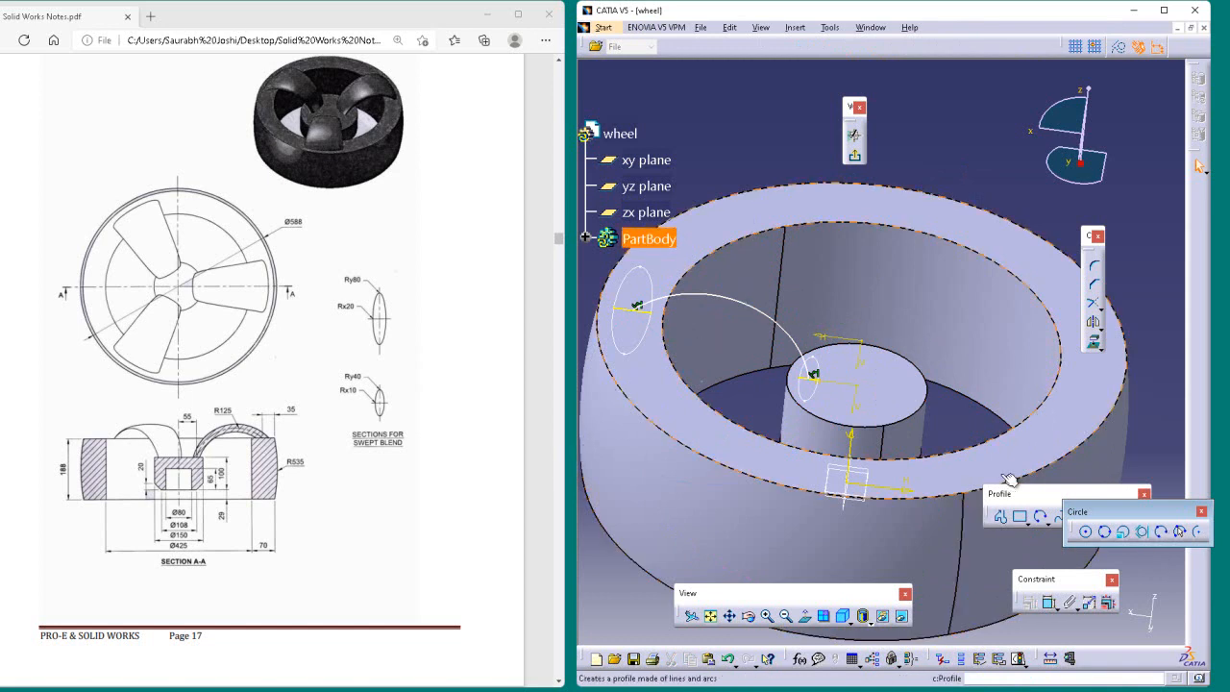
{"action": "left_click", "coordinate": [1201, 512]}
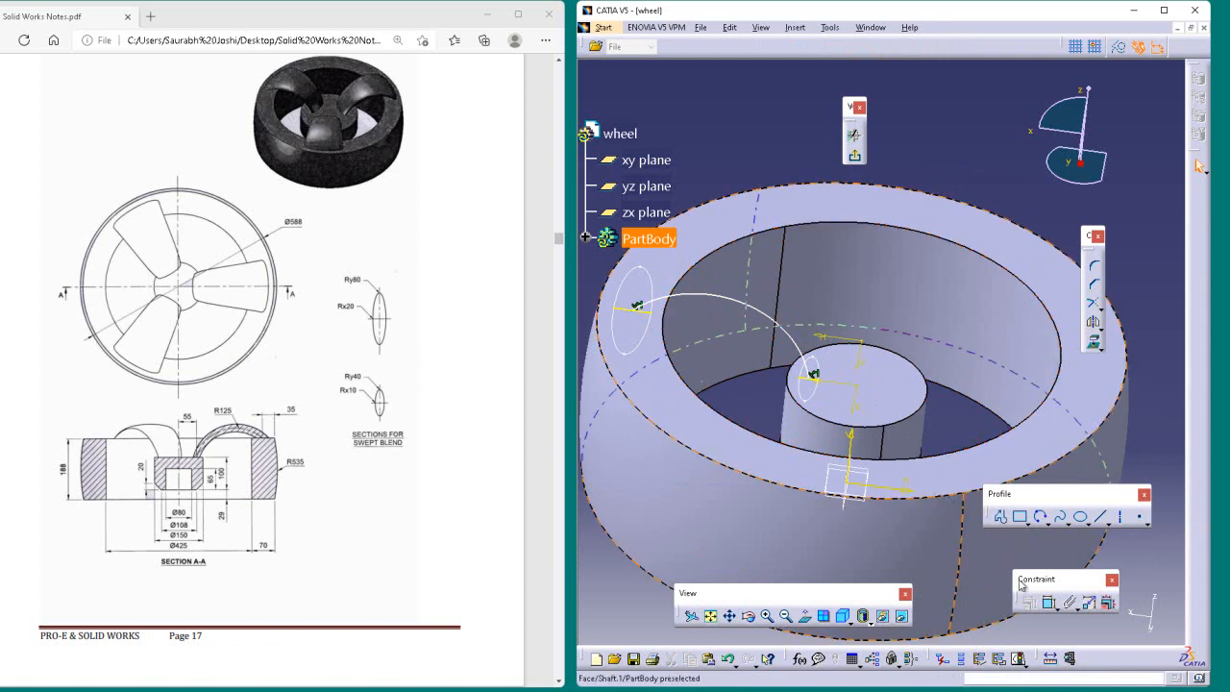
{"action": "left_click", "coordinate": [762, 319]}
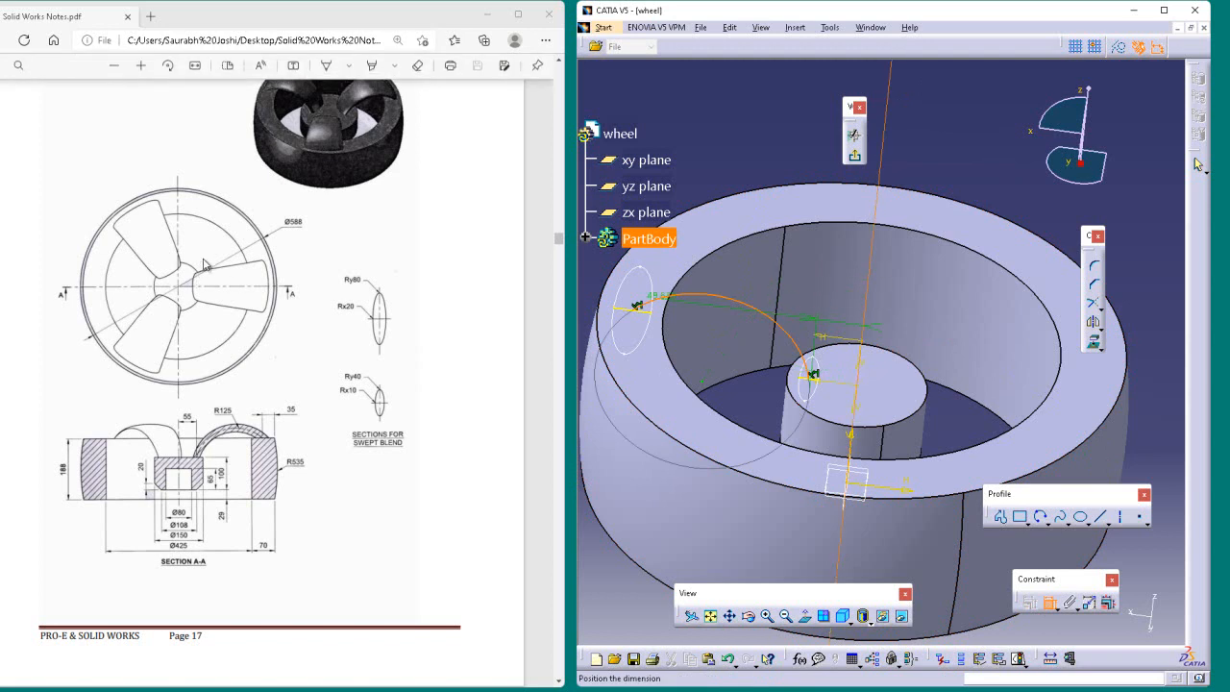
{"action": "key", "text": "Escape"}
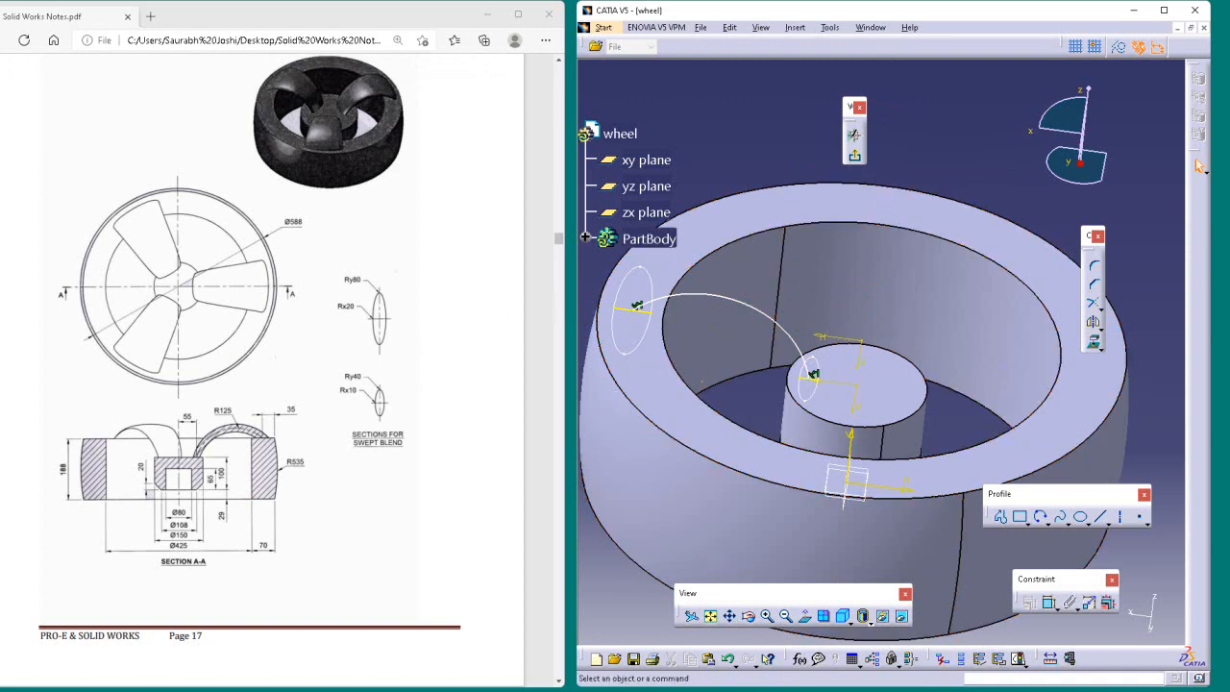
{"action": "left_click", "coordinate": [1053, 608]}
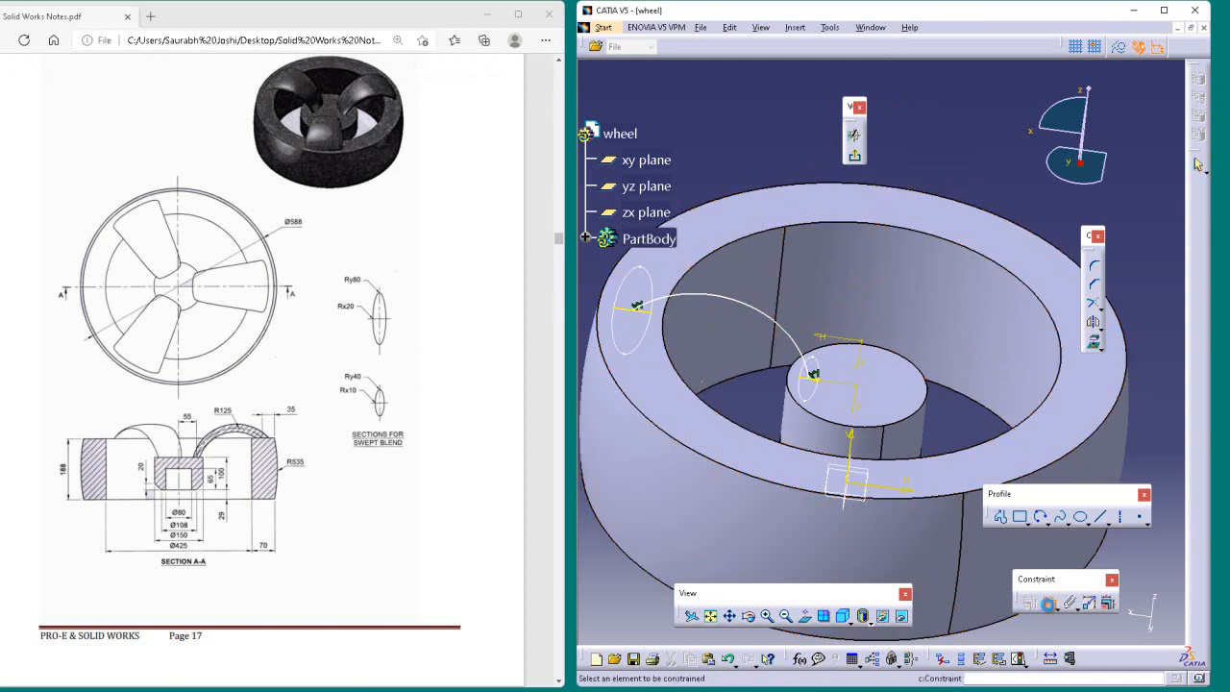
{"action": "left_click", "coordinate": [737, 298]}
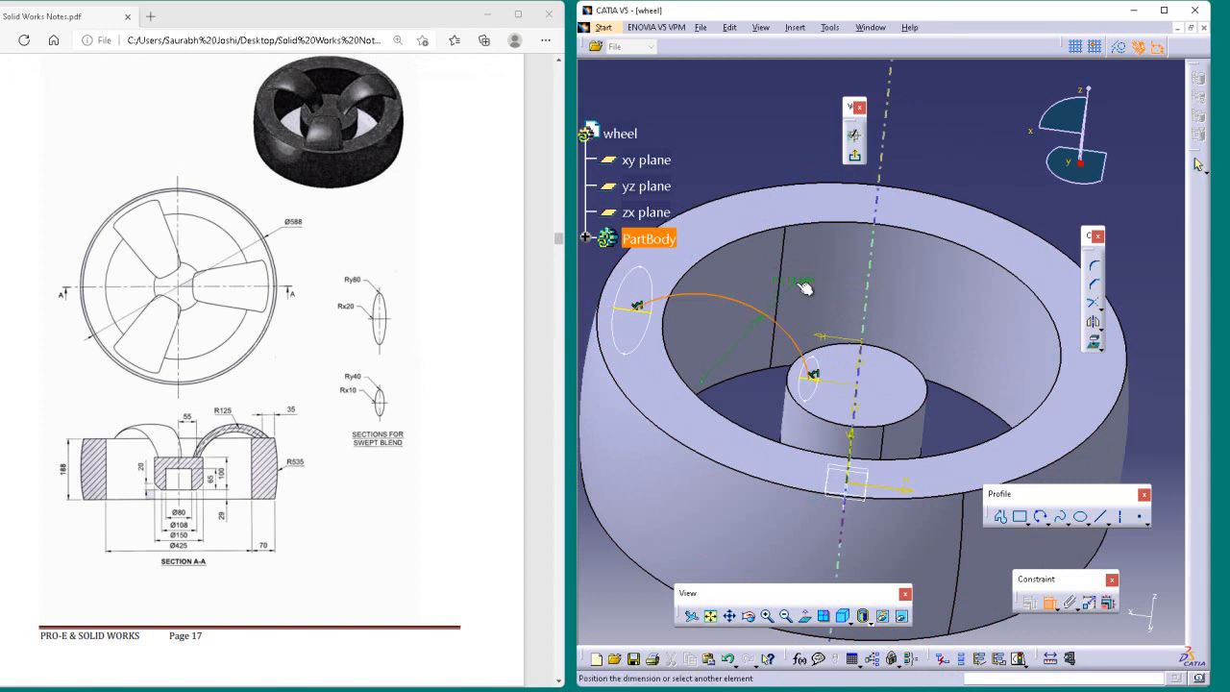
{"action": "left_click", "coordinate": [806, 287]}
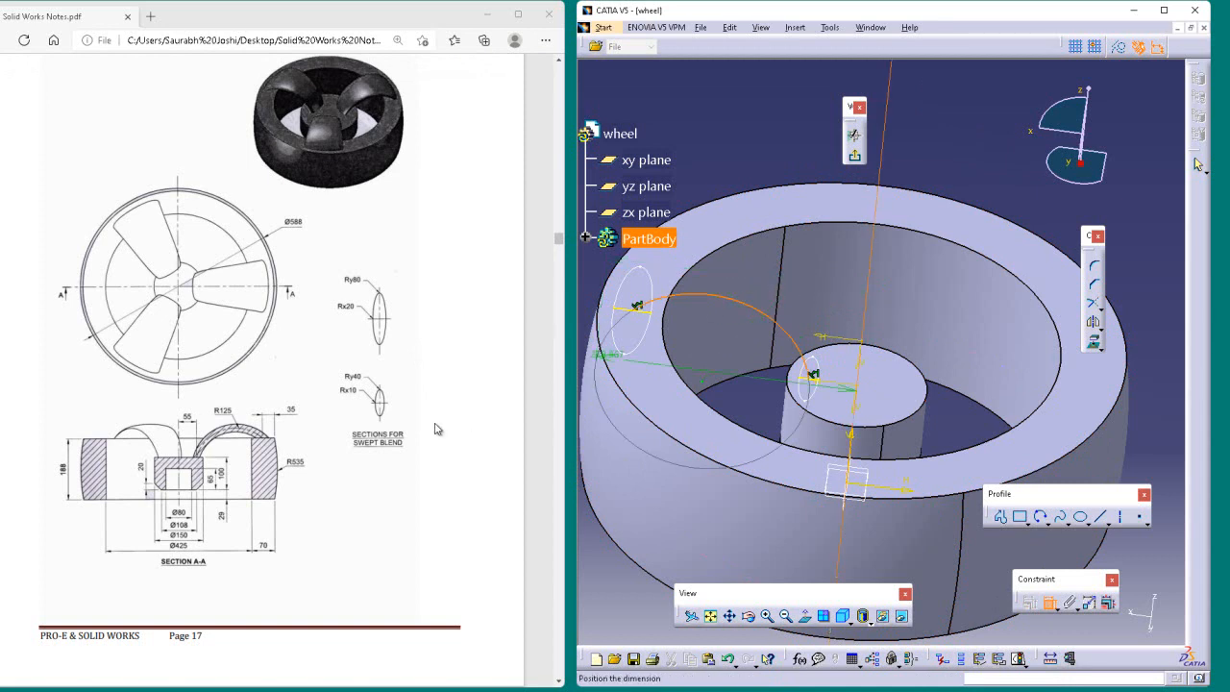
{"action": "key", "text": "Escape"}
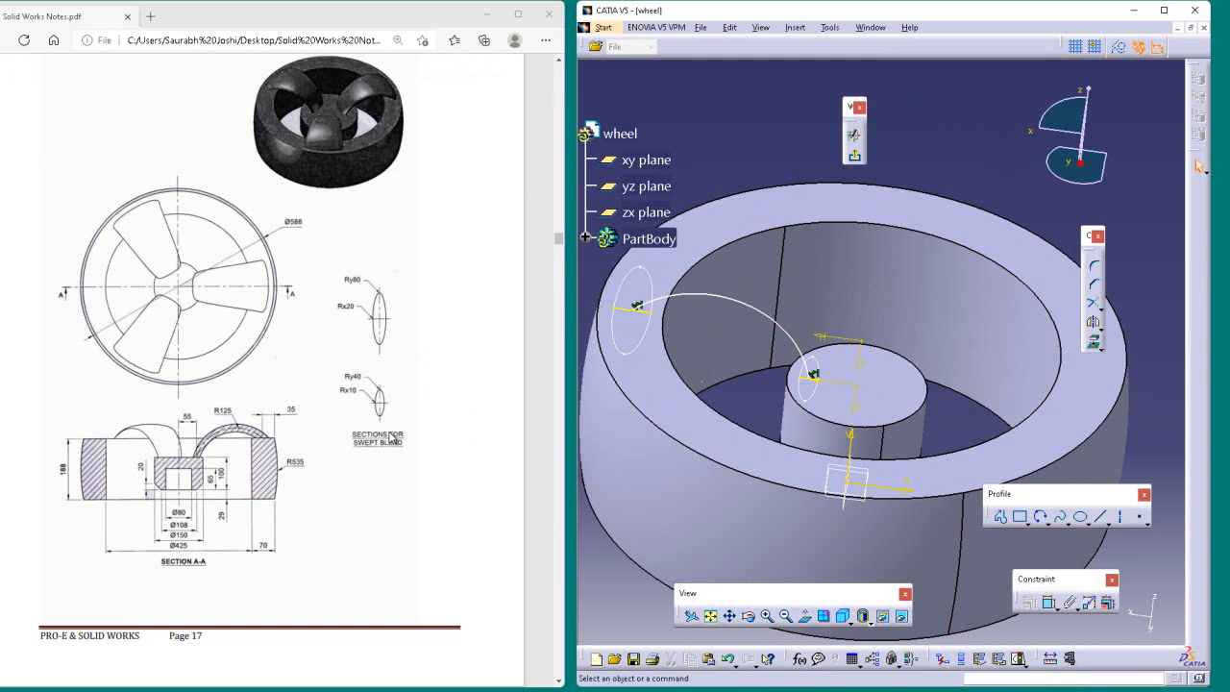
Step: Add a radius dimension to the spoke guide arc and set it to 125 mm
{"action": "left_click", "coordinate": [1055, 603]}
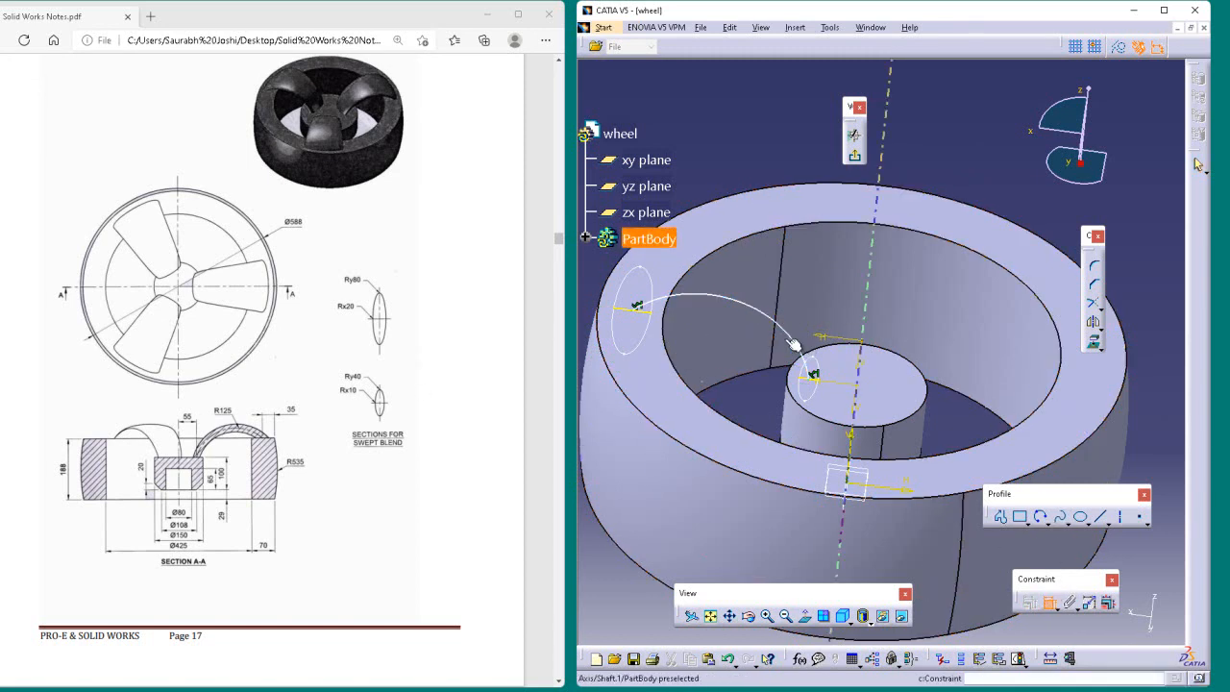
{"action": "left_click", "coordinate": [786, 328]}
{"action": "left_click", "coordinate": [956, 117]}
{"action": "double_click", "coordinate": [957, 114]}
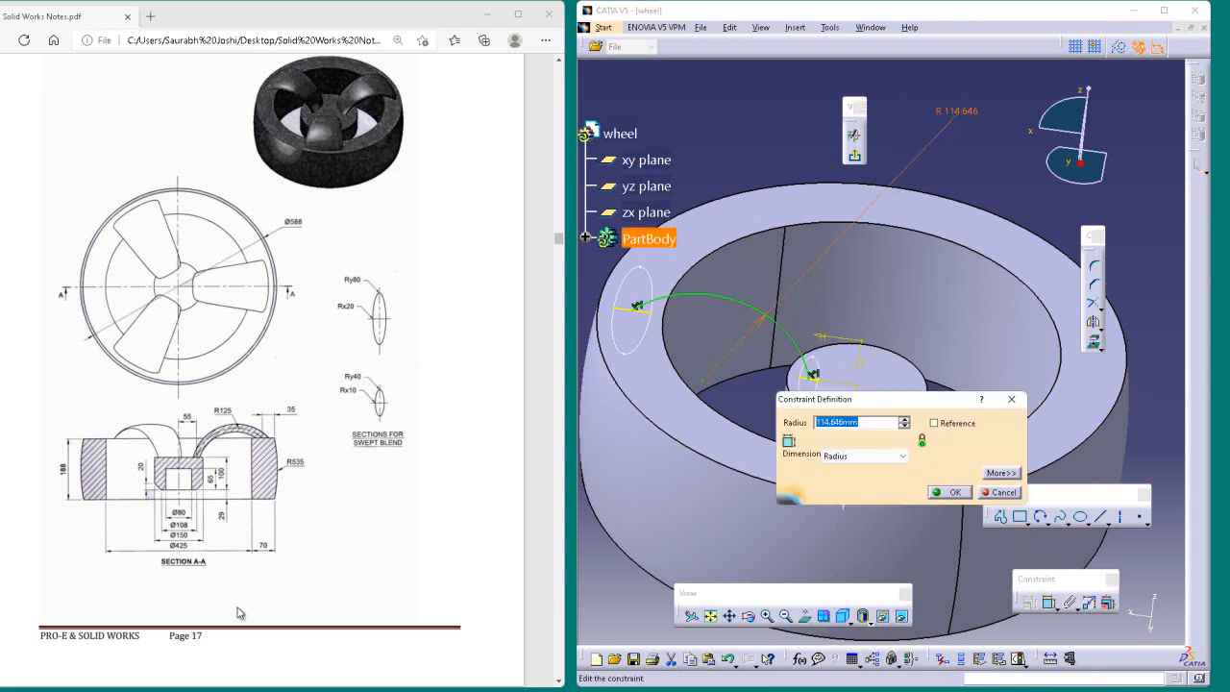
{"action": "type", "text": "125"}
{"action": "key", "text": "Return"}
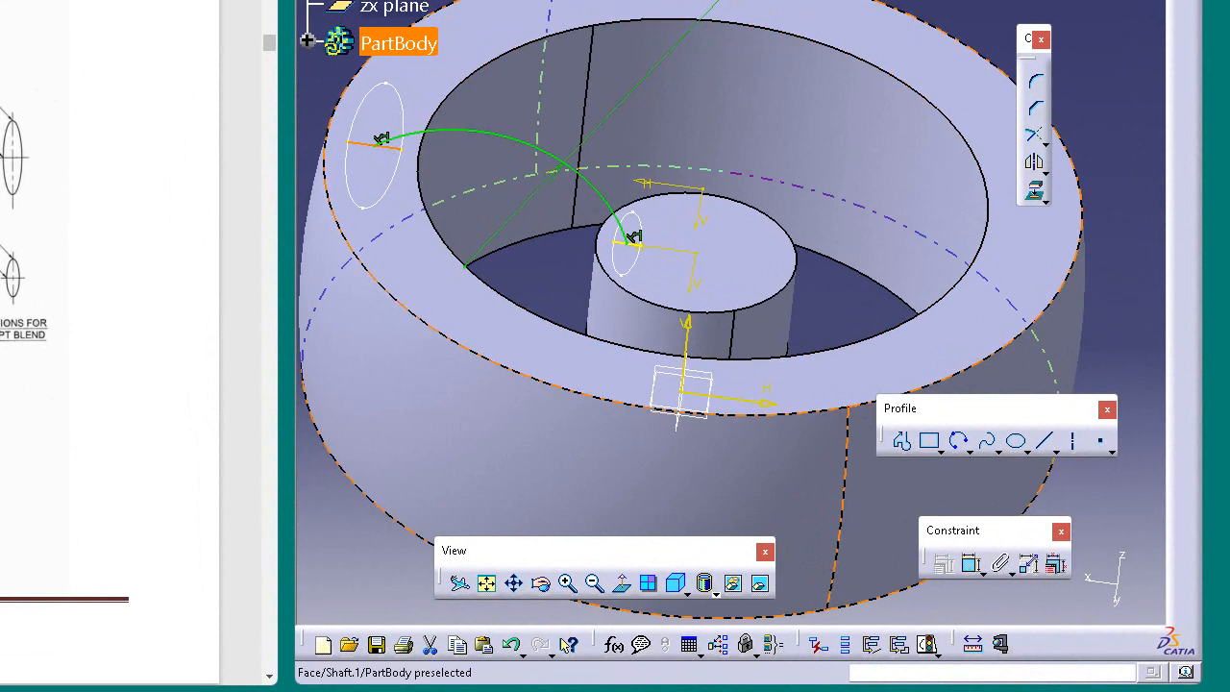
{"action": "right_click", "coordinate": [396, 157]}
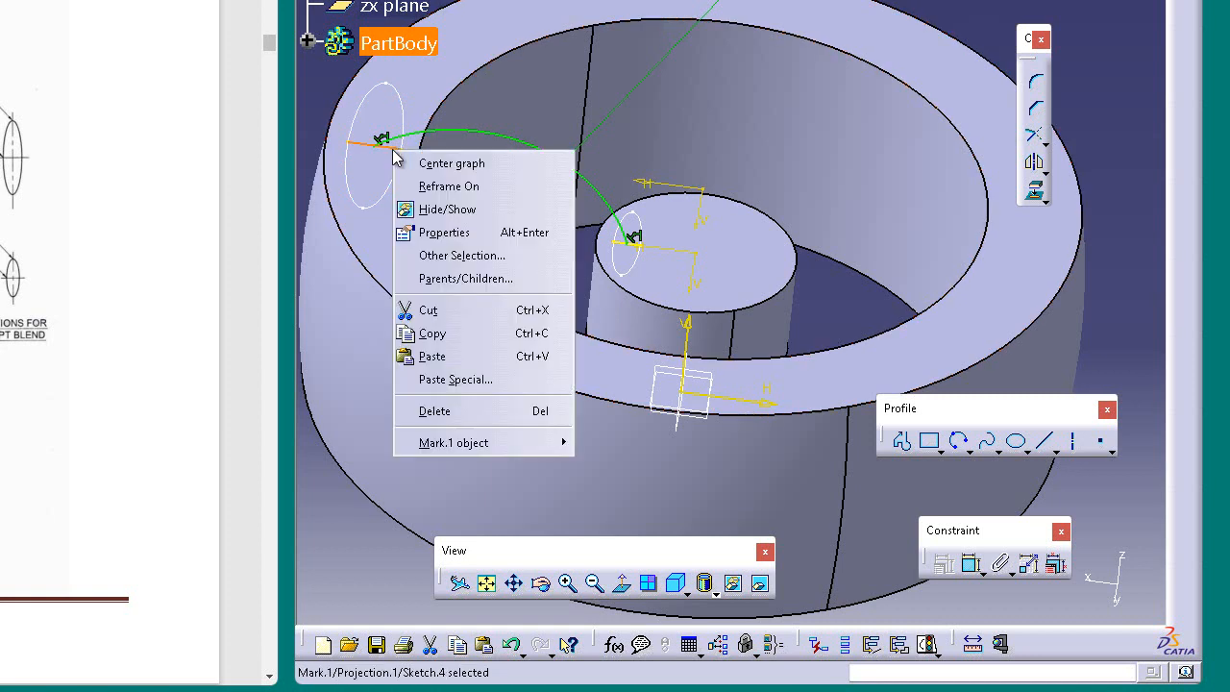
{"action": "mouse_move", "coordinate": [426, 444]}
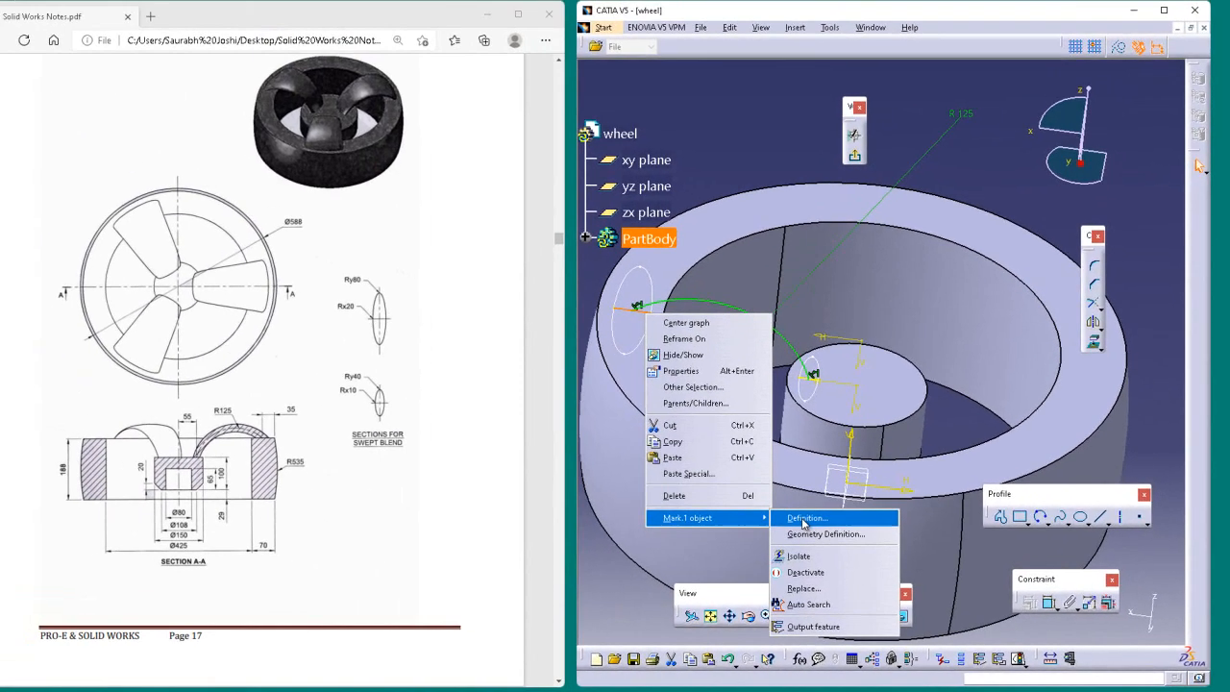
{"action": "left_click", "coordinate": [620, 445]}
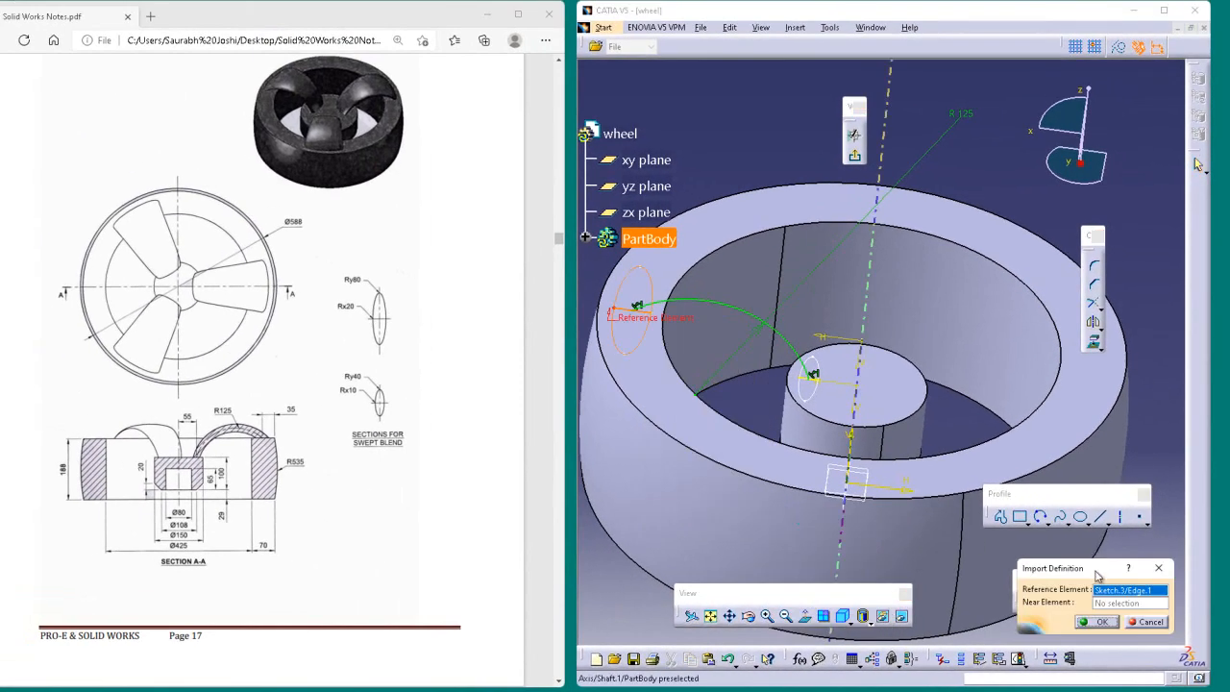
{"action": "left_click", "coordinate": [1138, 626]}
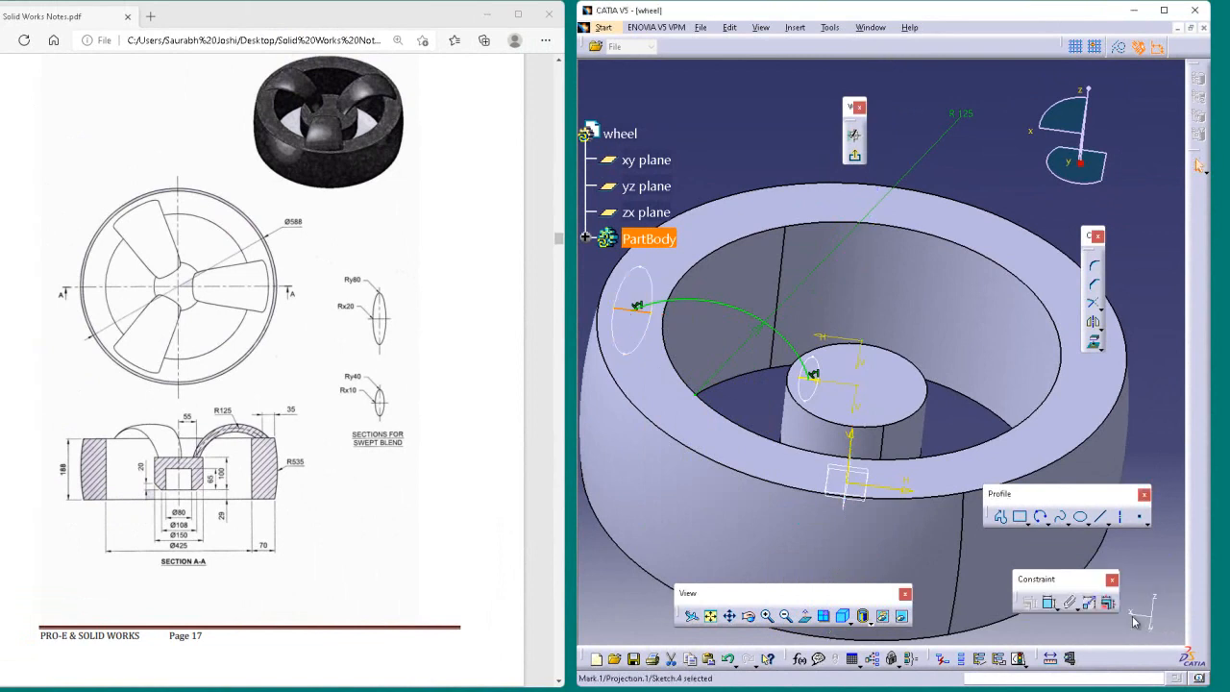
Step: Convert the rim ellipse's projected line in the spoke guide sketch into a construction element
{"action": "right_click", "coordinate": [641, 313]}
{"action": "mouse_move", "coordinate": [702, 517]}
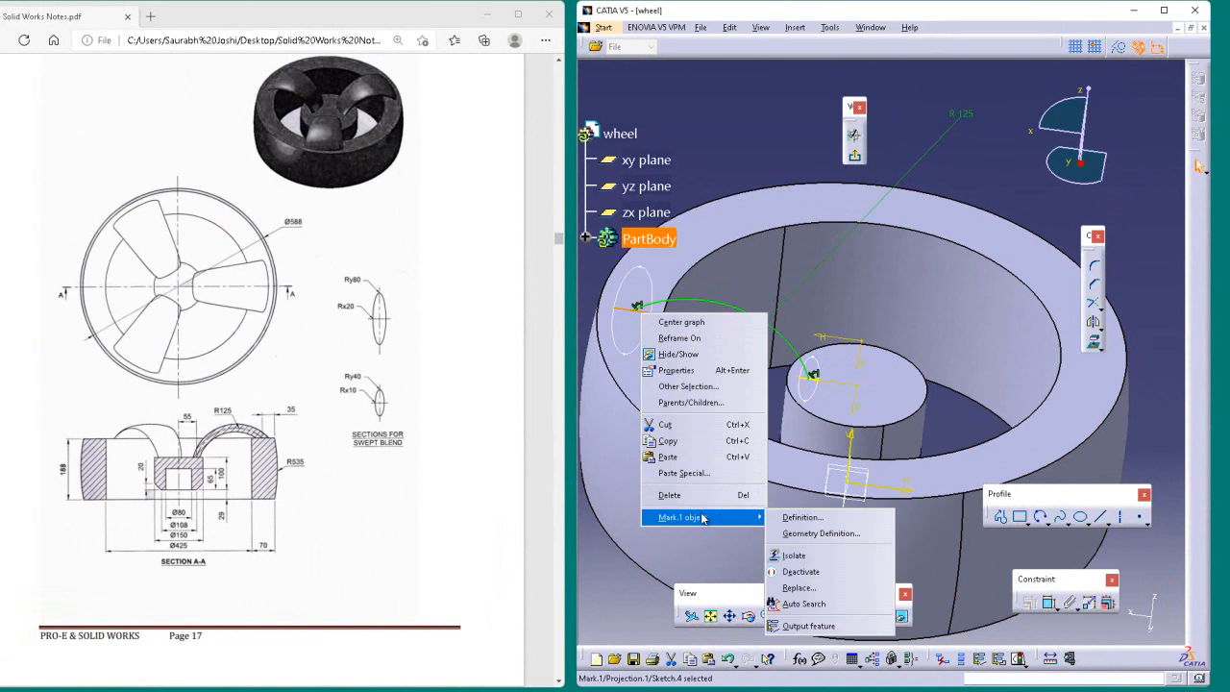
{"action": "left_click", "coordinate": [820, 534]}
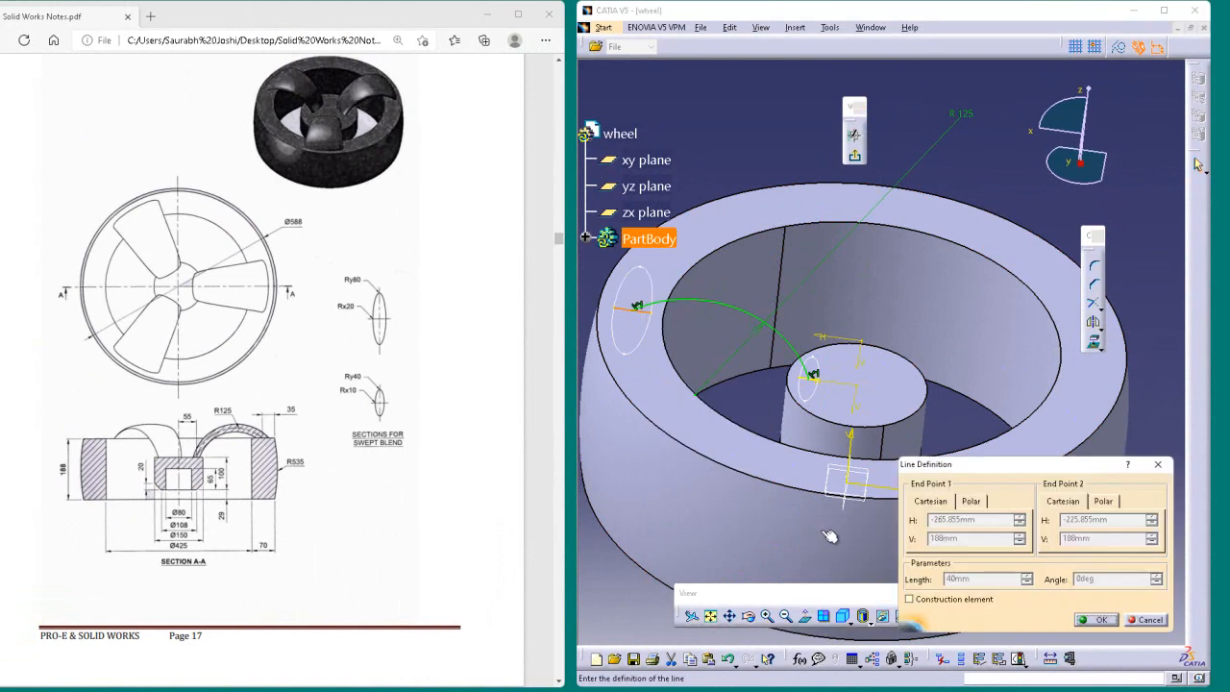
{"action": "left_click", "coordinate": [909, 600]}
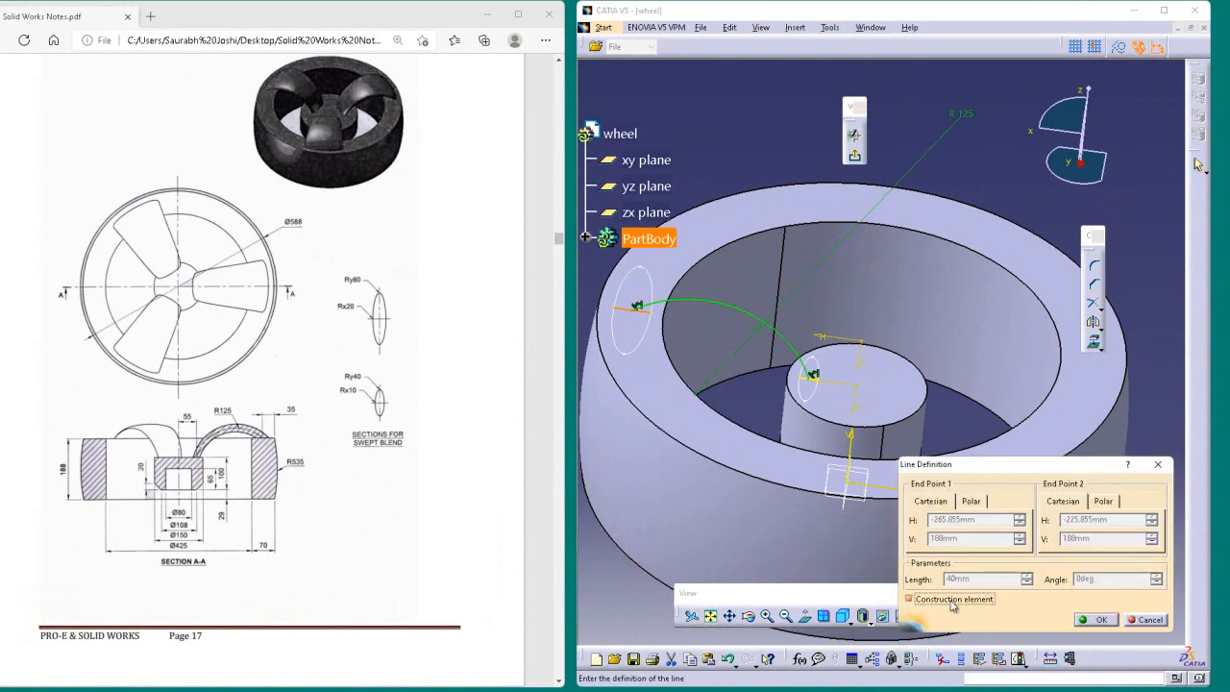
{"action": "left_click", "coordinate": [1092, 620]}
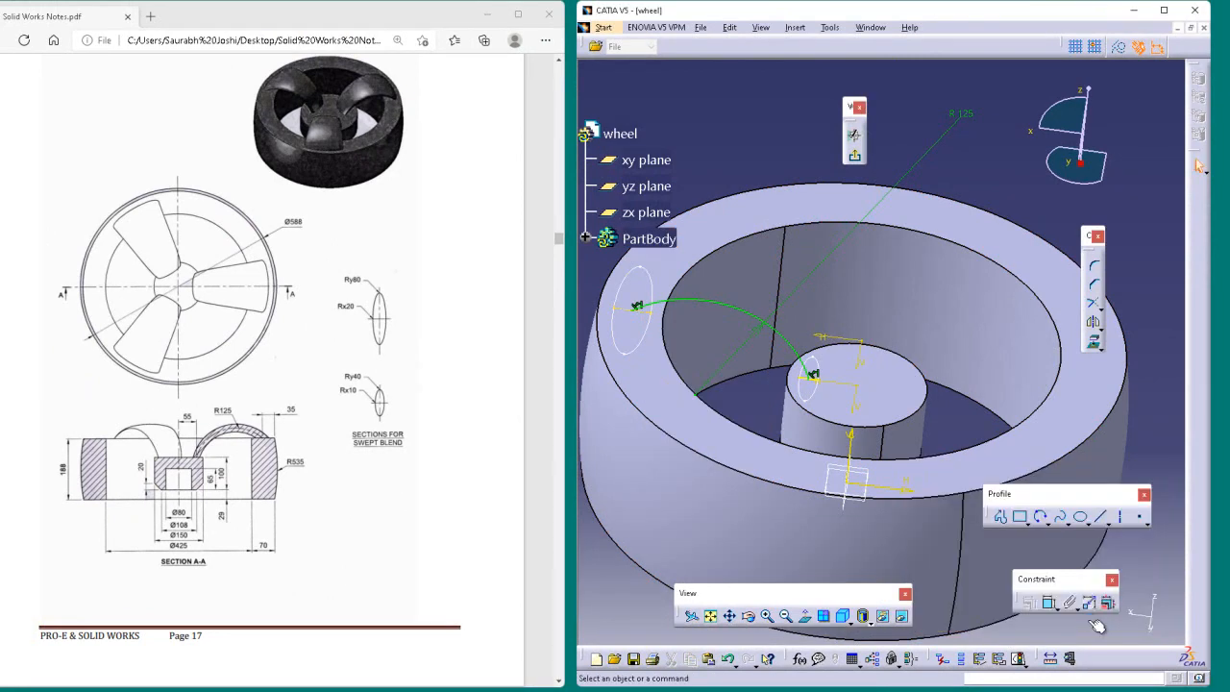
Step: Delete the hub ellipse's projected line from the spoke guide sketch and exit the sketch
{"action": "left_click", "coordinate": [814, 377]}
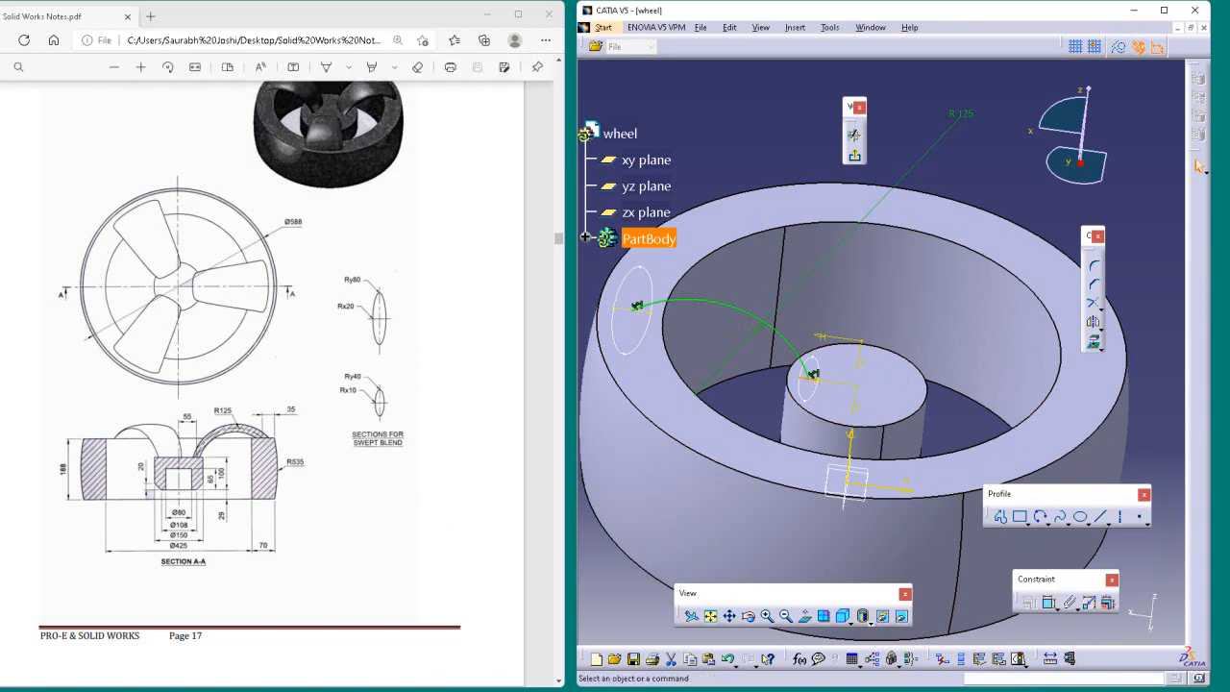
{"action": "key", "text": "Escape"}
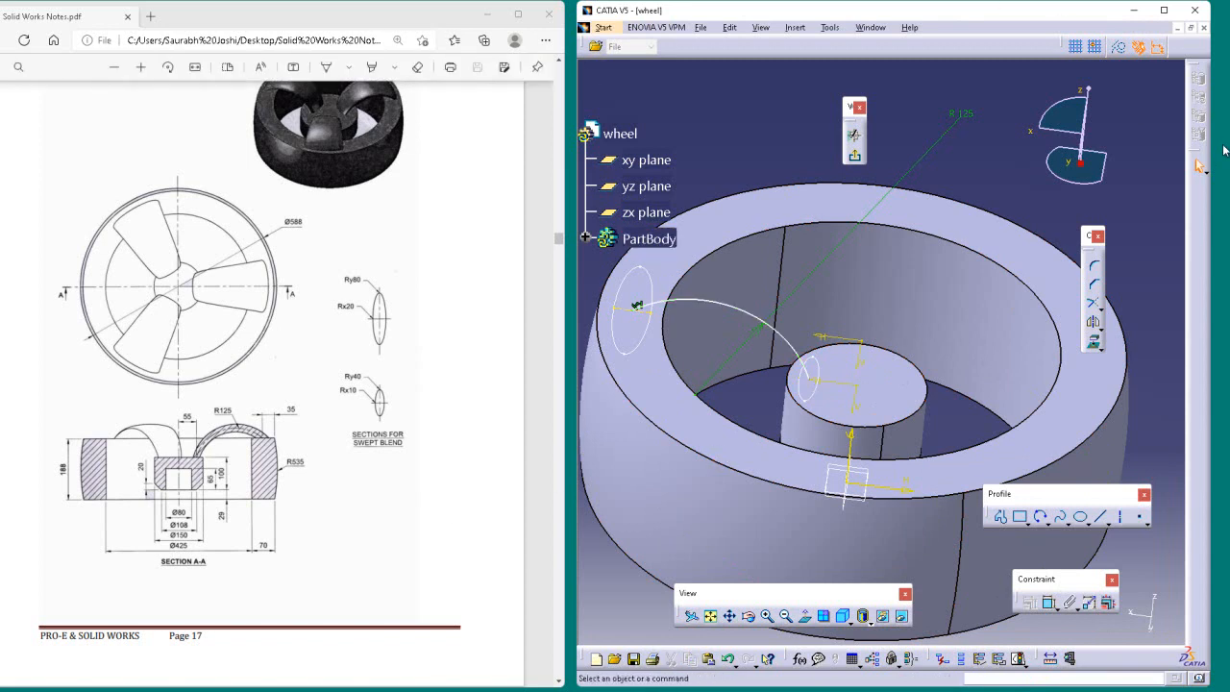
{"action": "left_click", "coordinate": [851, 158]}
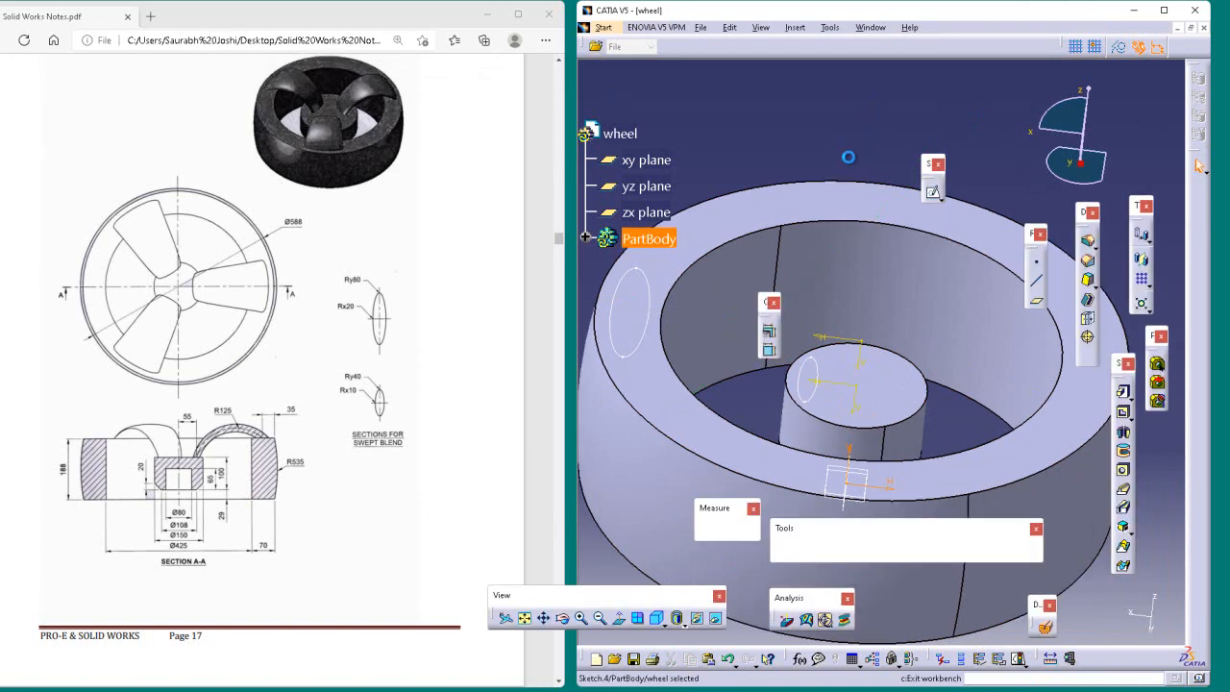
{"action": "left_click", "coordinate": [845, 147]}
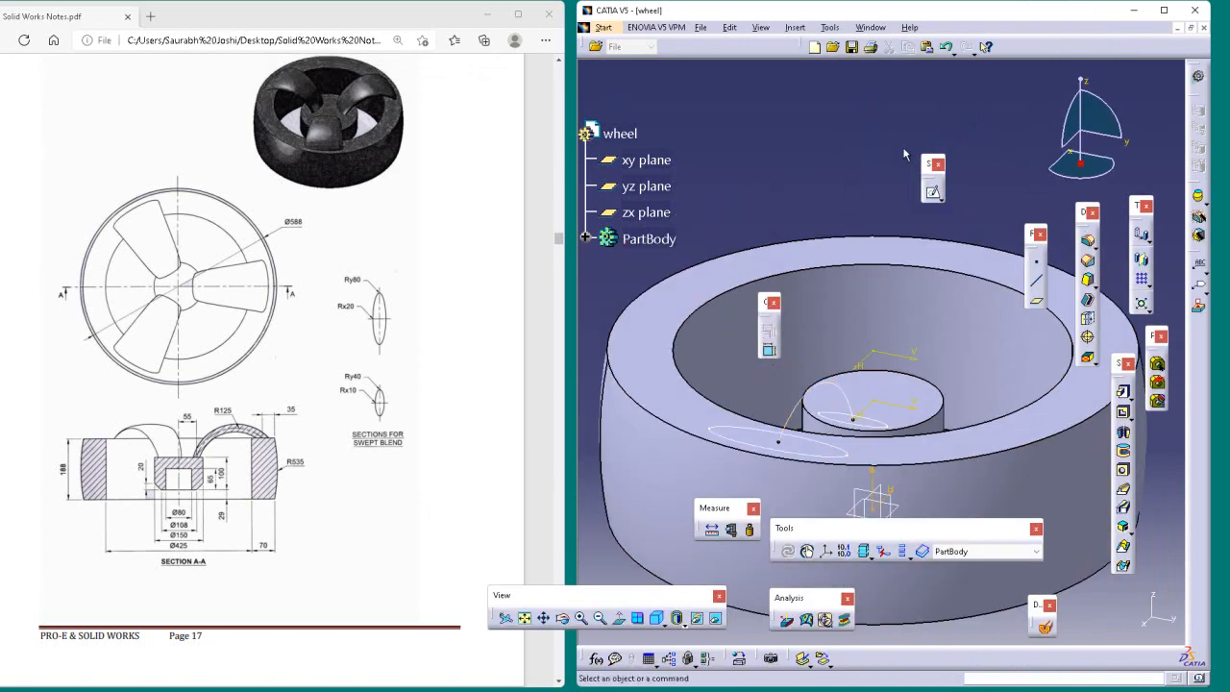
Step: Start a Multi-Sections Solid with the hub ellipse as the first section and the rim ellipse as the second
{"action": "left_click", "coordinate": [1139, 520]}
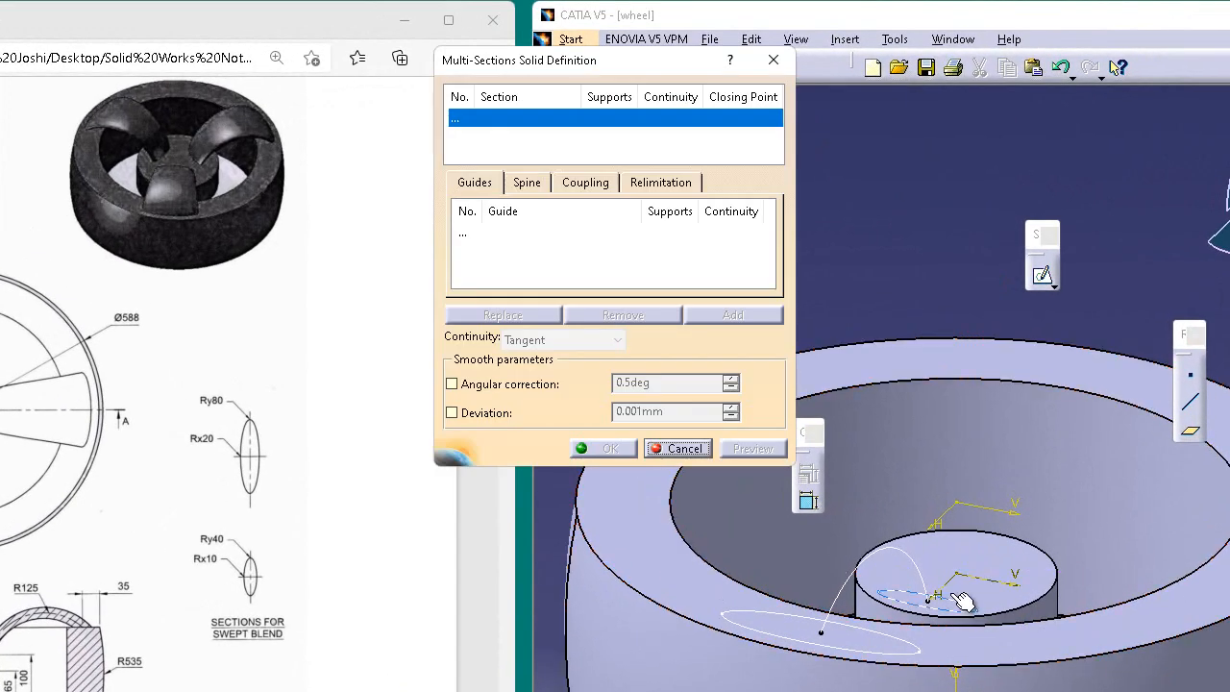
{"action": "left_click", "coordinate": [977, 620]}
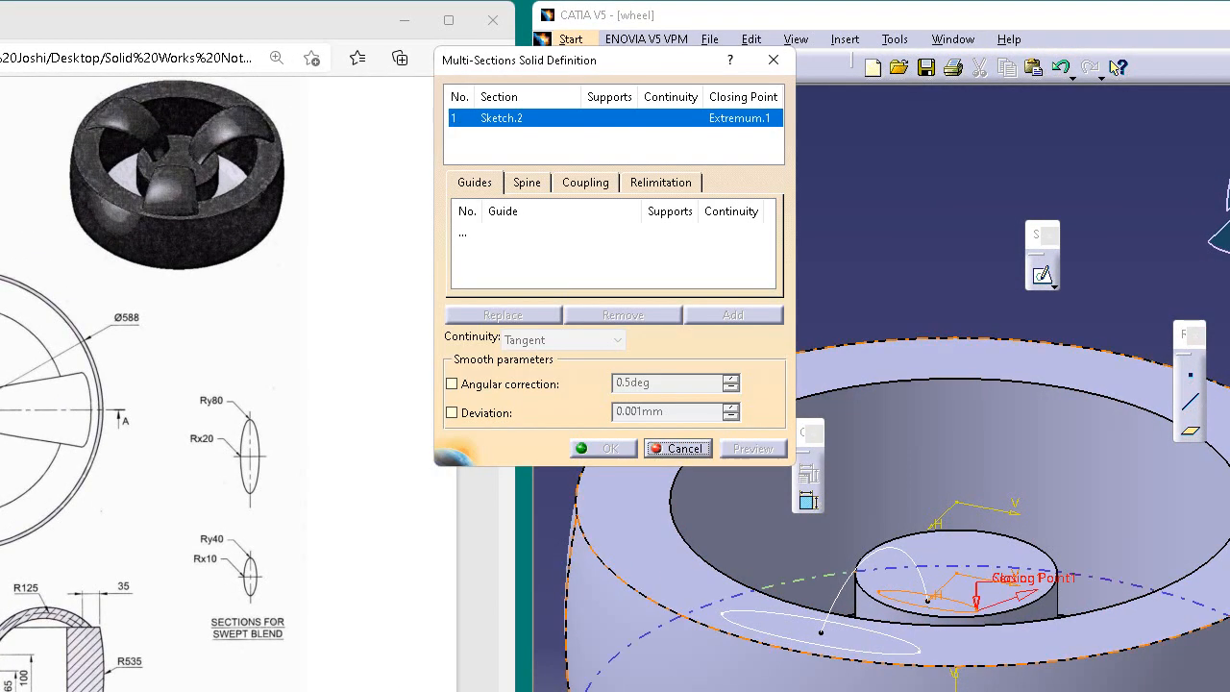
{"action": "left_click", "coordinate": [928, 663]}
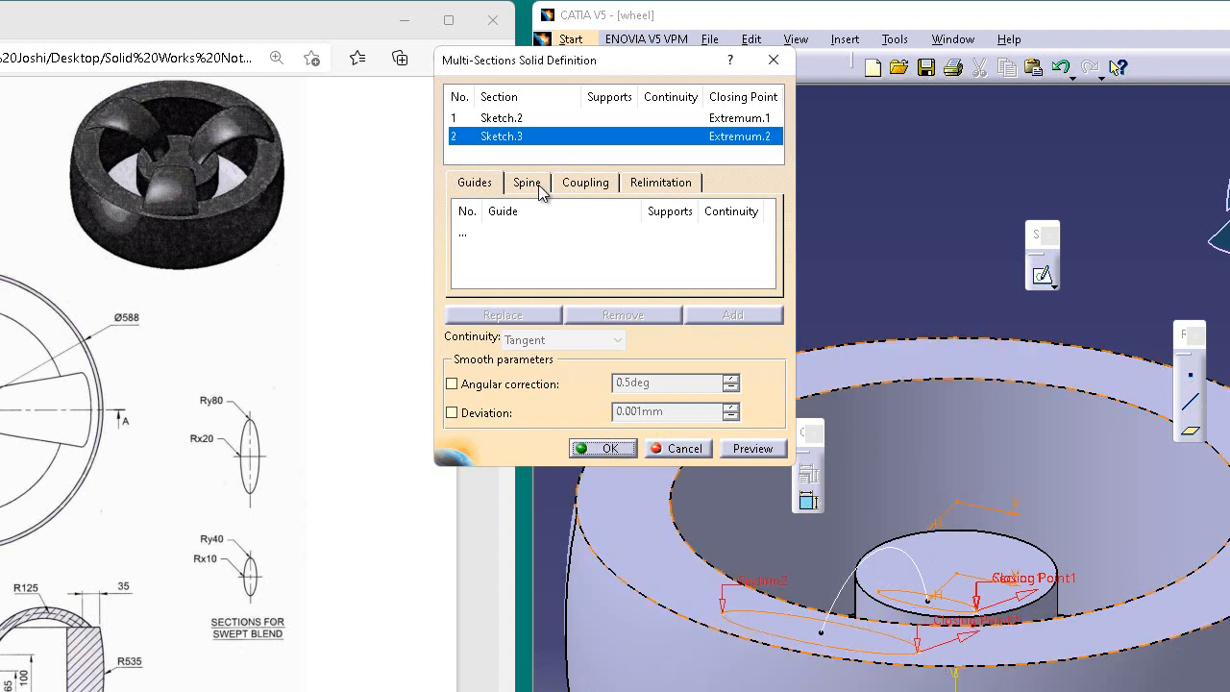
Step: Set the R125 guide arc sketch as the spine of the multi-sections solid and preview the spoke
{"action": "left_click", "coordinate": [528, 183]}
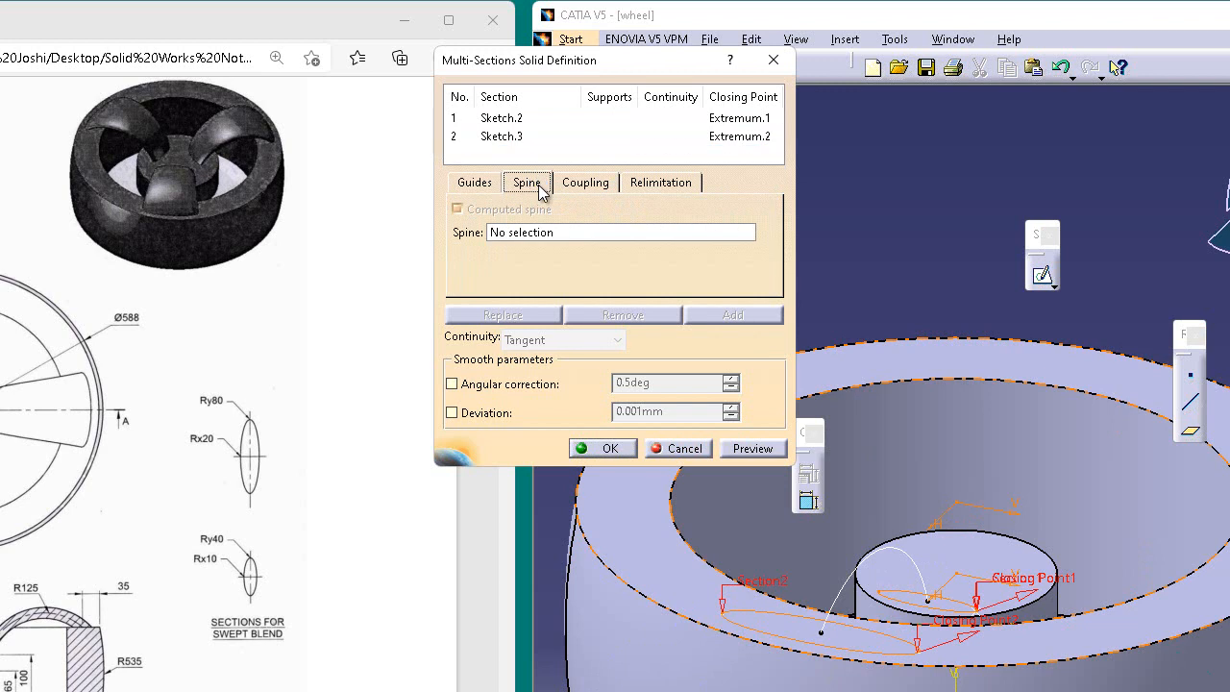
{"action": "left_click", "coordinate": [580, 233]}
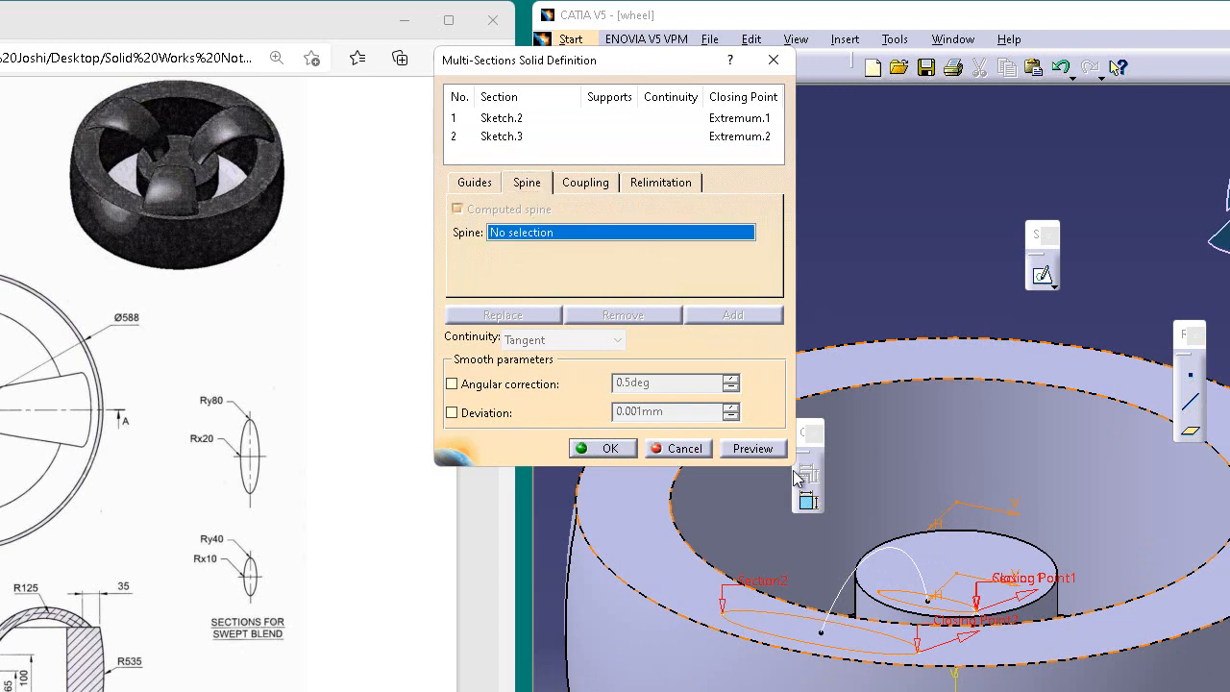
{"action": "left_click", "coordinate": [857, 577]}
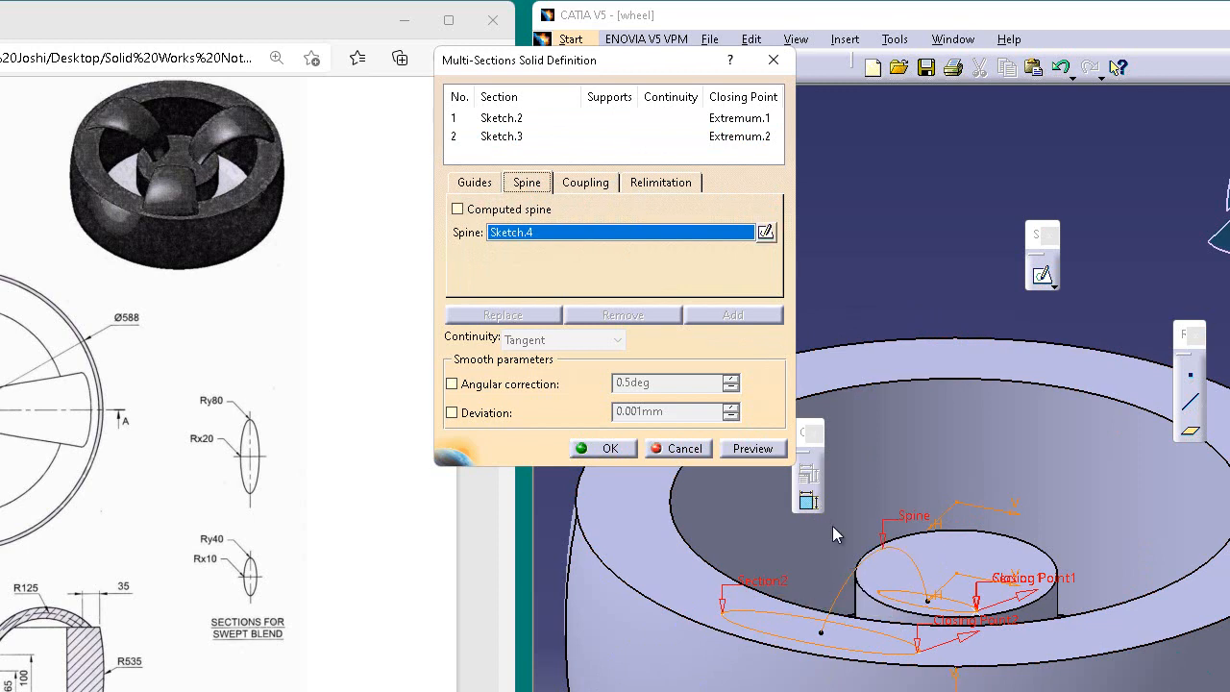
{"action": "left_click", "coordinate": [755, 449]}
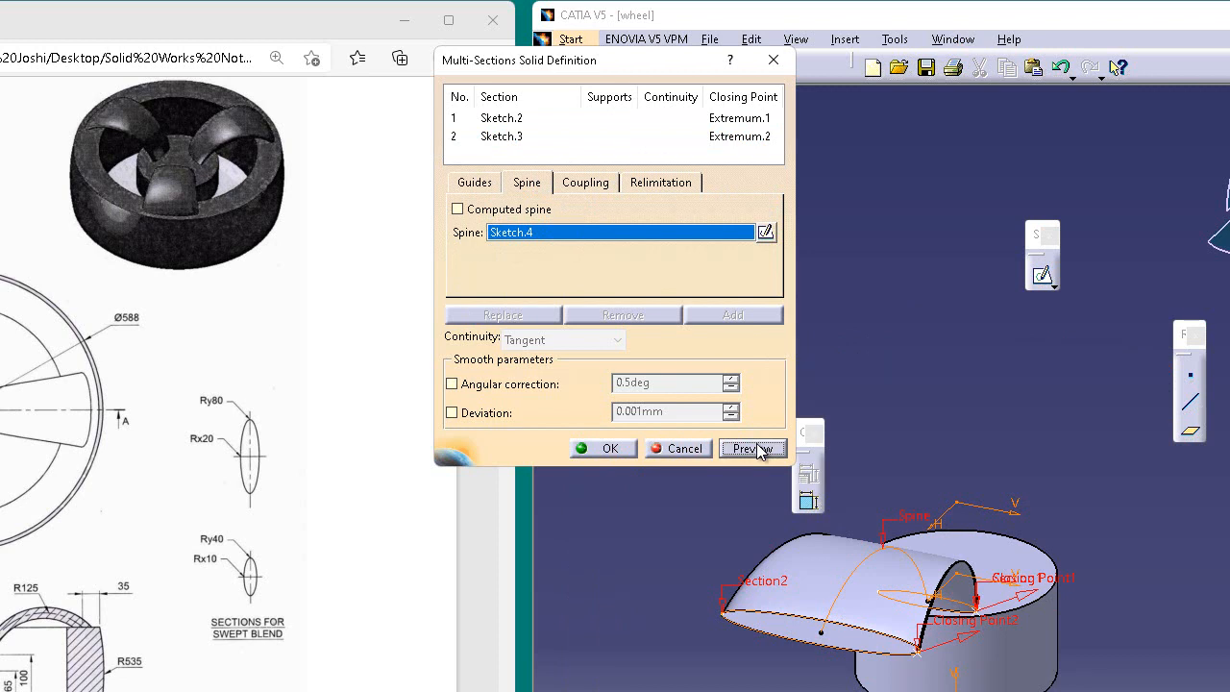
Step: Reverse the closing point direction on the rim ellipse section, preview the spoke again and create the solid
{"action": "left_click", "coordinate": [975, 636]}
{"action": "left_click", "coordinate": [771, 453]}
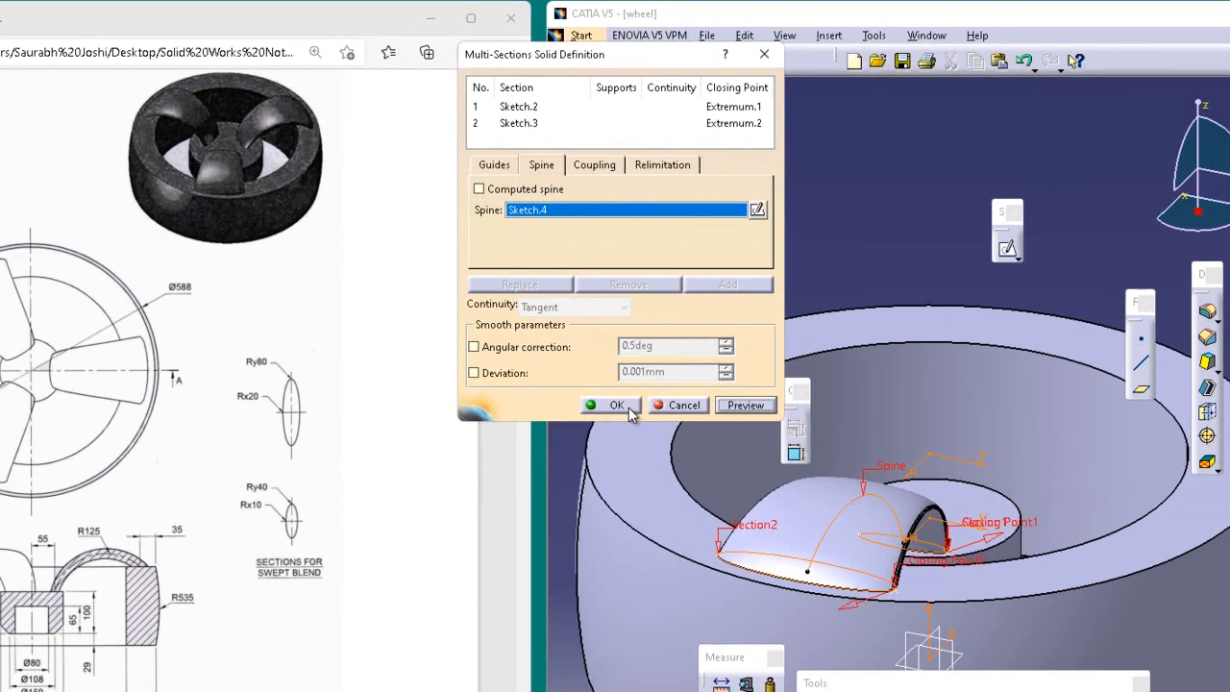
{"action": "left_click", "coordinate": [608, 449]}
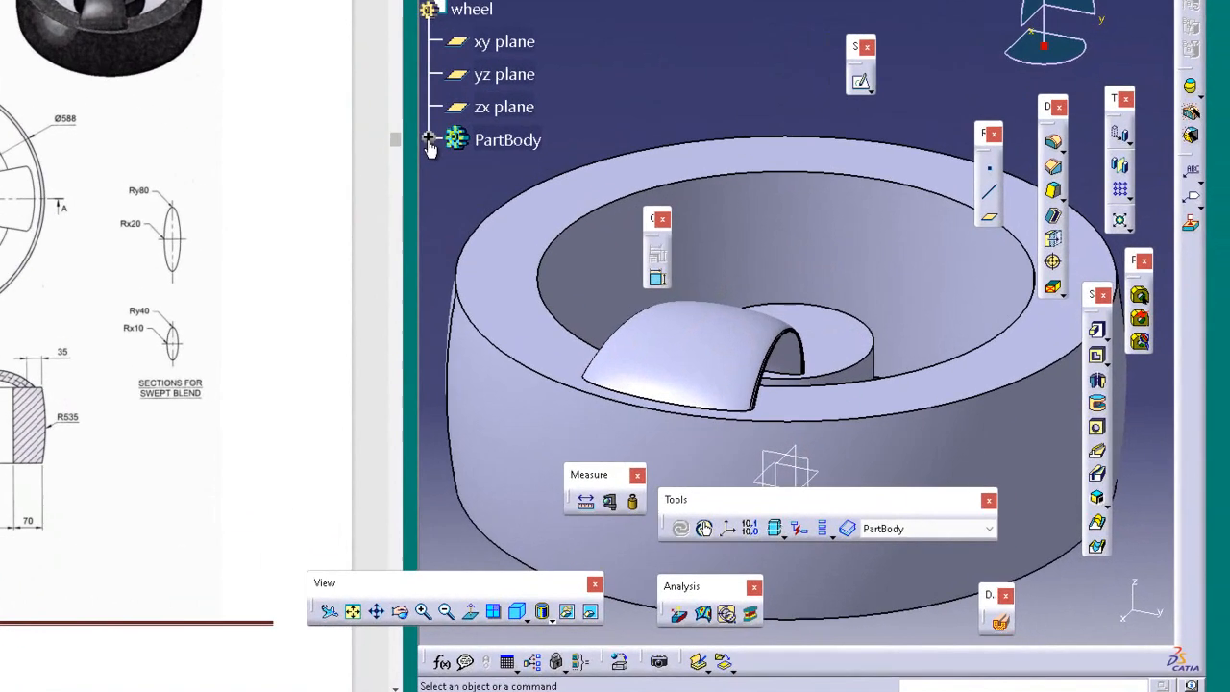
Step: Start a Circular Pattern of the spoke's multi-sections solid with the hub's circular face as the reference element
{"action": "left_click", "coordinate": [584, 238]}
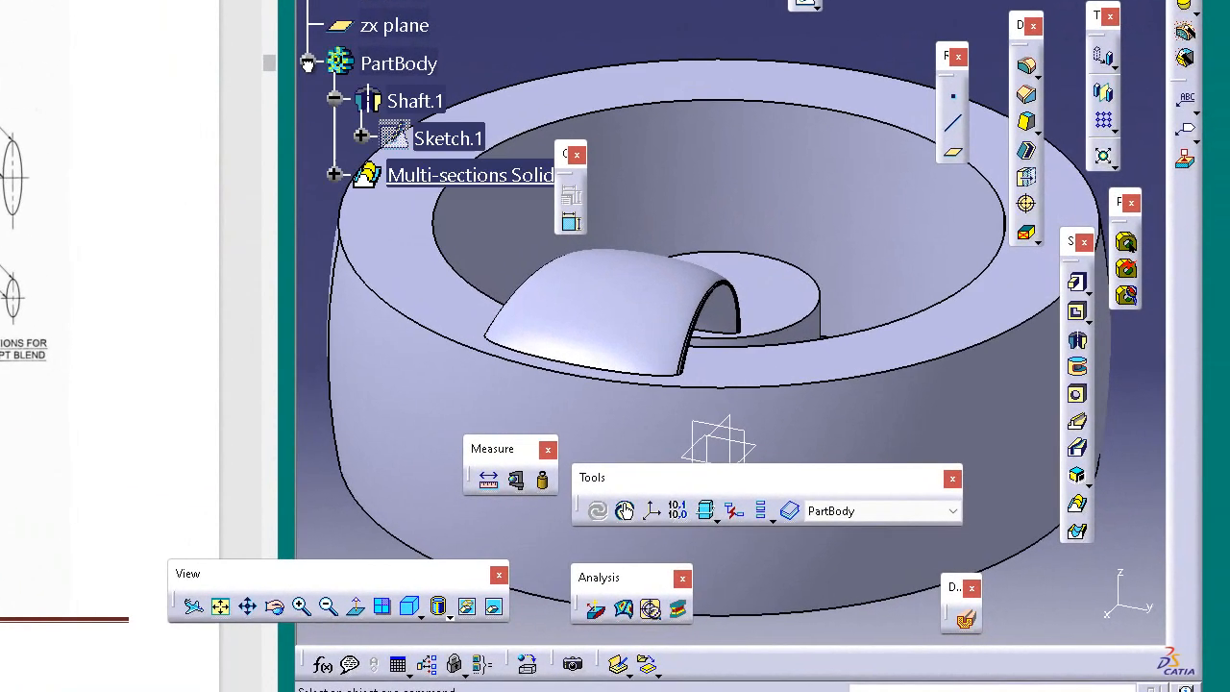
{"action": "left_click", "coordinate": [478, 181]}
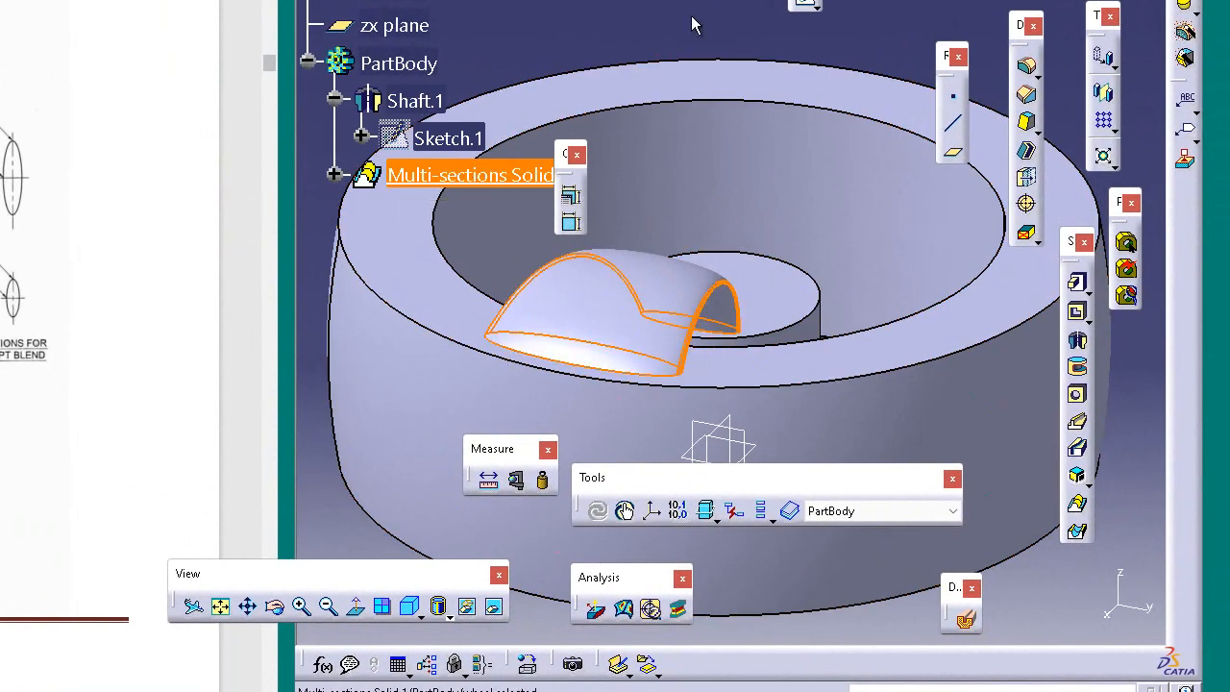
{"action": "left_click", "coordinate": [1113, 127]}
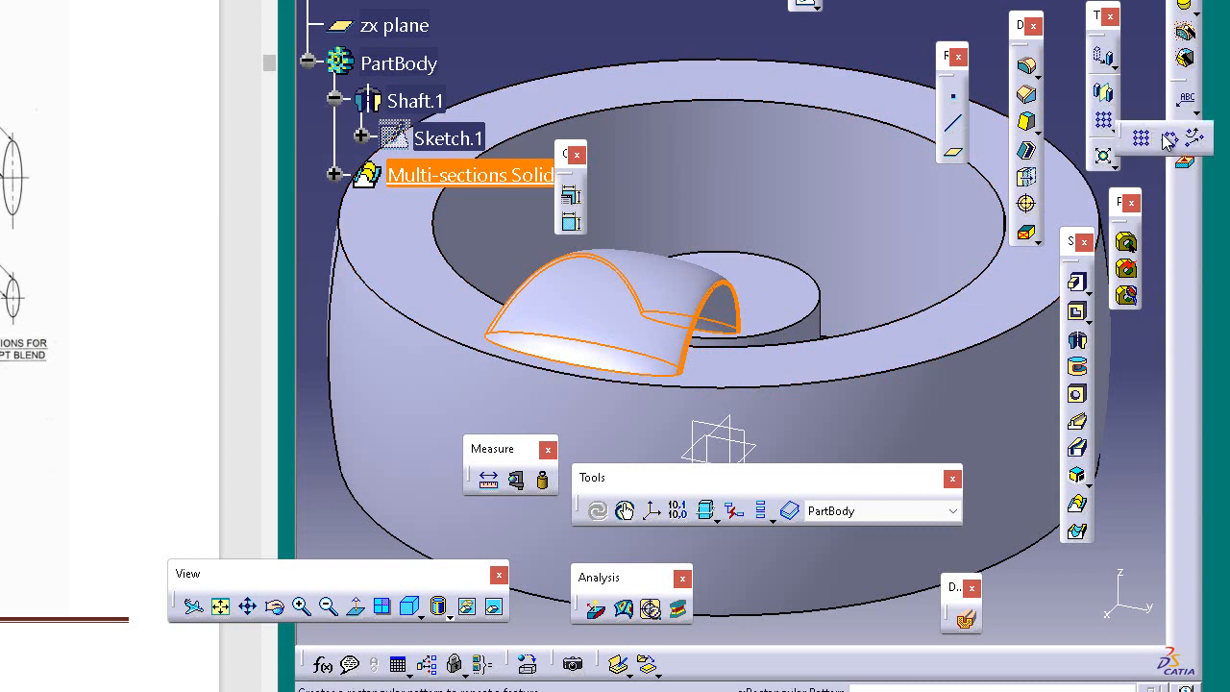
{"action": "left_click", "coordinate": [1169, 139]}
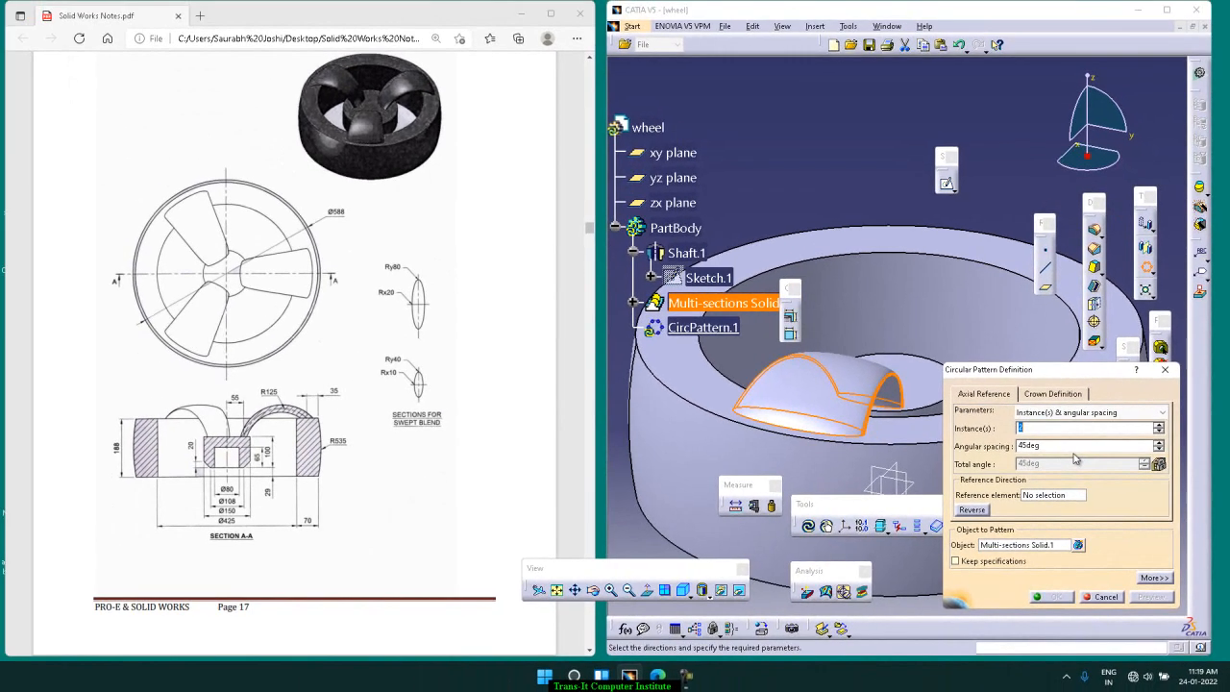
{"action": "left_click", "coordinate": [1073, 496]}
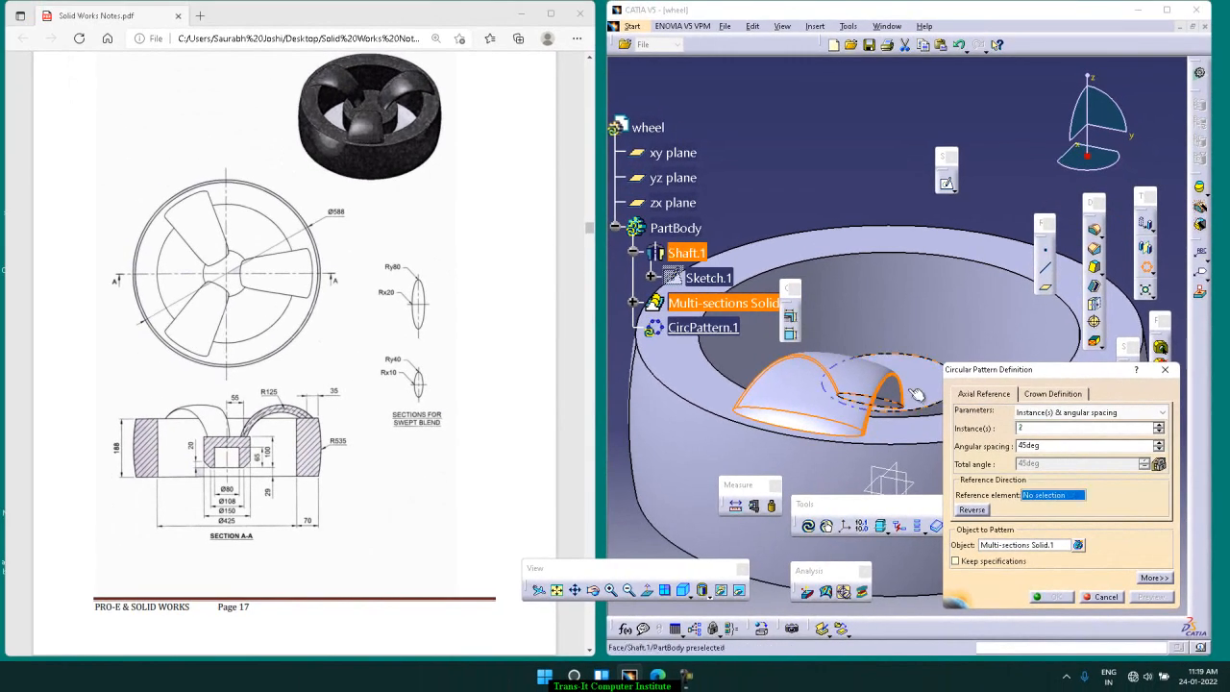
{"action": "left_click", "coordinate": [931, 411]}
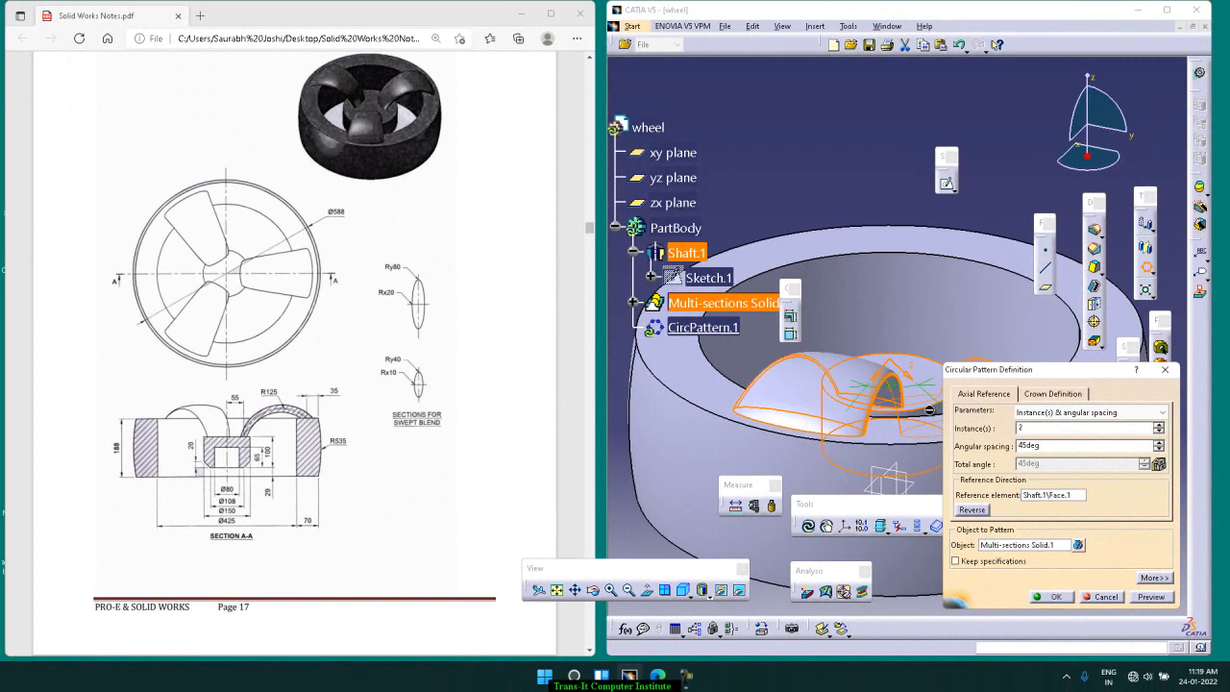
Step: Set the circular pattern to Complete crown with 3 instances and create it
{"action": "left_click", "coordinate": [1087, 413]}
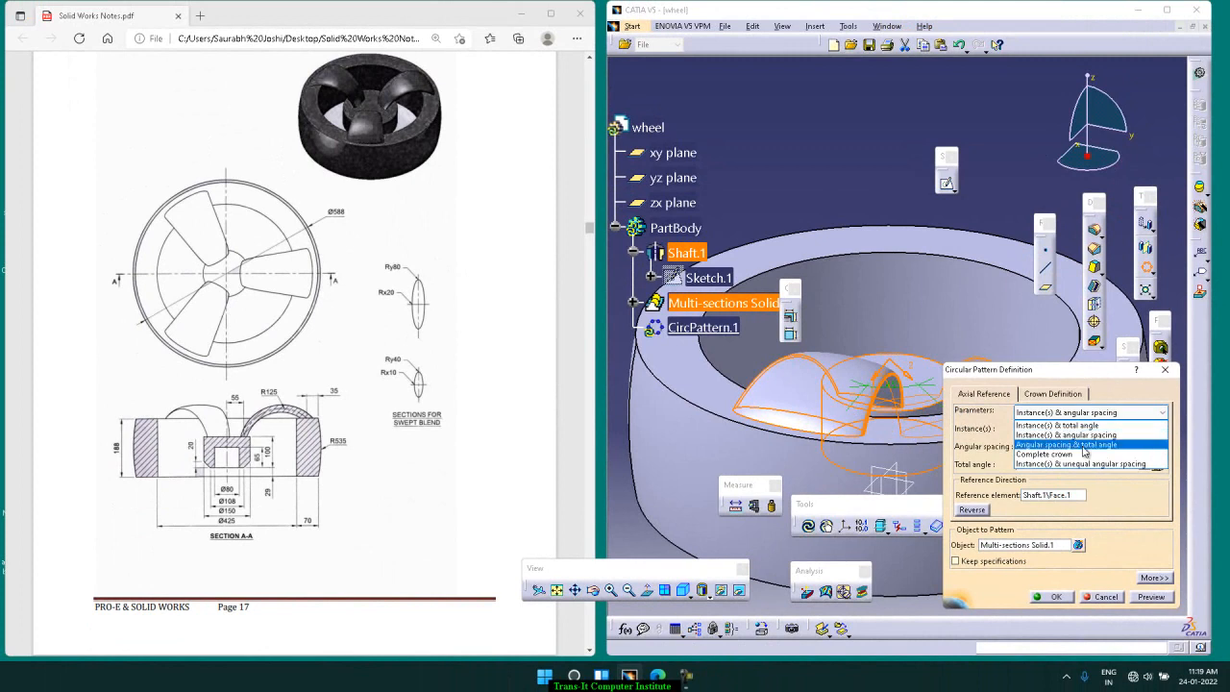
{"action": "left_click", "coordinate": [1082, 454]}
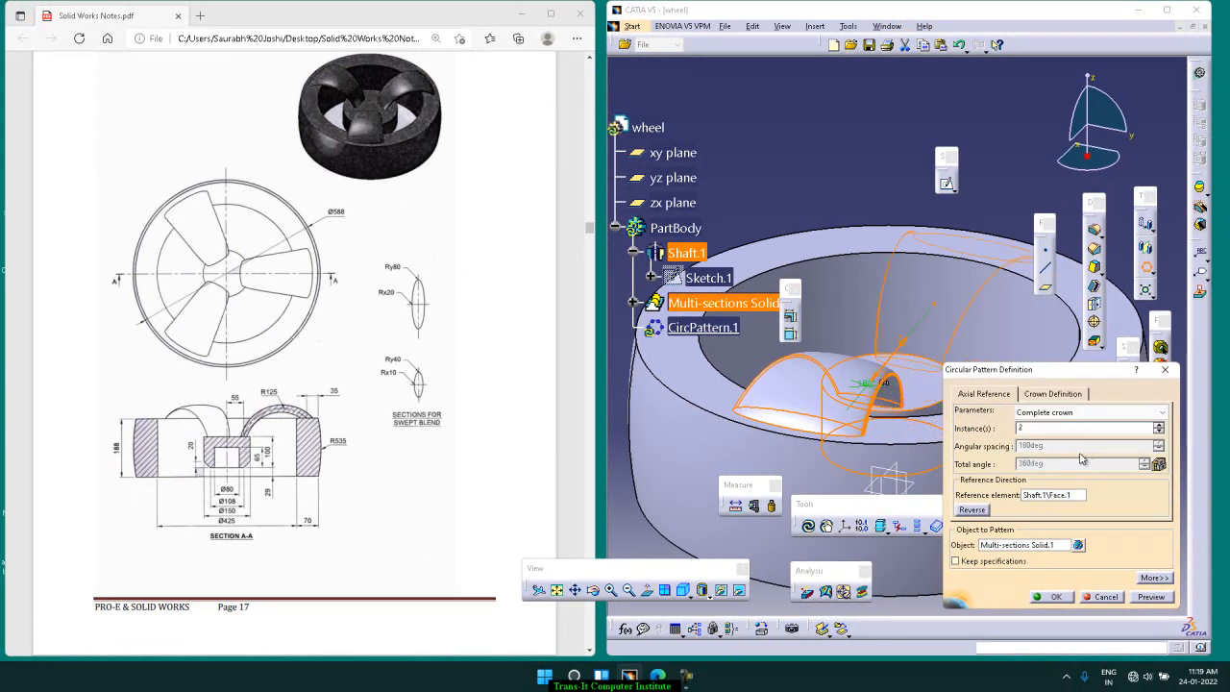
{"action": "left_click", "coordinate": [1161, 425]}
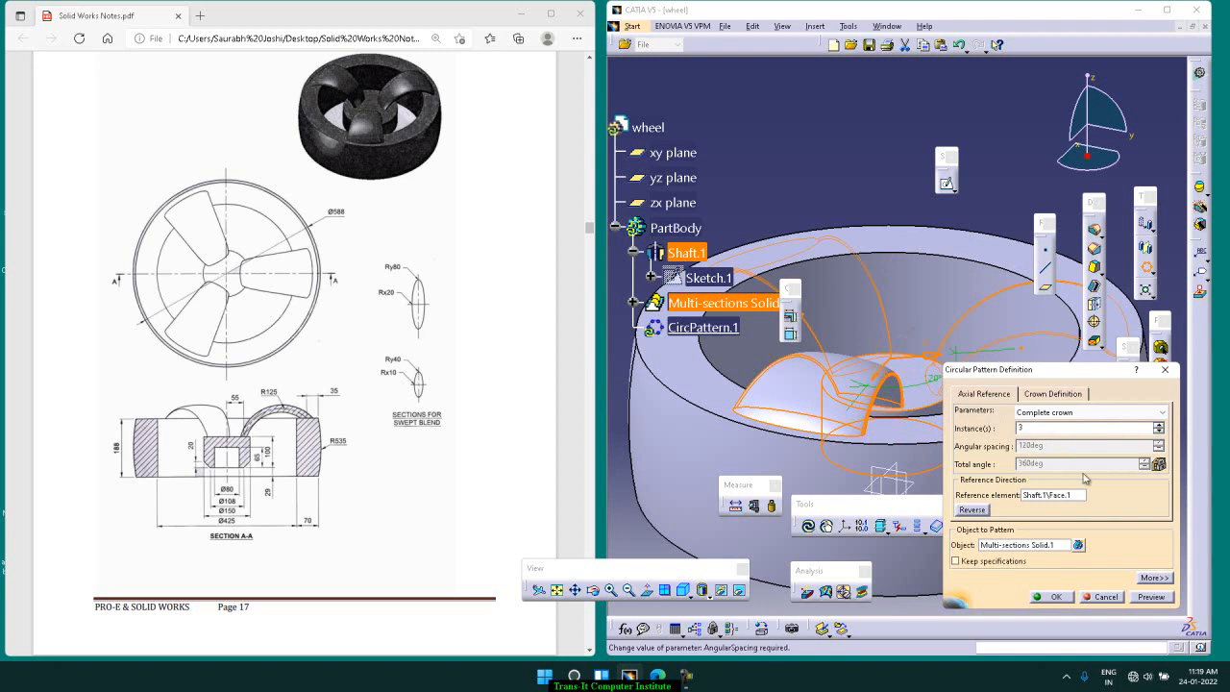
{"action": "left_click", "coordinate": [1057, 597]}
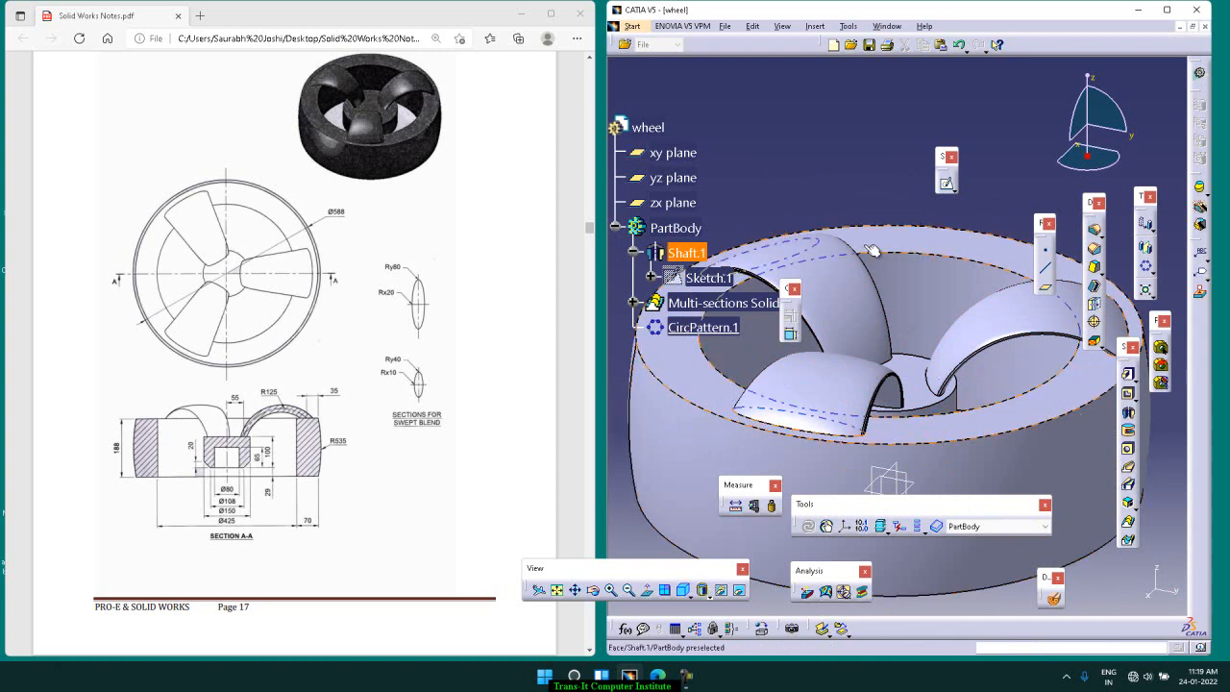
Step: Close the PDF drawing and show the wheel in a maximized window with Shading with Material
{"action": "left_click", "coordinate": [579, 15]}
{"action": "left_click", "coordinate": [1167, 10]}
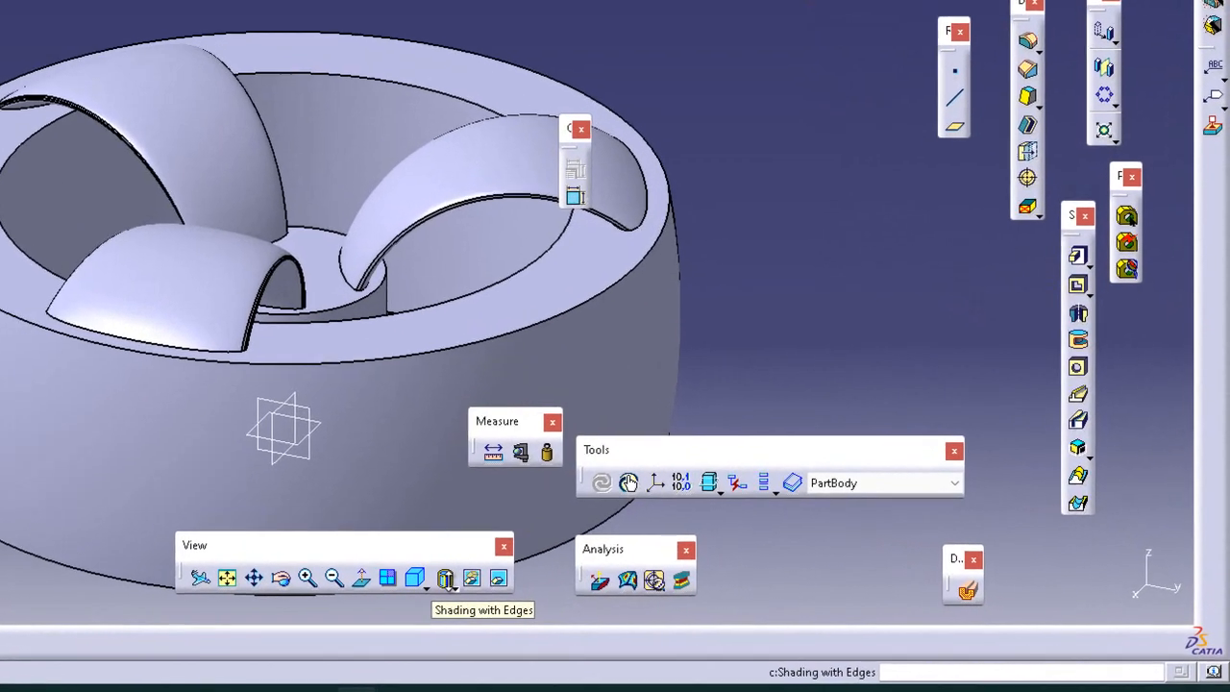
{"action": "left_click", "coordinate": [709, 597]}
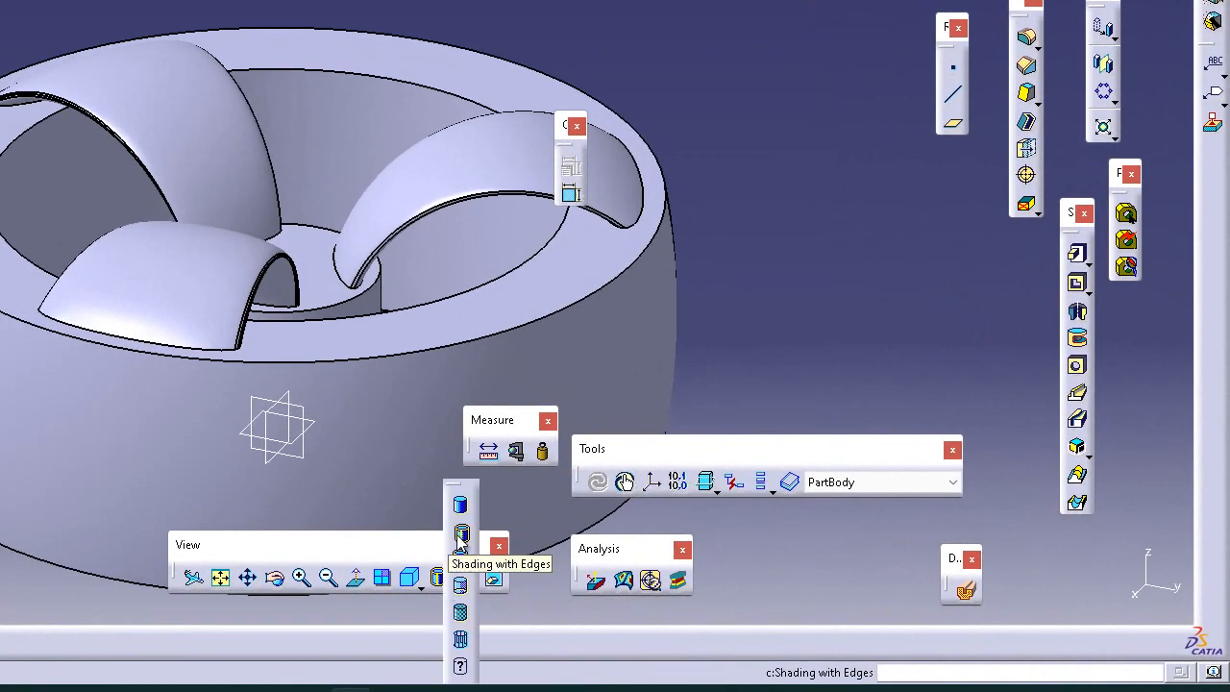
{"action": "left_click", "coordinate": [461, 615]}
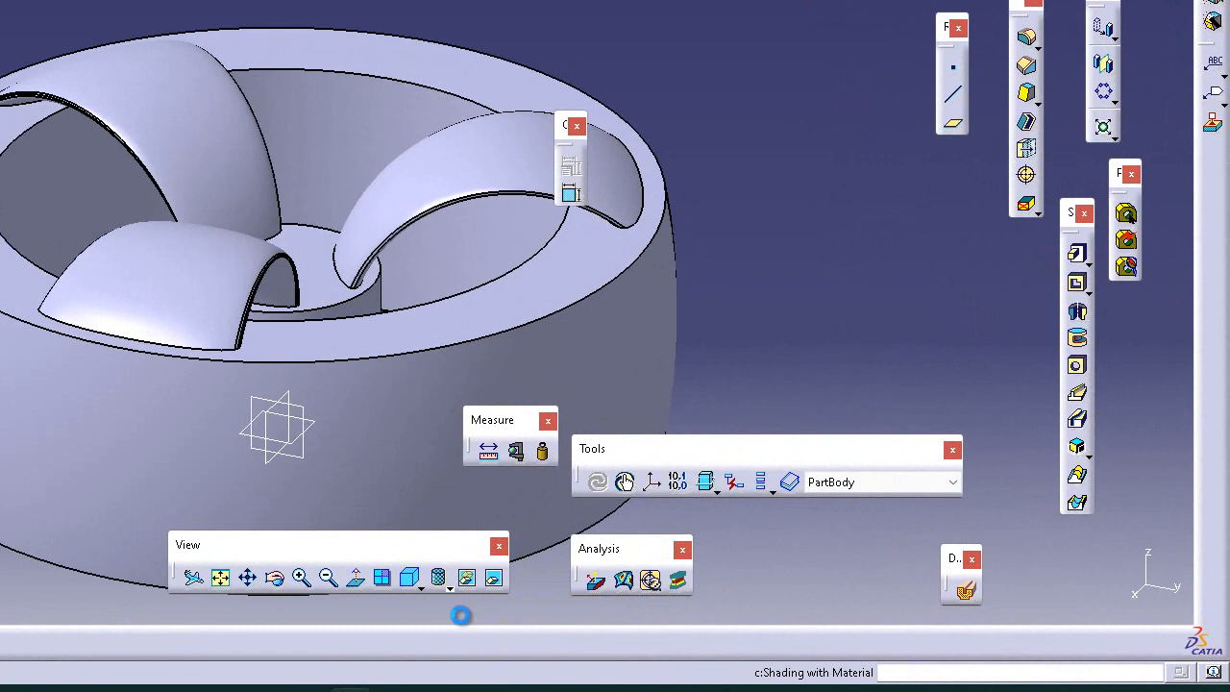
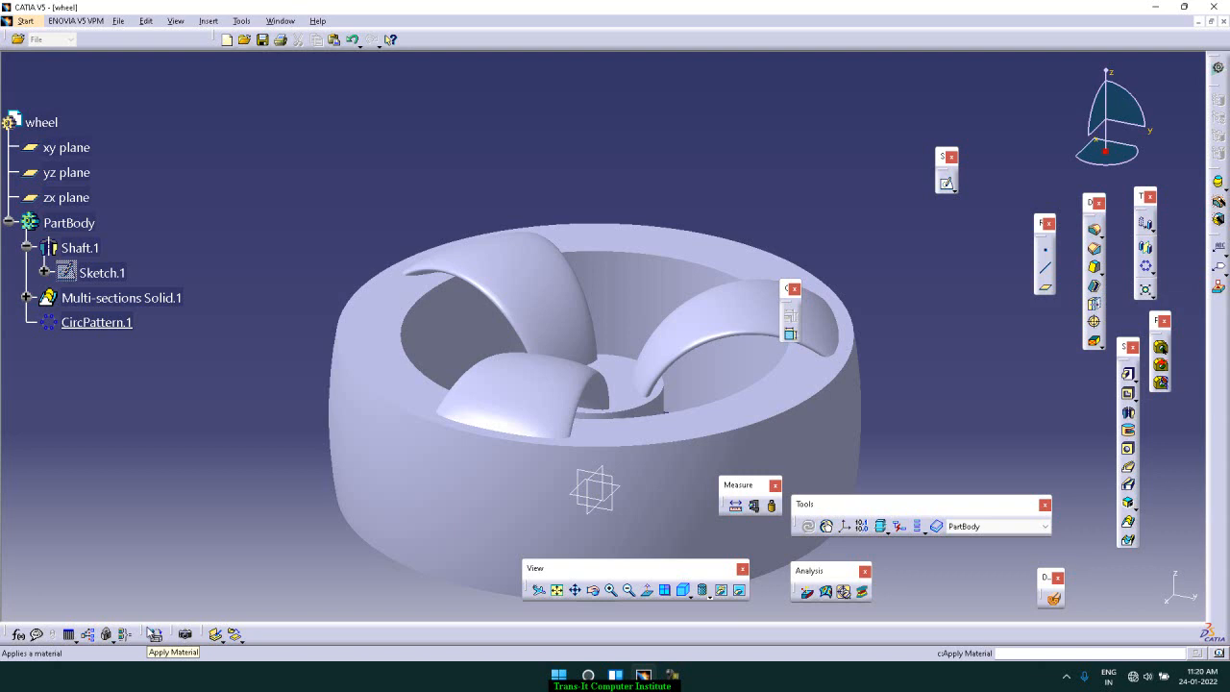
Step: Float the Apply Material and Render toolbars in the modelling area and open the material library
{"action": "left_click_drag", "start_coordinate": [141, 641], "coordinate": [177, 563]}
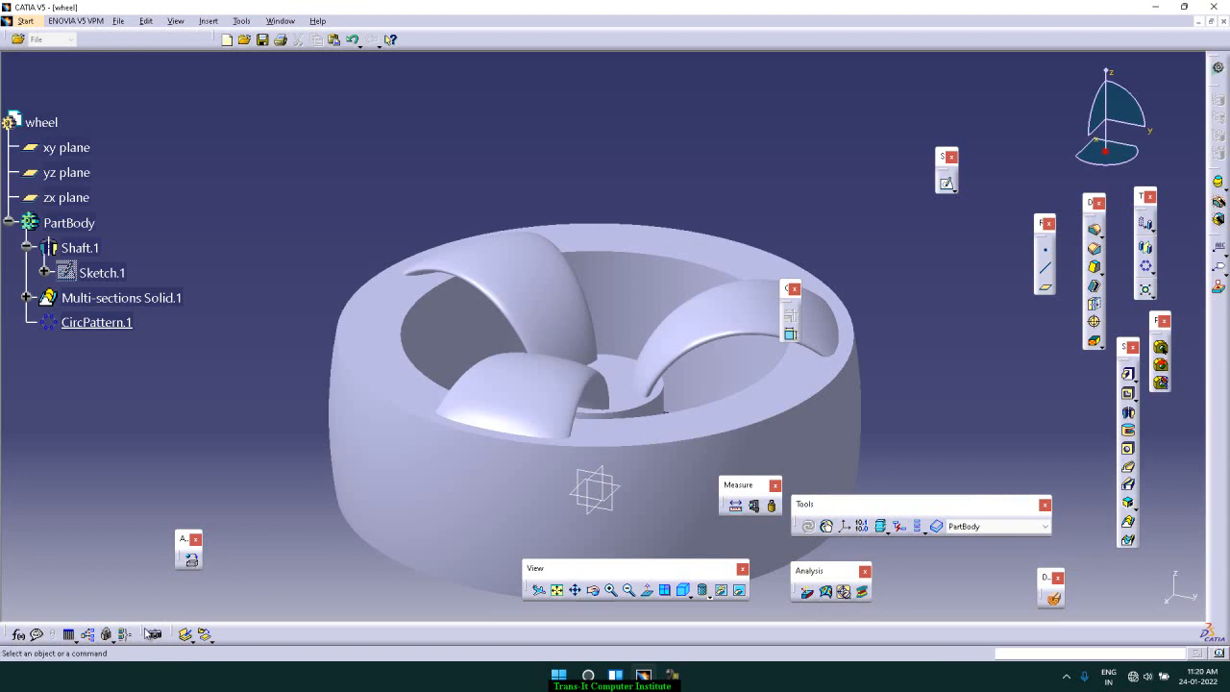
{"action": "left_click_drag", "start_coordinate": [152, 634], "coordinate": [272, 583]}
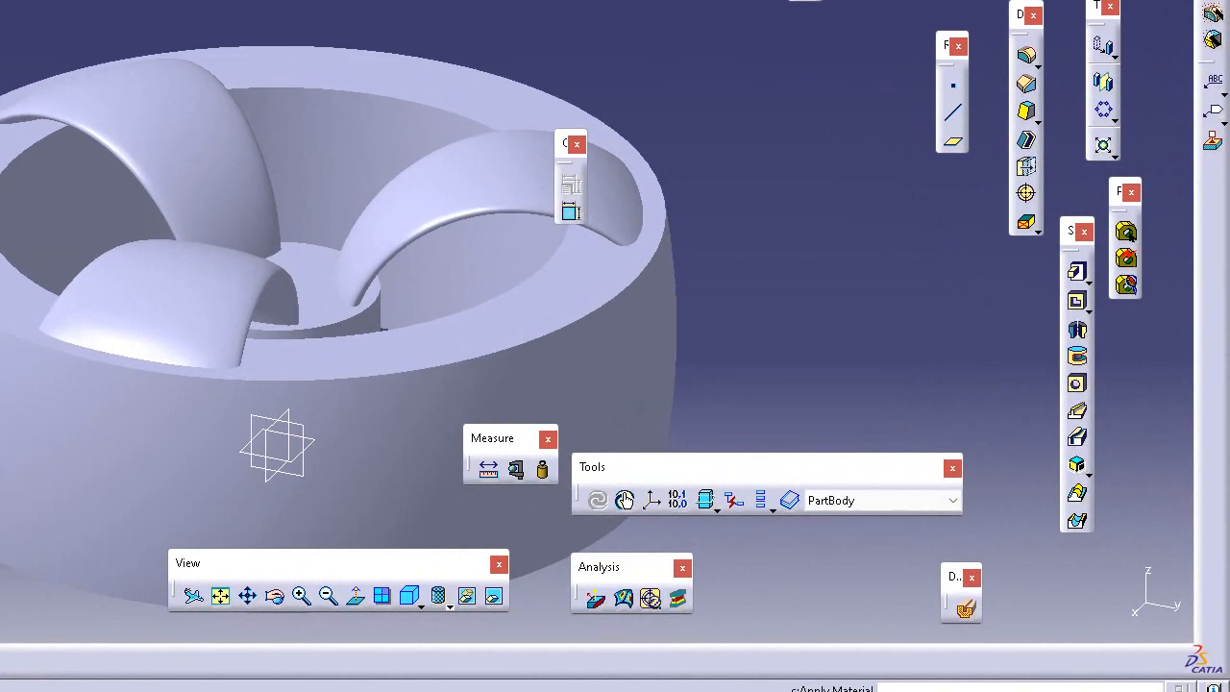
{"action": "left_click", "coordinate": [623, 500]}
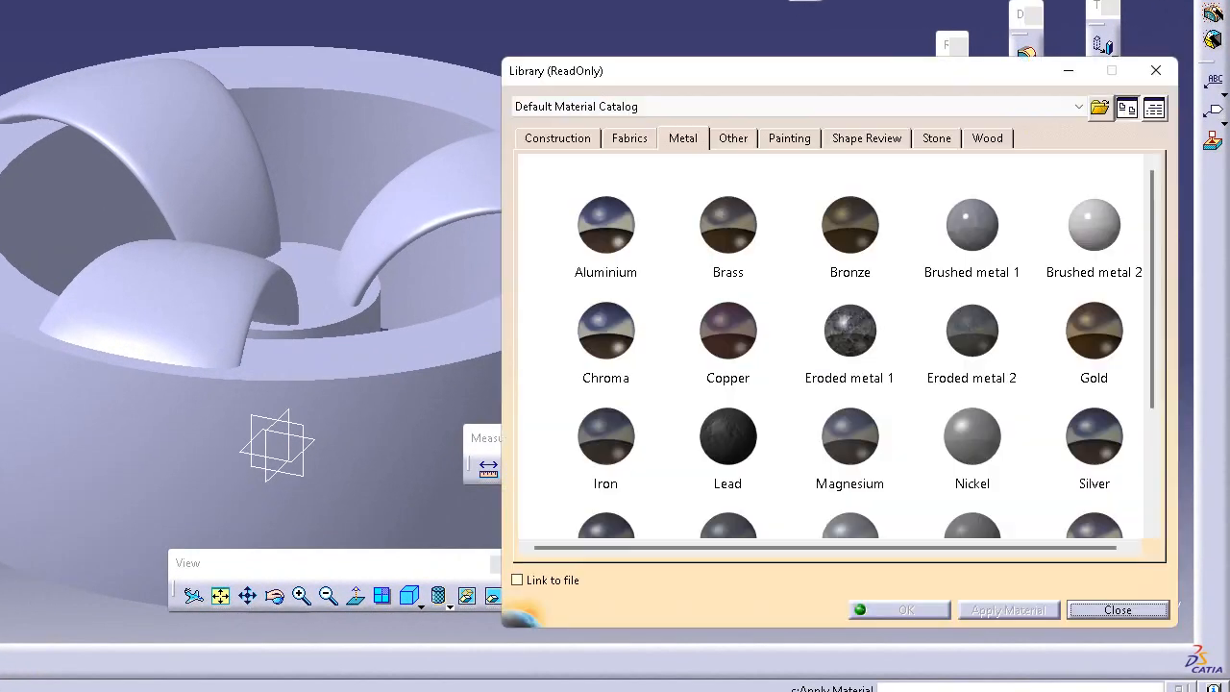
Step: Browse the Metal materials and view the rendering properties of Aluminium
{"action": "left_click", "coordinate": [1094, 223]}
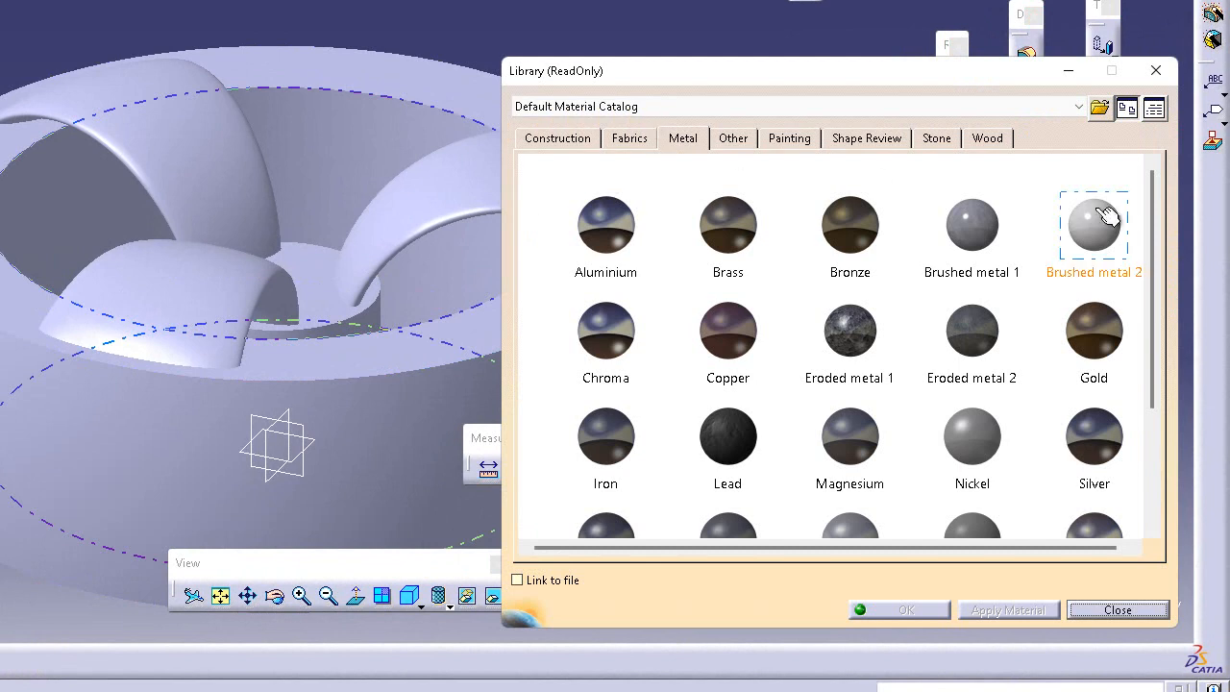
{"action": "left_click", "coordinate": [678, 145]}
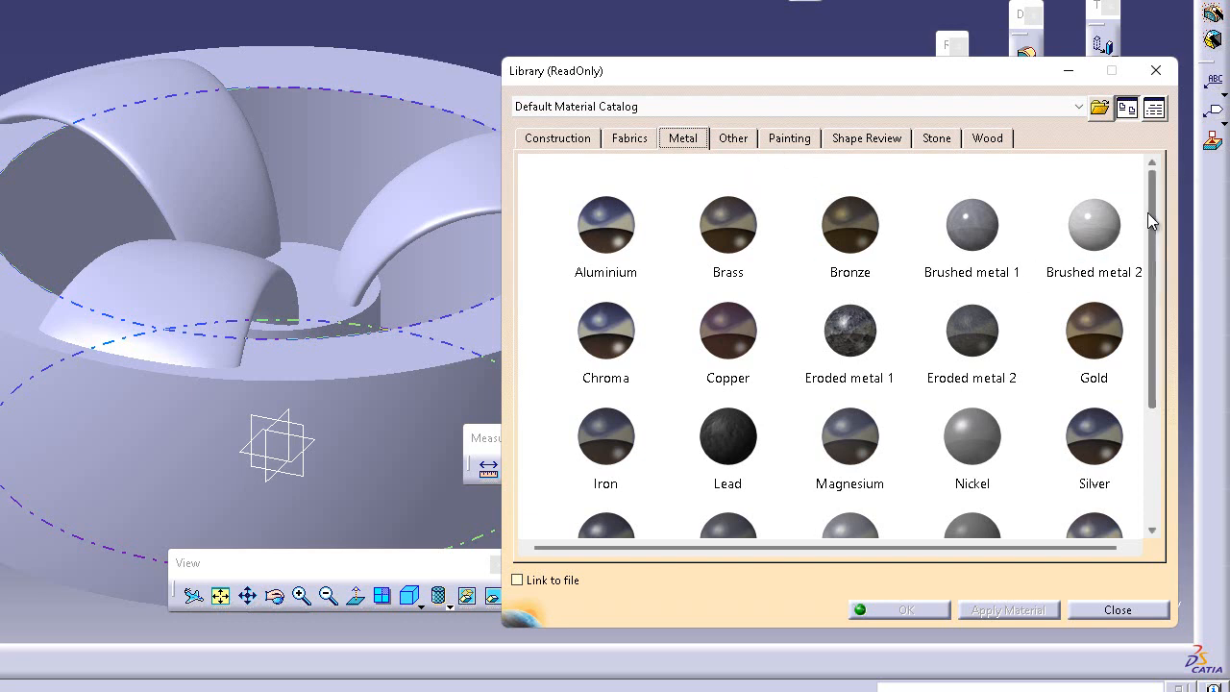
{"action": "mouse_move", "coordinate": [1150, 215]}
{"action": "left_mouse_down"}
{"action": "mouse_move", "coordinate": [1148, 232]}
{"action": "mouse_move", "coordinate": [1147, 206]}
{"action": "left_mouse_up"}
{"action": "left_click", "coordinate": [622, 195]}
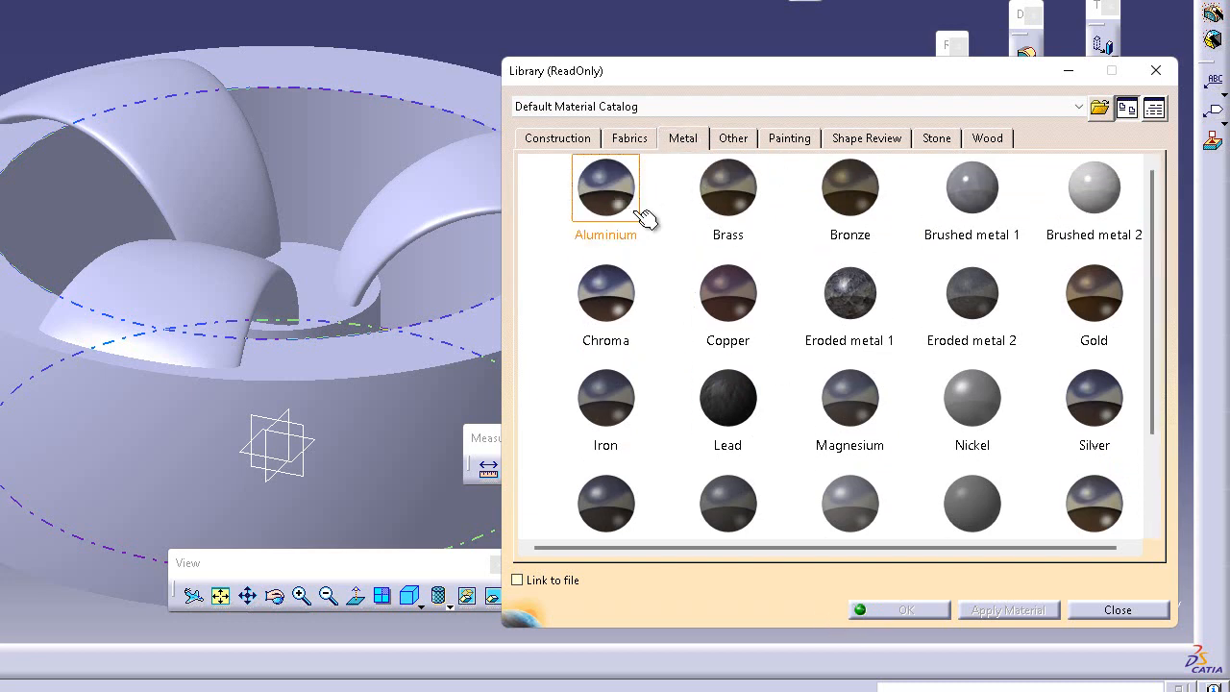
{"action": "double_click", "coordinate": [613, 188]}
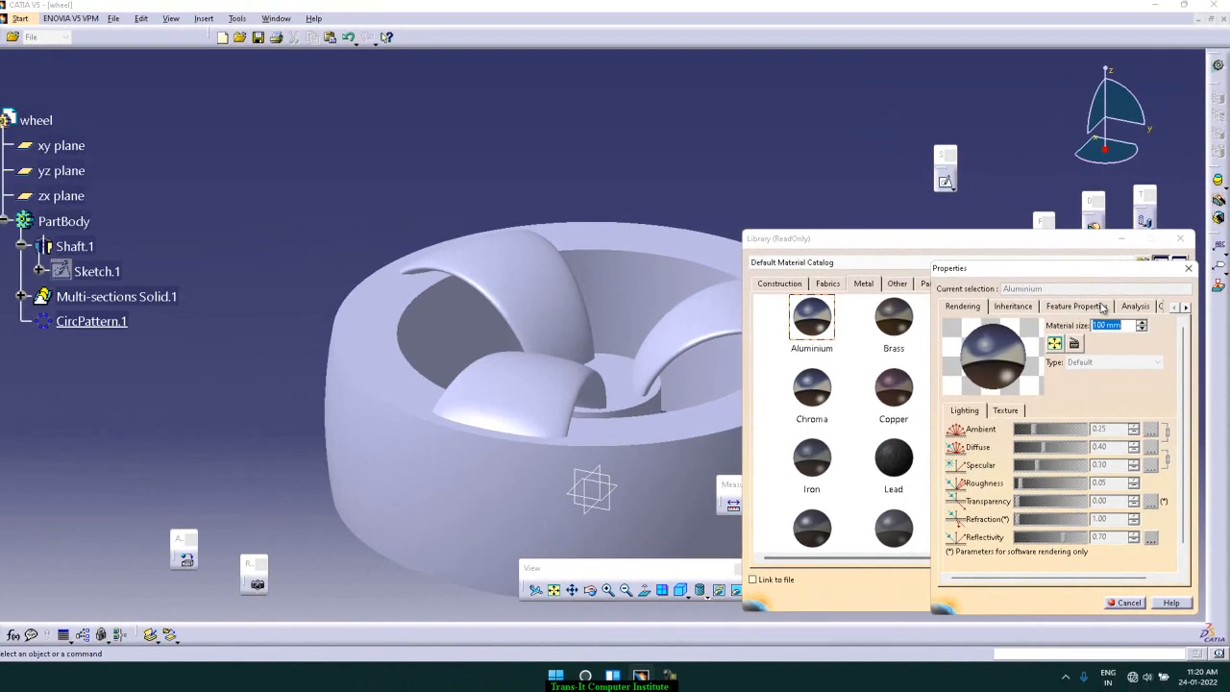
{"action": "left_click", "coordinate": [1189, 268]}
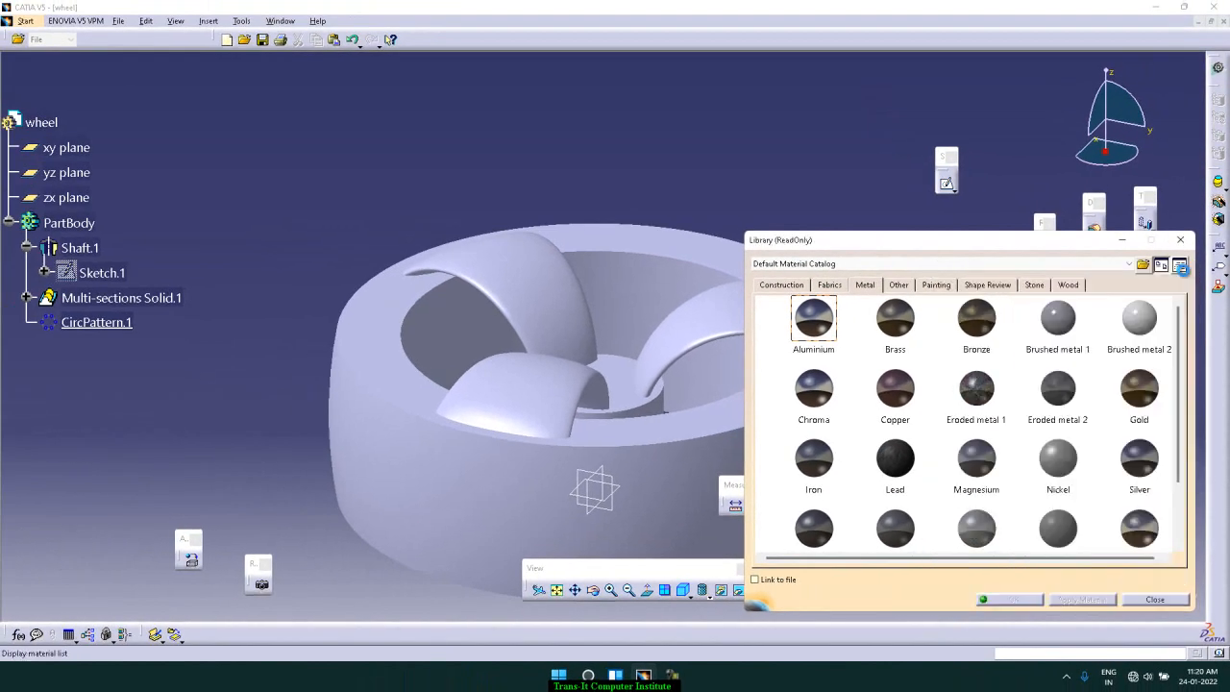
Step: Try to assign Aluminium to the wheel part, then view the Copper properties and close the library
{"action": "mouse_move", "coordinate": [838, 331]}
{"action": "left_mouse_down"}
{"action": "mouse_move", "coordinate": [895, 524]}
{"action": "mouse_move", "coordinate": [826, 600]}
{"action": "mouse_move", "coordinate": [91, 248]}
{"action": "mouse_move", "coordinate": [101, 271]}
{"action": "mouse_move", "coordinate": [91, 184]}
{"action": "mouse_move", "coordinate": [58, 122]}
{"action": "left_mouse_up"}
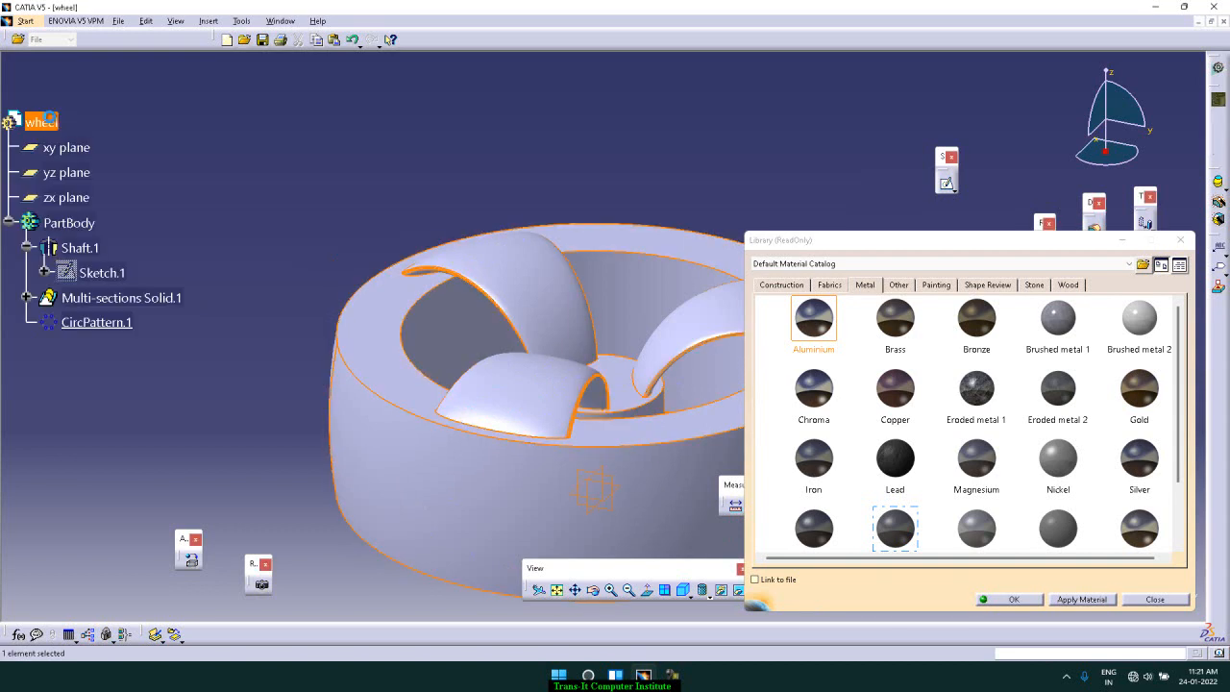
{"action": "left_click", "coordinate": [312, 179]}
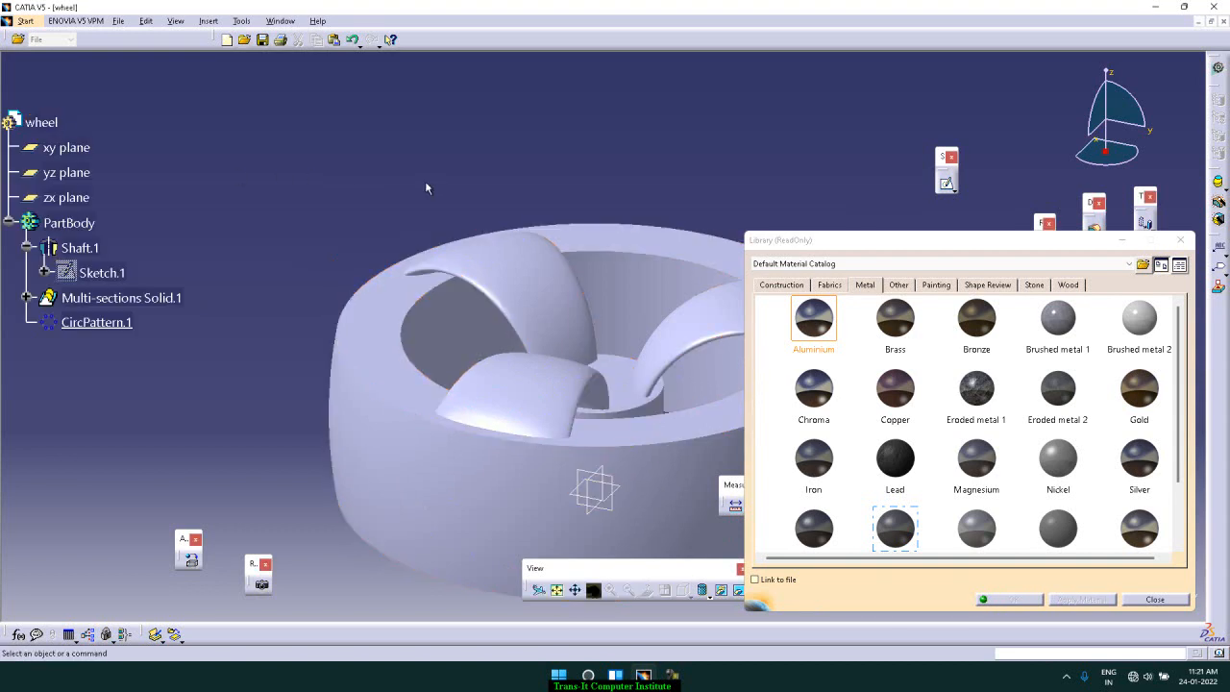
{"action": "left_click", "coordinate": [830, 338]}
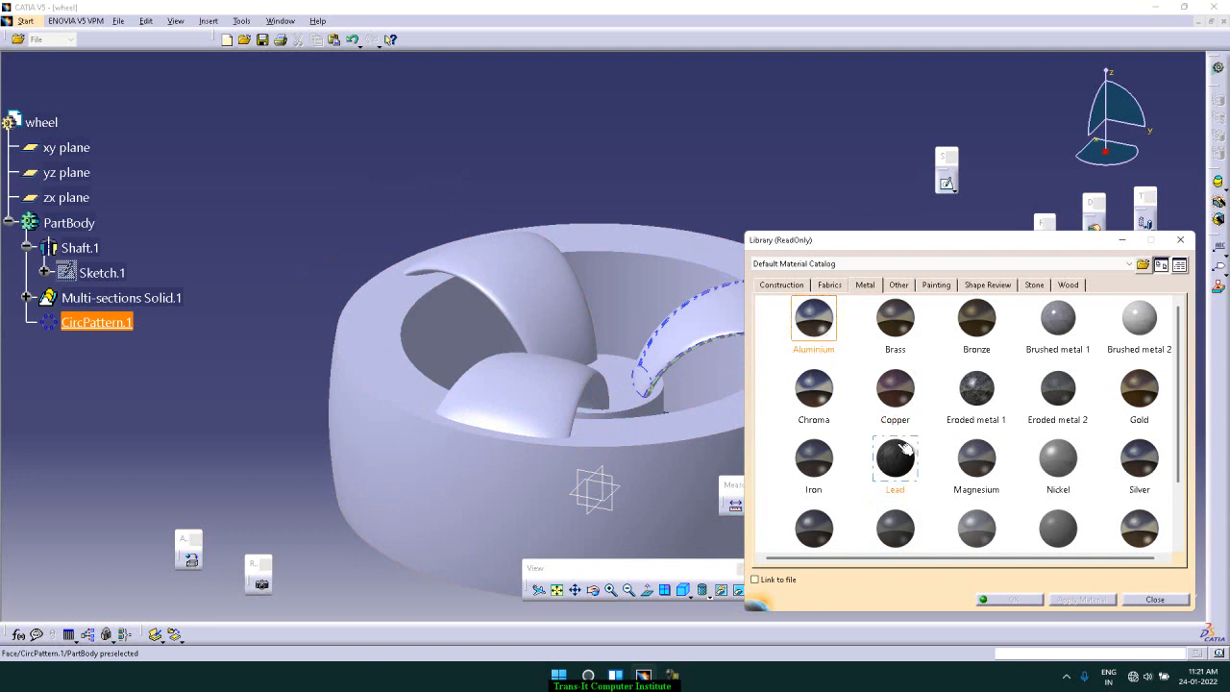
{"action": "left_click", "coordinate": [889, 395]}
{"action": "double_click", "coordinate": [918, 404]}
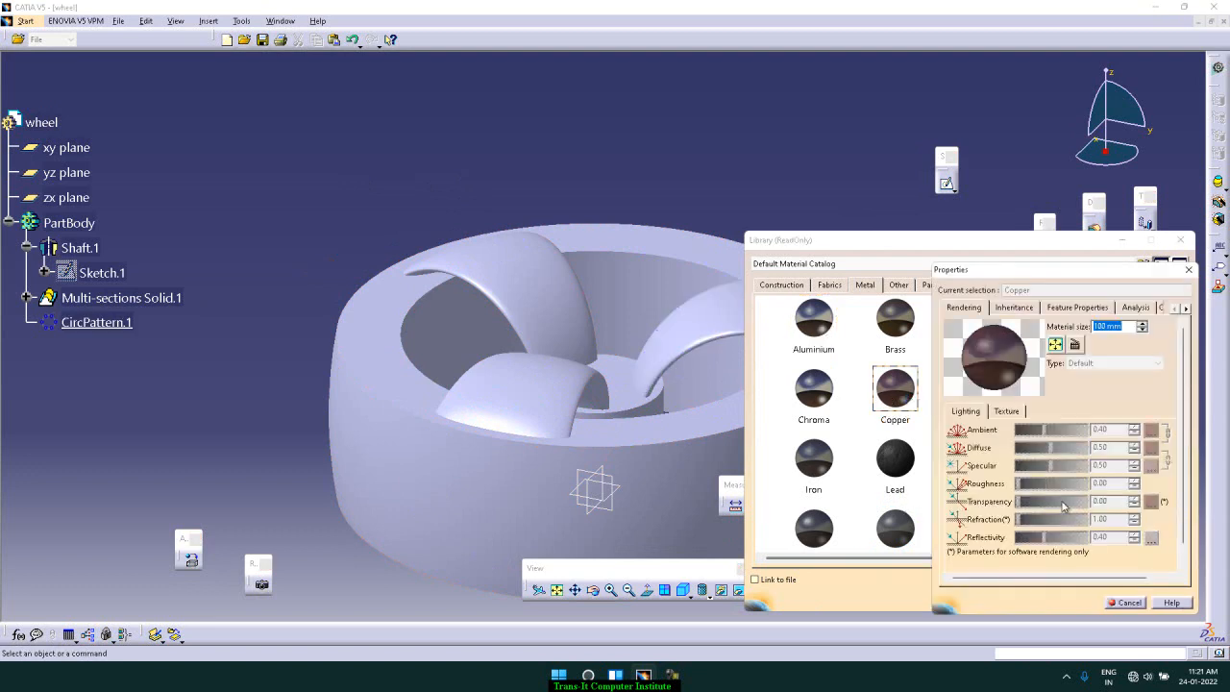
{"action": "left_click", "coordinate": [1128, 601]}
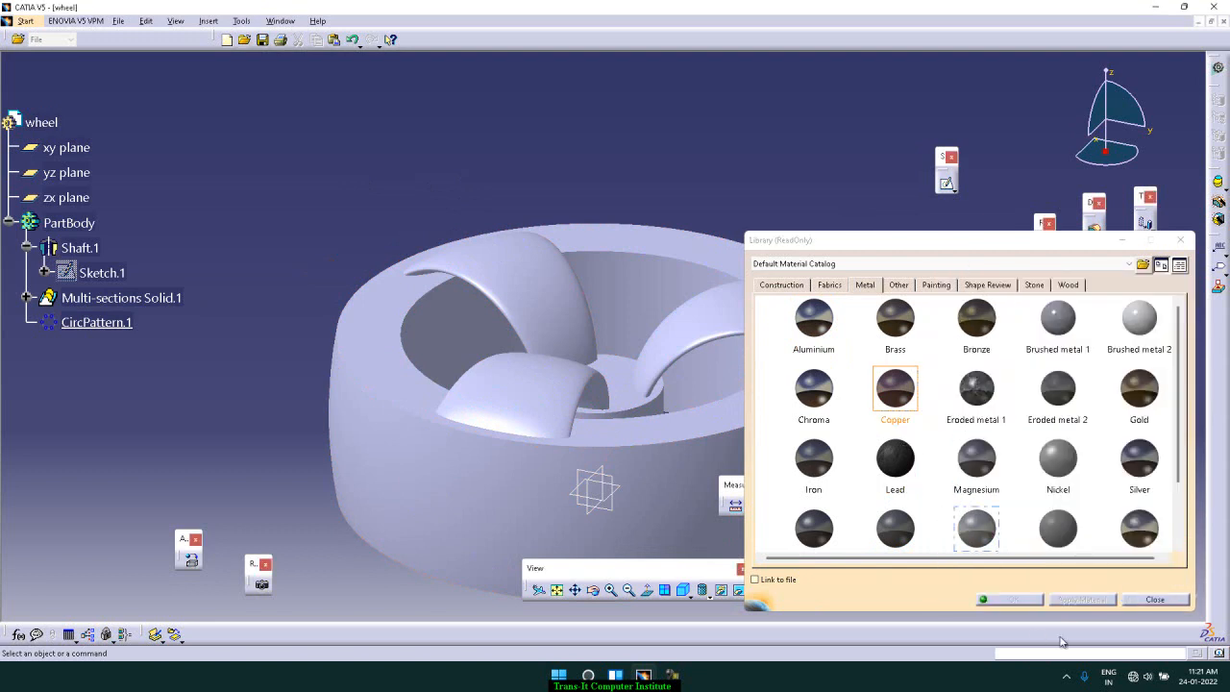
{"action": "left_click", "coordinate": [1144, 601]}
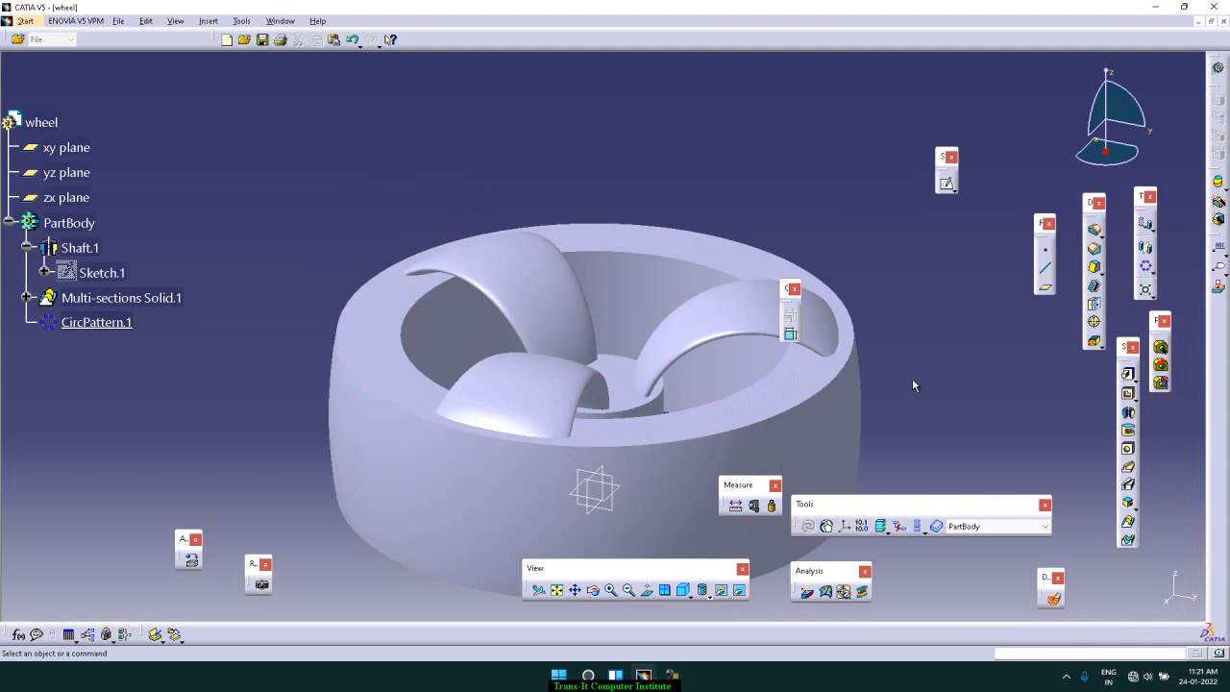
Step: Define PartBody as the in-work object of the wheel
{"action": "left_click", "coordinate": [594, 590]}
{"action": "left_click_drag", "start_coordinate": [608, 502], "coordinate": [848, 424]}
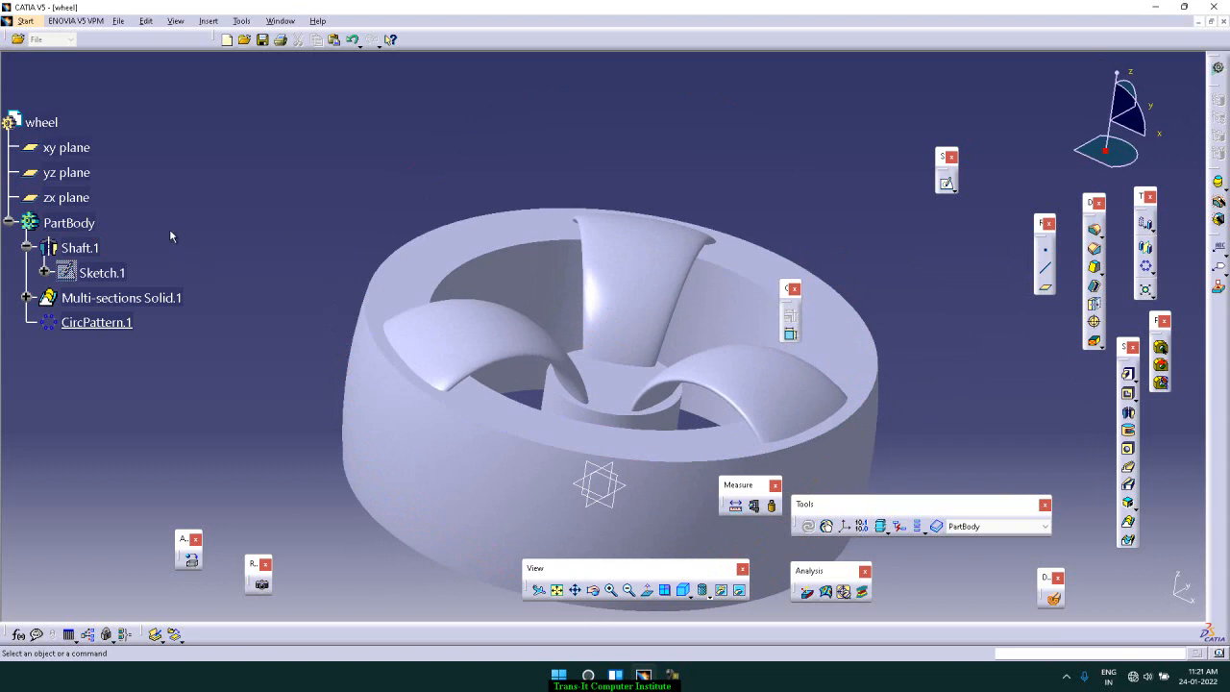
{"action": "right_click", "coordinate": [85, 224]}
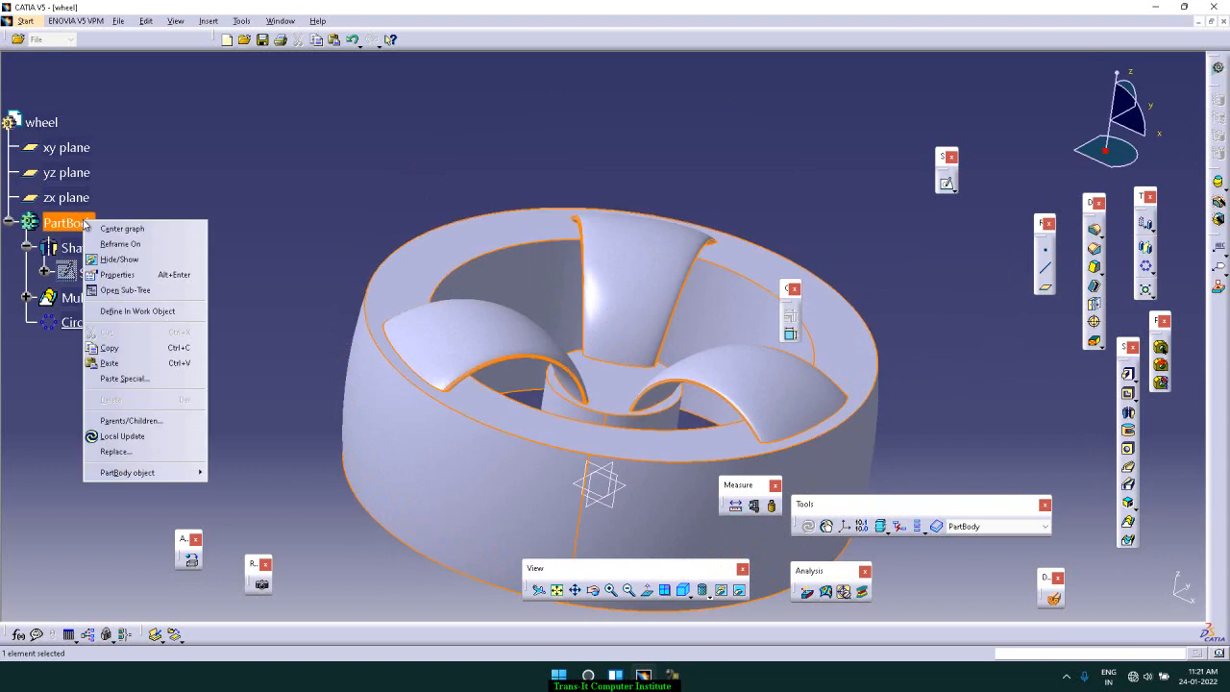
{"action": "left_click", "coordinate": [135, 312]}
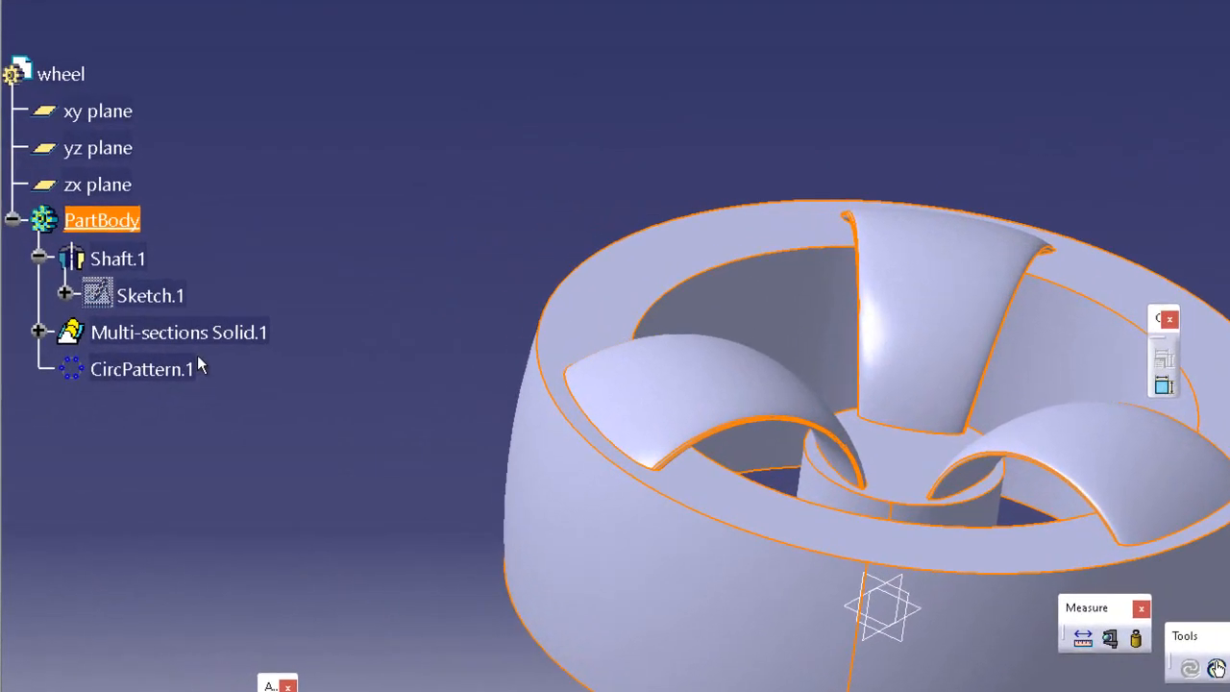
Step: Apply the Aluminium metal from the Default Material Catalog to the whole wheel part
{"action": "right_click", "coordinate": [60, 73]}
{"action": "left_click", "coordinate": [148, 210]}
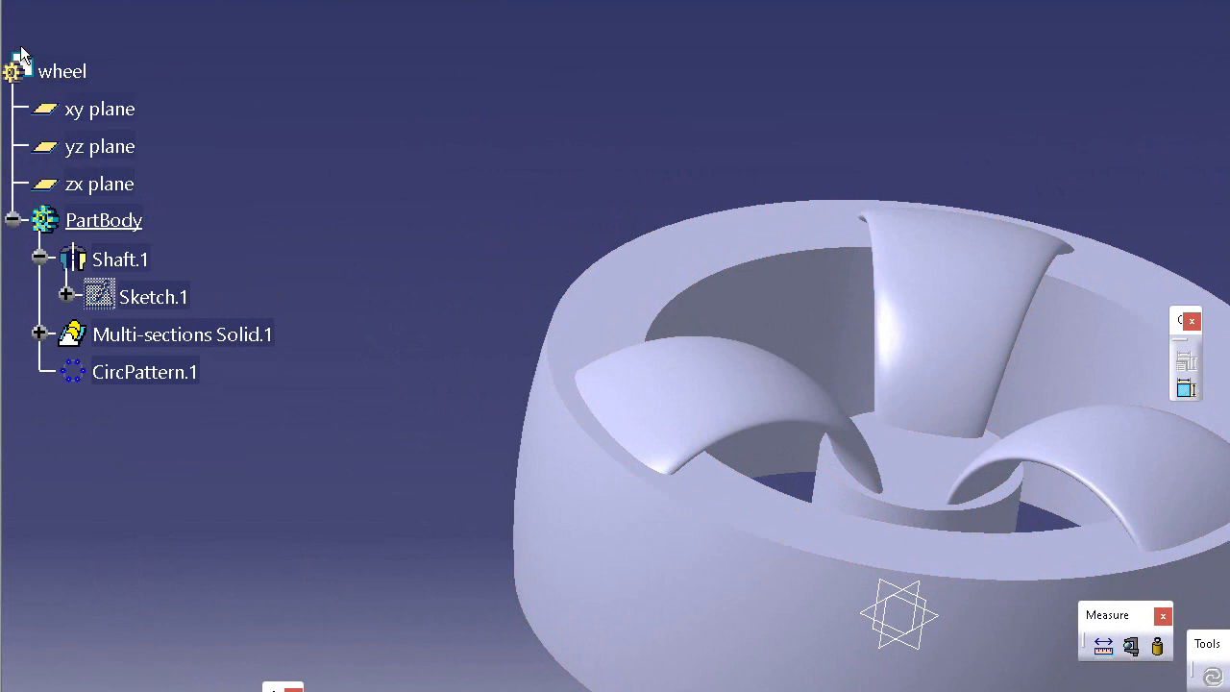
{"action": "double_click", "coordinate": [70, 68]}
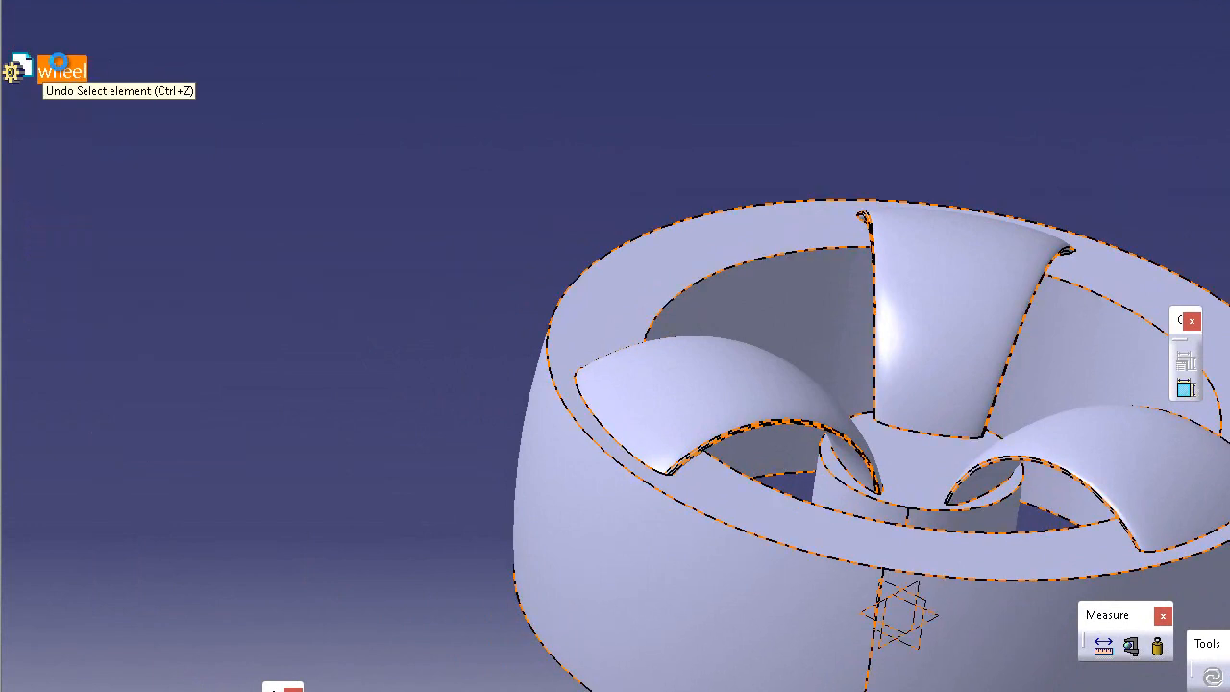
{"action": "double_click", "coordinate": [71, 68]}
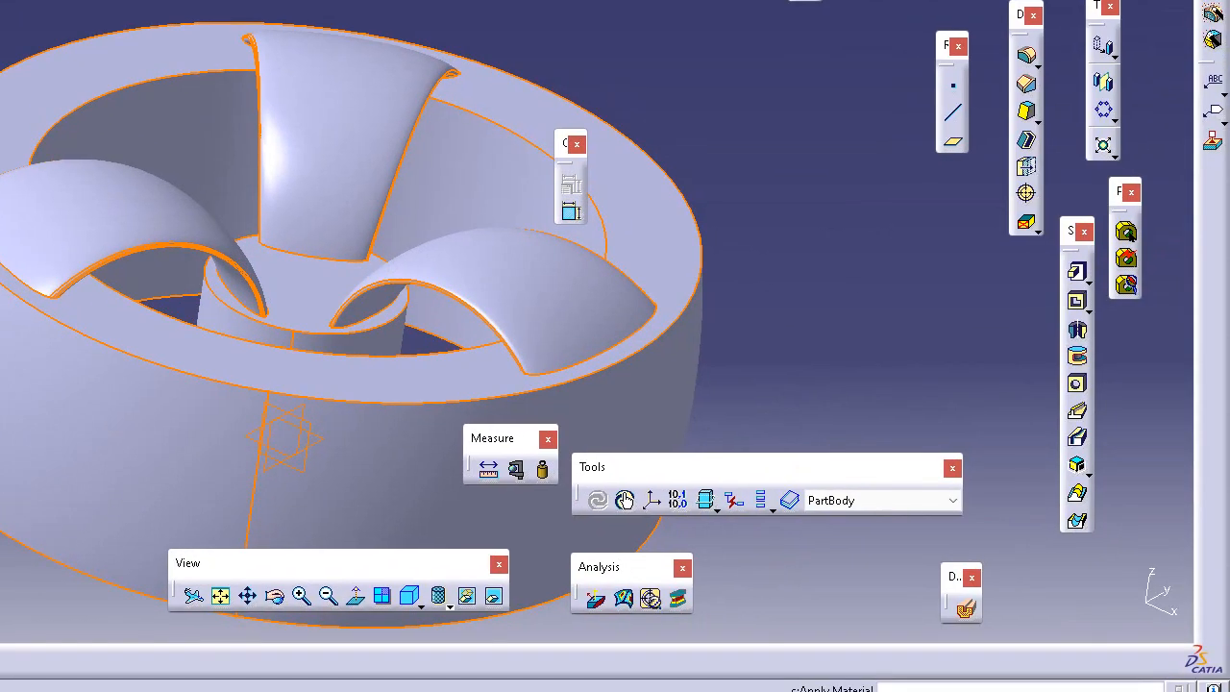
{"action": "left_click", "coordinate": [170, 687]}
{"action": "left_click", "coordinate": [598, 245]}
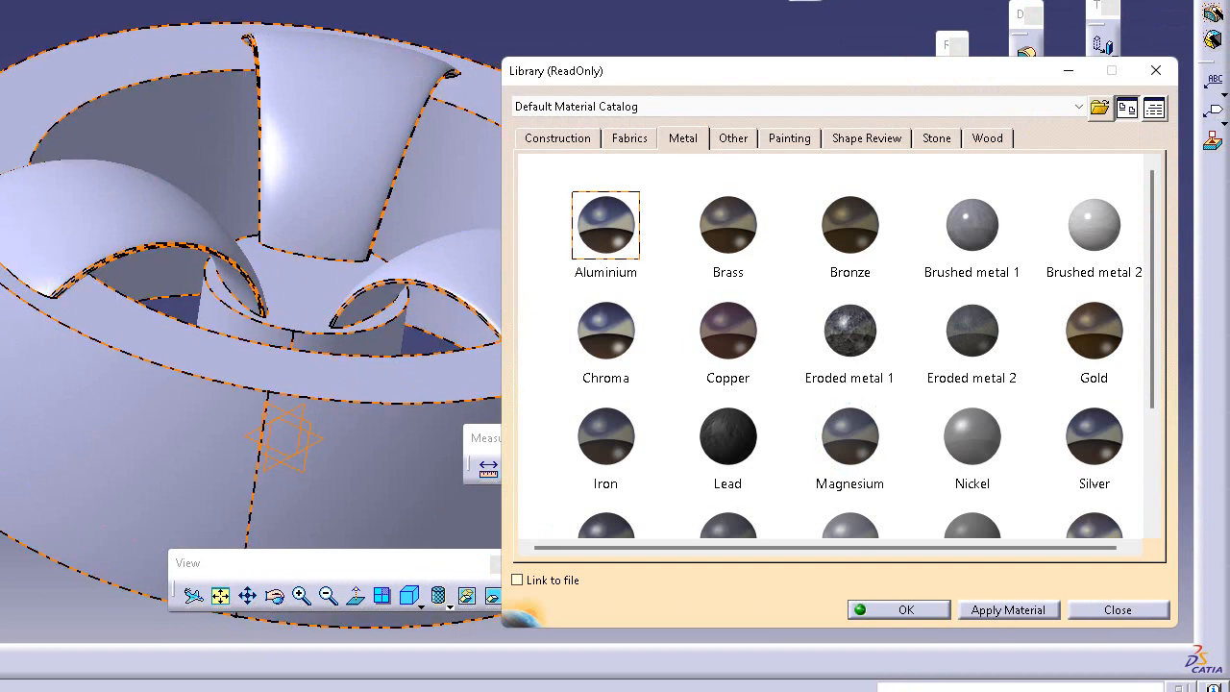
{"action": "left_click", "coordinate": [387, 298]}
{"action": "left_click", "coordinate": [988, 615]}
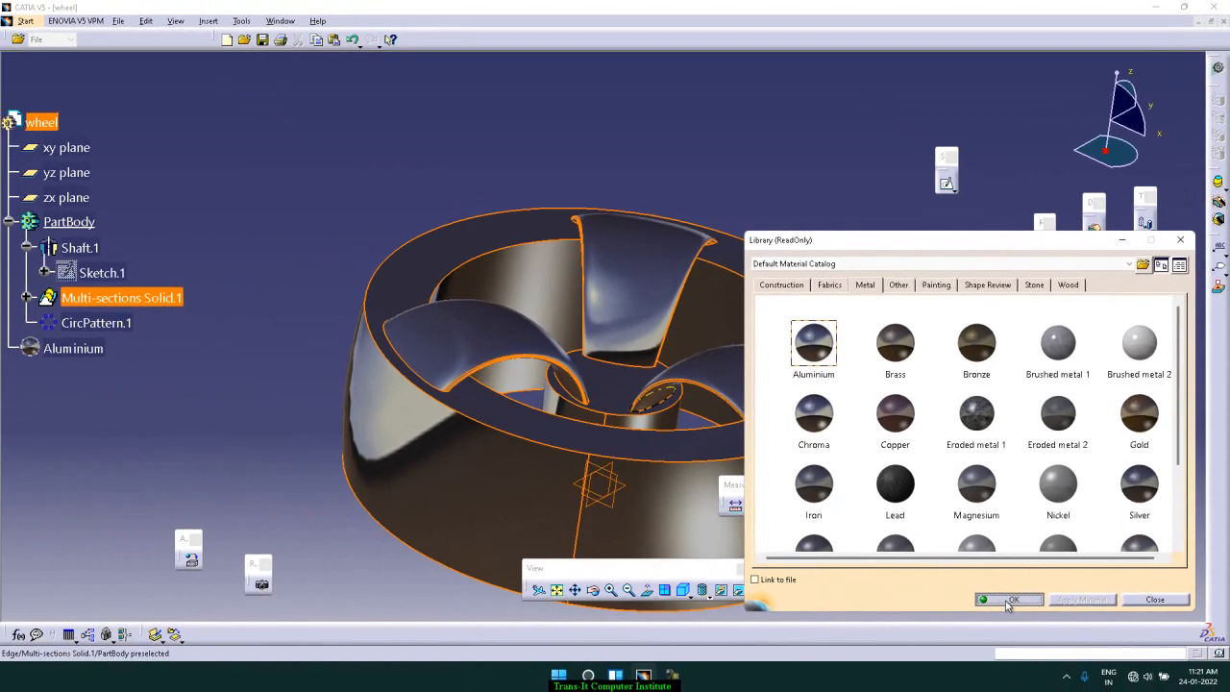
{"action": "left_click", "coordinate": [893, 612]}
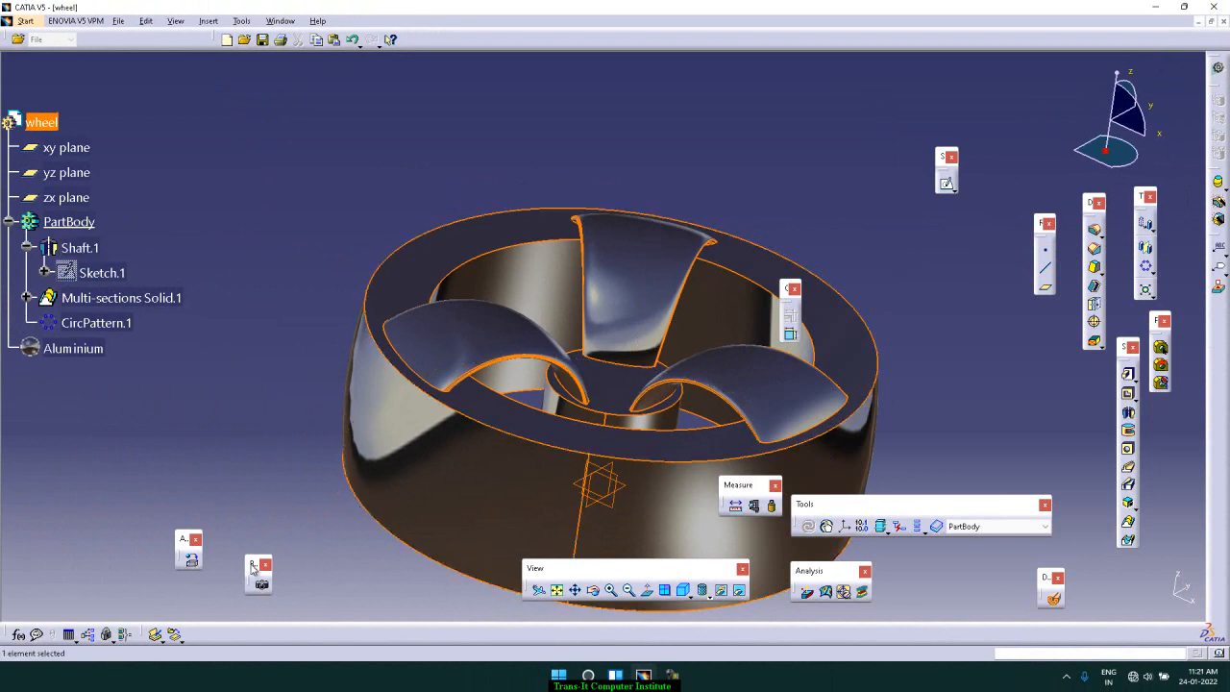
Step: Start the Photo Studio Easy Tools and look at the wheel in the rendering environment from another angle
{"action": "right_click", "coordinate": [1219, 418]}
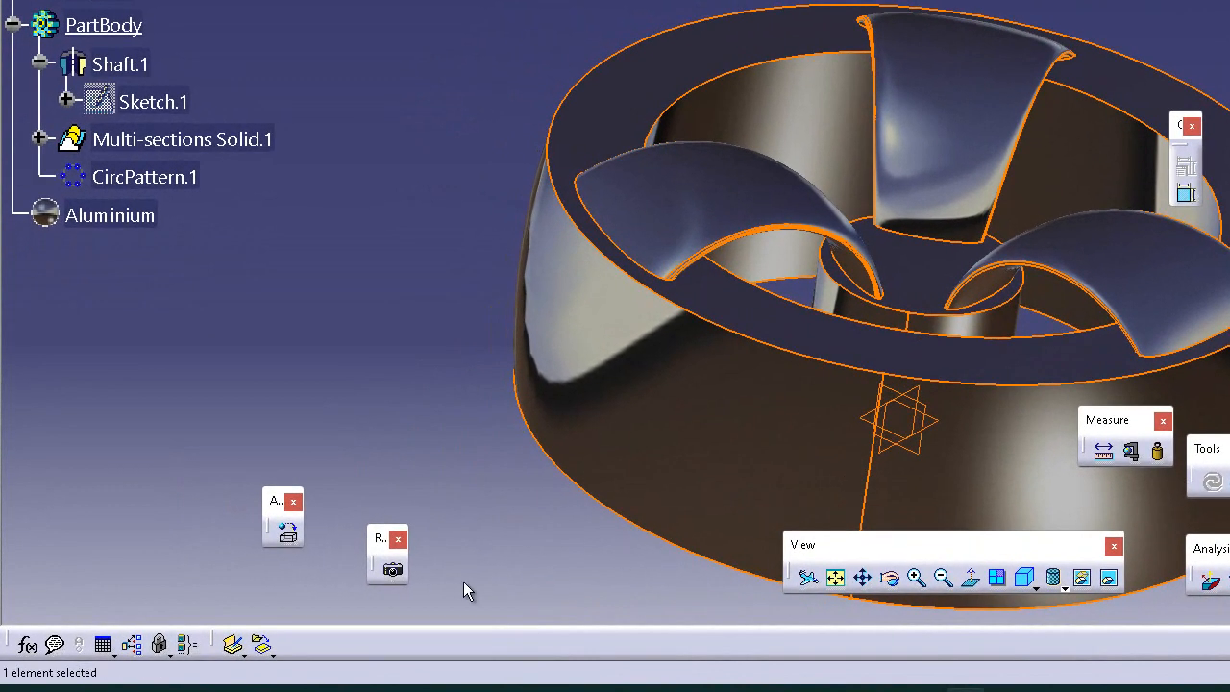
{"action": "left_click", "coordinate": [395, 573]}
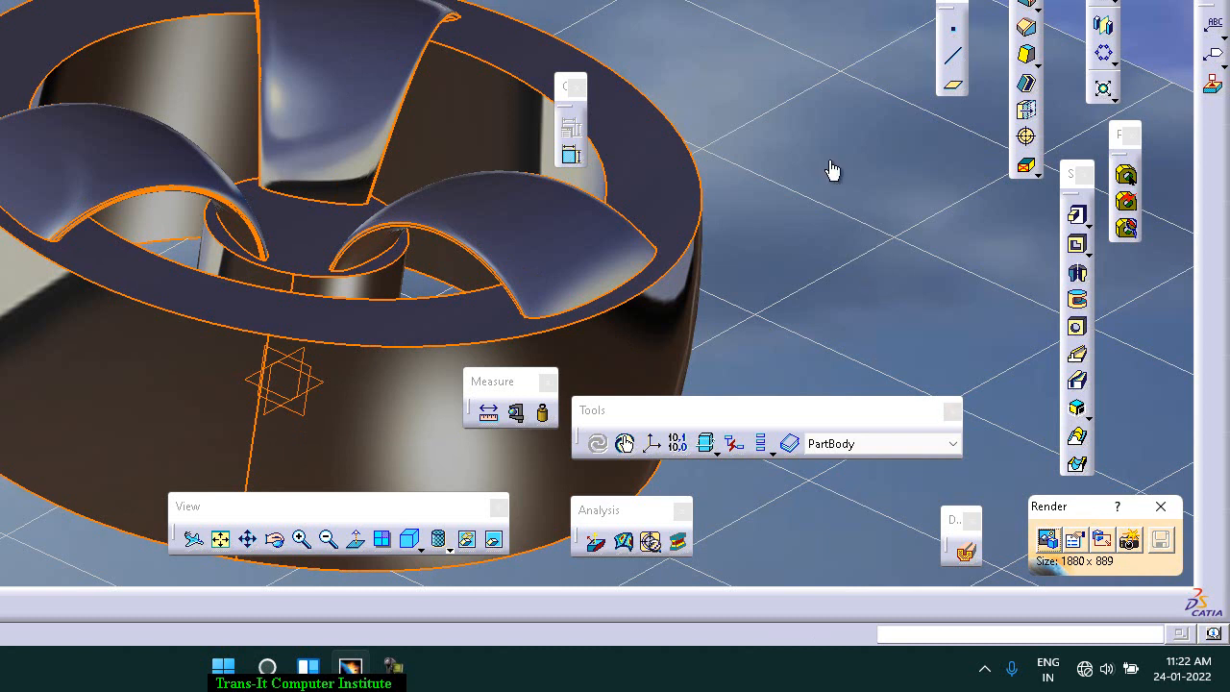
{"action": "left_click", "coordinate": [277, 544]}
{"action": "left_click_drag", "start_coordinate": [806, 152], "coordinate": [764, 61]}
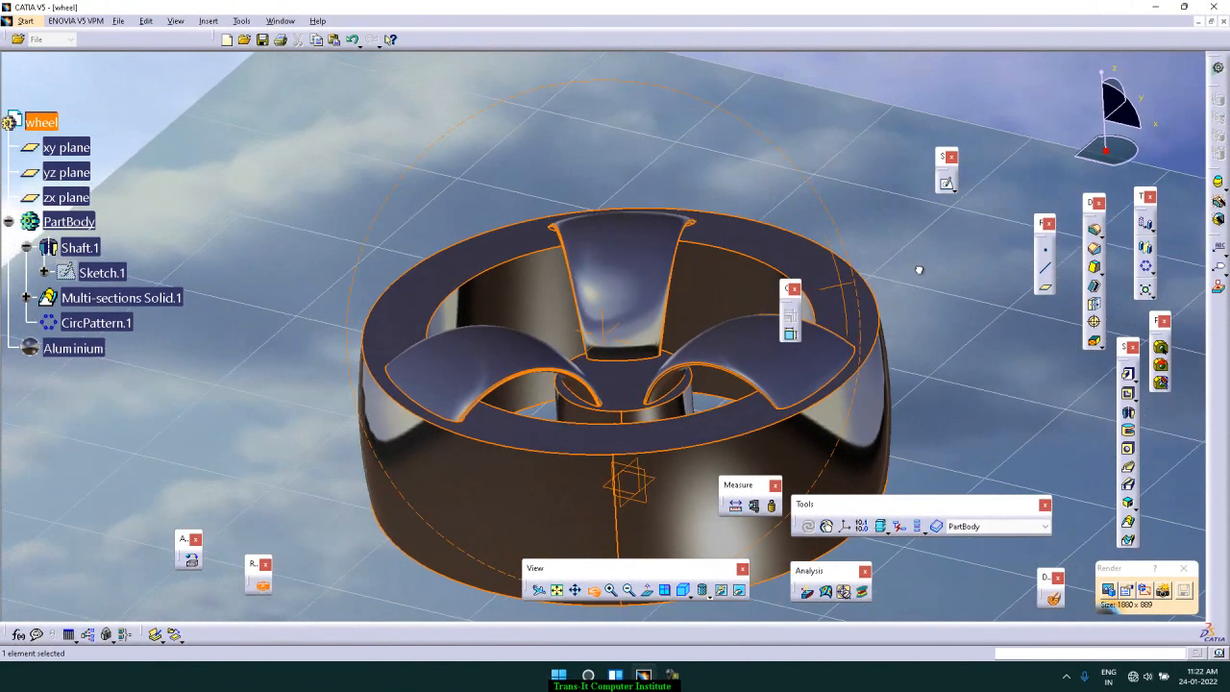
{"action": "left_click_drag", "start_coordinate": [920, 270], "coordinate": [914, 319]}
Step: Define the circular pattern as the in-work object and orient the wheel for the rendered view
{"action": "double_click", "coordinate": [841, 373]}
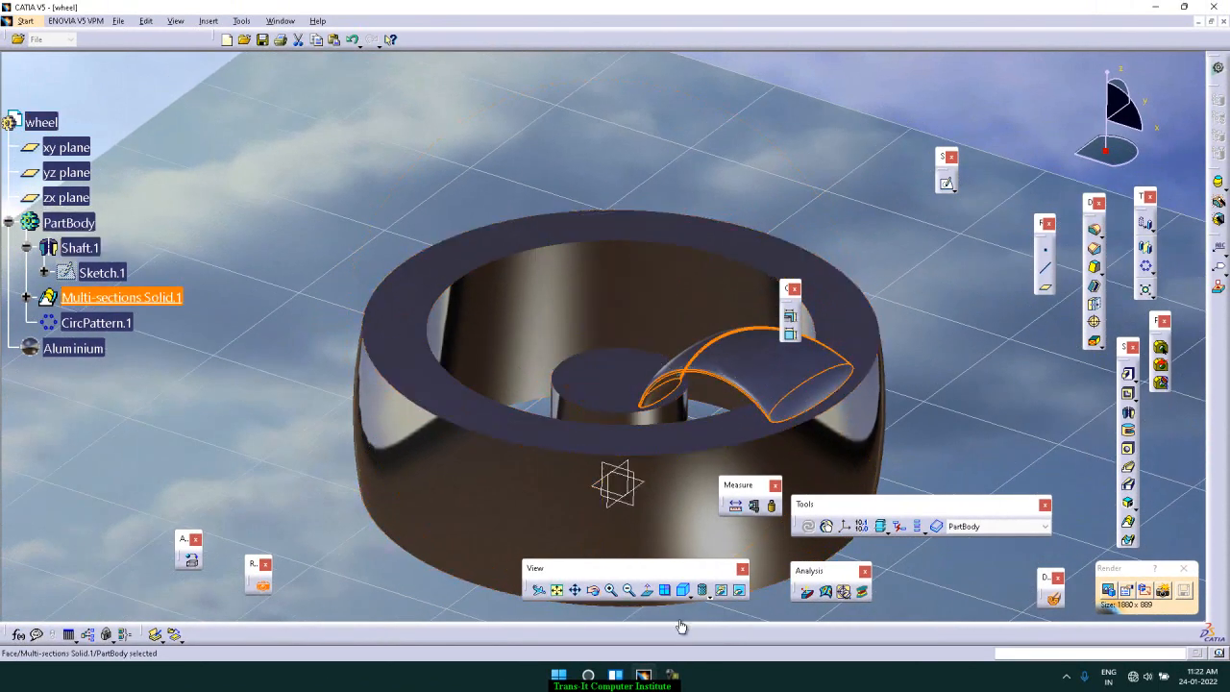
{"action": "left_click", "coordinate": [594, 590]}
{"action": "left_click_drag", "start_coordinate": [1019, 264], "coordinate": [1045, 389]}
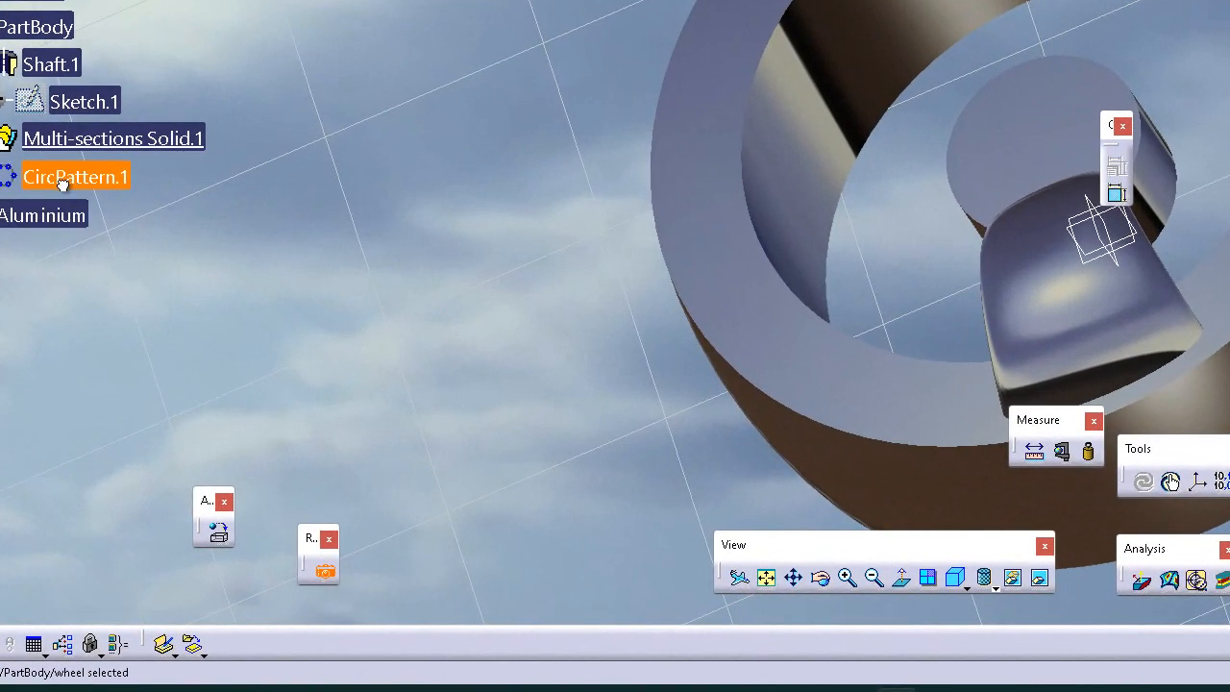
{"action": "right_click", "coordinate": [88, 329]}
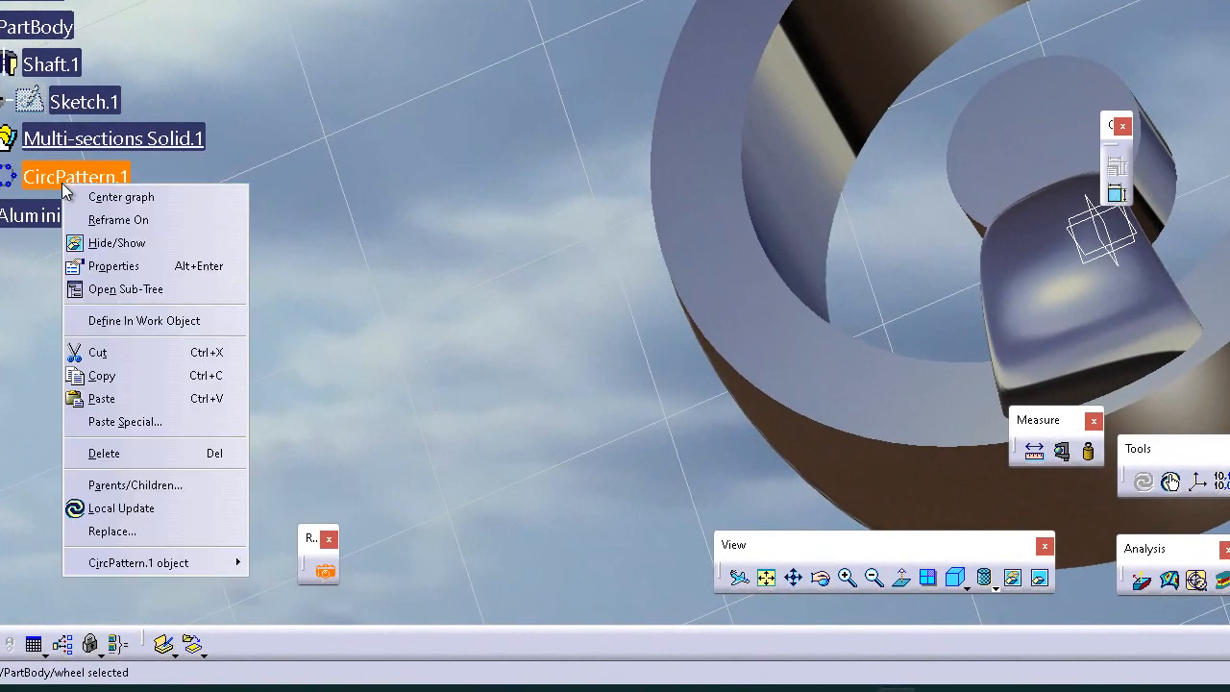
{"action": "left_click", "coordinate": [135, 321]}
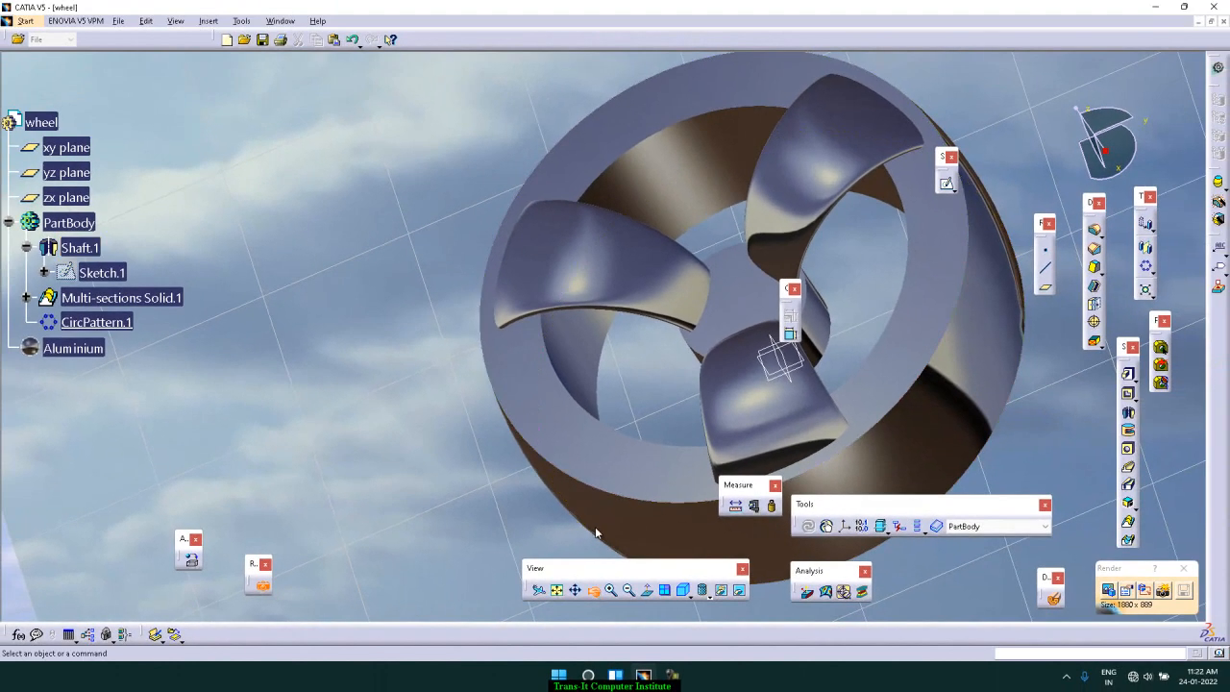
{"action": "middle_click_drag", "start_coordinate": [596, 533], "coordinate": [818, 379], "text": "ctrl"}
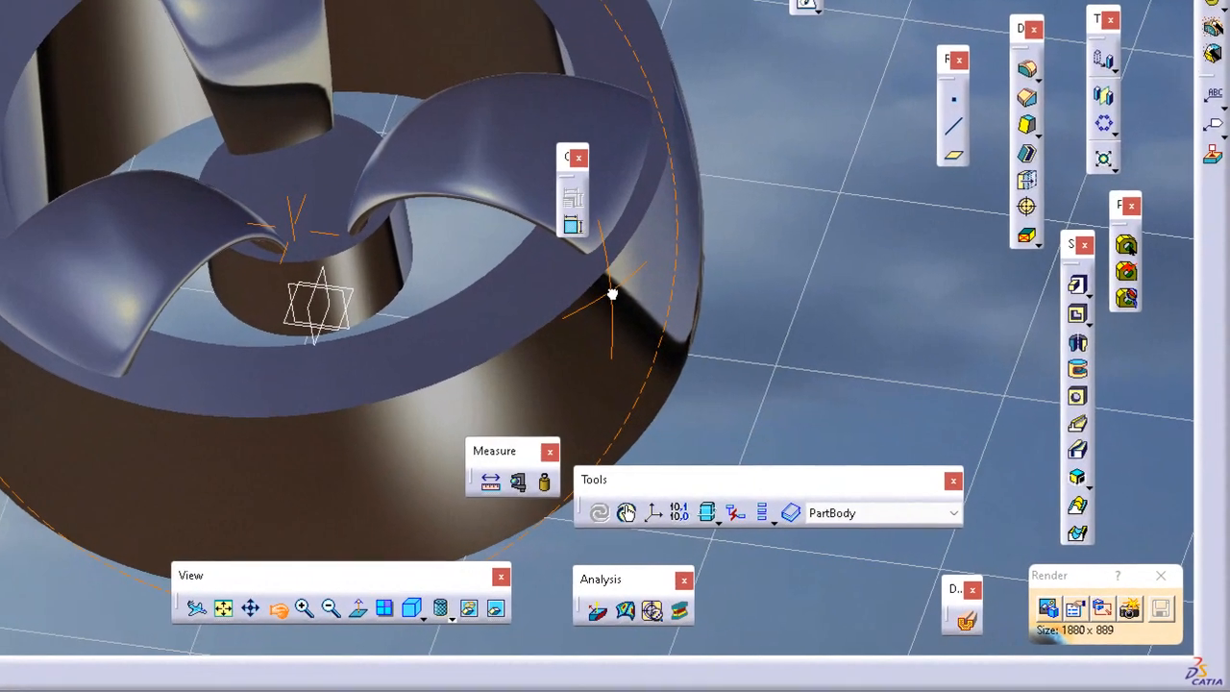
{"action": "middle_click_drag", "start_coordinate": [612, 294], "coordinate": [614, 295], "text": "ctrl"}
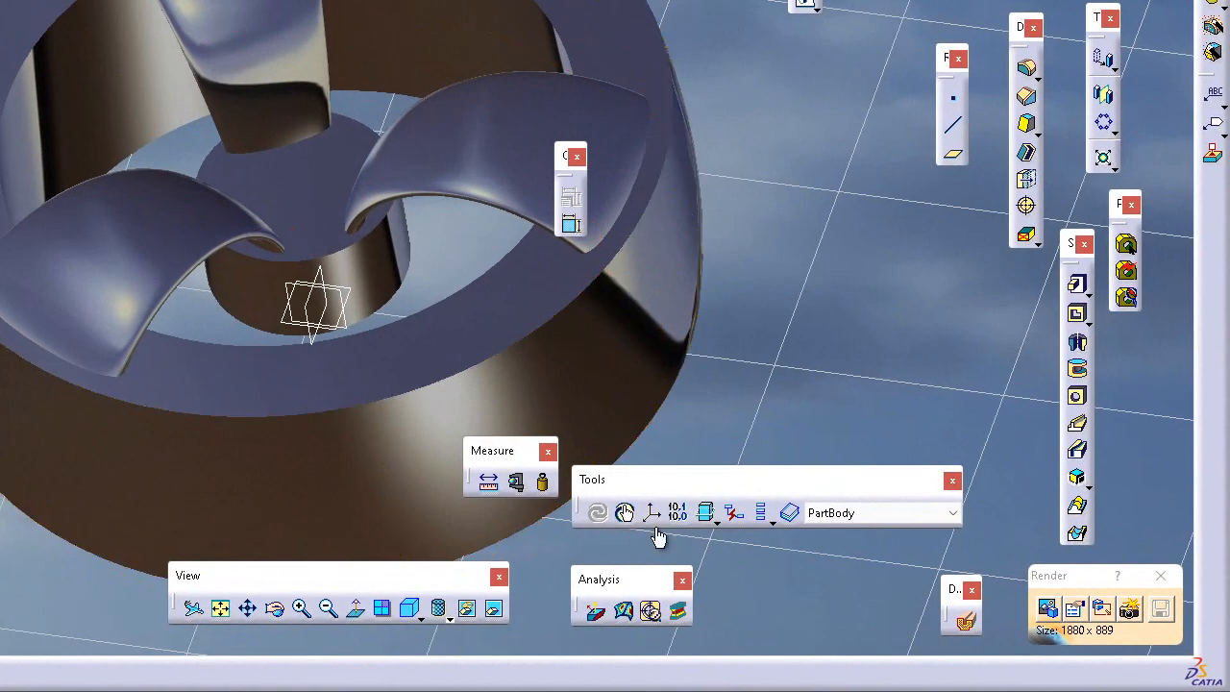
Step: Open the scene selection and try the predefined Courtyard, Courtyard 2 and Creek scenes as the wheel's background
{"action": "left_click", "coordinate": [1047, 609]}
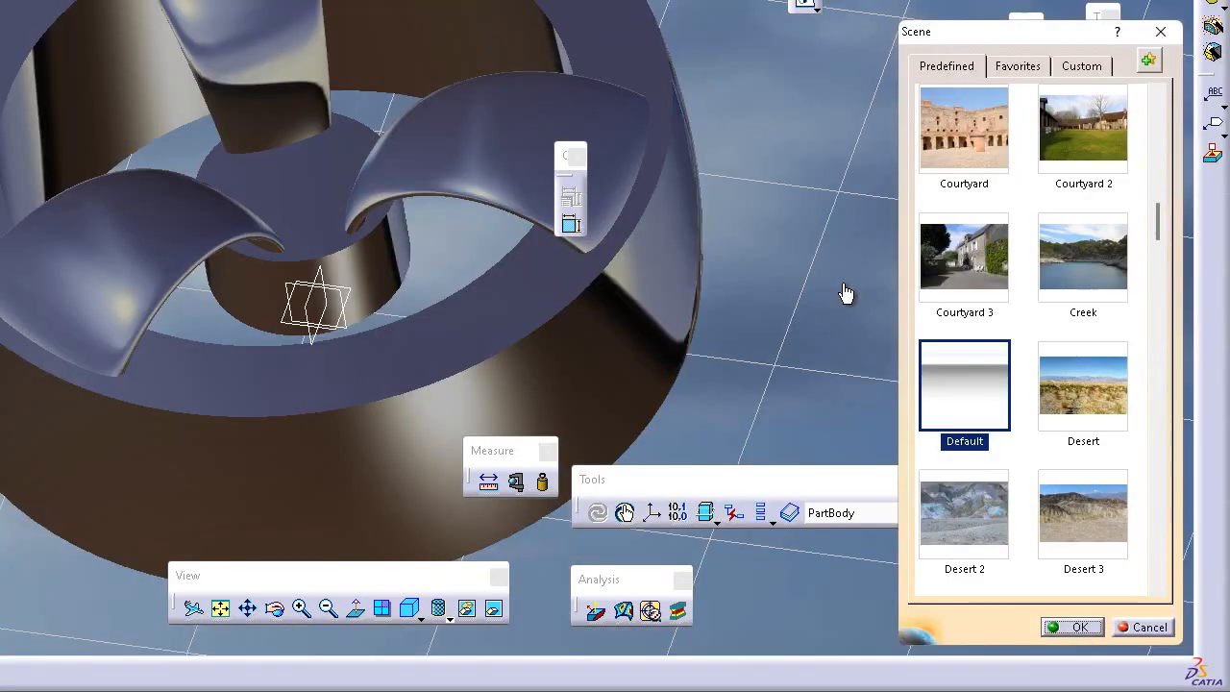
{"action": "left_click", "coordinate": [966, 67]}
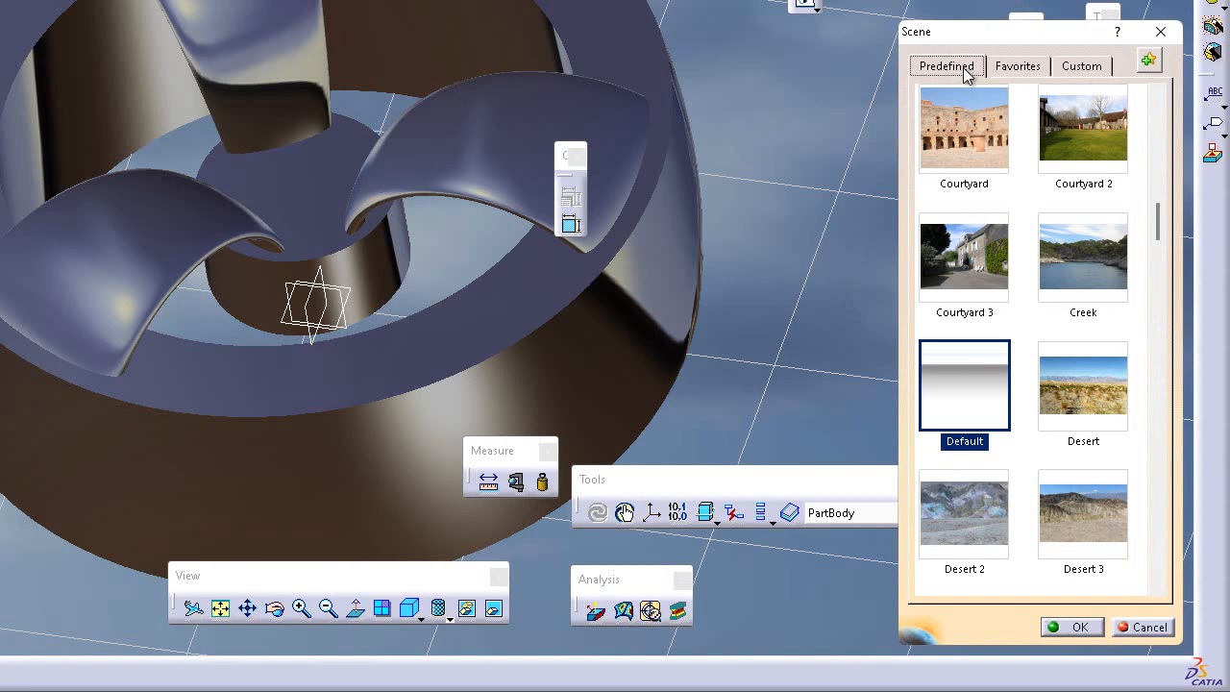
{"action": "left_click", "coordinate": [964, 154]}
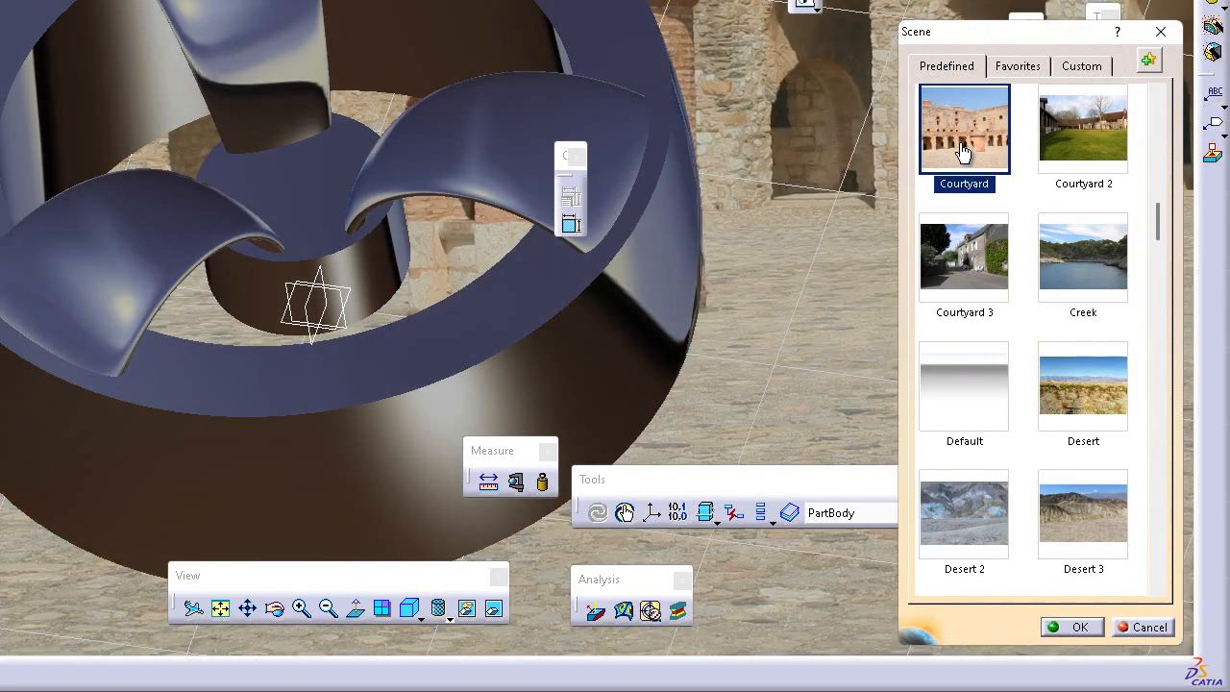
{"action": "left_click", "coordinate": [1073, 157]}
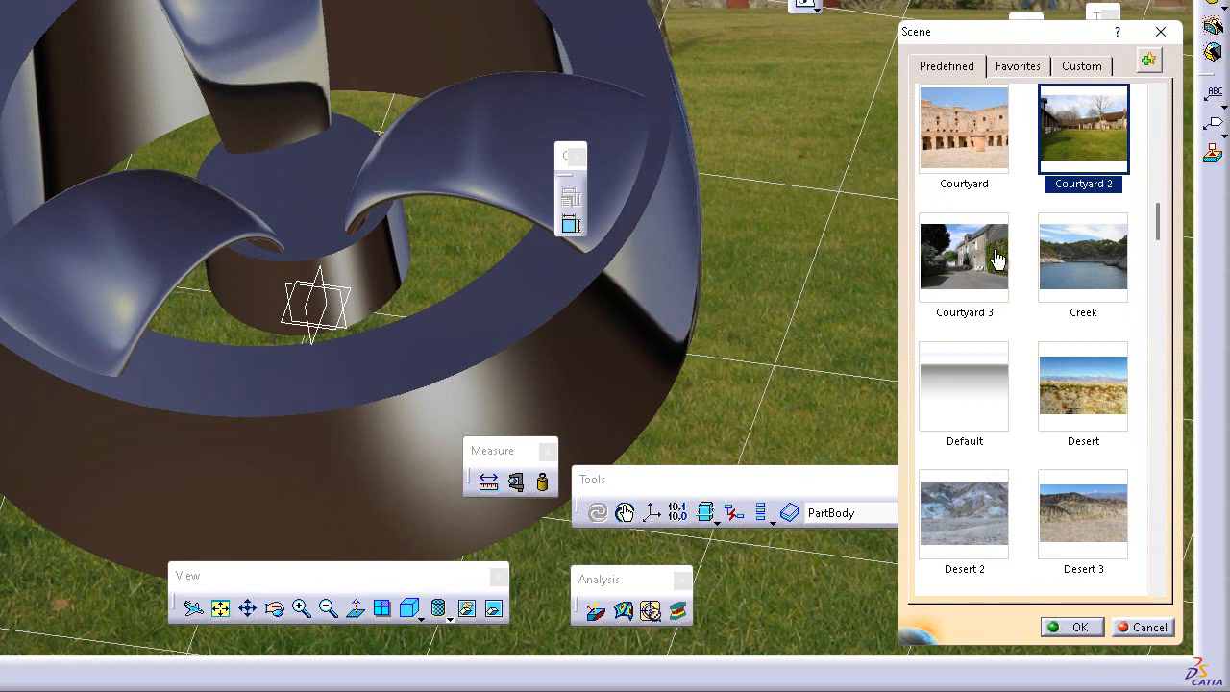
{"action": "left_click", "coordinate": [1030, 65]}
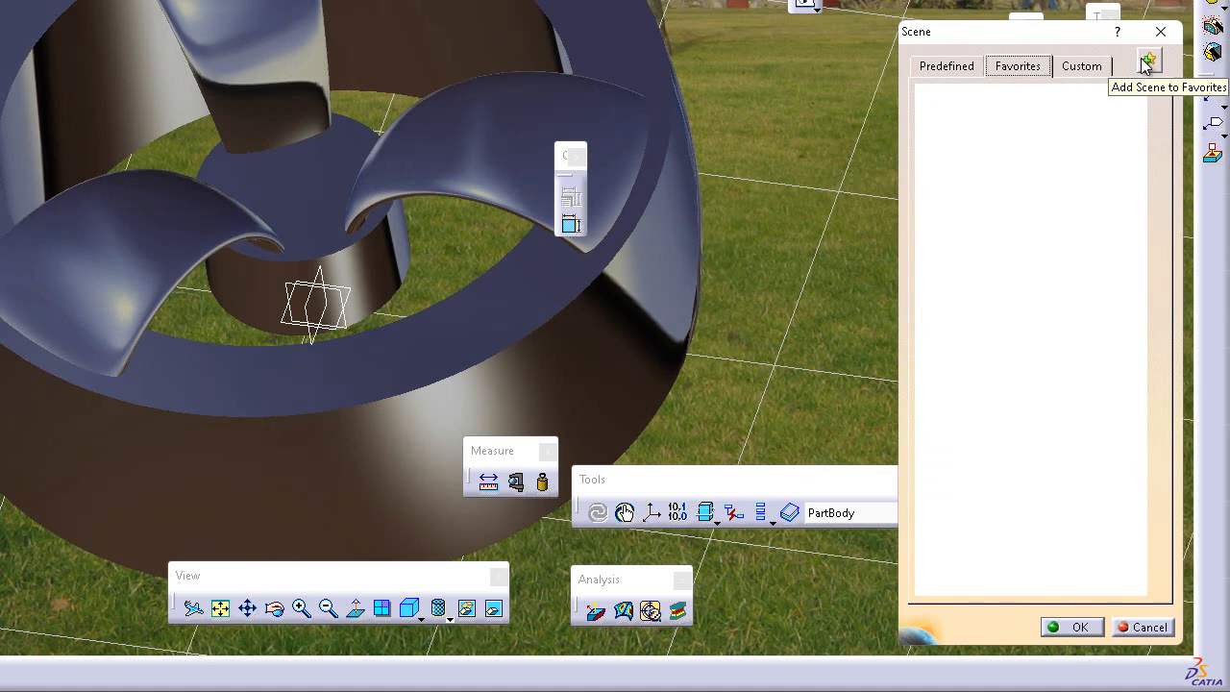
{"action": "left_click", "coordinate": [956, 67]}
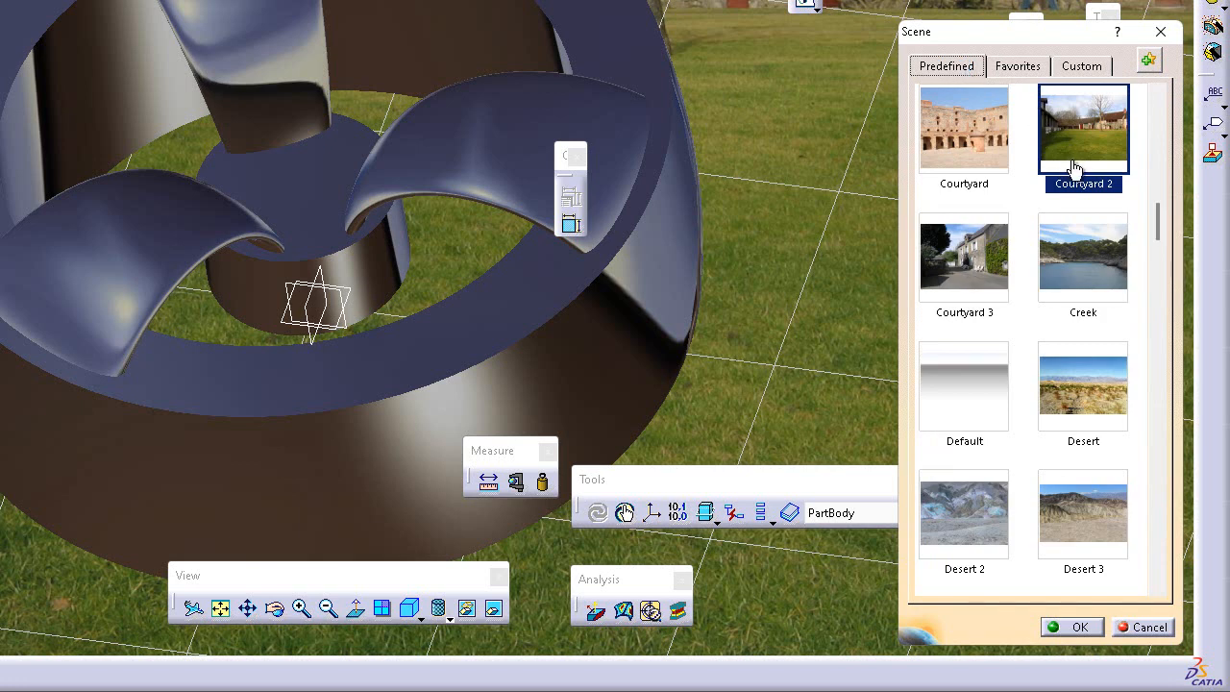
{"action": "left_click", "coordinate": [1089, 283]}
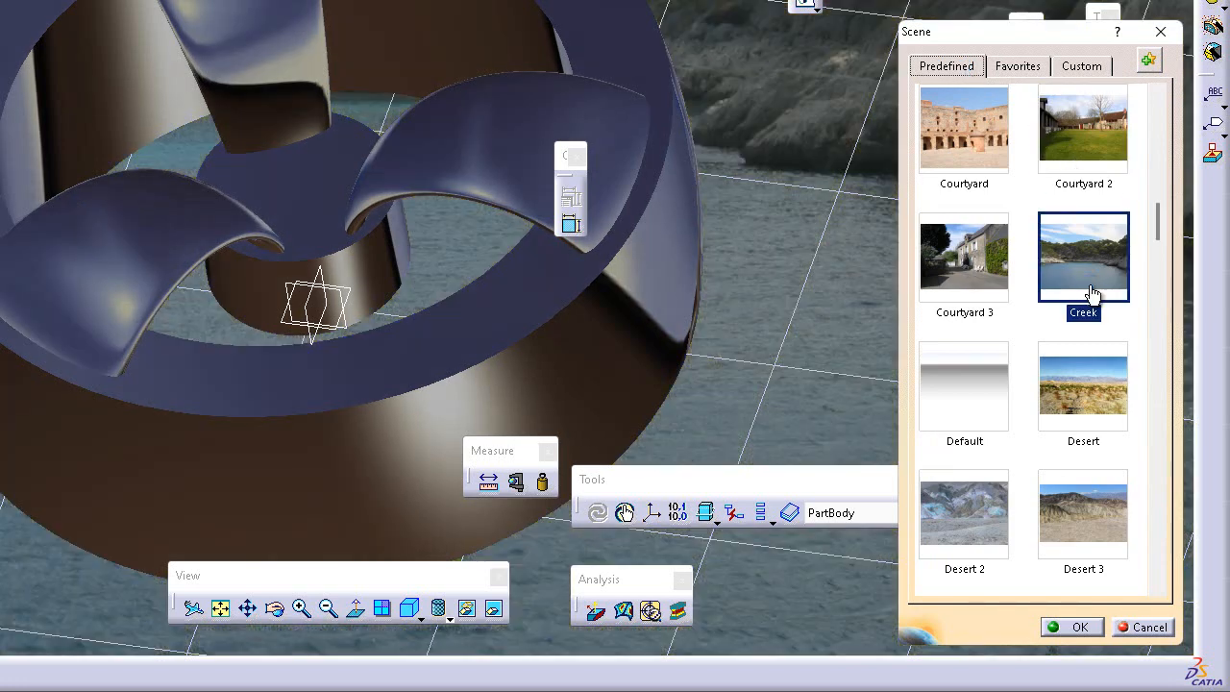
{"action": "left_click", "coordinate": [1067, 160]}
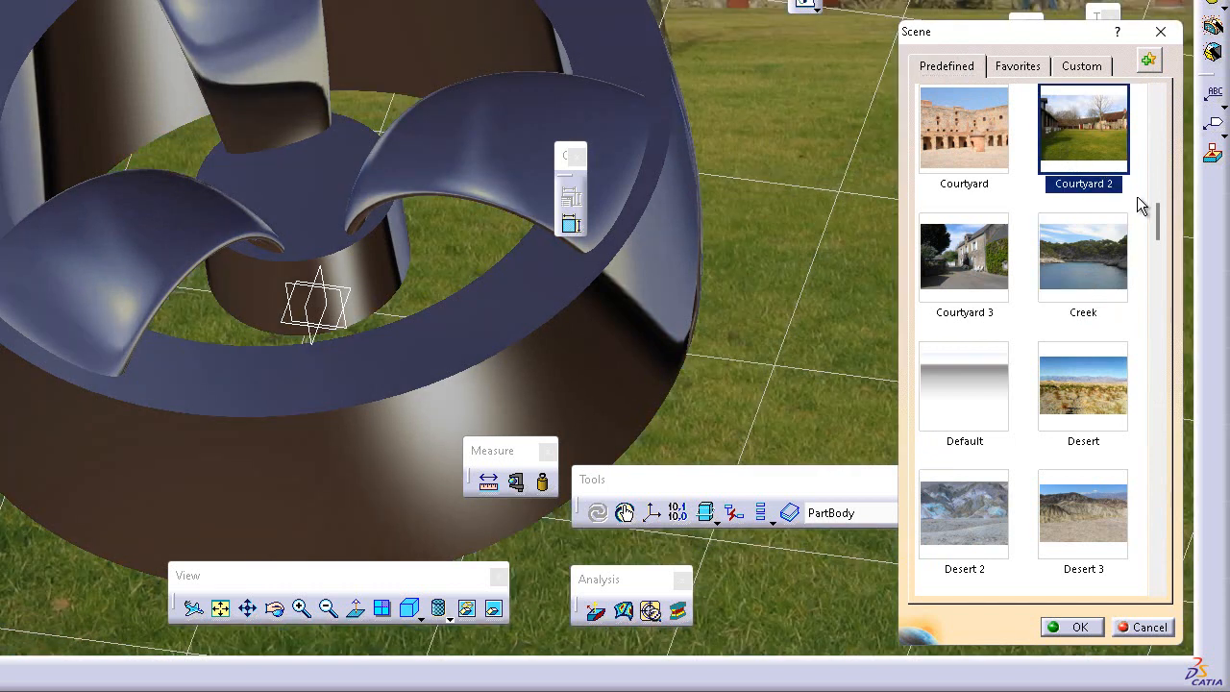
Step: Preview the predefined Default and Desert scenes and try to add Desert to the favorite scenes
{"action": "mouse_move", "coordinate": [1156, 230]}
{"action": "left_mouse_down"}
{"action": "mouse_move", "coordinate": [1139, 600]}
{"action": "mouse_move", "coordinate": [1157, 426]}
{"action": "mouse_move", "coordinate": [1159, 113]}
{"action": "mouse_move", "coordinate": [1161, 248]}
{"action": "left_mouse_up"}
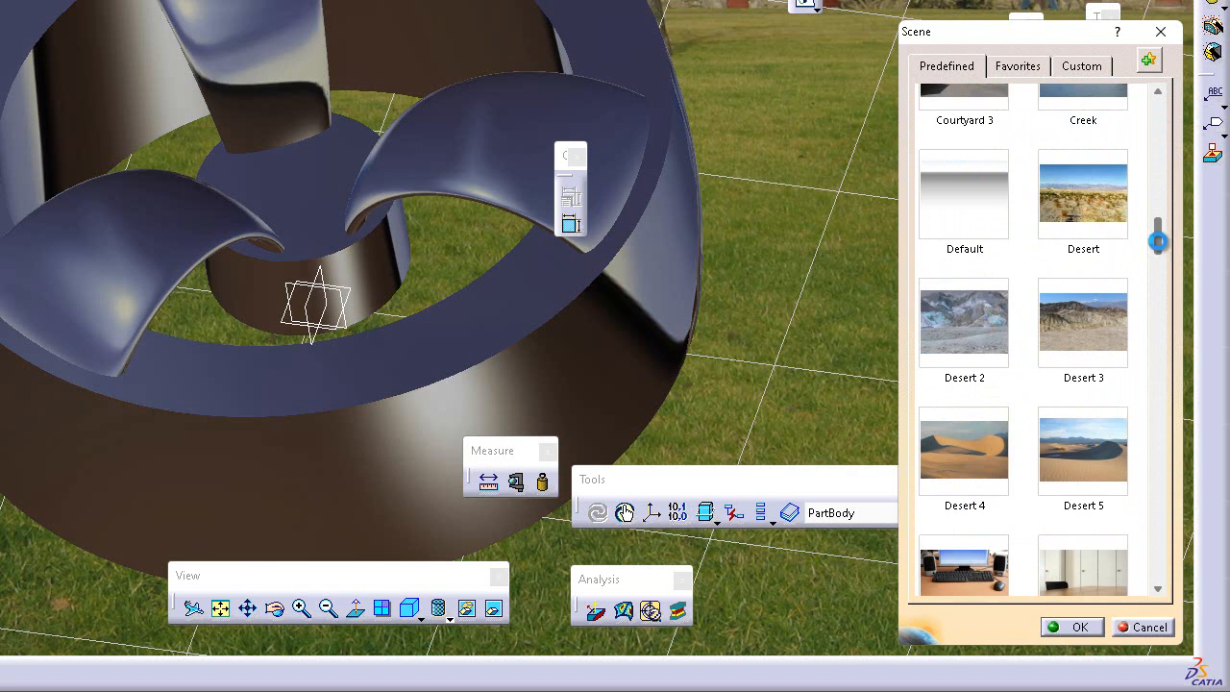
{"action": "left_click", "coordinate": [945, 204]}
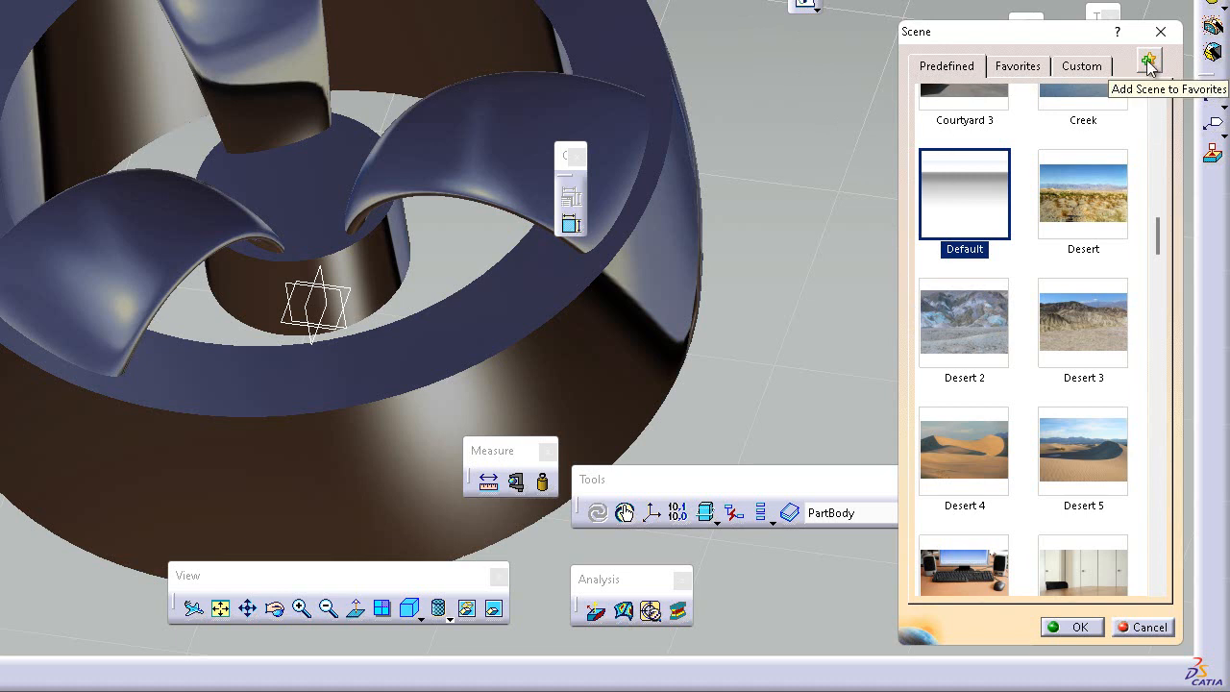
{"action": "left_click", "coordinate": [1068, 183]}
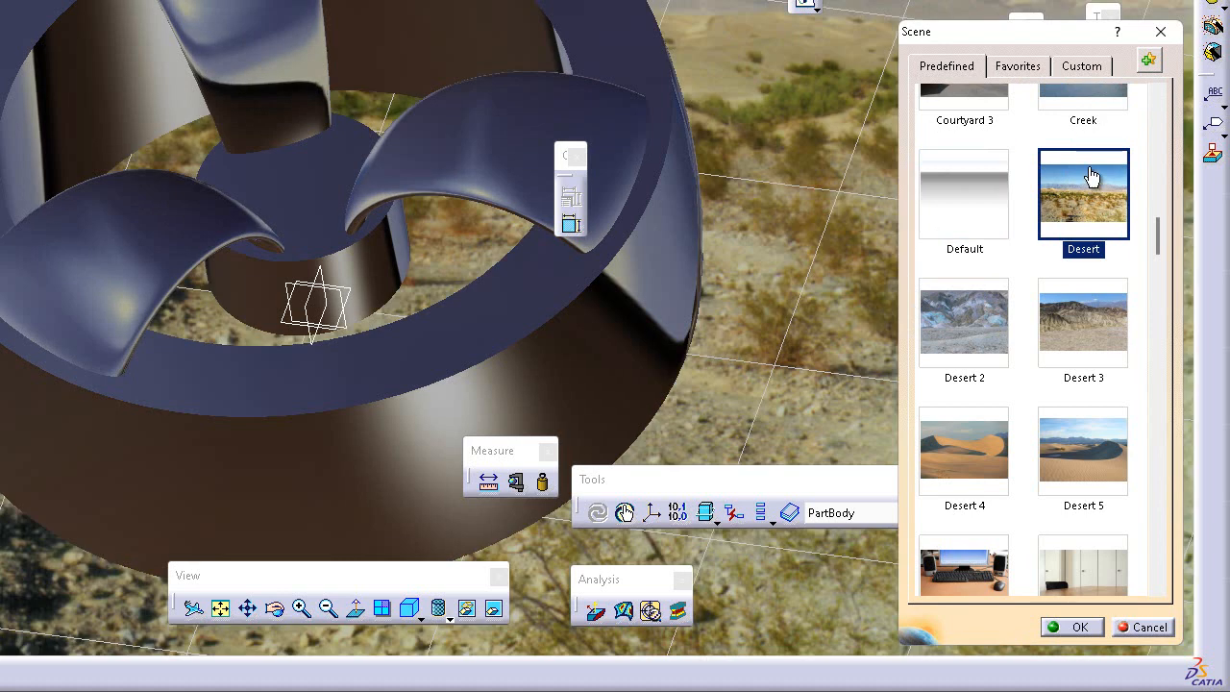
{"action": "left_click", "coordinate": [1150, 67]}
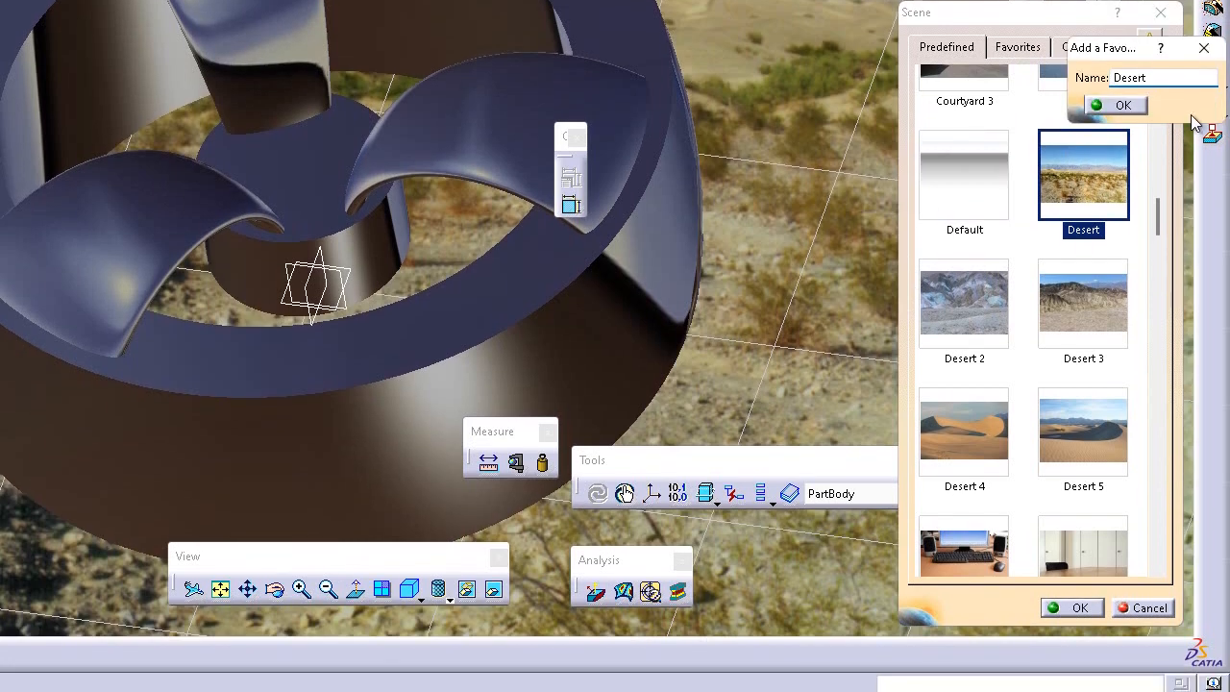
{"action": "left_click", "coordinate": [1120, 104]}
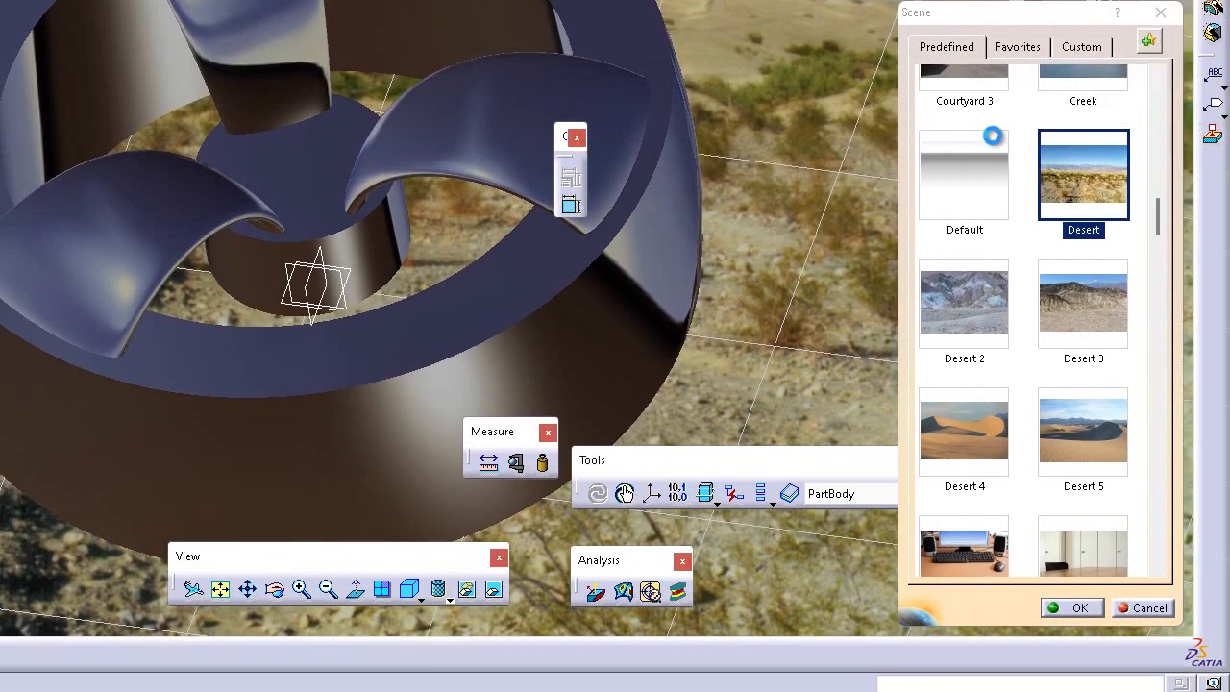
Step: Select the predefined Default scene and look through the favorite scenes and the custom background image choices
{"action": "left_click", "coordinate": [961, 188]}
{"action": "left_click", "coordinate": [1021, 50]}
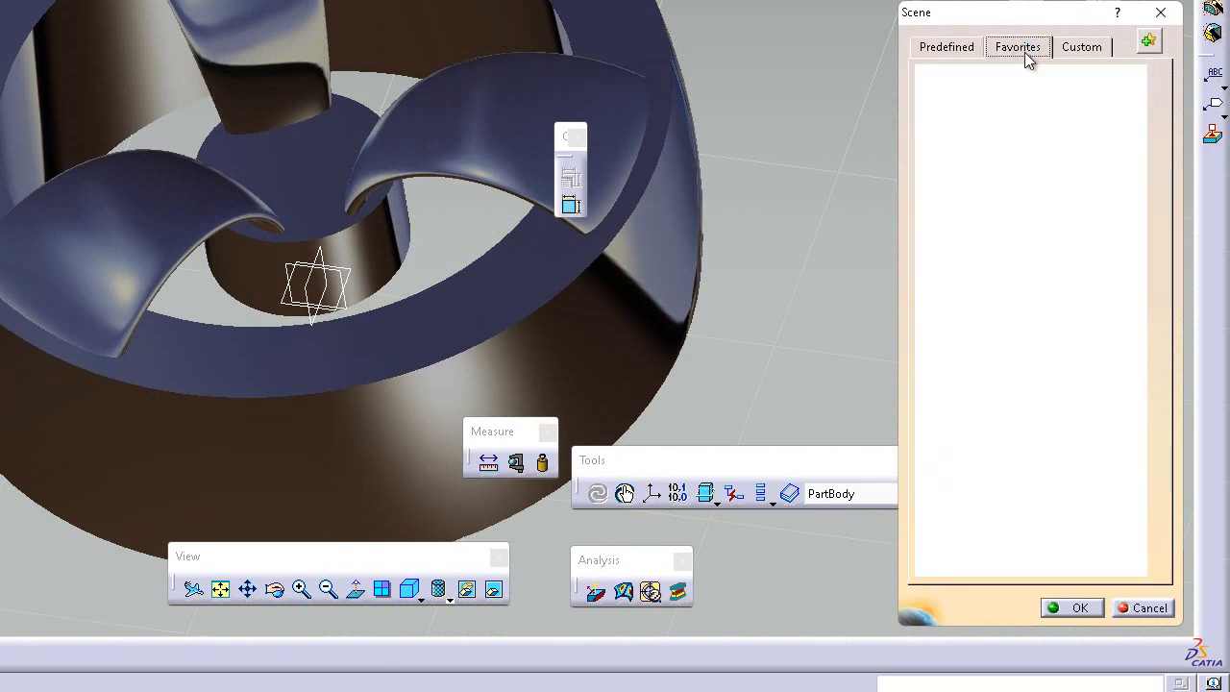
{"action": "left_click", "coordinate": [1071, 52]}
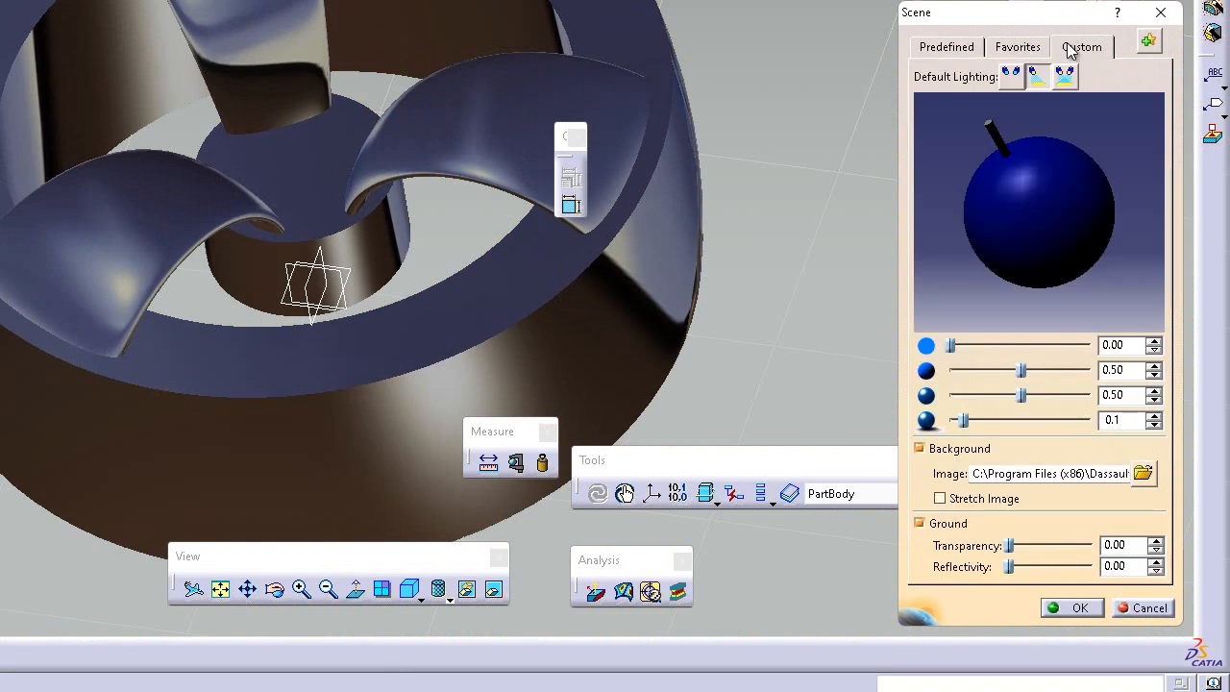
{"action": "left_click", "coordinate": [1142, 473]}
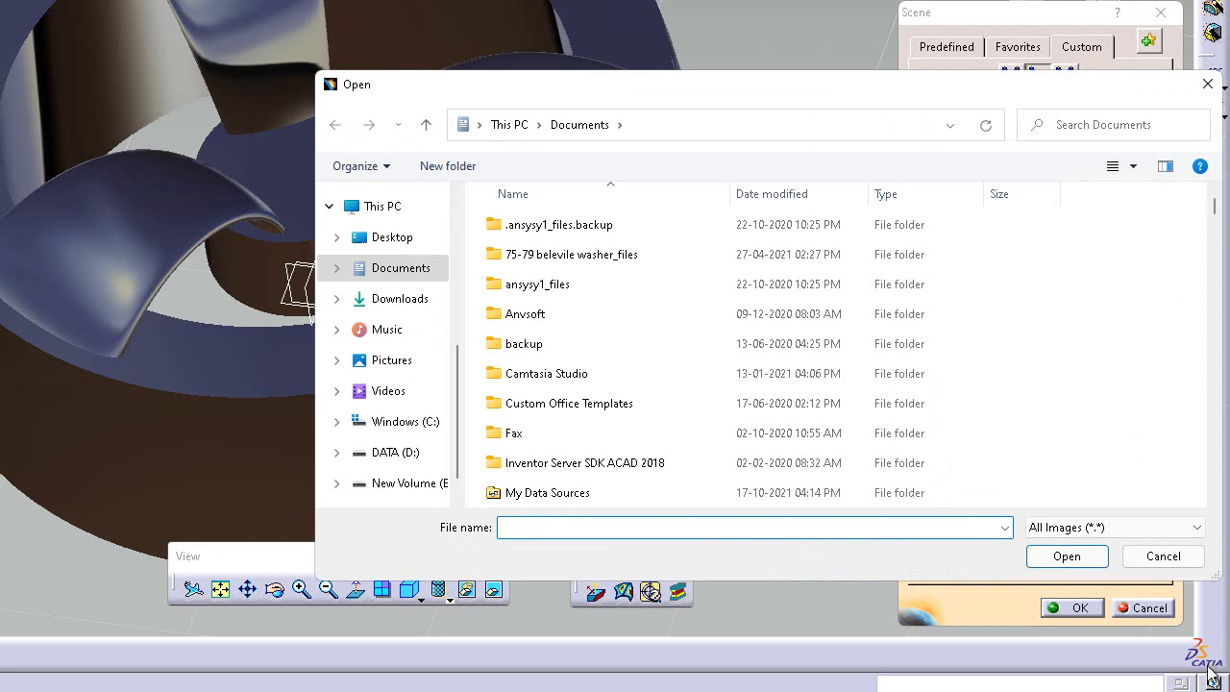
{"action": "left_click", "coordinate": [1165, 556]}
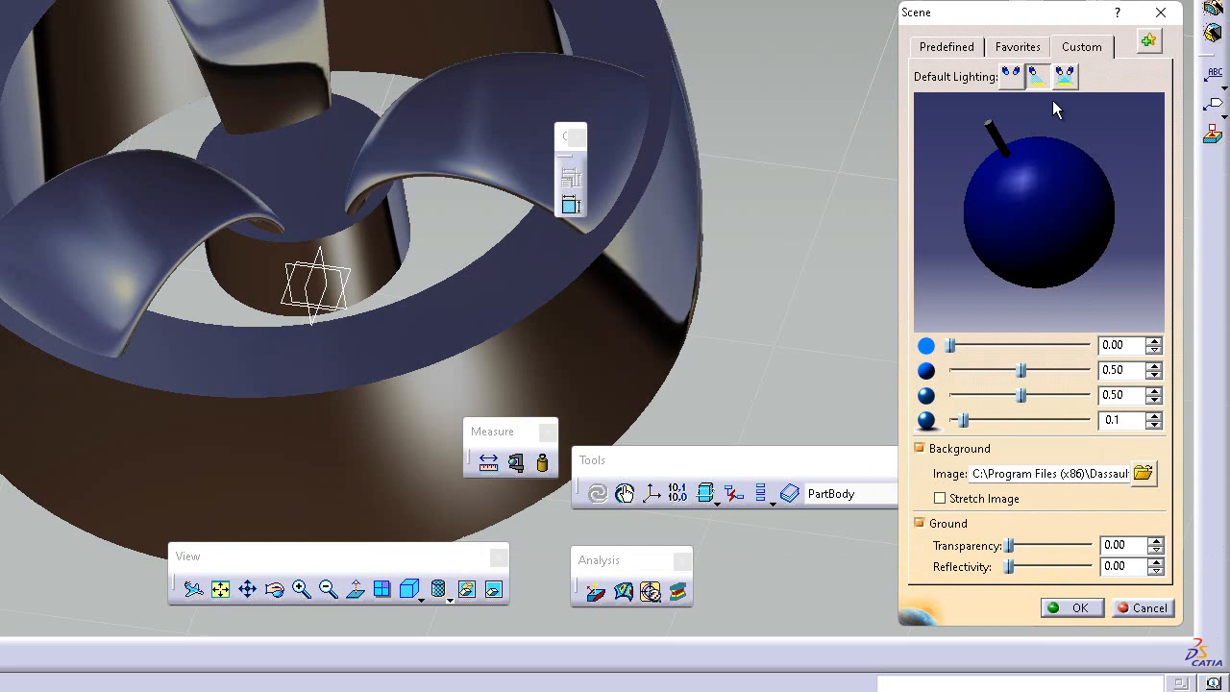
{"action": "left_click", "coordinate": [952, 48]}
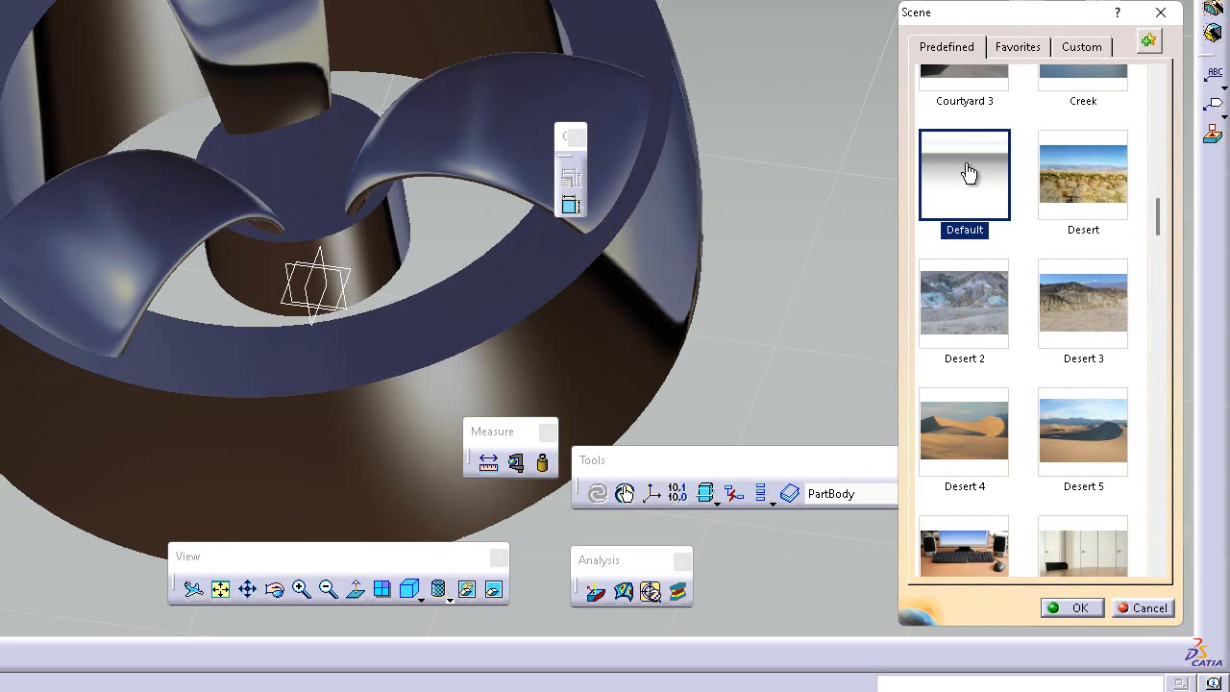
{"action": "left_click", "coordinate": [1014, 46]}
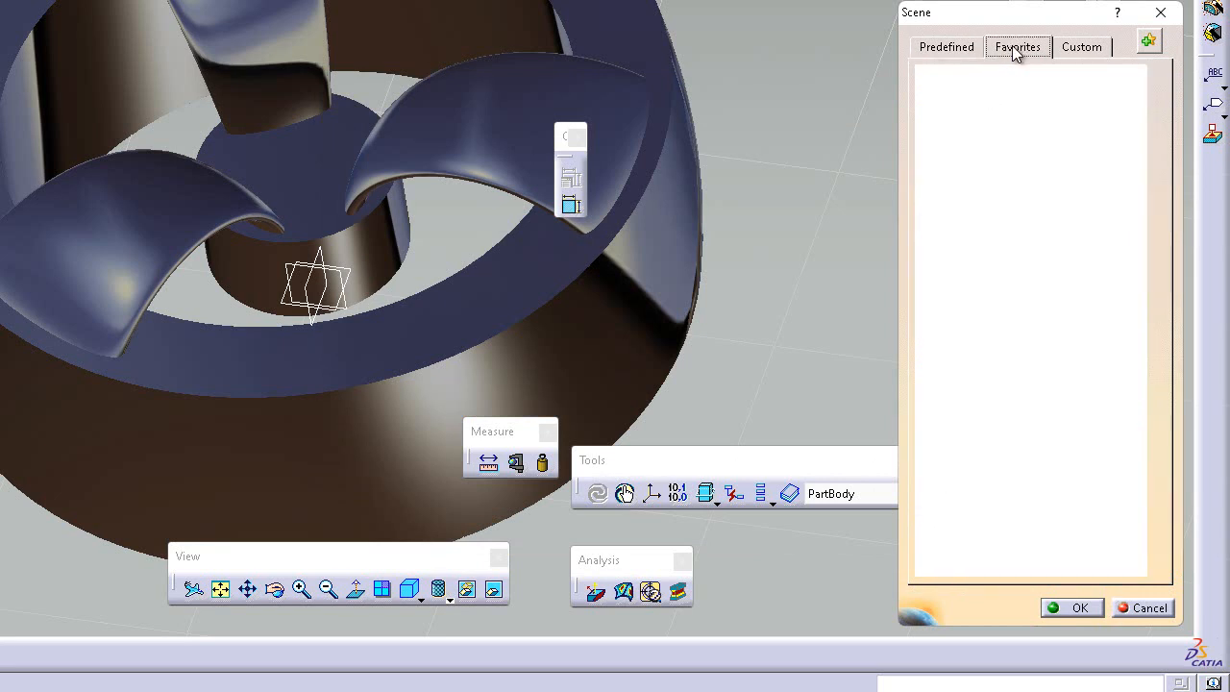
Step: Compare the custom scene's default lighting options, choose two lights, adjust both light directions and accept the scene
{"action": "left_click", "coordinate": [1063, 52]}
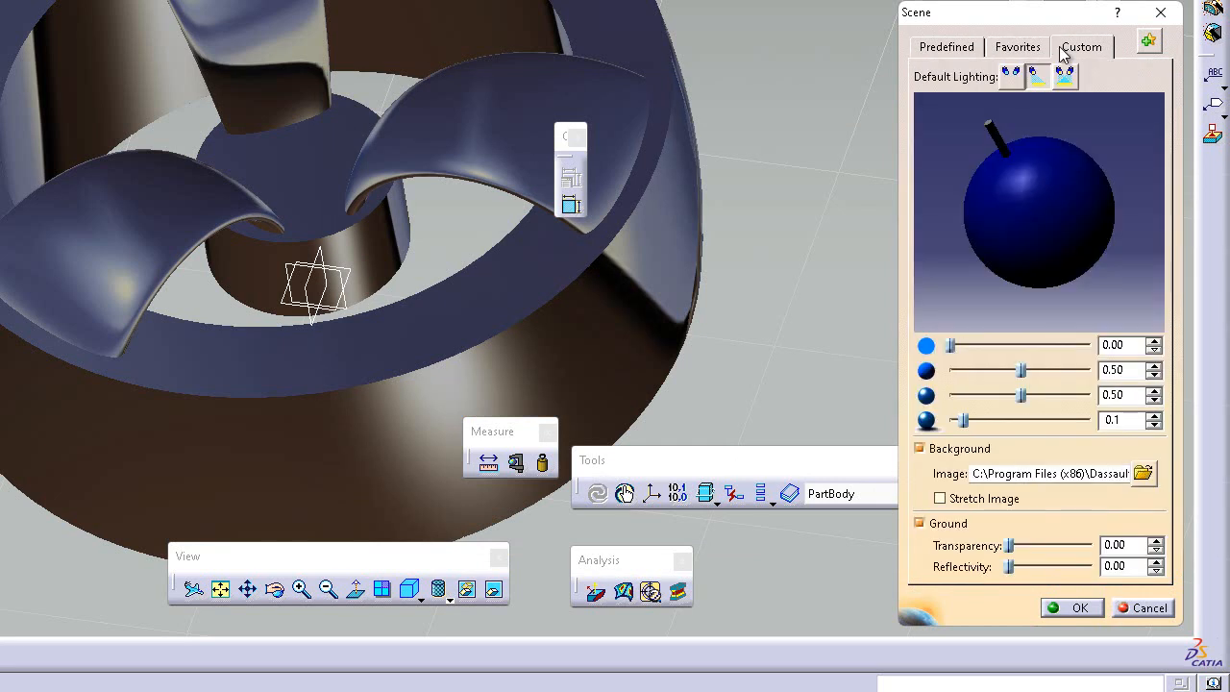
{"action": "left_click", "coordinate": [1010, 77]}
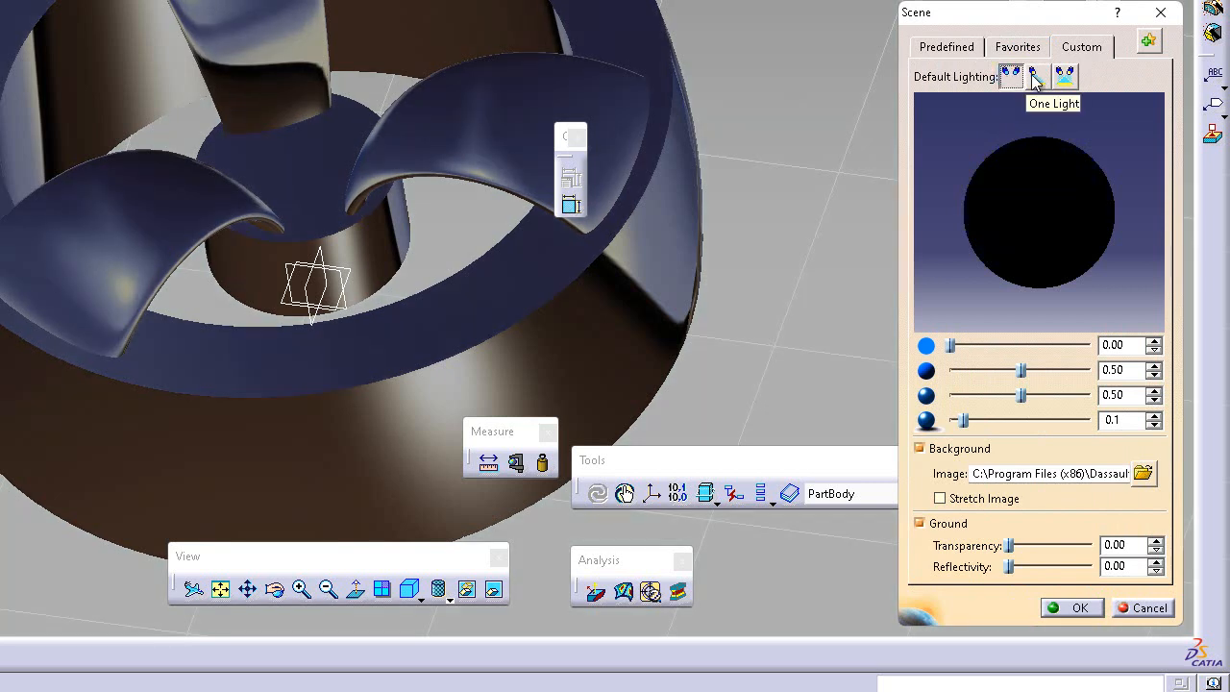
{"action": "left_click", "coordinate": [1035, 77]}
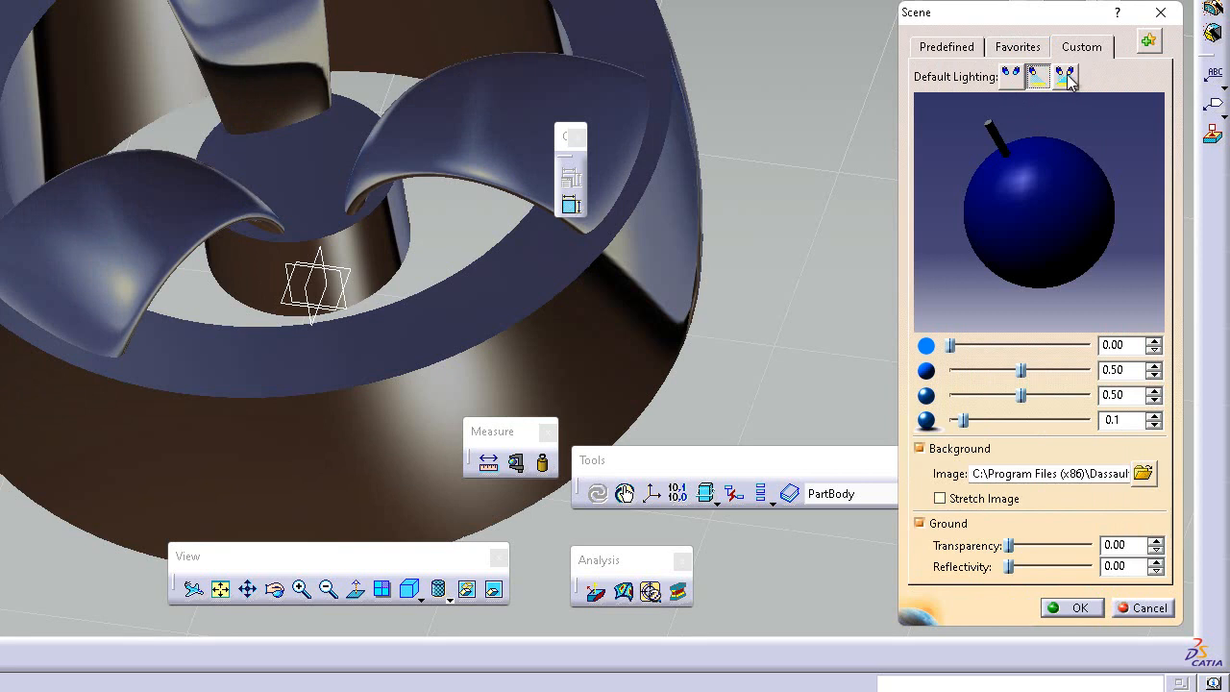
{"action": "left_click", "coordinate": [1065, 77]}
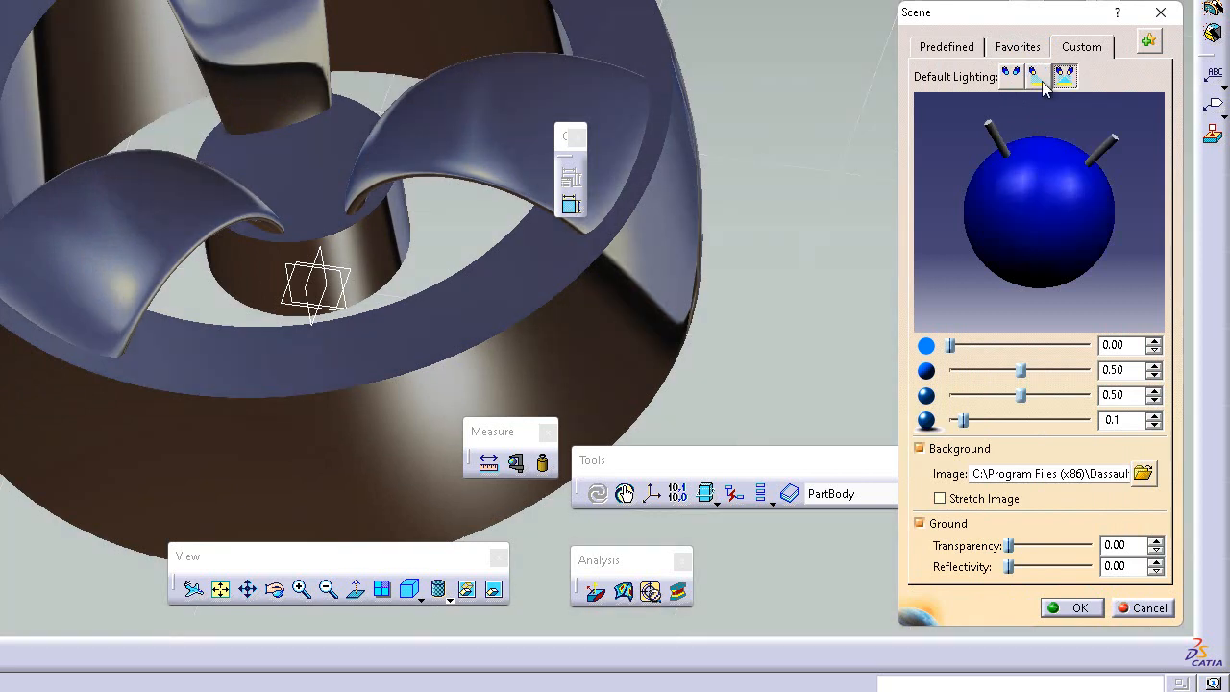
{"action": "mouse_move", "coordinate": [992, 138]}
{"action": "left_mouse_down"}
{"action": "mouse_move", "coordinate": [973, 206]}
{"action": "mouse_move", "coordinate": [1034, 141]}
{"action": "mouse_move", "coordinate": [940, 252]}
{"action": "mouse_move", "coordinate": [1004, 144]}
{"action": "mouse_move", "coordinate": [986, 114]}
{"action": "left_mouse_up"}
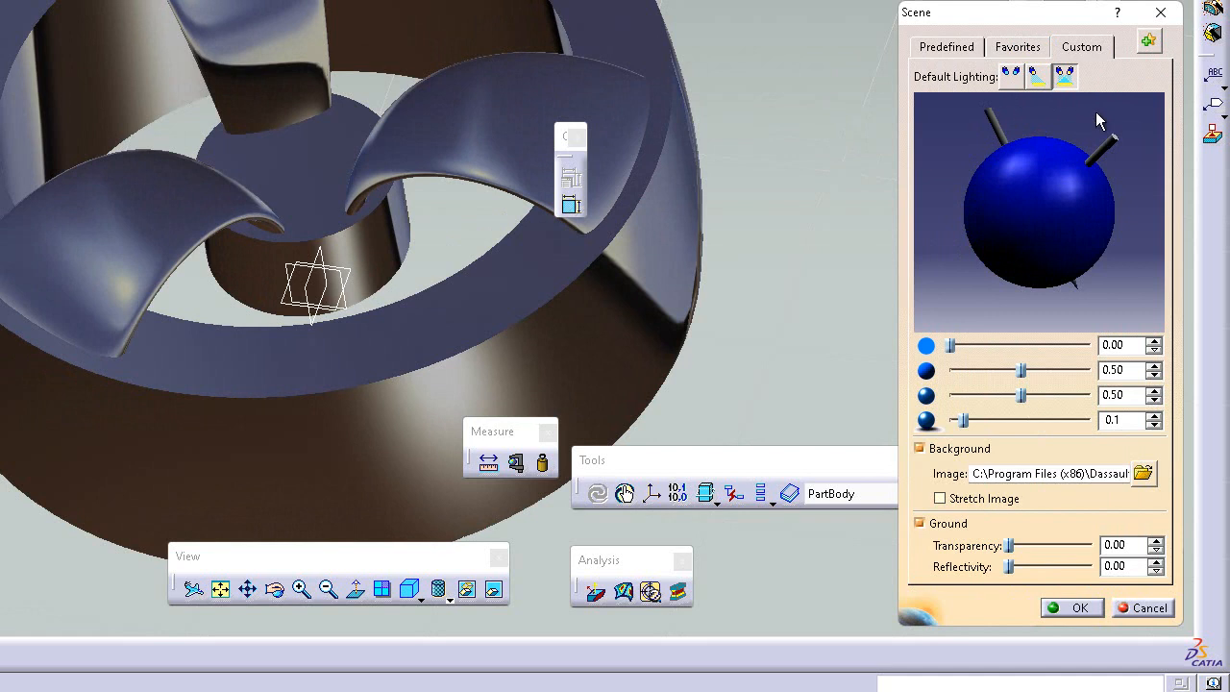
{"action": "mouse_move", "coordinate": [1105, 146]}
{"action": "left_mouse_down"}
{"action": "mouse_move", "coordinate": [1118, 152]}
{"action": "mouse_move", "coordinate": [1103, 130]}
{"action": "mouse_move", "coordinate": [1023, 175]}
{"action": "mouse_move", "coordinate": [1107, 140]}
{"action": "left_mouse_up"}
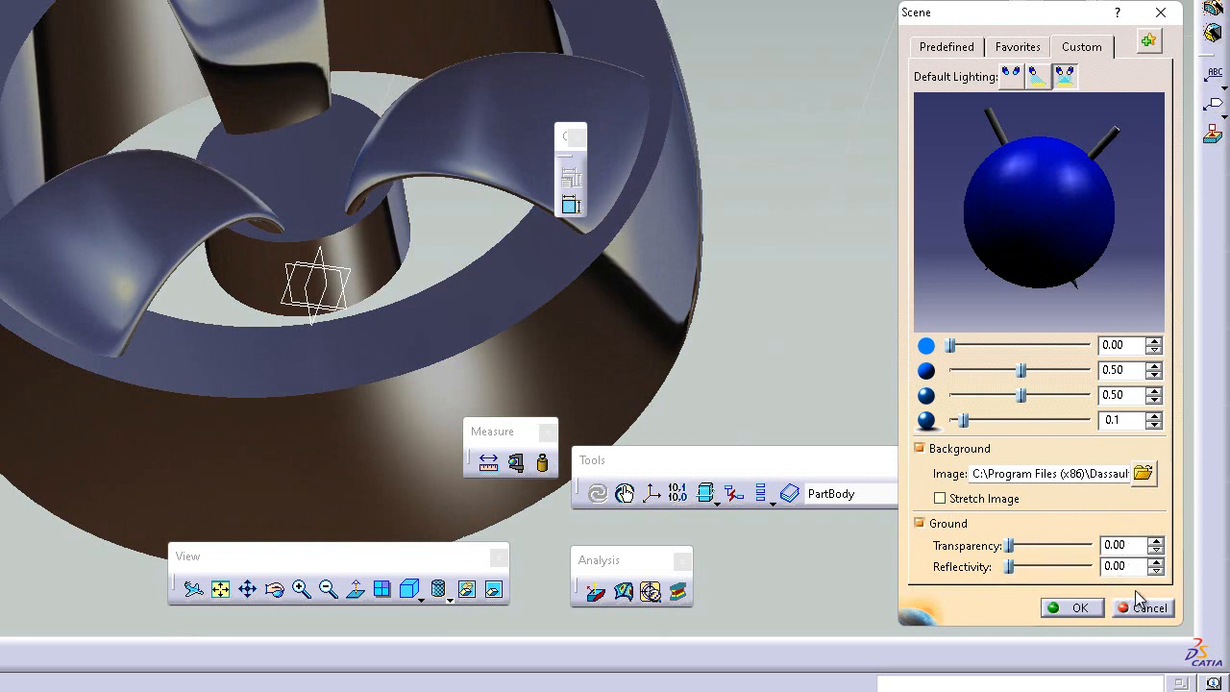
{"action": "left_click", "coordinate": [1078, 613]}
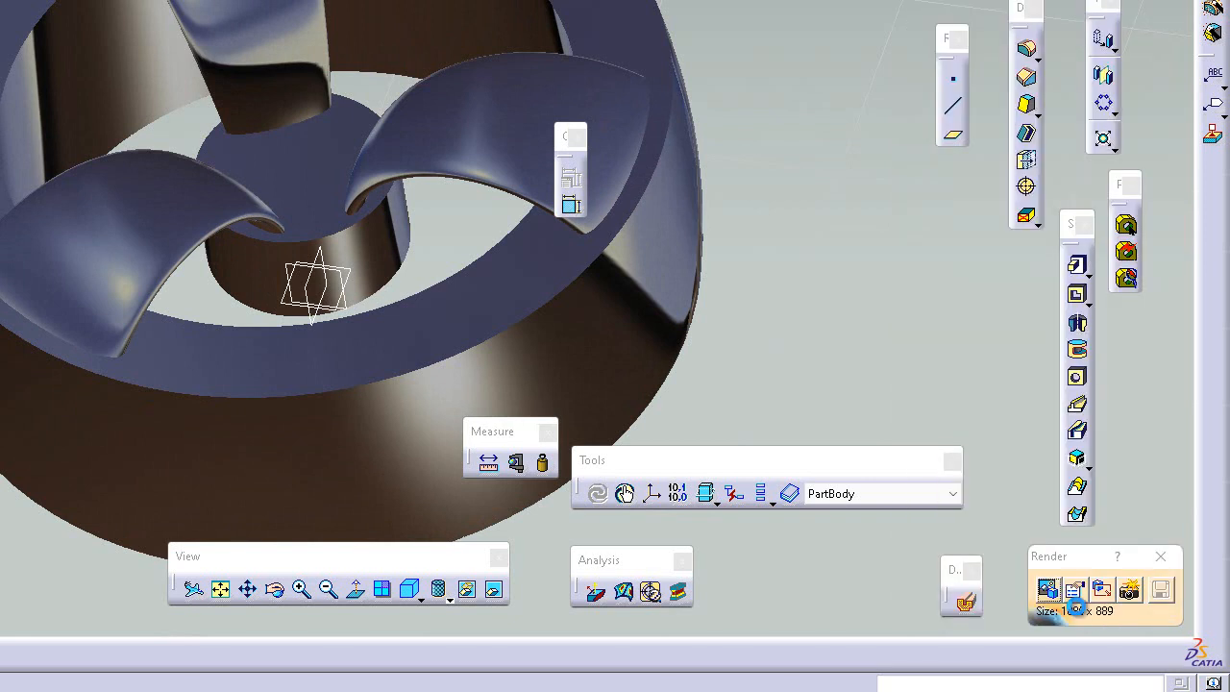
Step: Set the wheel to the isometric view, enlarge it and move it to frame the spokes and hub
{"action": "left_click", "coordinate": [435, 598]}
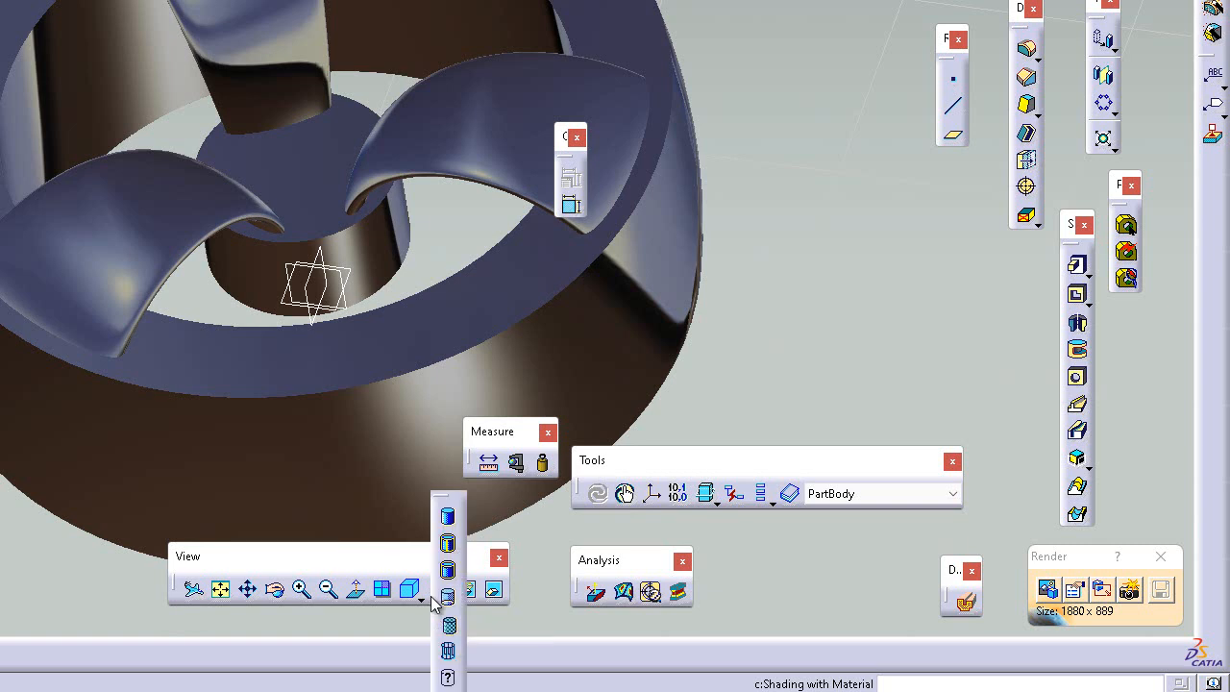
{"action": "left_click", "coordinate": [557, 547]}
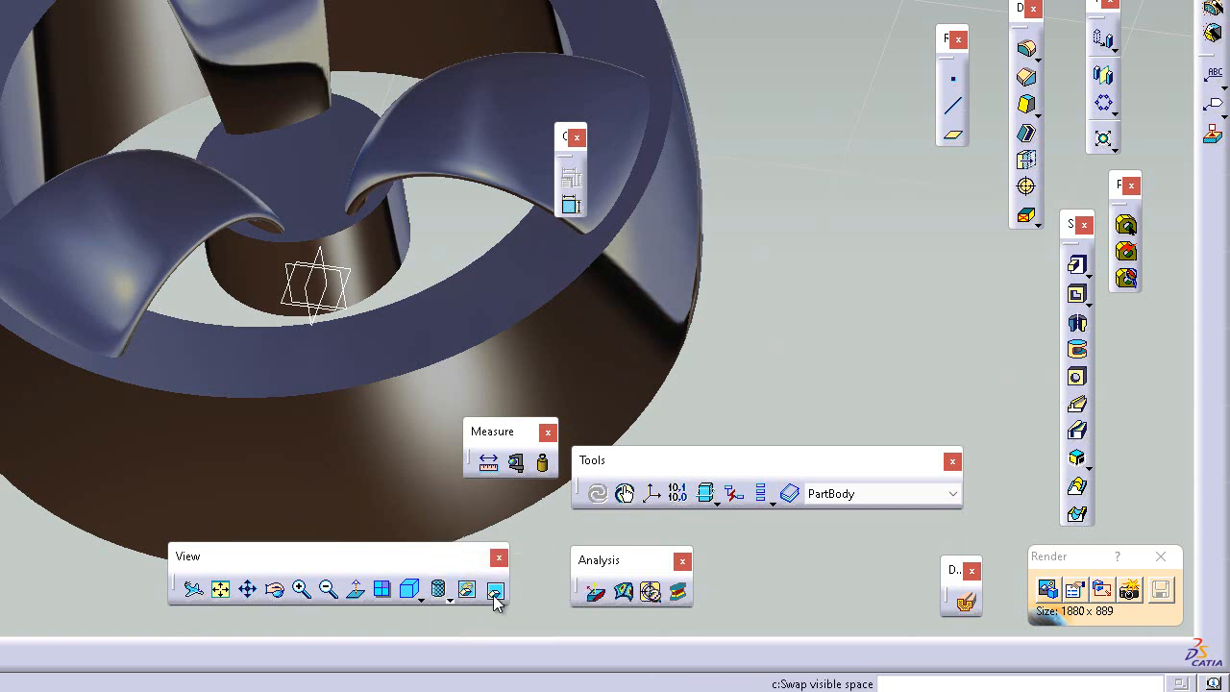
{"action": "left_click", "coordinate": [424, 600]}
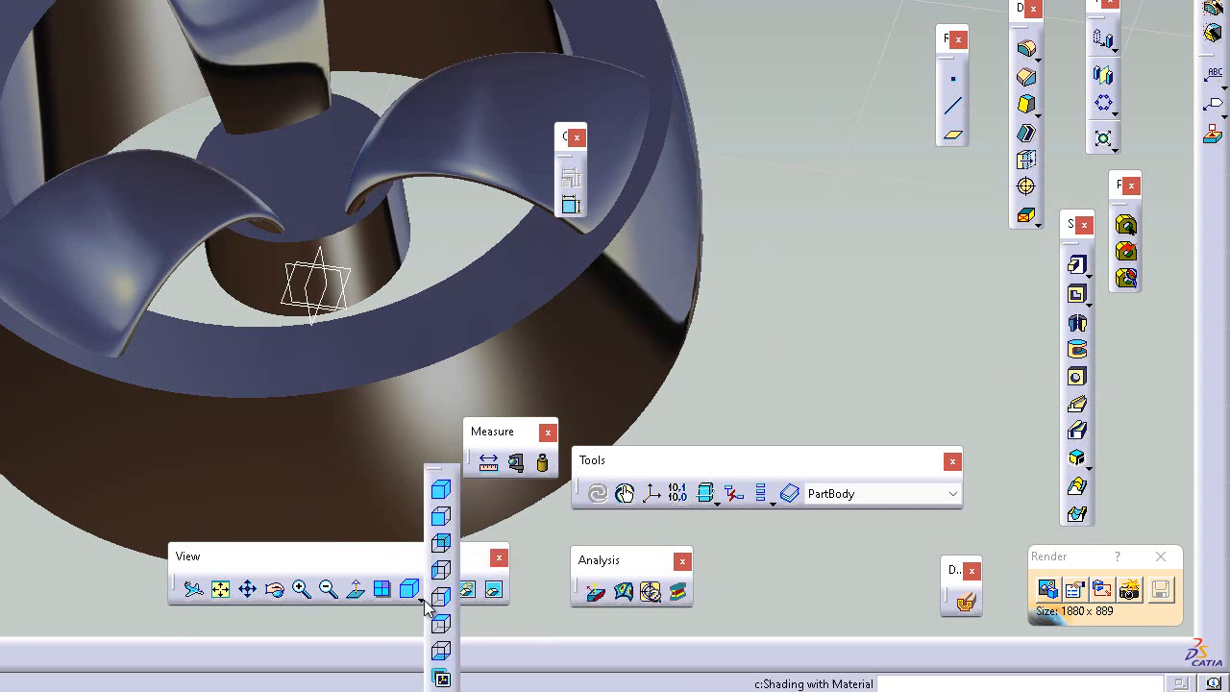
{"action": "left_click", "coordinate": [442, 493]}
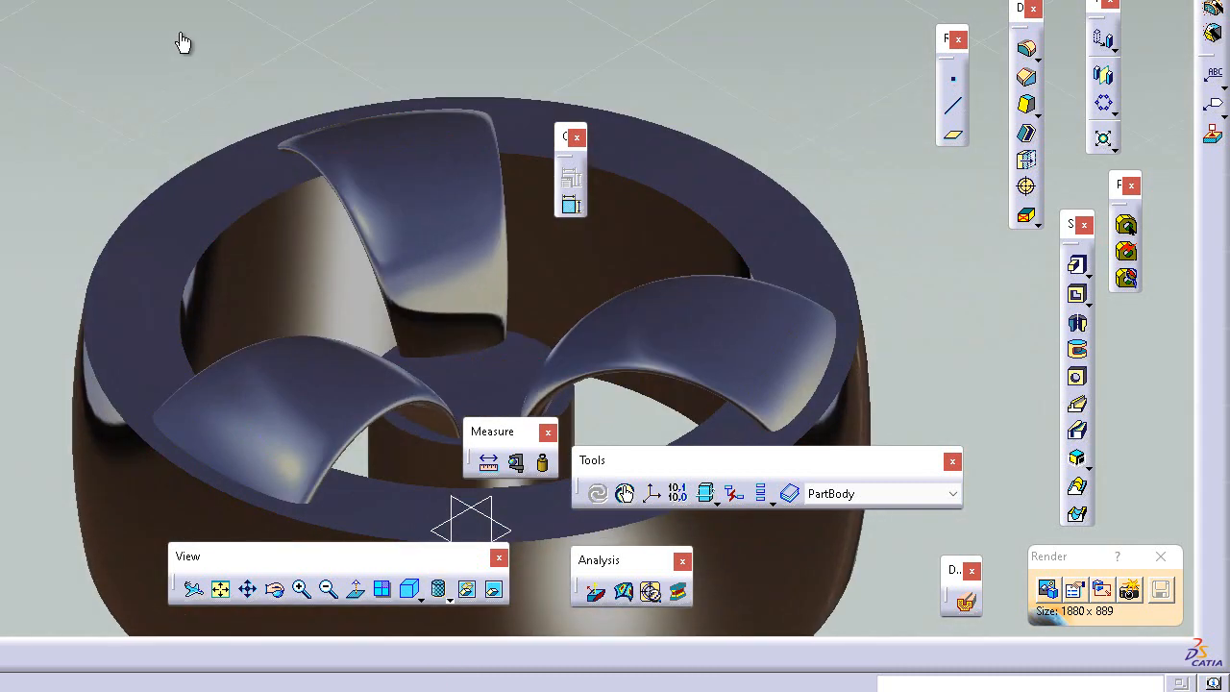
{"action": "left_click", "coordinate": [301, 590]}
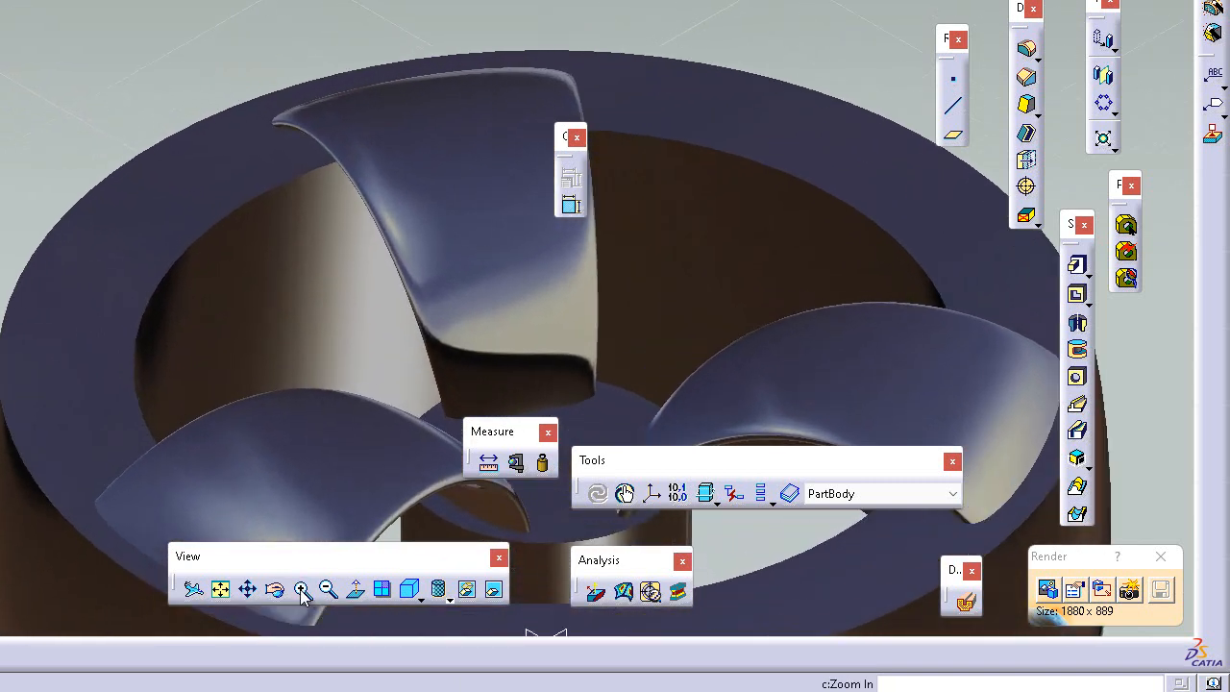
{"action": "left_click", "coordinate": [248, 590]}
{"action": "left_click_drag", "start_coordinate": [294, 524], "coordinate": [282, 309]}
{"action": "middle_click_drag", "start_coordinate": [282, 309], "coordinate": [145, 259]}
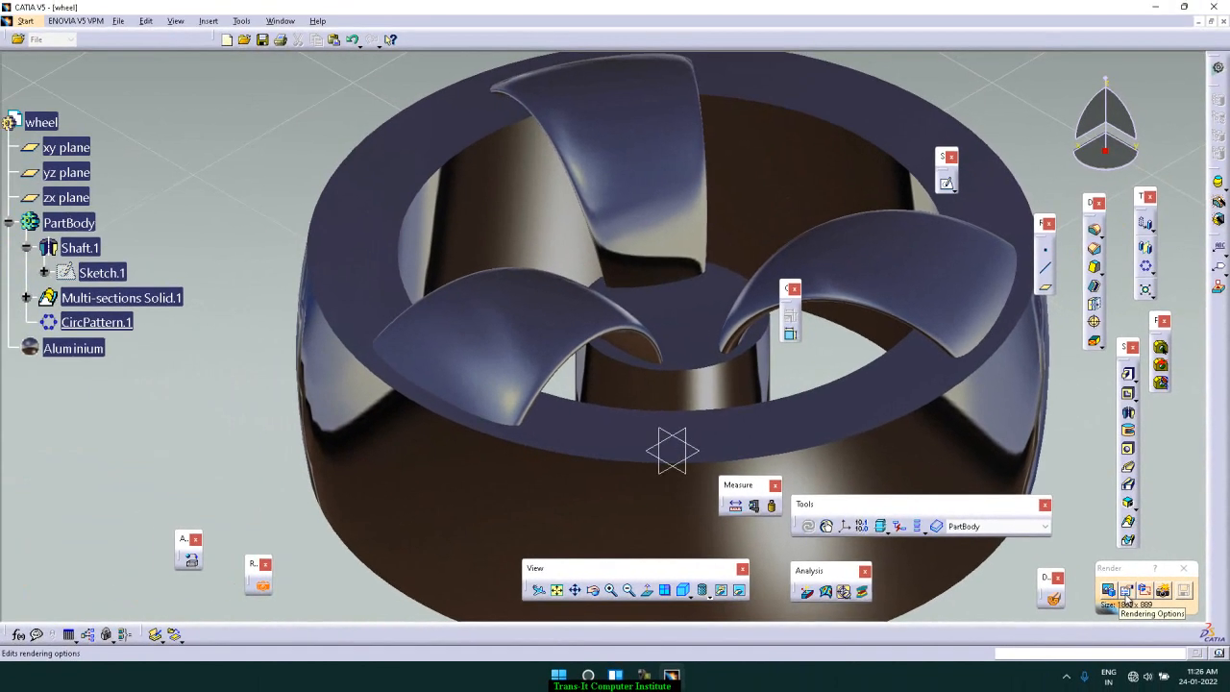
Step: Accept Medium rendering quality with realistic lighting at screen resolution and render the wheel from the current viewpoint
{"action": "left_click", "coordinate": [1075, 589]}
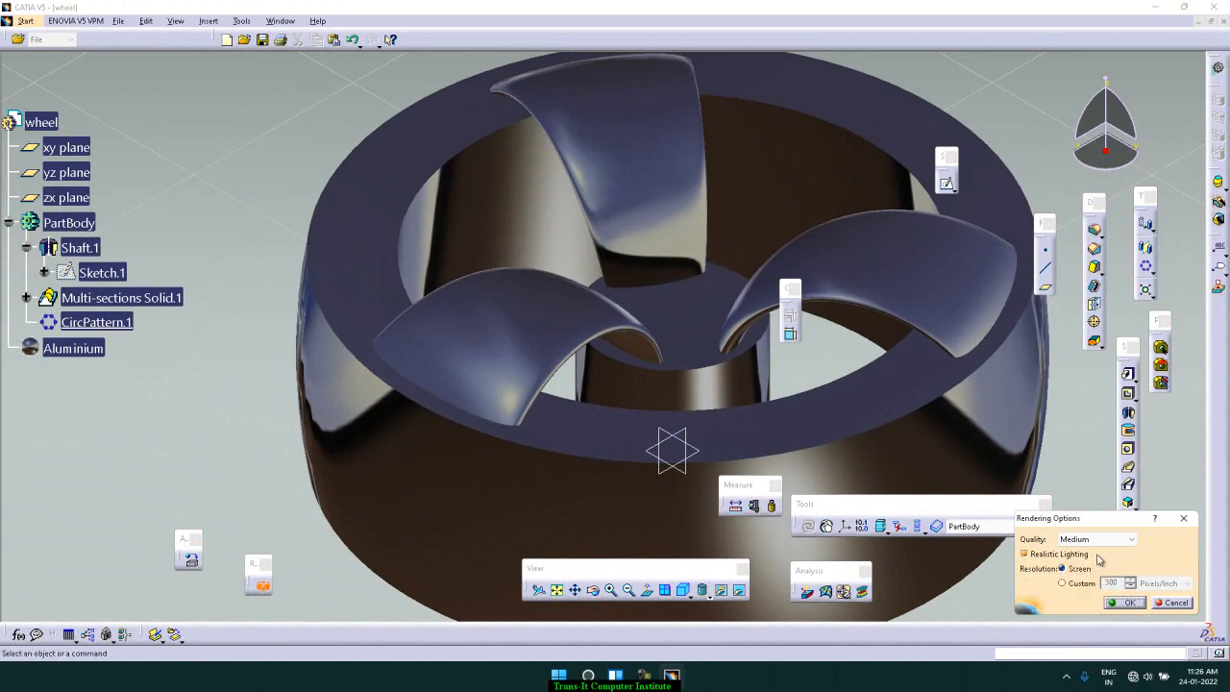
{"action": "left_click", "coordinate": [1120, 603]}
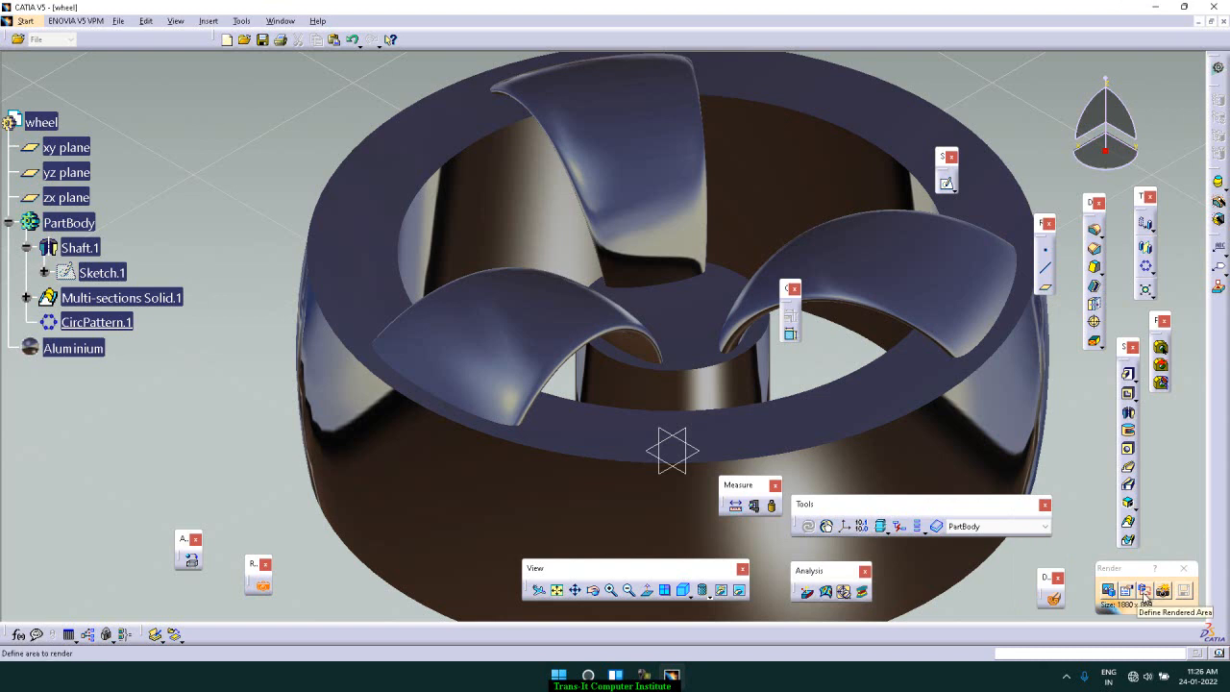
{"action": "left_click", "coordinate": [1144, 592]}
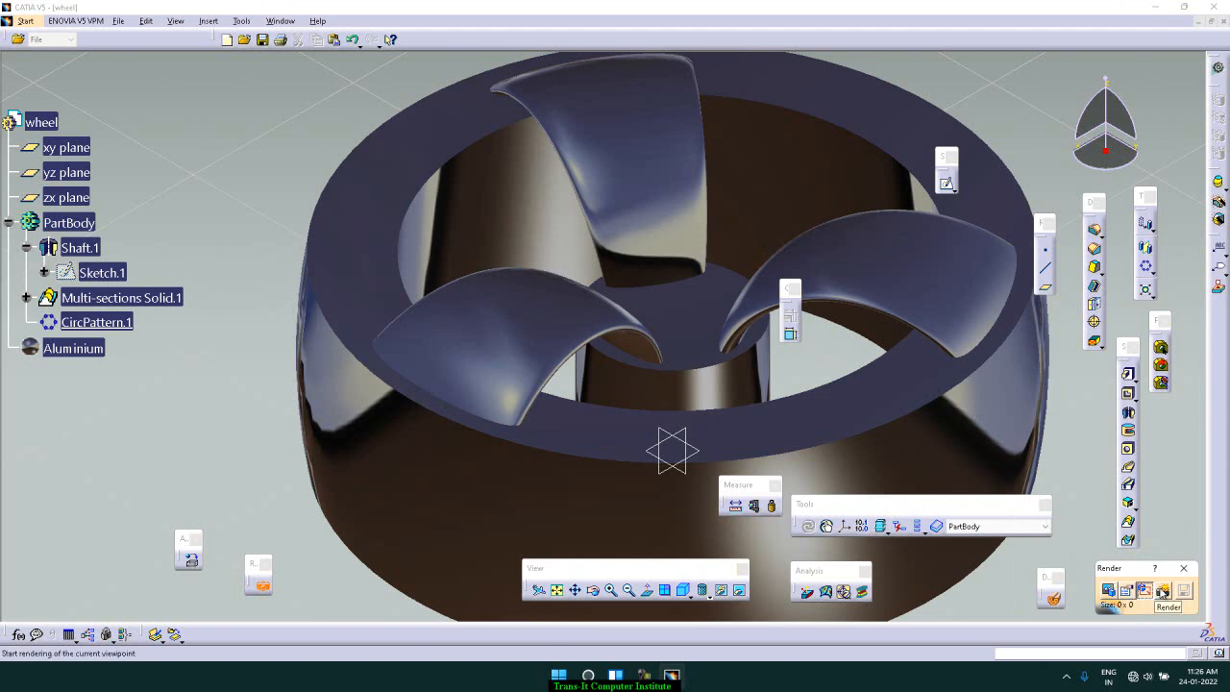
{"action": "left_click", "coordinate": [1163, 592]}
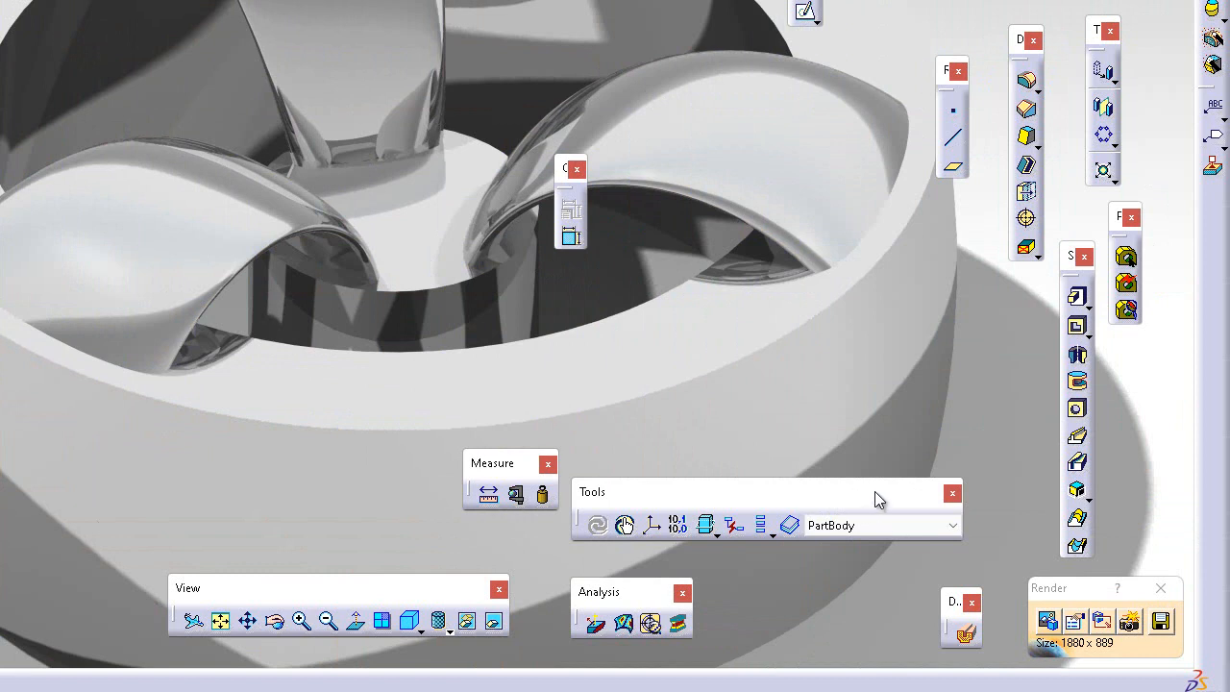
Step: Try the predefined Building, Canyon, Car park and Canyon 2 scenes behind the wheel, and apply the Castle scene
{"action": "left_click", "coordinate": [1049, 622]}
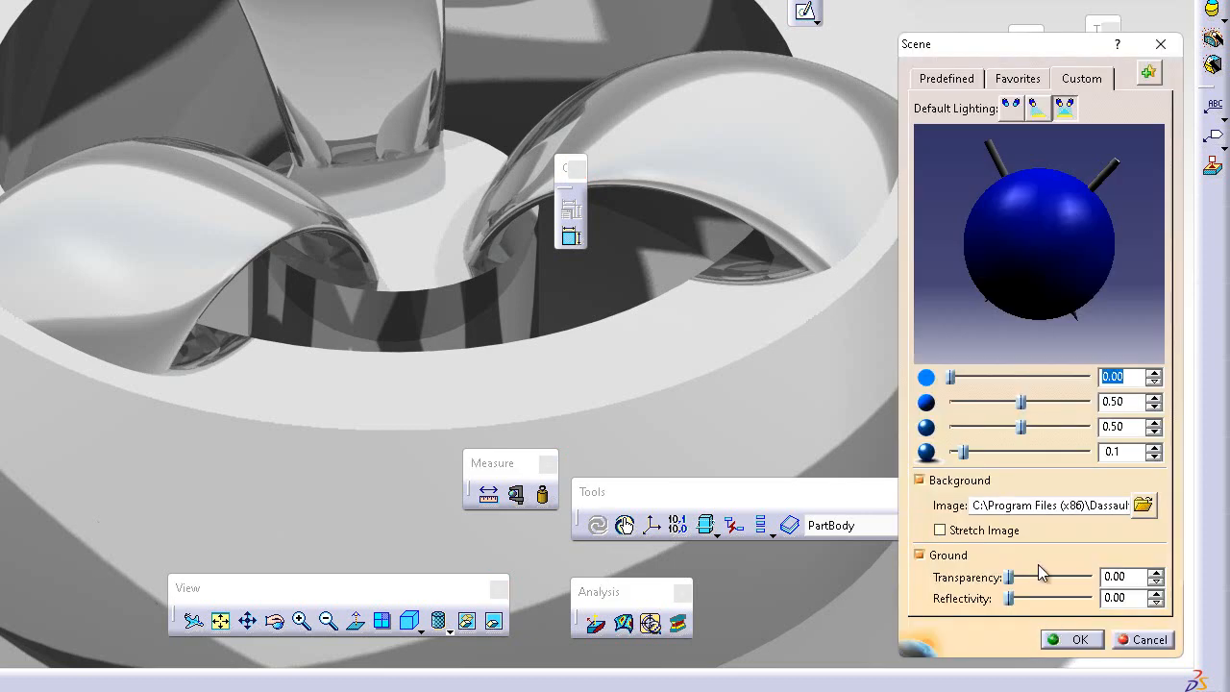
{"action": "left_click", "coordinate": [947, 79]}
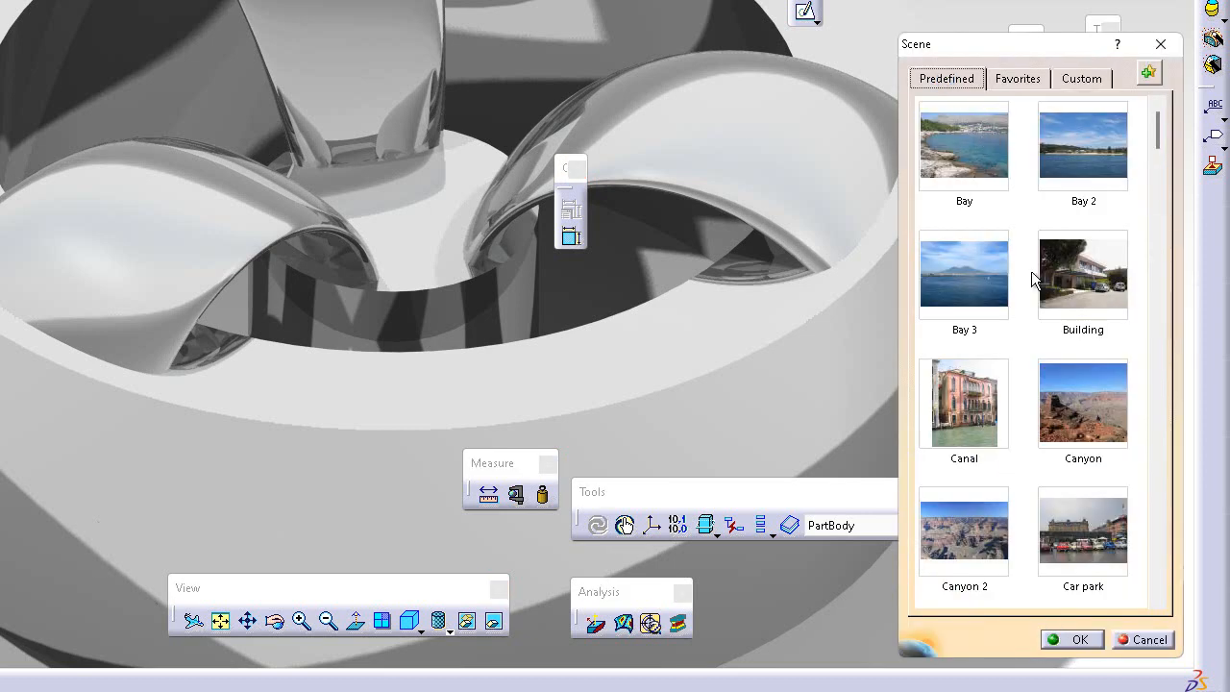
{"action": "left_click", "coordinate": [1083, 304]}
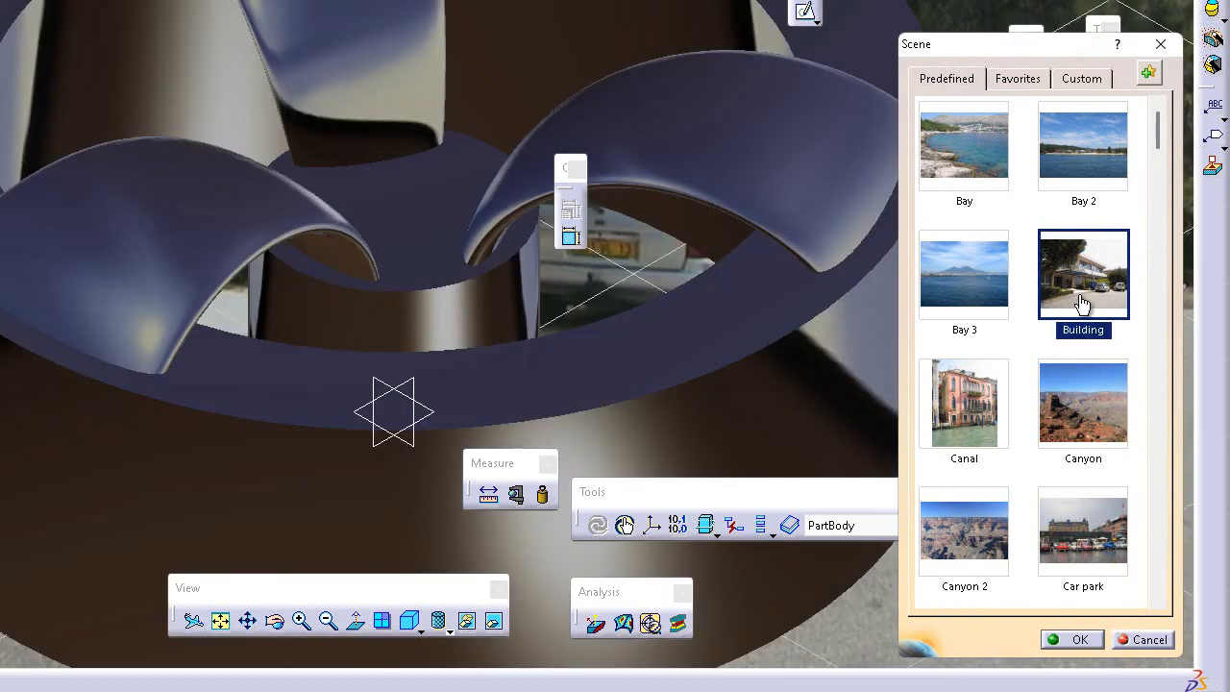
{"action": "left_click", "coordinate": [1087, 402]}
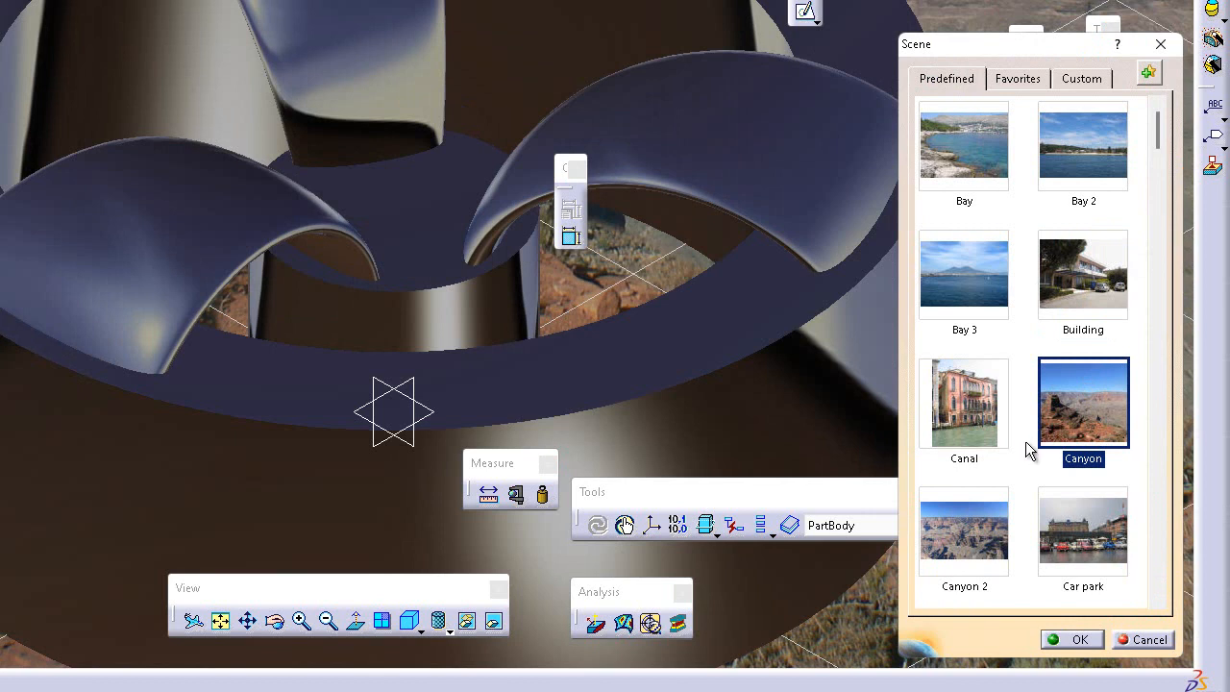
{"action": "left_click", "coordinate": [992, 429]}
{"action": "left_click", "coordinate": [1065, 529]}
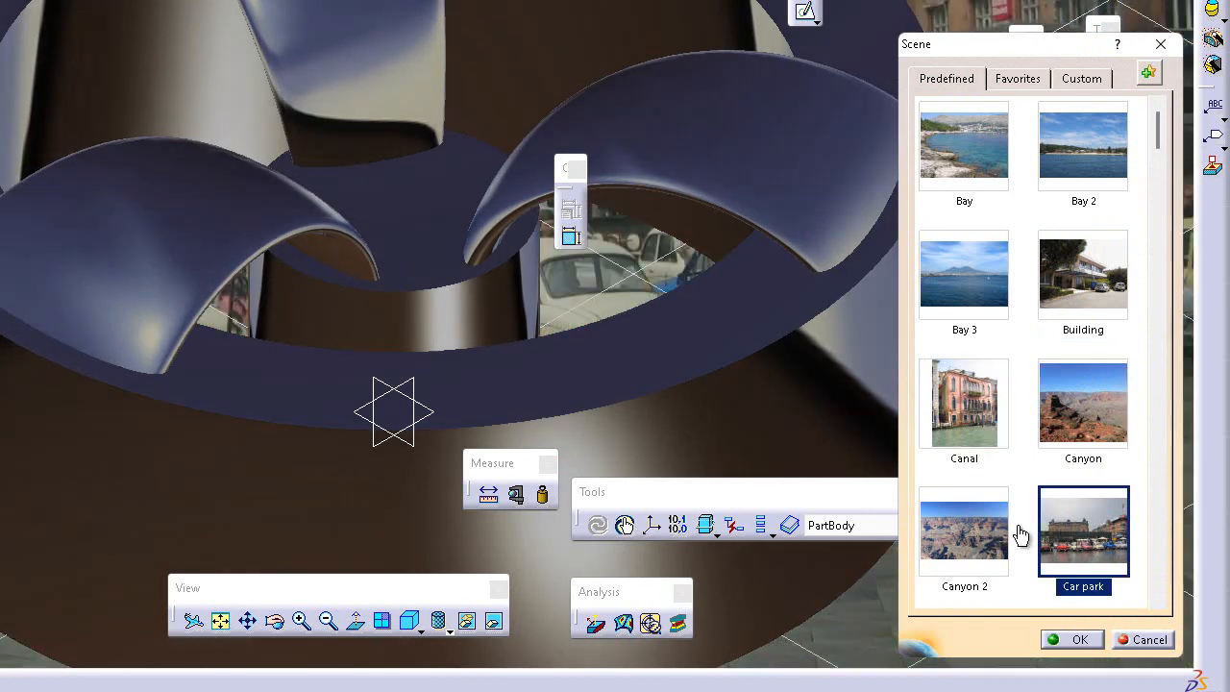
{"action": "left_click", "coordinate": [976, 509]}
{"action": "scroll", "coordinate": [976, 509], "scroll_direction": "down", "scroll_amount": 2}
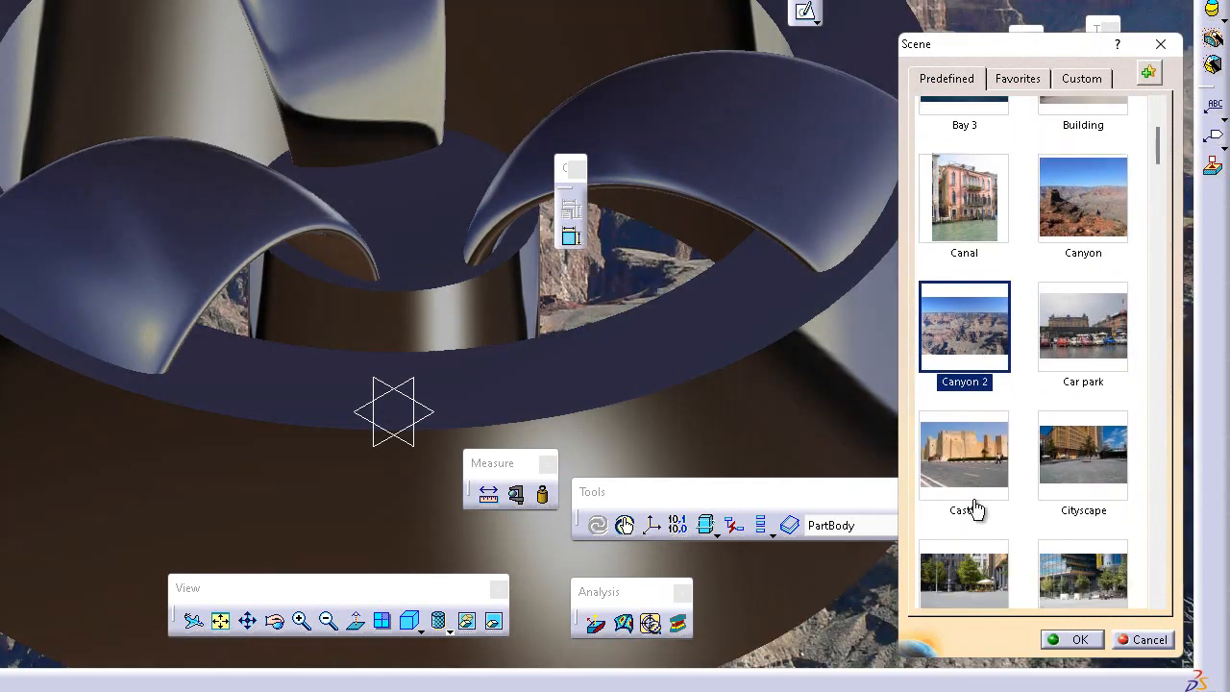
{"action": "left_click", "coordinate": [978, 467]}
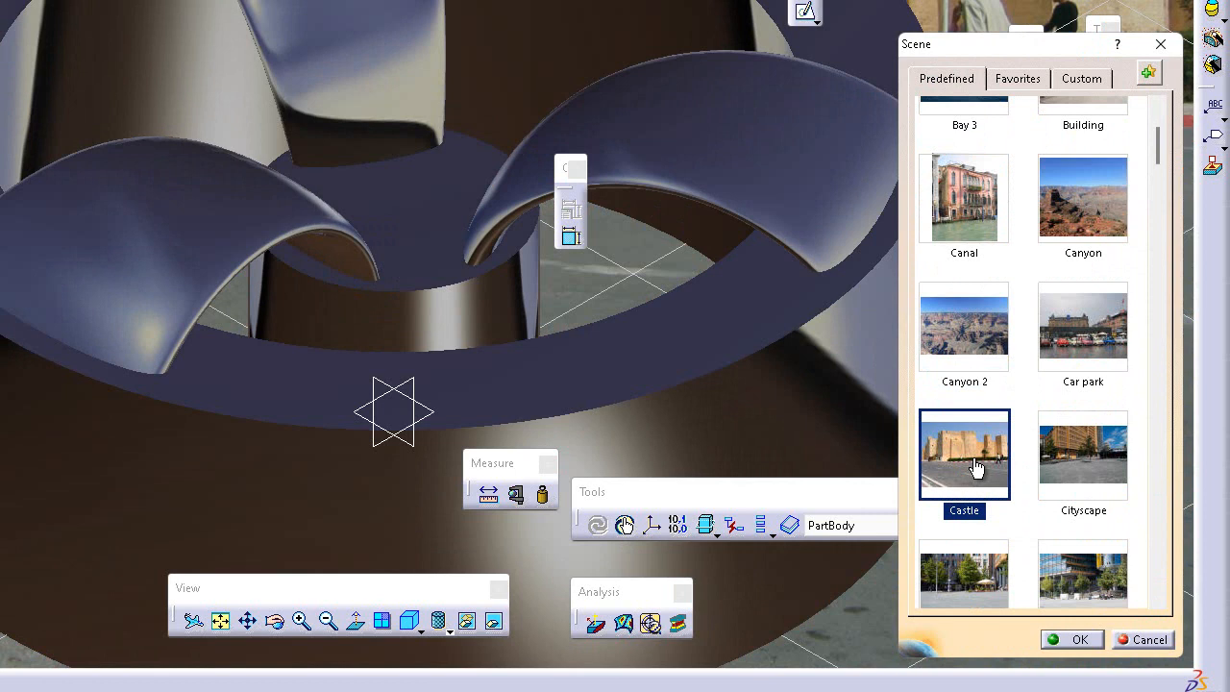
{"action": "left_click", "coordinate": [338, 622]}
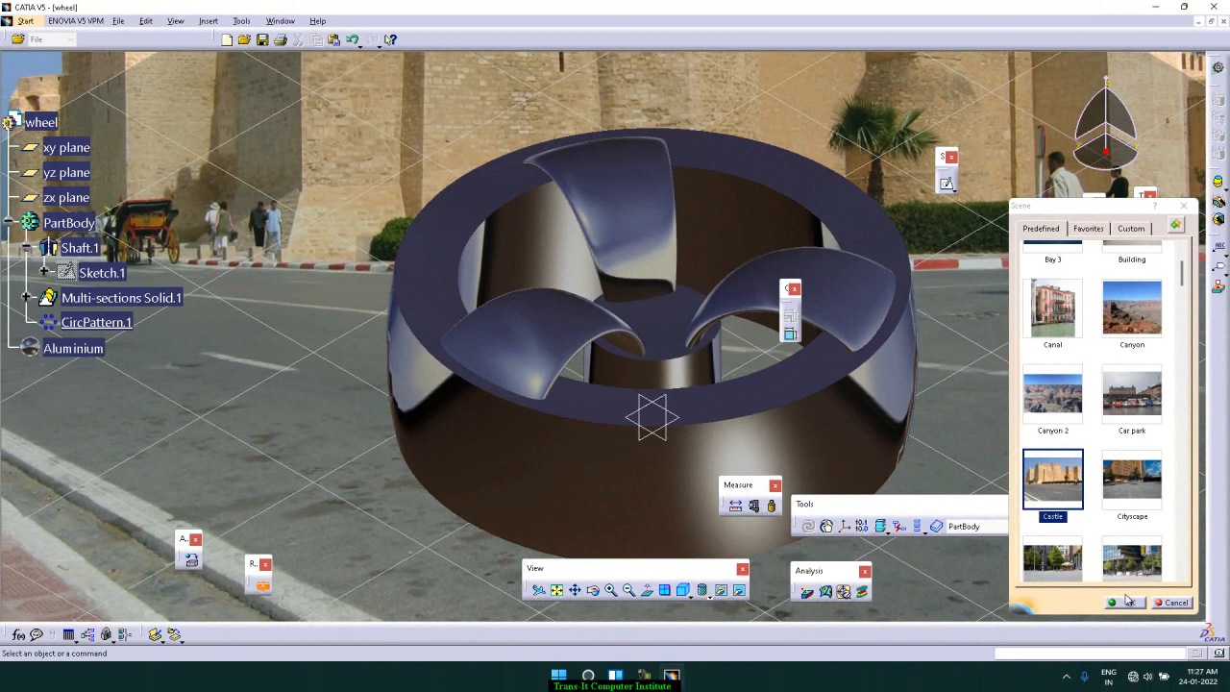
{"action": "left_click", "coordinate": [1129, 604]}
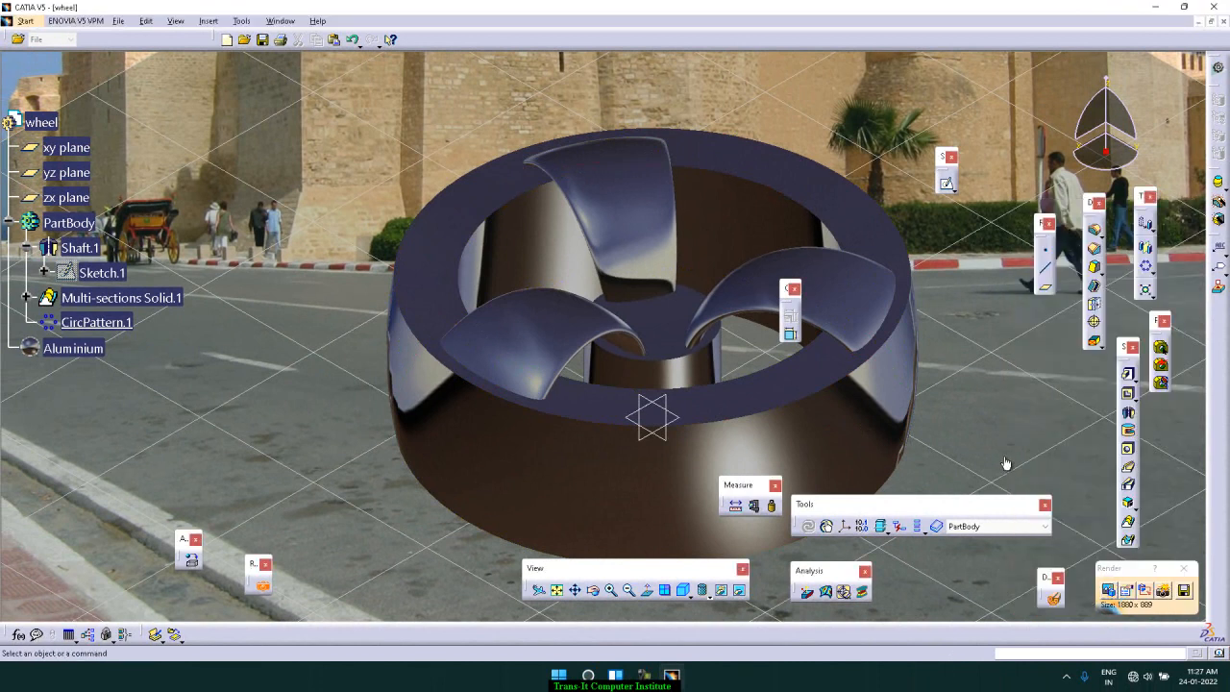
Step: Tilt the wheel to a lower viewing angle on the road, enlarge it and render it in the Castle scene
{"action": "left_click", "coordinate": [595, 590]}
{"action": "mouse_move", "coordinate": [924, 357]}
{"action": "left_mouse_down"}
{"action": "mouse_move", "coordinate": [915, 319]}
{"action": "mouse_move", "coordinate": [925, 361]}
{"action": "left_mouse_up"}
{"action": "left_click_drag", "start_coordinate": [788, 426], "coordinate": [781, 359]}
{"action": "left_click", "coordinate": [593, 590]}
{"action": "left_click_drag", "start_coordinate": [692, 497], "coordinate": [720, 445]}
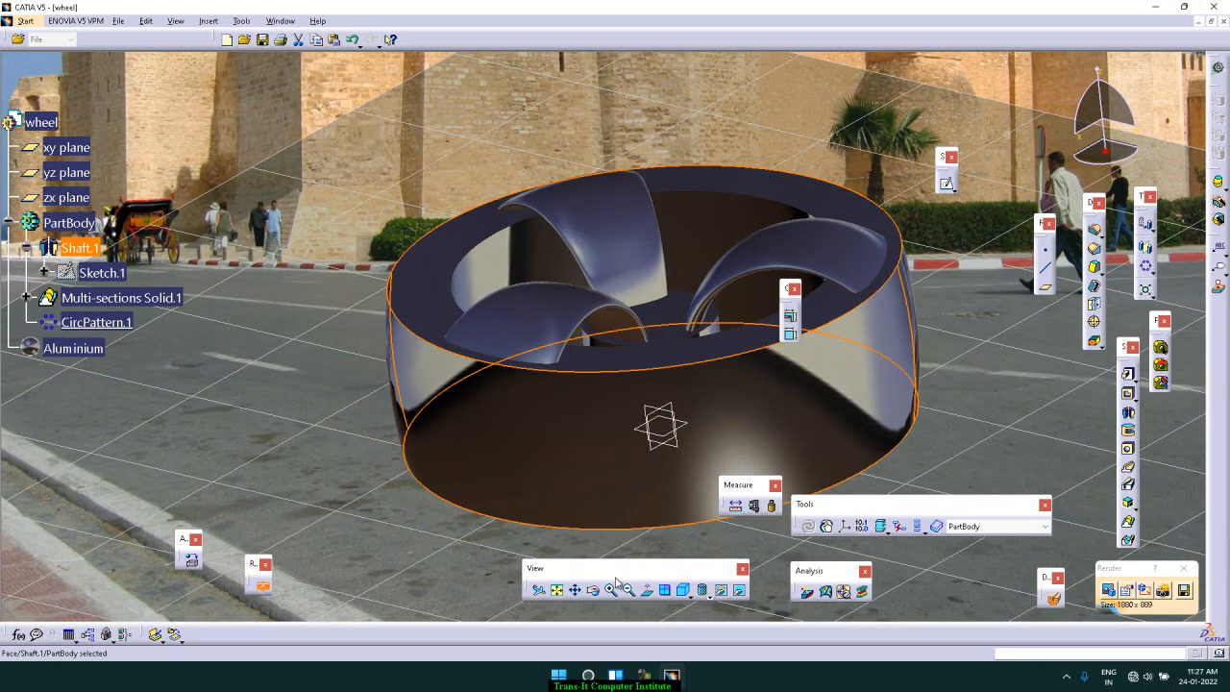
{"action": "left_click", "coordinate": [663, 495]}
{"action": "left_click", "coordinate": [593, 591]}
{"action": "left_click_drag", "start_coordinate": [681, 395], "coordinate": [759, 357]}
{"action": "left_click", "coordinate": [652, 410]}
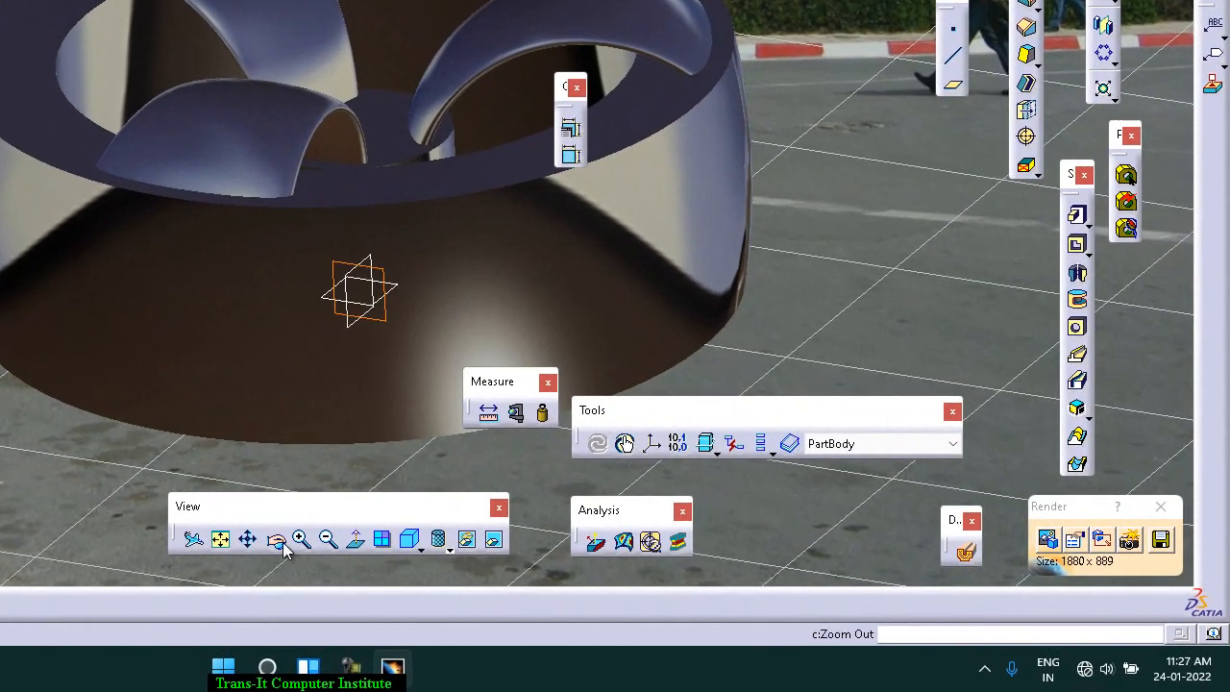
{"action": "left_click_drag", "start_coordinate": [266, 443], "coordinate": [272, 438]}
{"action": "mouse_move", "coordinate": [287, 410]}
{"action": "middle_mouse_down"}
{"action": "mouse_move", "coordinate": [296, 437]}
{"action": "mouse_move", "coordinate": [297, 420]}
{"action": "middle_mouse_up"}
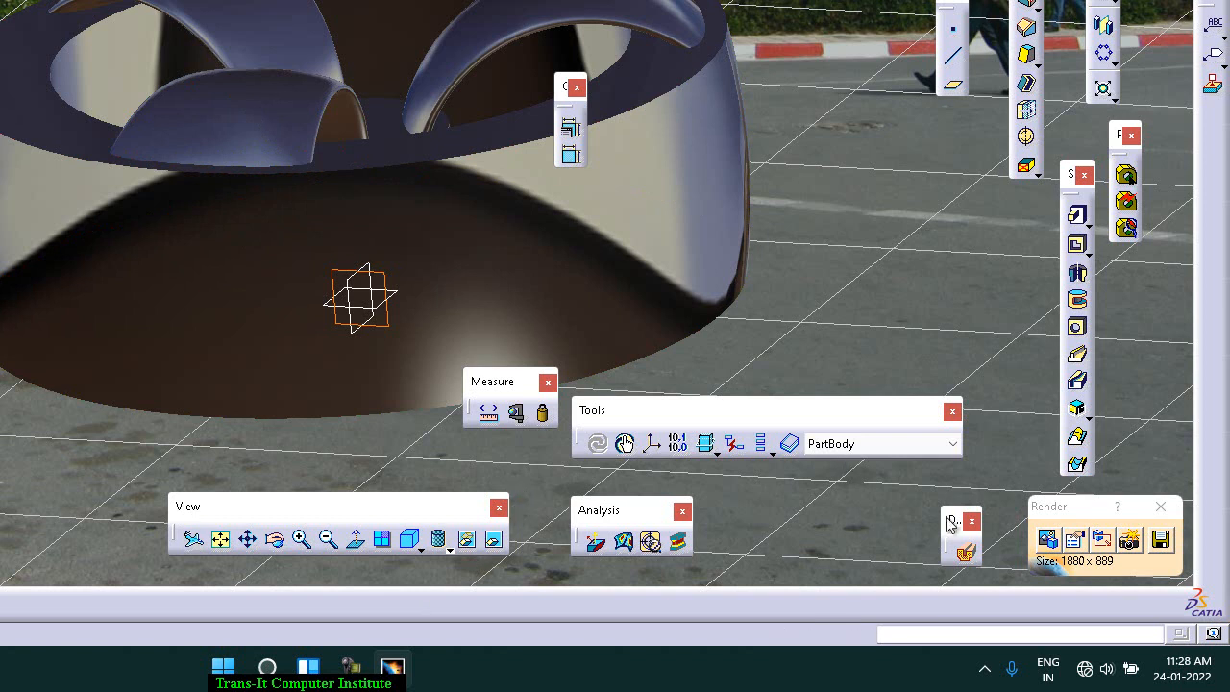
{"action": "left_click", "coordinate": [301, 540]}
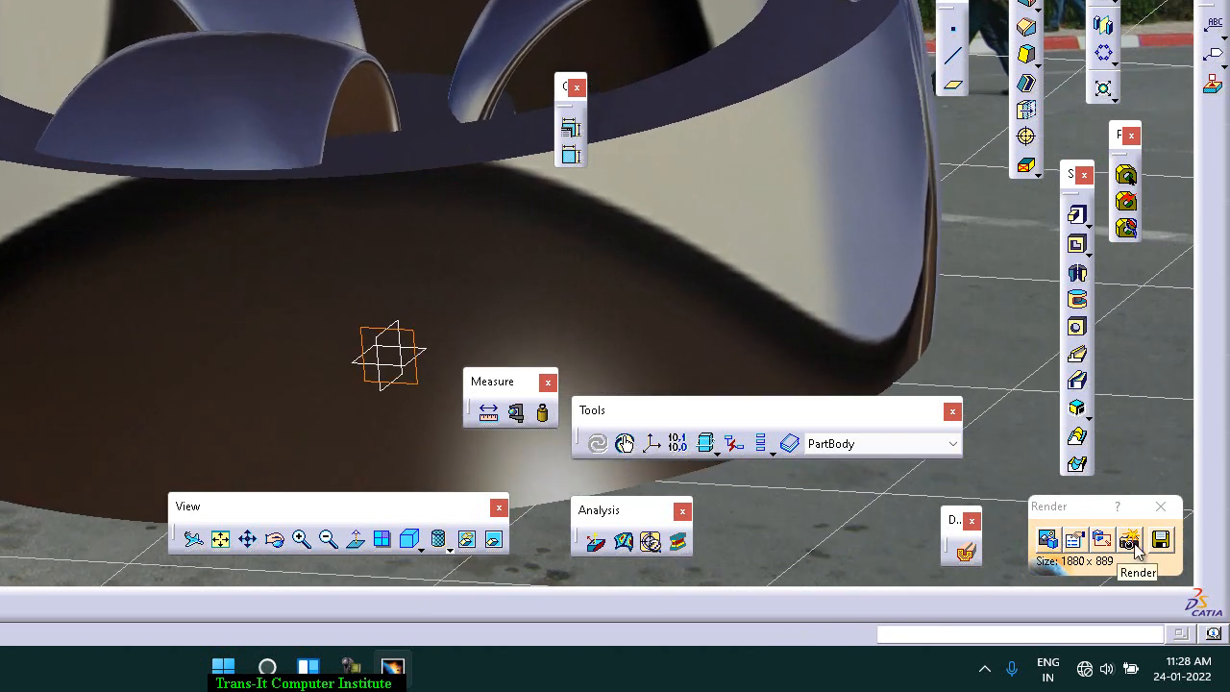
{"action": "left_click", "coordinate": [1130, 541]}
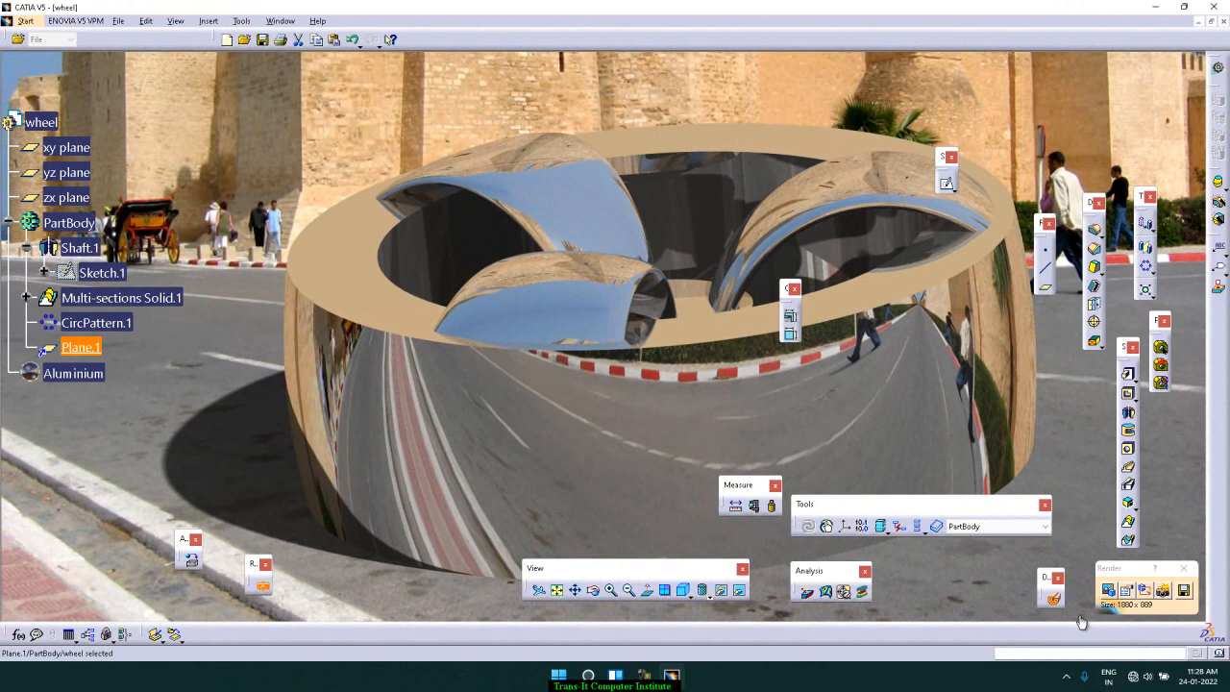
Step: Preview the predefined Countryside 4 scene and apply Countryside 5 as the wheel's scene
{"action": "left_click", "coordinate": [1109, 591]}
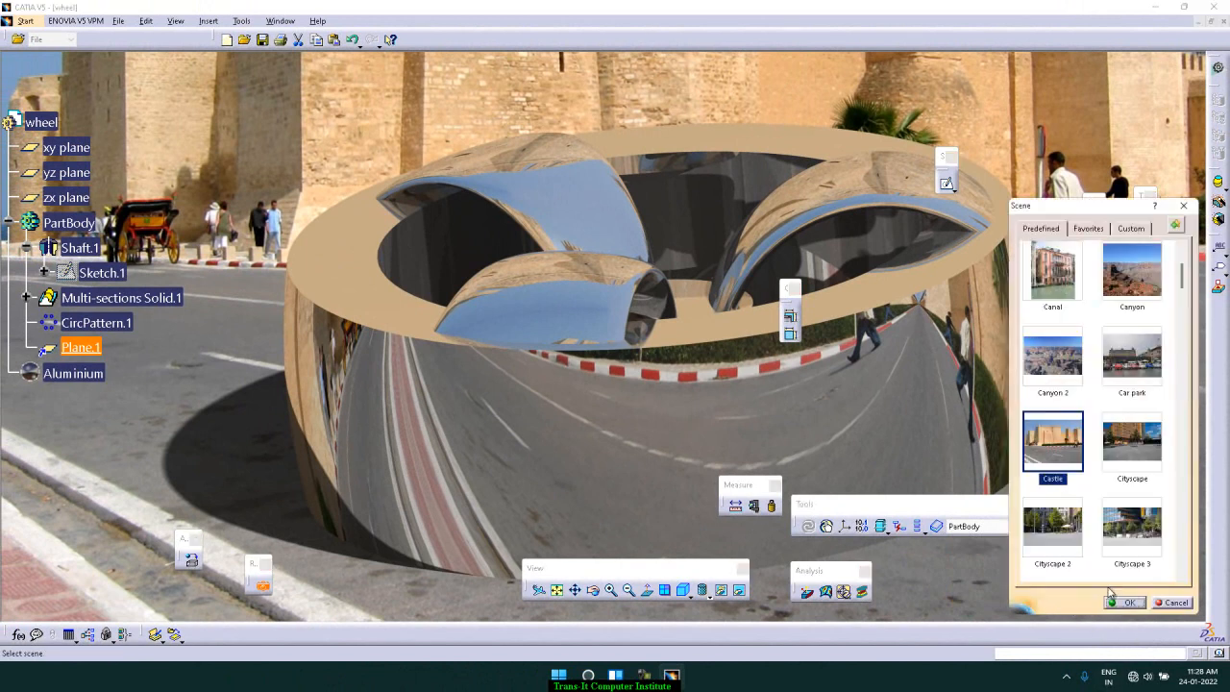
{"action": "left_click_drag", "start_coordinate": [1183, 279], "coordinate": [1183, 296]}
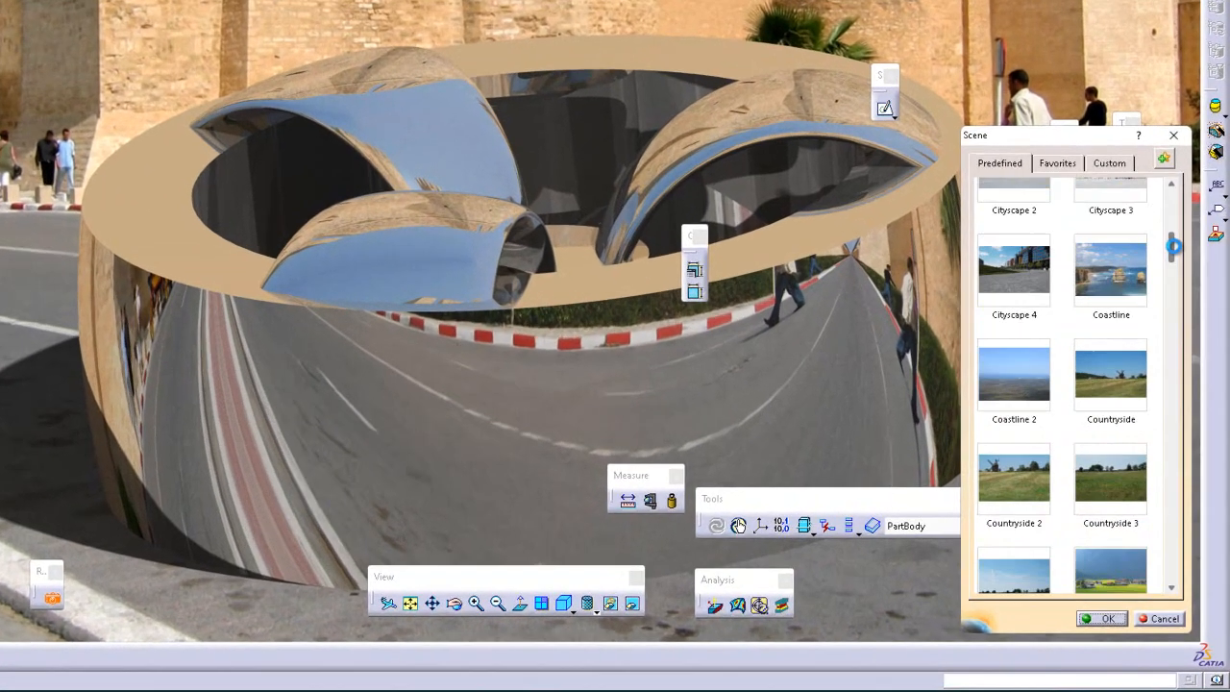
{"action": "left_click_drag", "start_coordinate": [1173, 247], "coordinate": [1174, 254]}
{"action": "left_click_drag", "start_coordinate": [1161, 192], "coordinate": [1161, 199]}
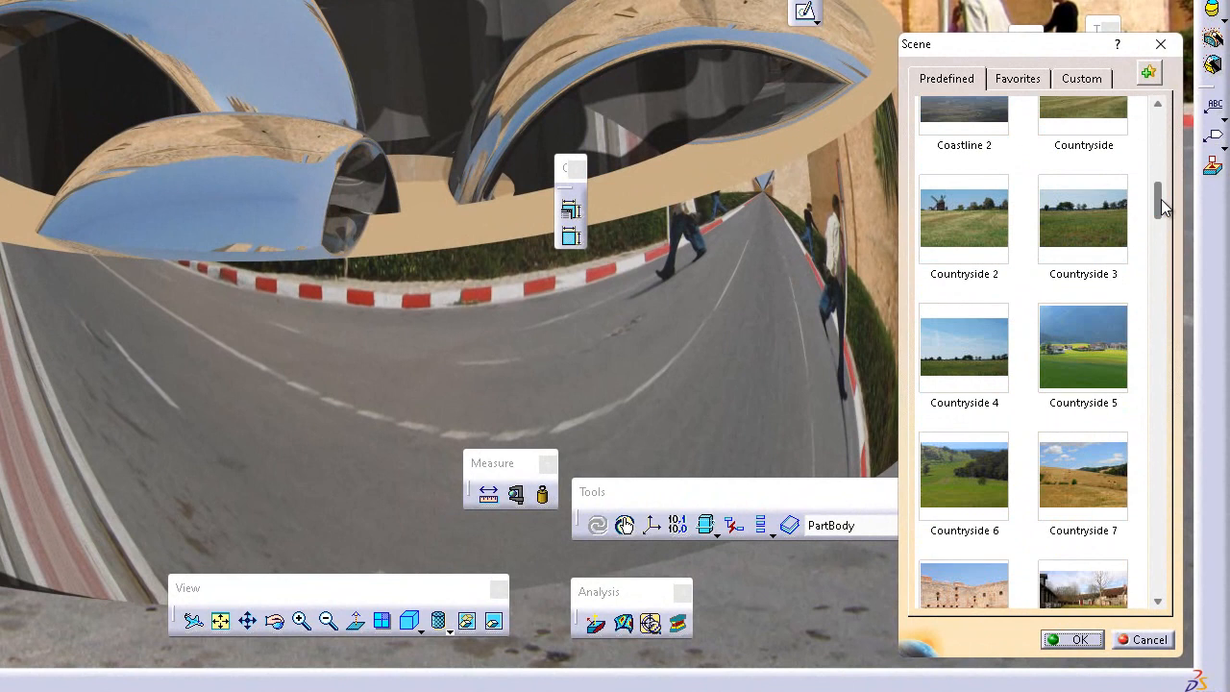
{"action": "left_click", "coordinate": [998, 365]}
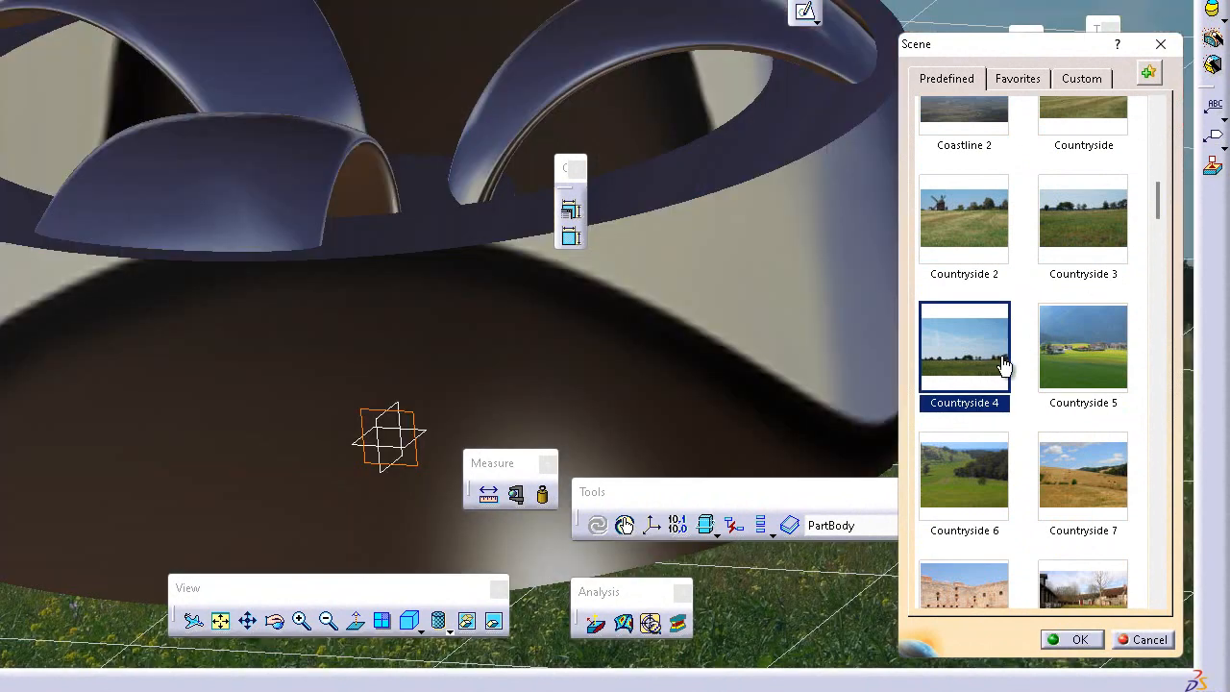
{"action": "left_click", "coordinate": [1058, 367]}
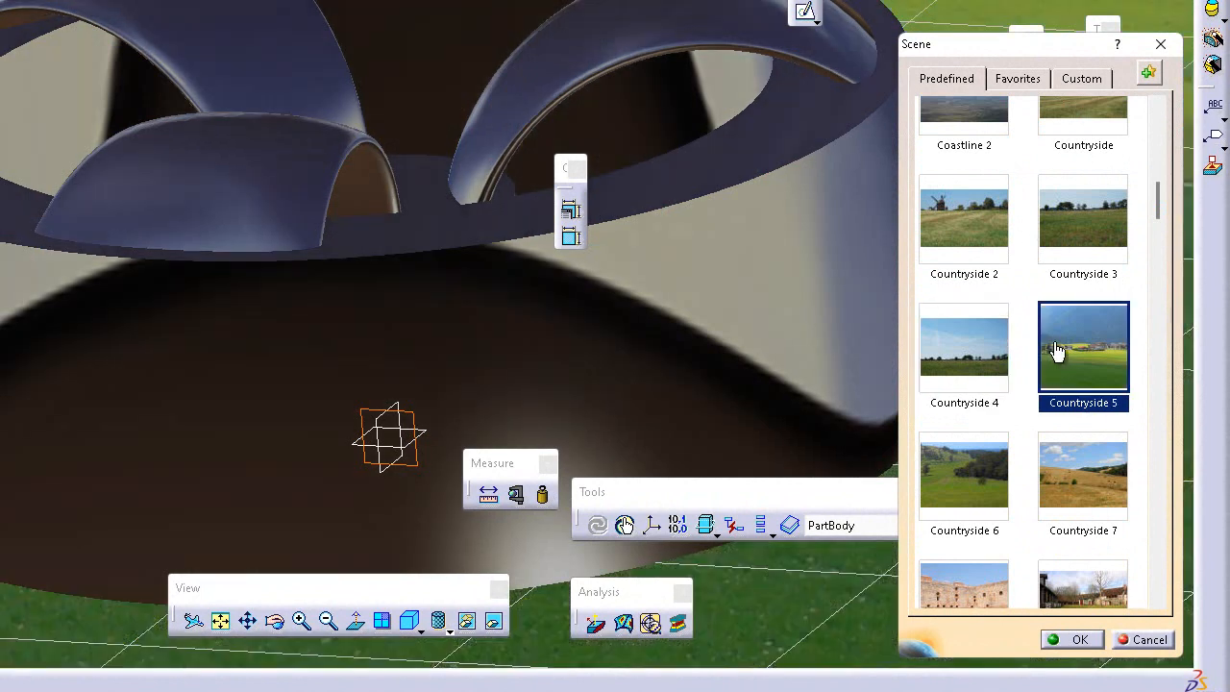
{"action": "left_click", "coordinate": [1102, 641]}
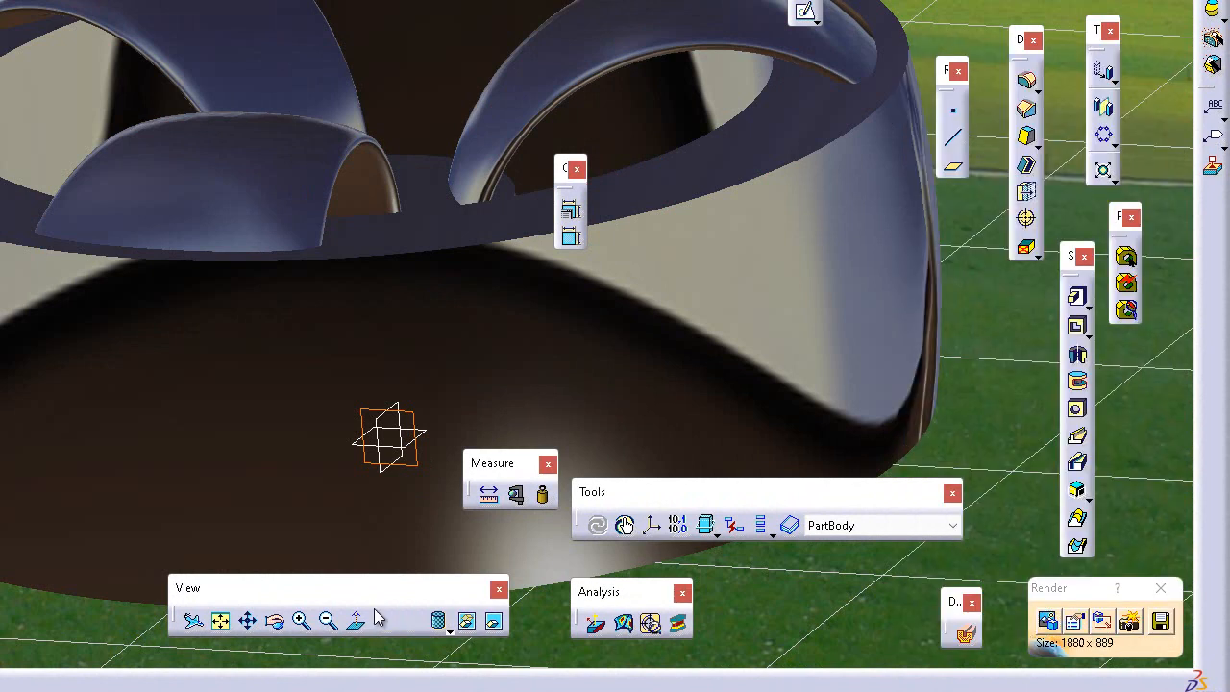
Step: Make the wheel smaller in the view, render it in the Countryside 5 scene and stop the repeated render
{"action": "left_click", "coordinate": [328, 615]}
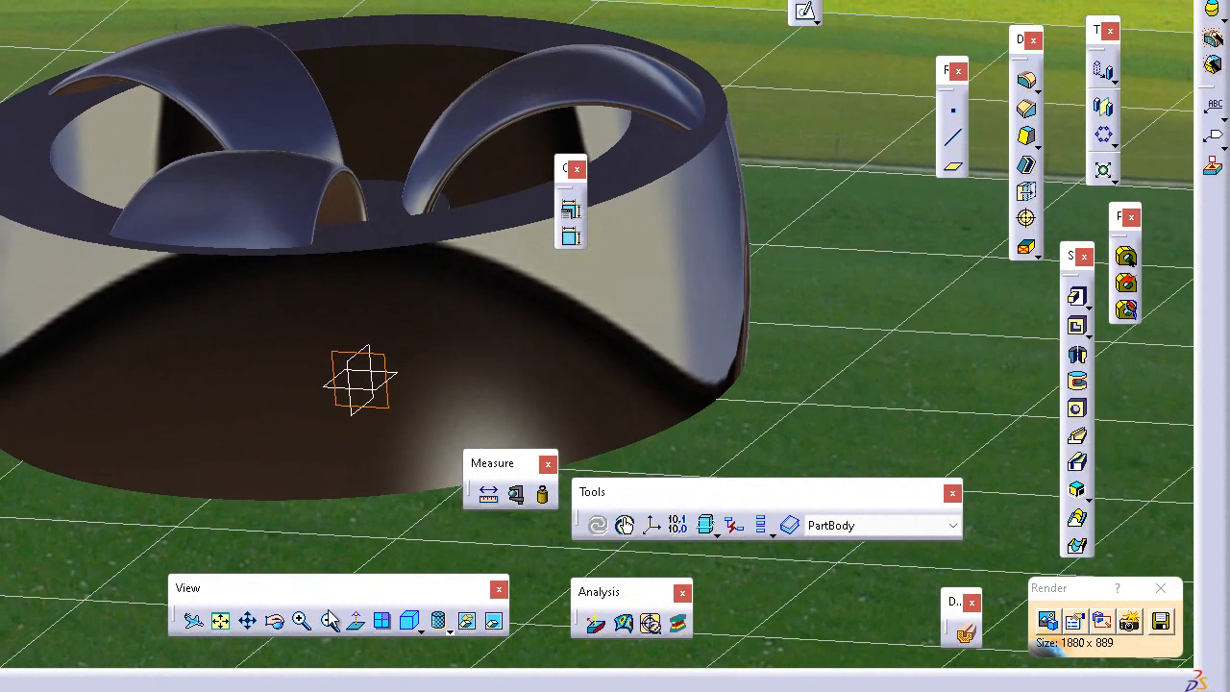
{"action": "left_click", "coordinate": [329, 620]}
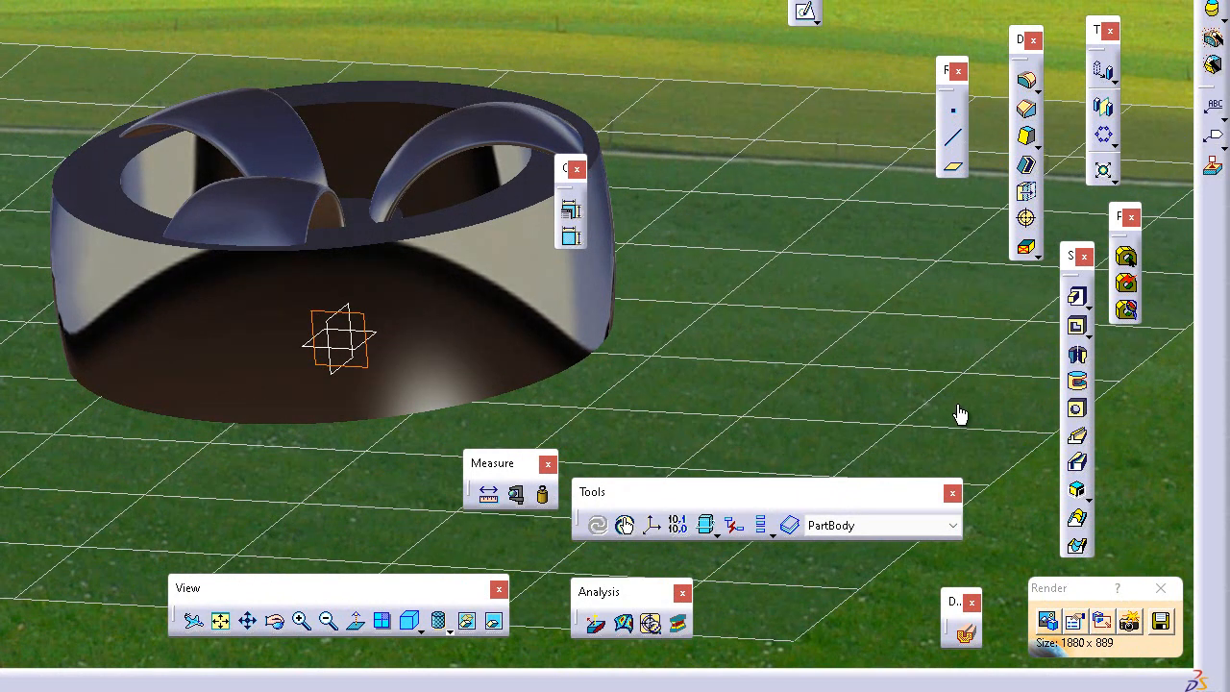
{"action": "left_click", "coordinate": [1131, 623]}
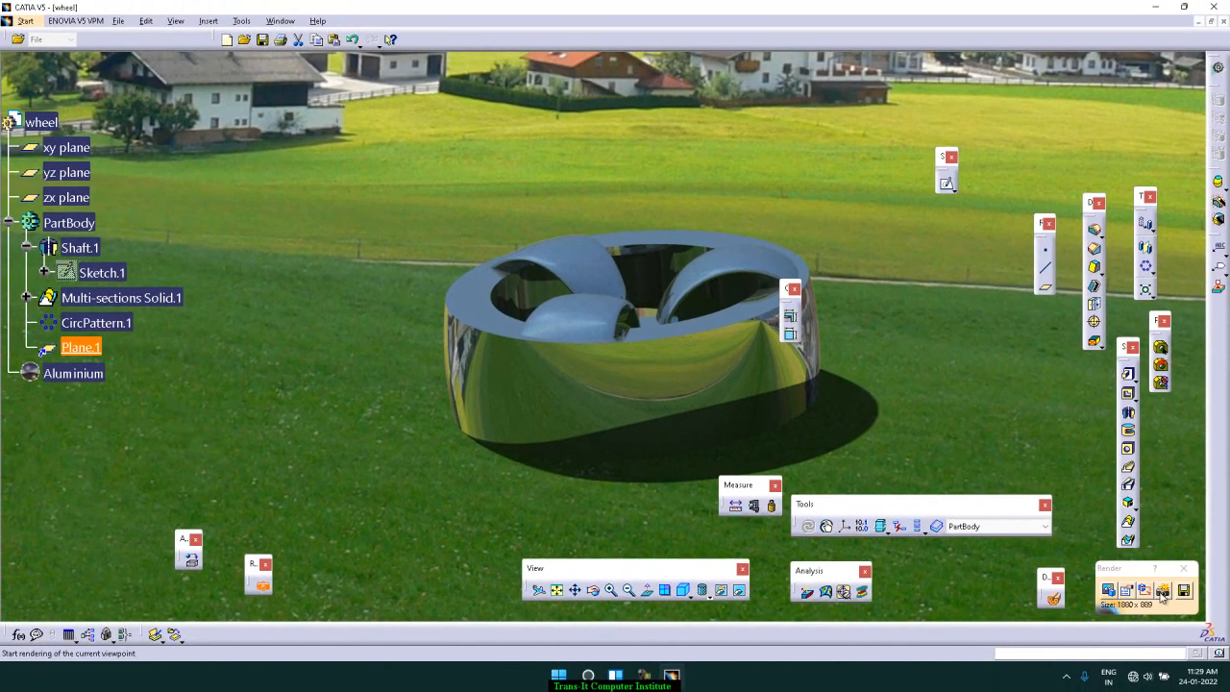
{"action": "left_click", "coordinate": [1164, 593]}
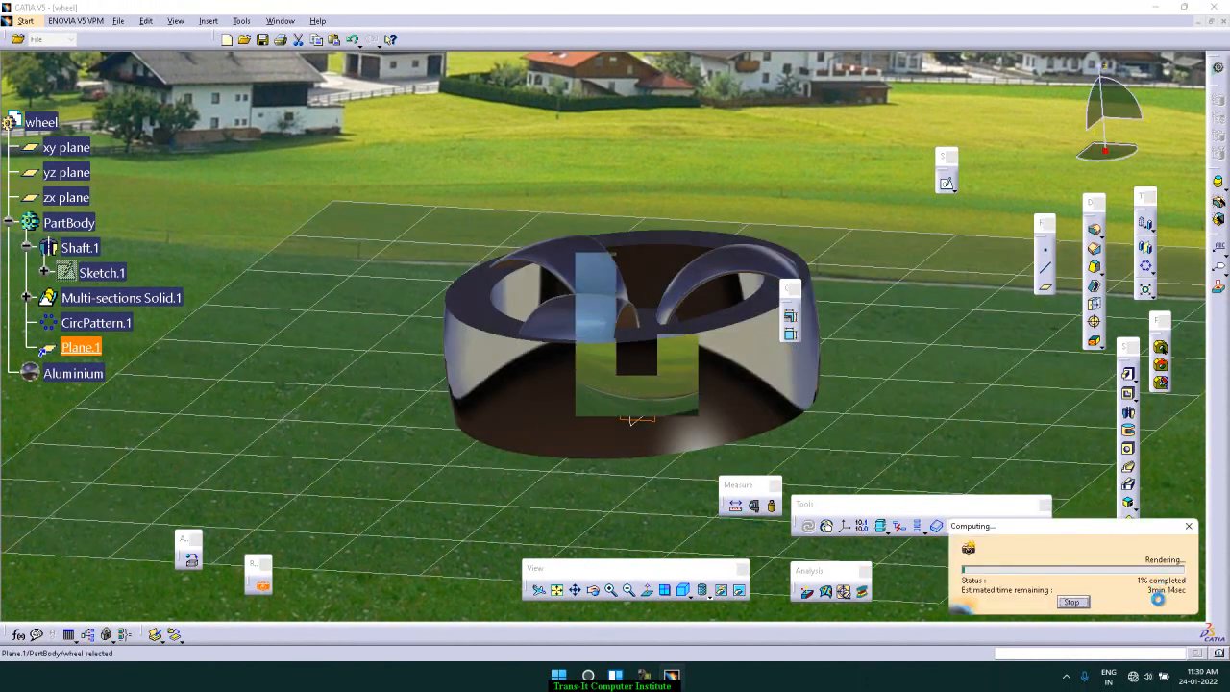
{"action": "left_click", "coordinate": [1073, 601]}
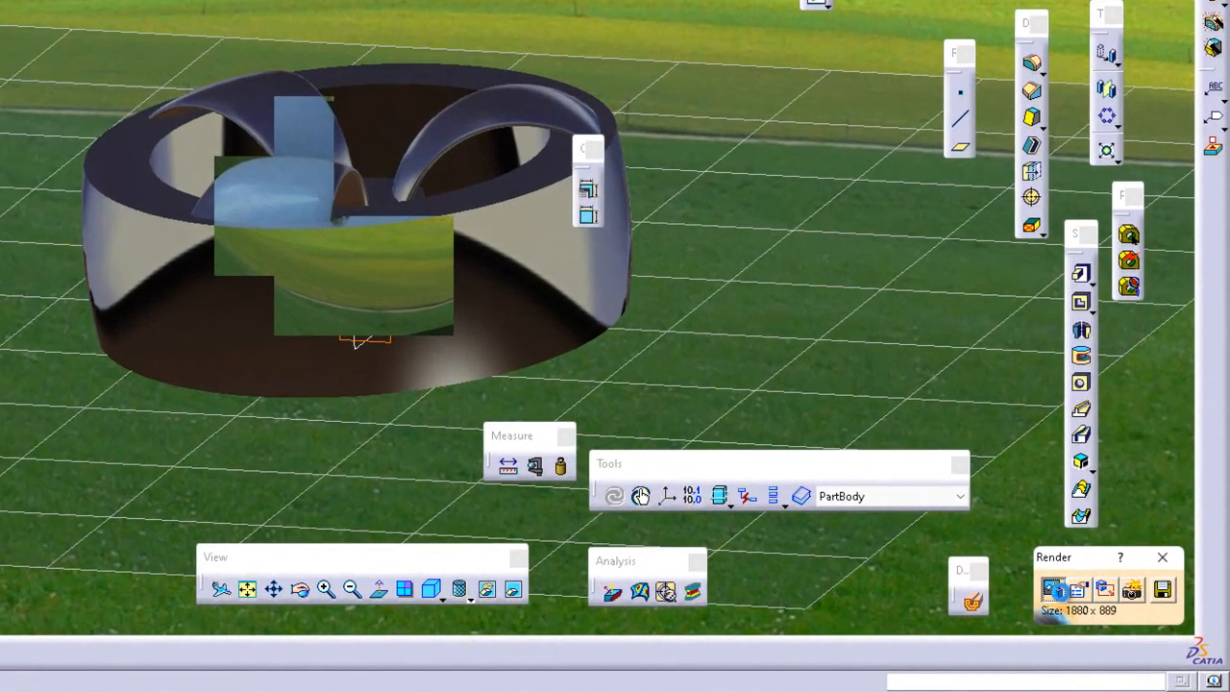
Step: Choose the predefined Desktop scene, check its custom lighting, background and ground settings, and accept the scene
{"action": "left_click", "coordinate": [1109, 590]}
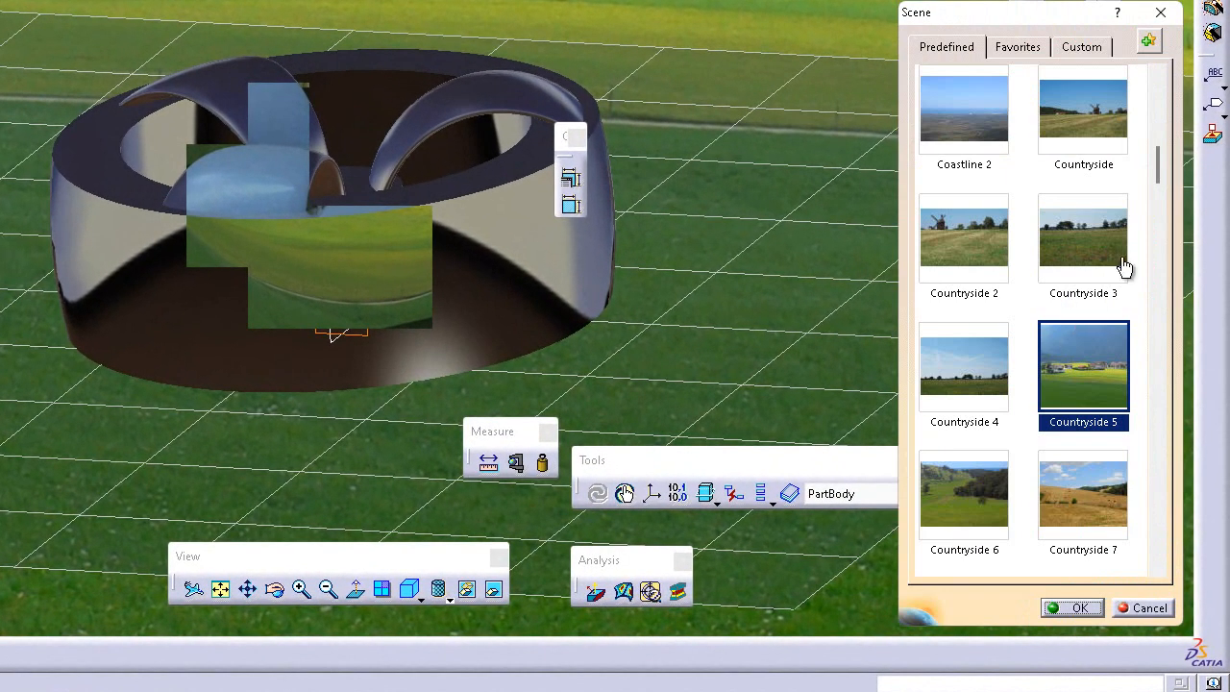
{"action": "left_click_drag", "start_coordinate": [1156, 161], "coordinate": [1162, 243]}
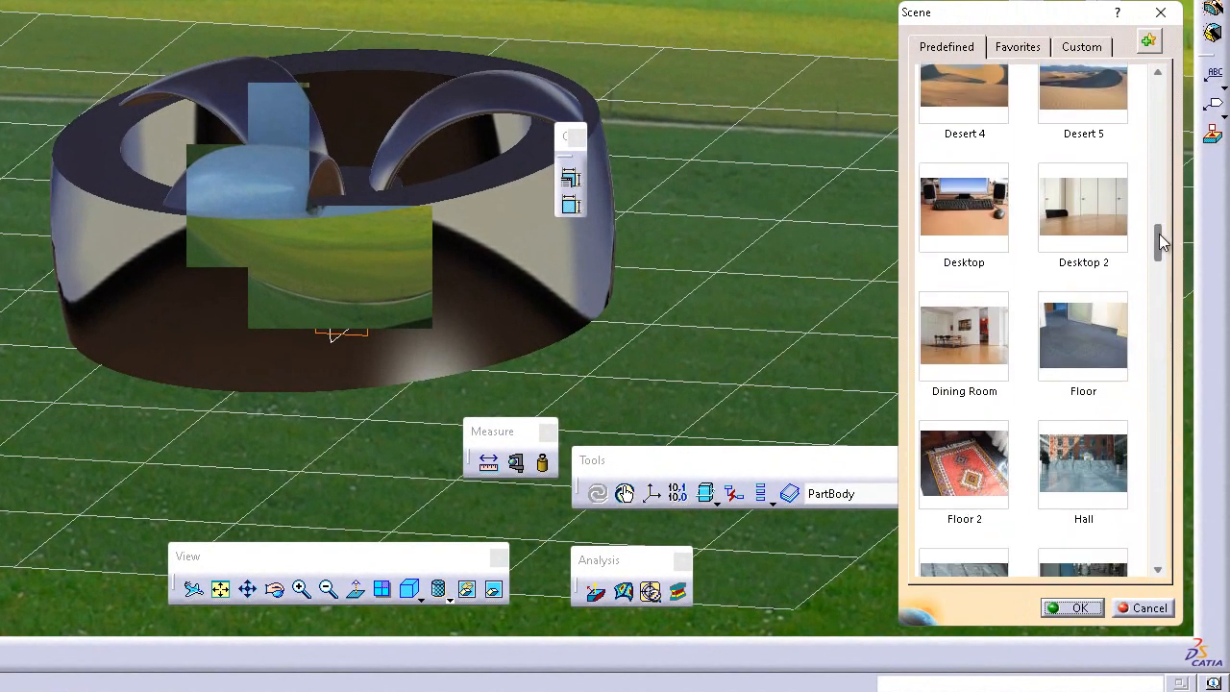
{"action": "left_click", "coordinate": [970, 239]}
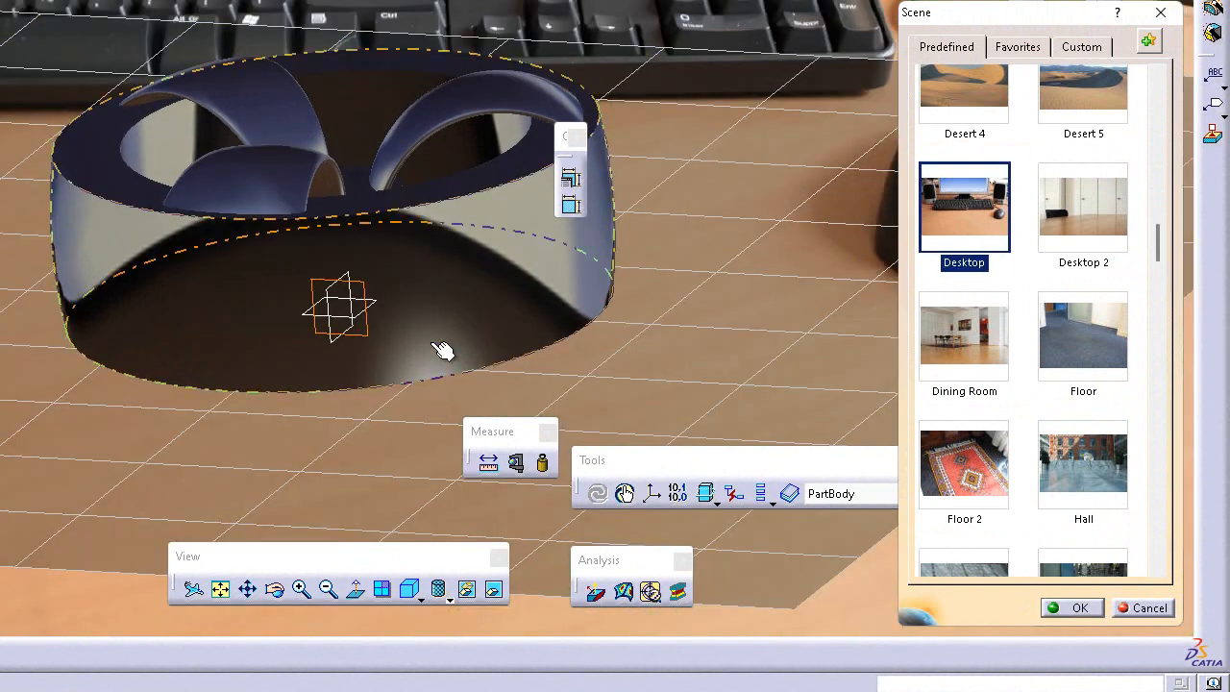
{"action": "left_click", "coordinate": [702, 365]}
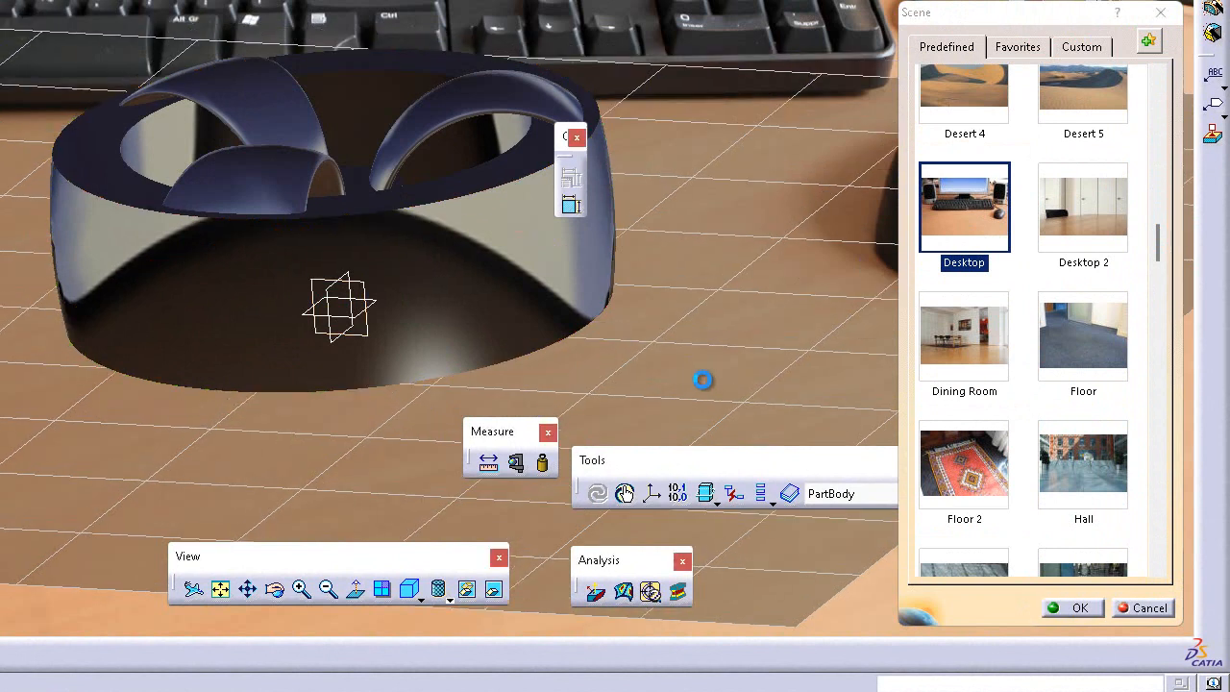
{"action": "left_click_drag", "start_coordinate": [707, 423], "coordinate": [692, 403]}
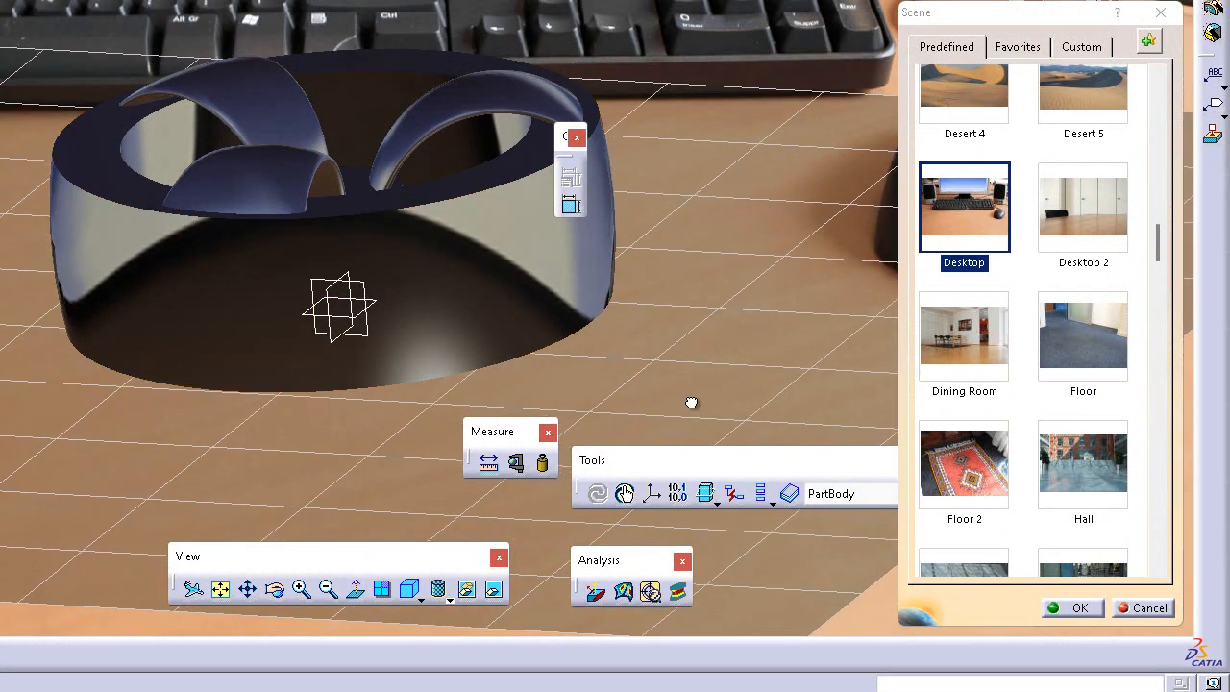
{"action": "left_click", "coordinate": [992, 48]}
{"action": "left_click", "coordinate": [1081, 46]}
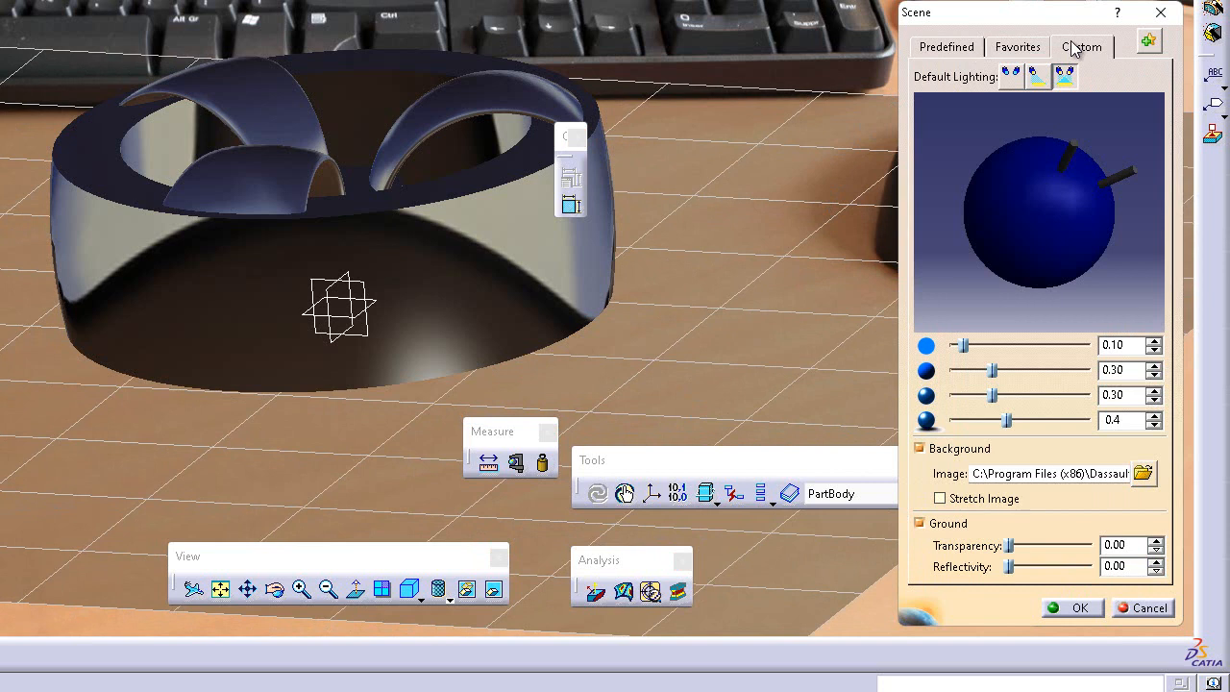
{"action": "left_click", "coordinate": [1072, 610]}
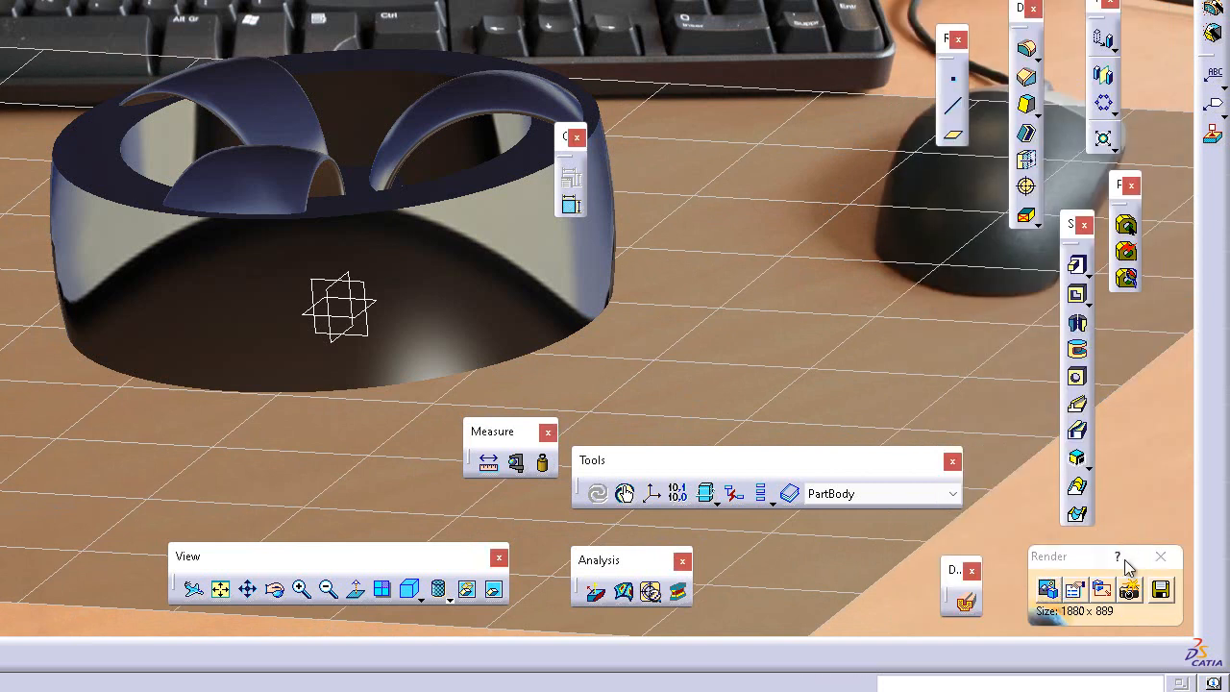
Step: Set the rendering quality to High with realistic lighting at screen resolution and start rendering the wheel on the desktop
{"action": "left_click", "coordinate": [1129, 591]}
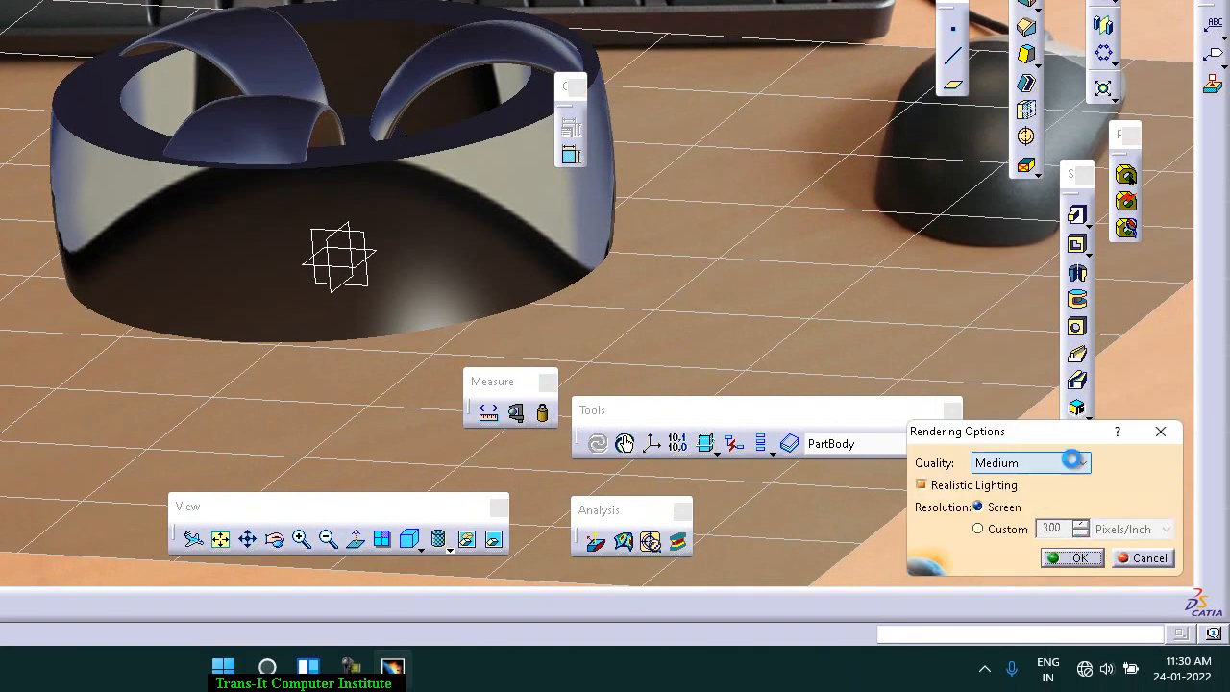
{"action": "left_click", "coordinate": [1079, 464]}
{"action": "left_click", "coordinate": [1026, 510]}
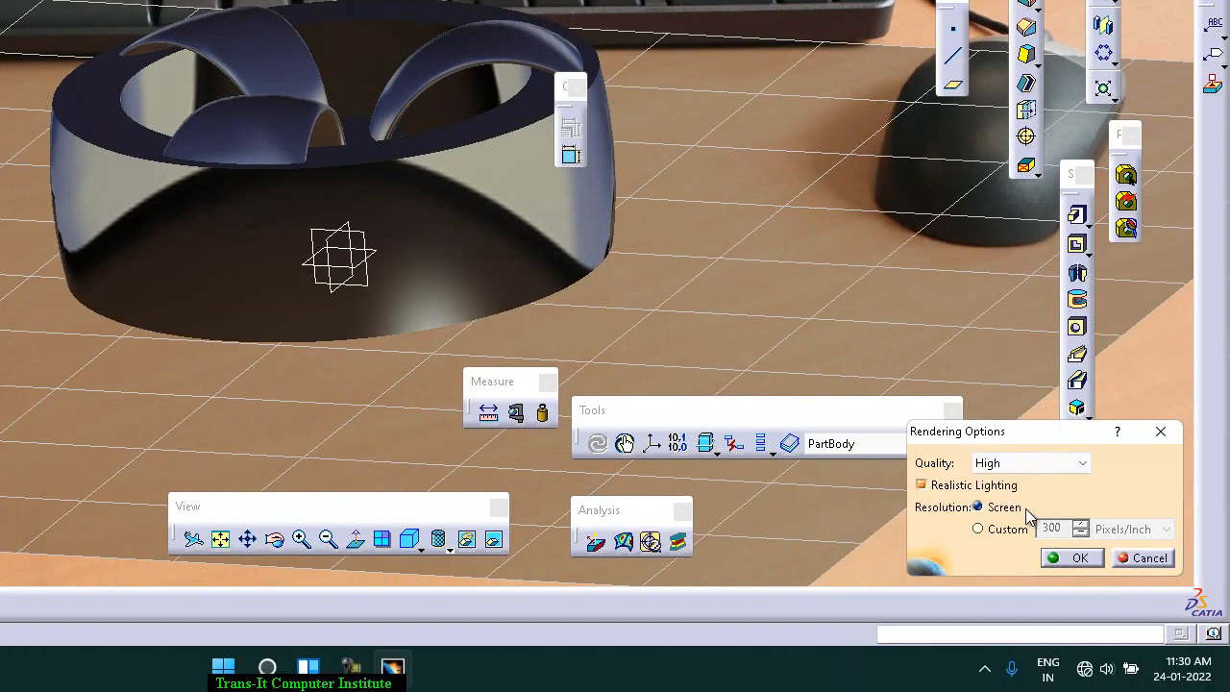
{"action": "left_click", "coordinate": [1071, 560]}
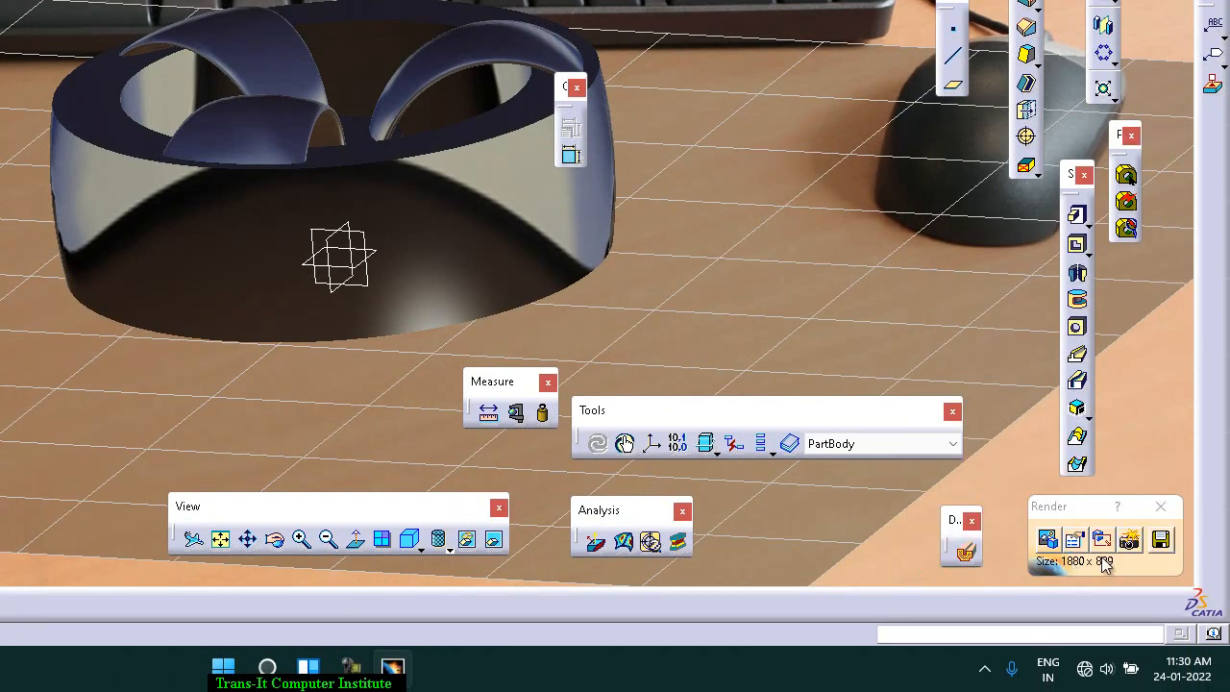
{"action": "left_click", "coordinate": [1129, 540]}
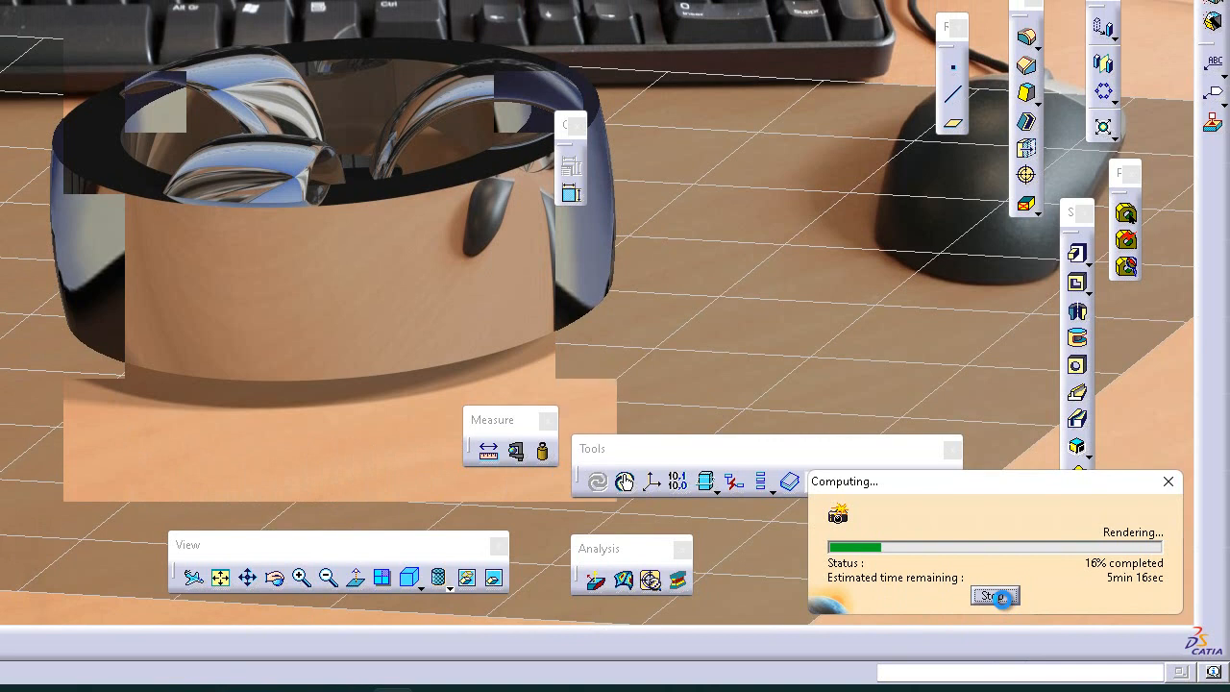
Step: Stop the running render, set the rendering quality to Low and render the wheel in the Desktop scene again
{"action": "left_click", "coordinate": [996, 596]}
{"action": "left_click", "coordinate": [1078, 539]}
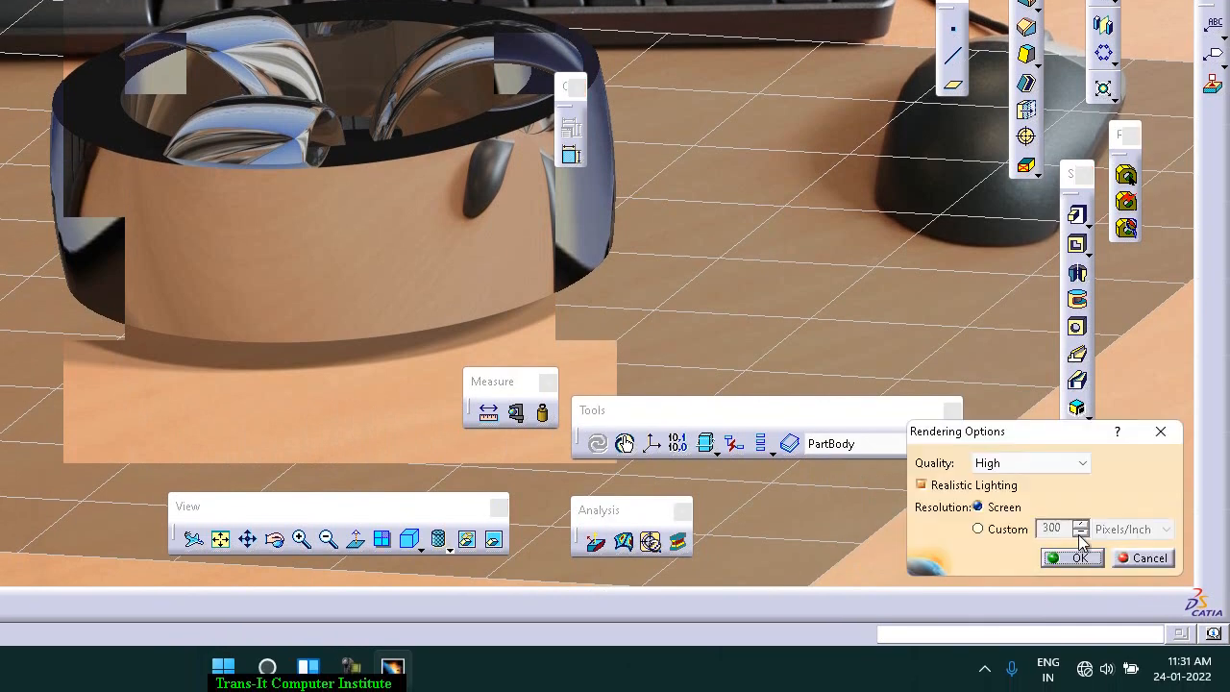
{"action": "left_click", "coordinate": [1057, 469]}
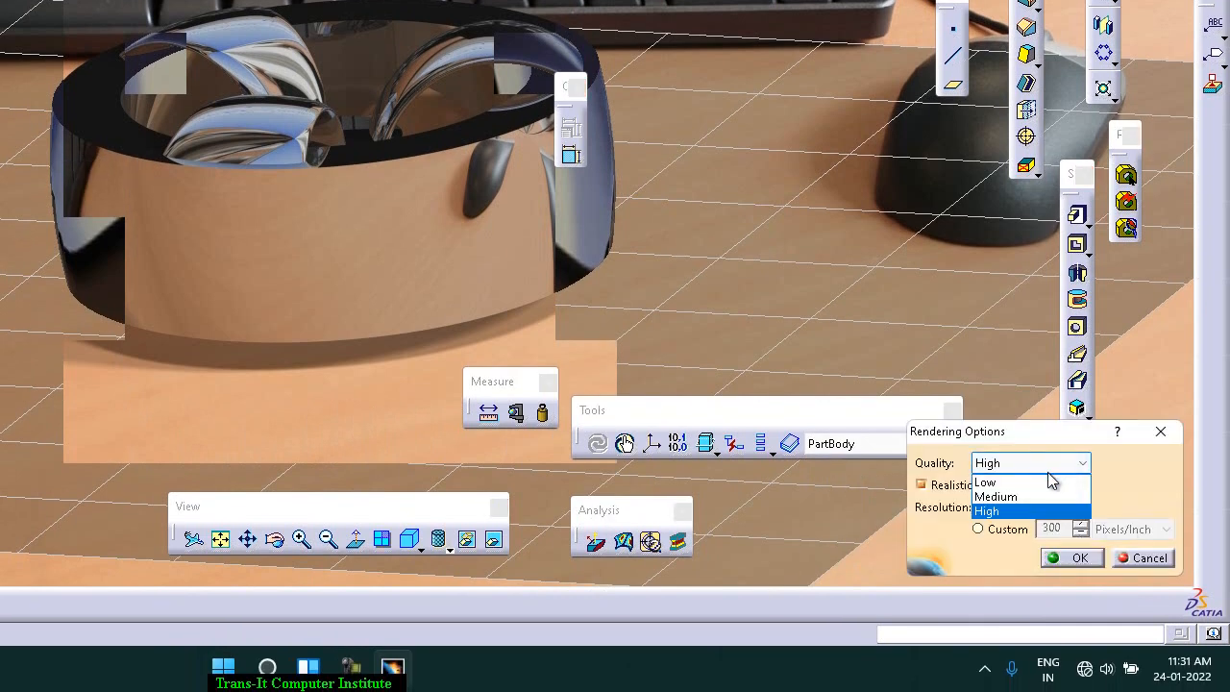
{"action": "left_click", "coordinate": [1053, 482]}
{"action": "left_click", "coordinate": [1073, 559]}
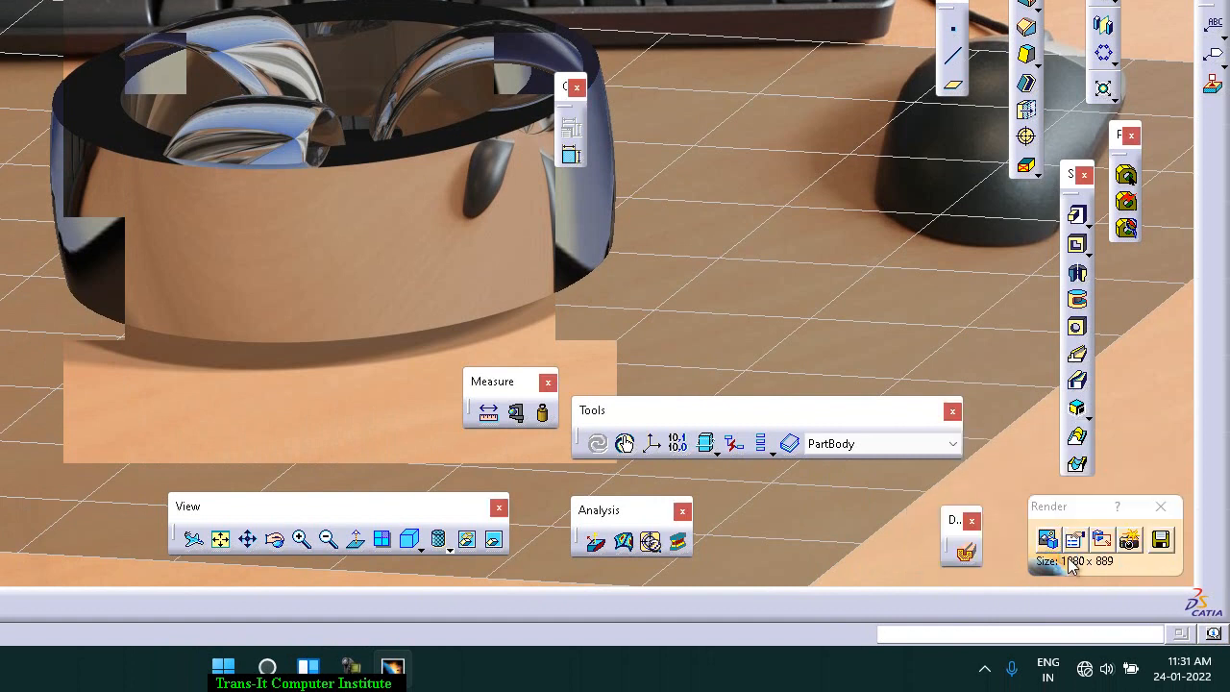
{"action": "left_click", "coordinate": [1130, 539]}
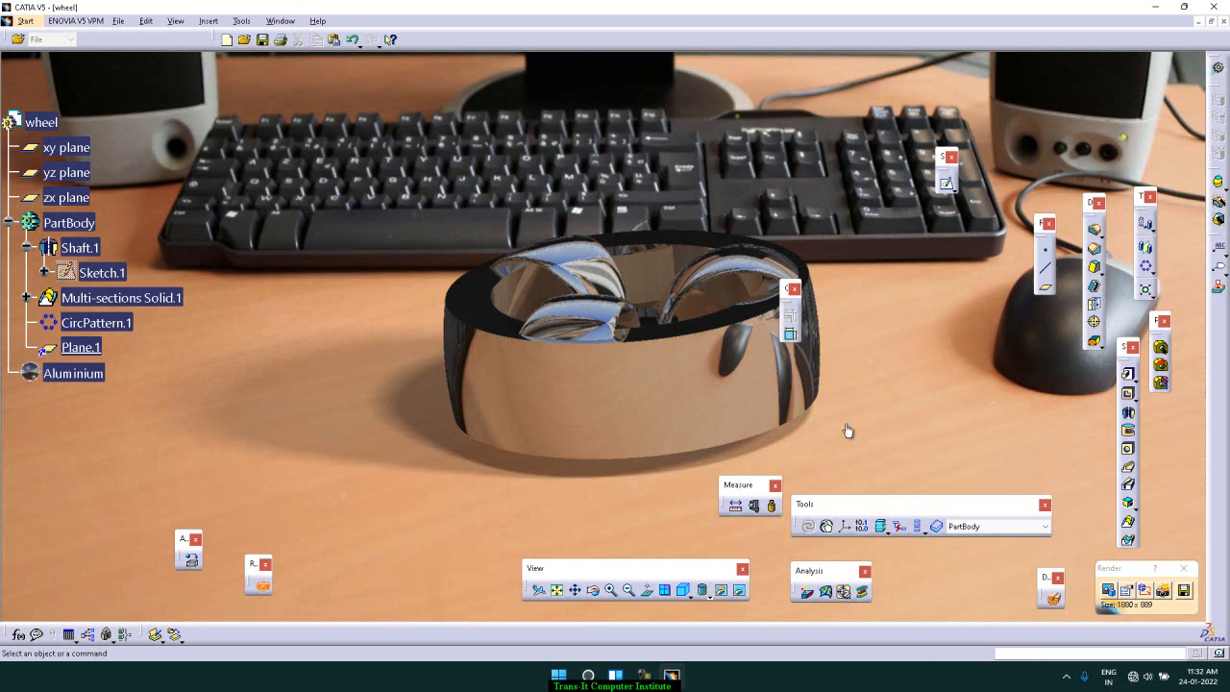
Step: Tilt the wheel slightly on the desktop, start a render from this viewpoint and stop it
{"action": "left_click", "coordinate": [594, 593]}
{"action": "left_click_drag", "start_coordinate": [666, 497], "coordinate": [666, 492]}
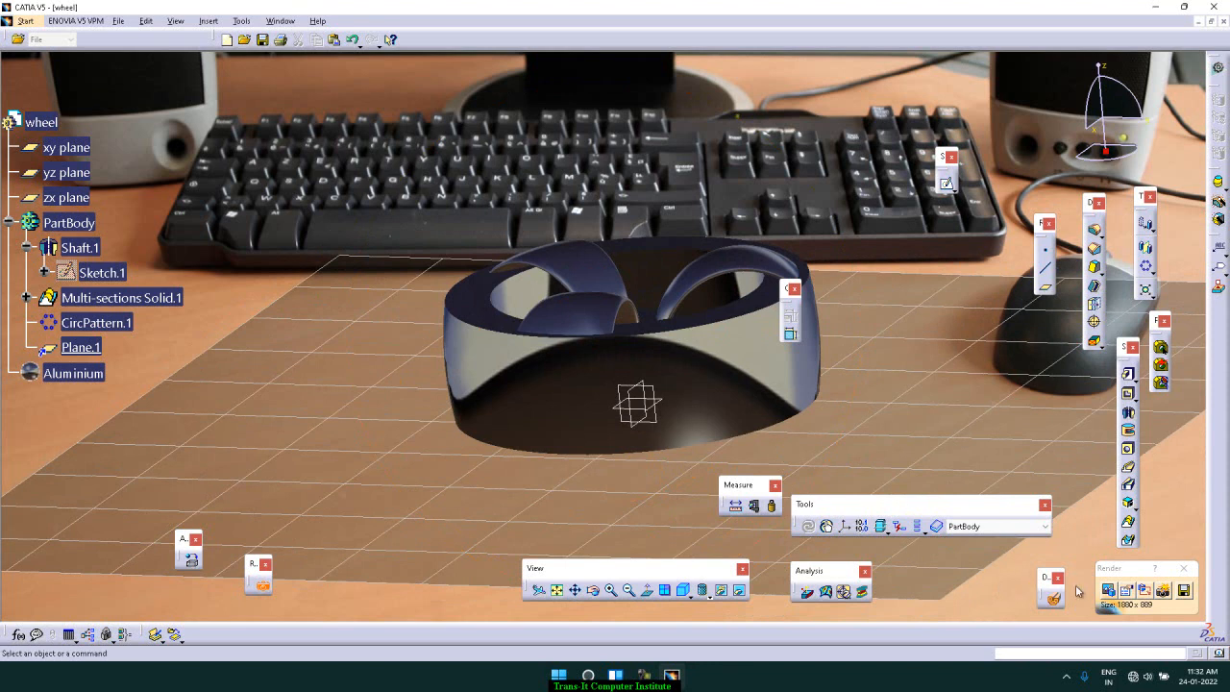
{"action": "left_click", "coordinate": [1162, 591]}
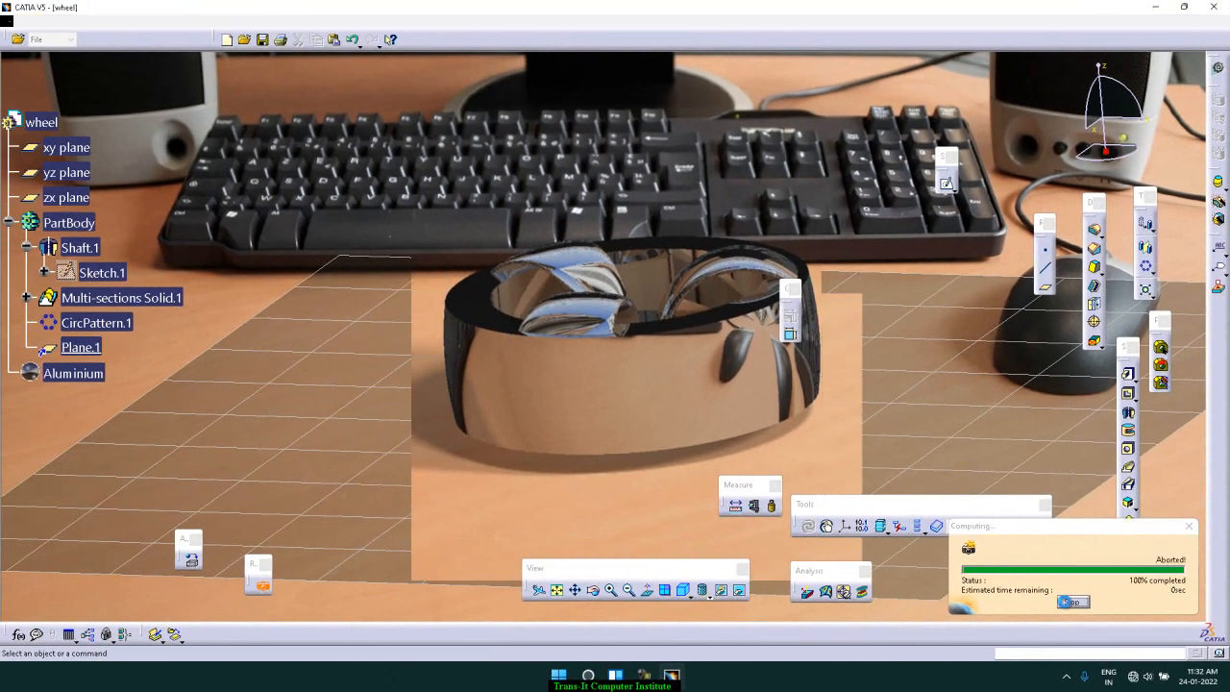
{"action": "left_click", "coordinate": [1067, 601]}
Step: Check the rendering options, keep Low quality at screen resolution, and switch the render area selection on and off
{"action": "left_click", "coordinate": [1129, 593]}
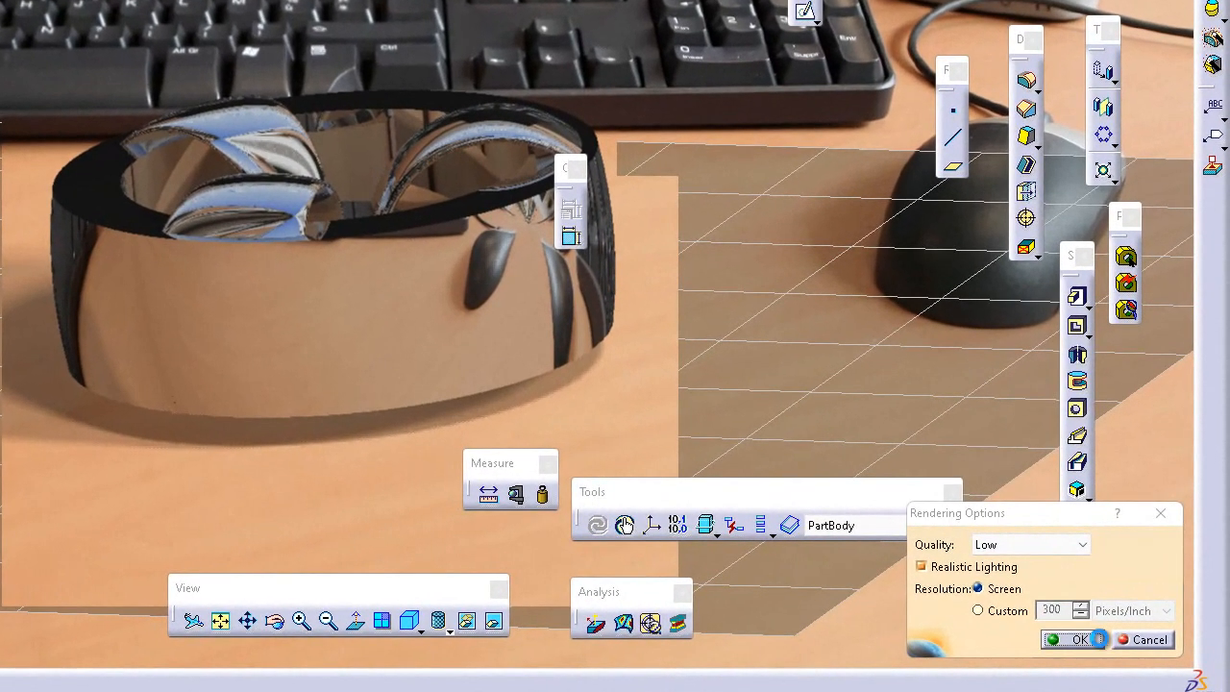
{"action": "left_click", "coordinate": [1130, 602]}
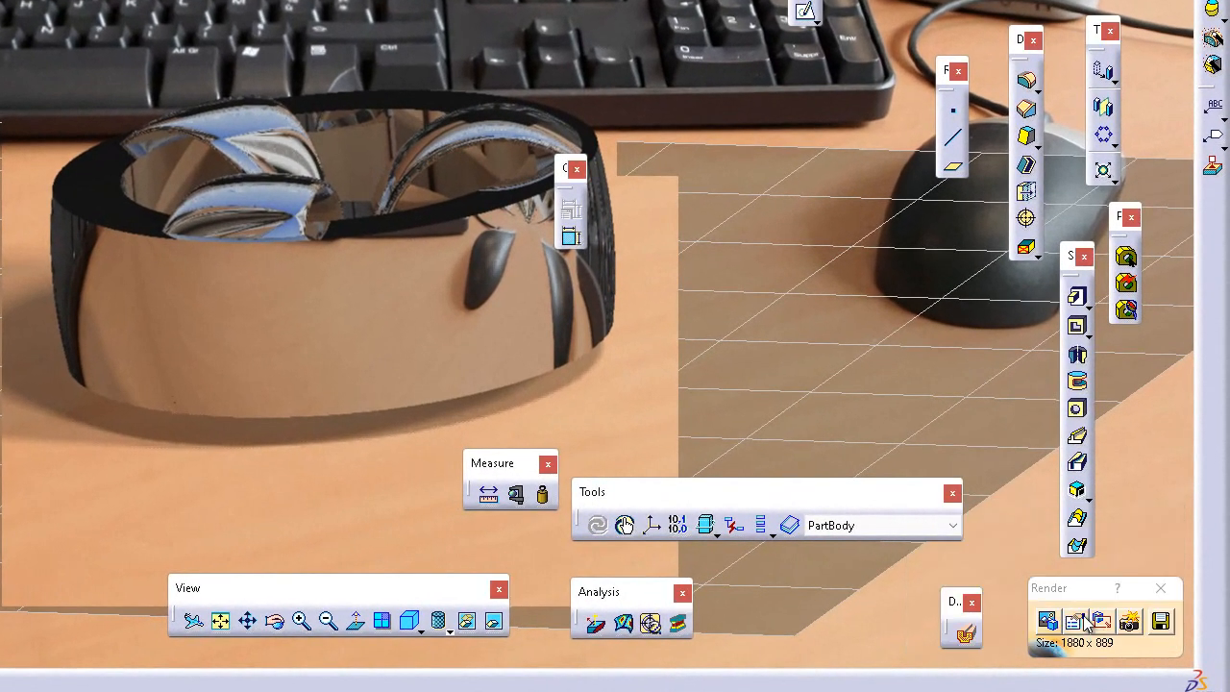
{"action": "left_click", "coordinate": [1100, 622]}
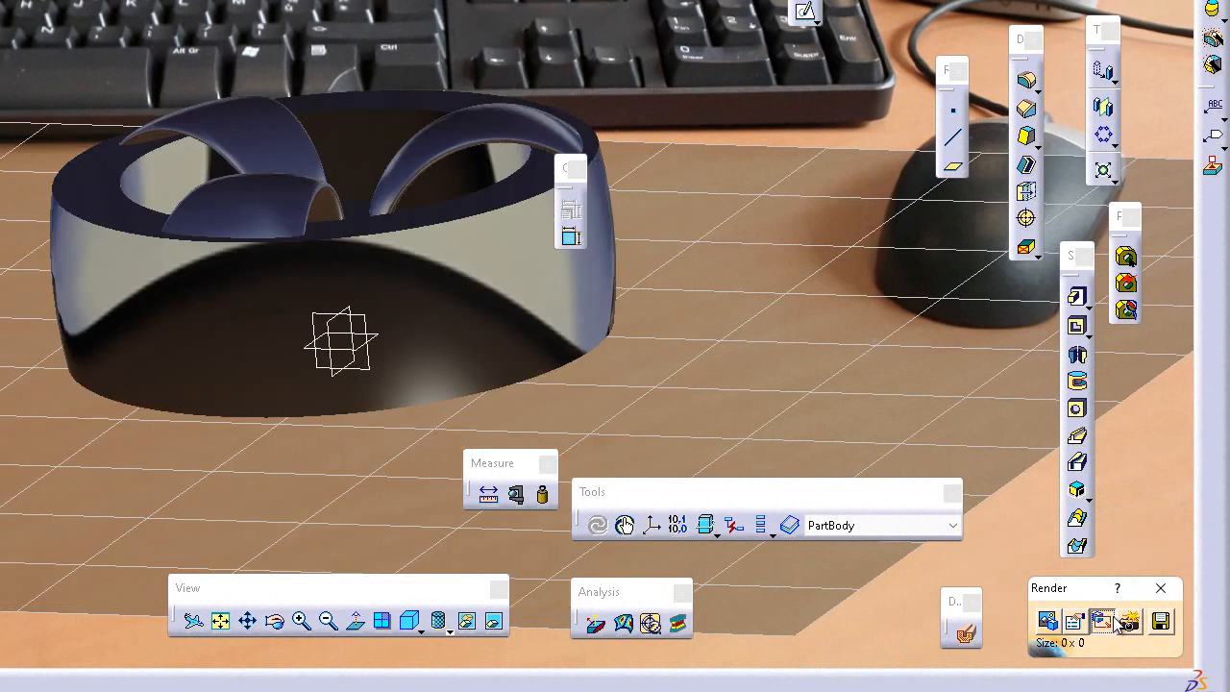
{"action": "left_click", "coordinate": [1104, 622]}
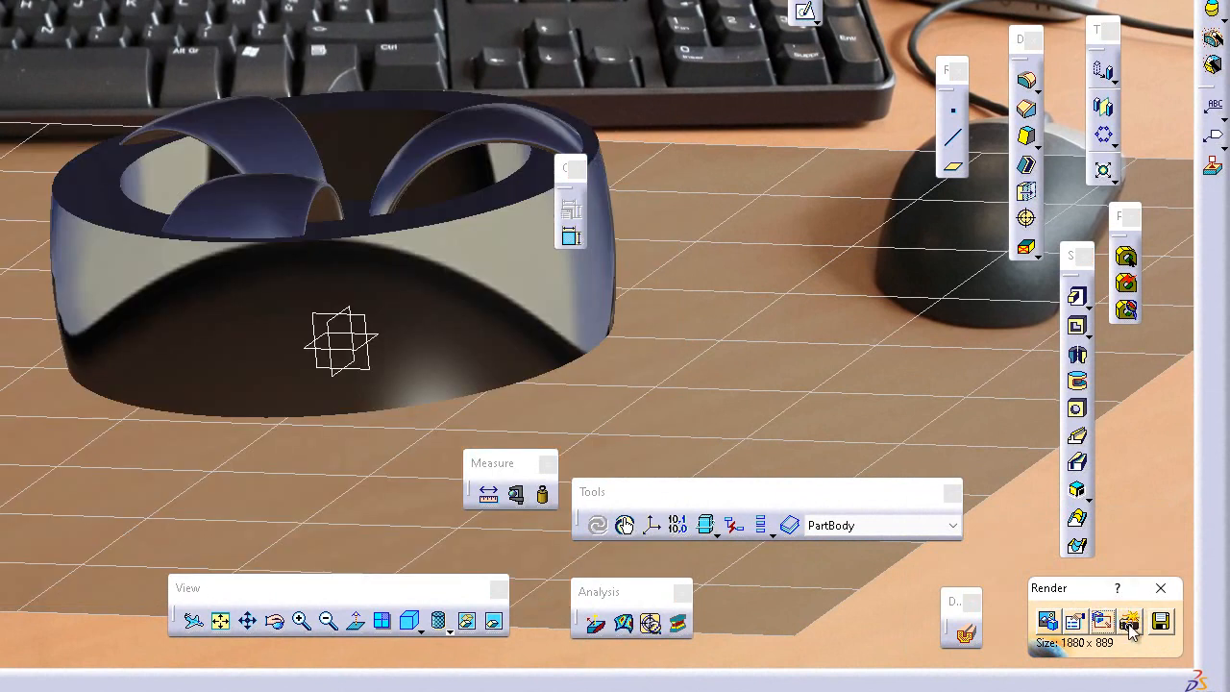
Step: Review the scene's favorites and custom default lighting choices, keep the two-light setup and accept the scene
{"action": "left_click", "coordinate": [1130, 622]}
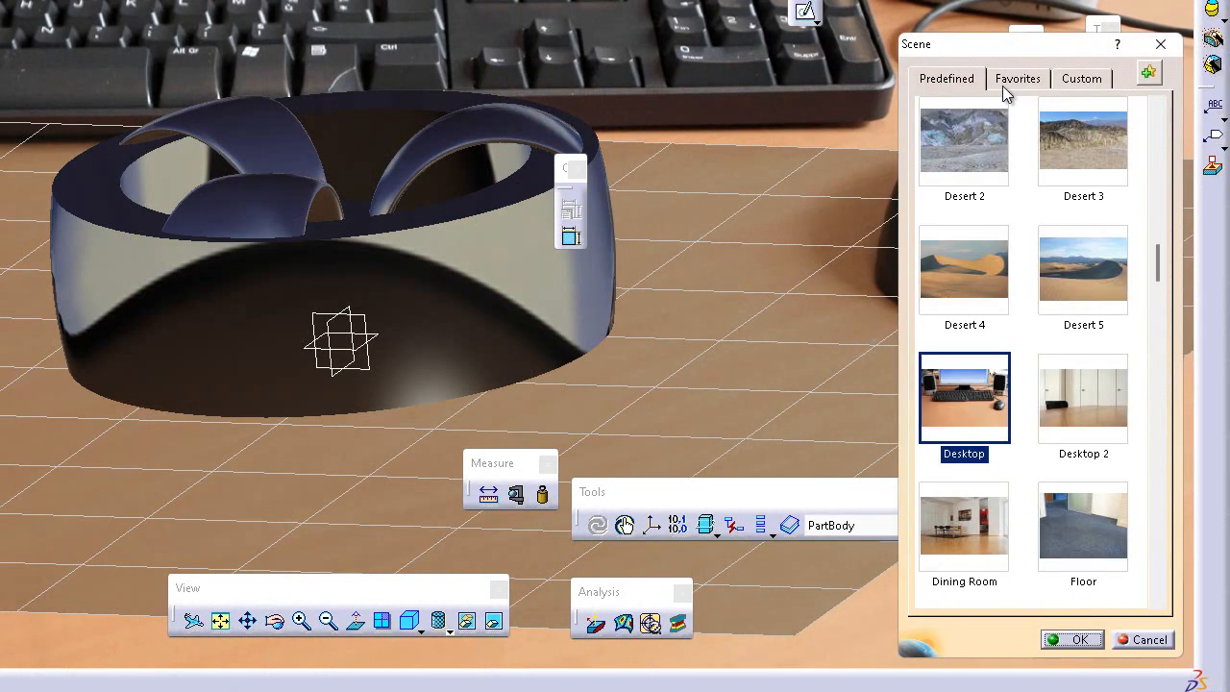
{"action": "left_click", "coordinate": [1002, 86]}
{"action": "left_click", "coordinate": [1074, 81]}
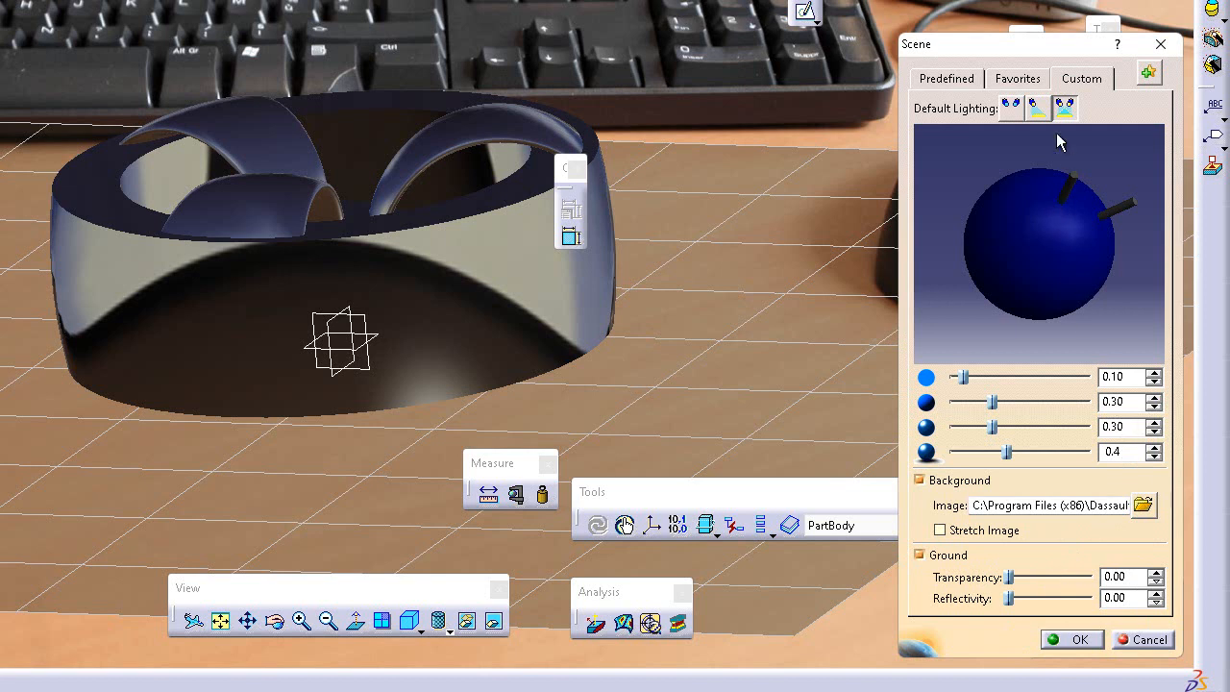
{"action": "left_click", "coordinate": [1038, 108]}
{"action": "left_click", "coordinate": [1065, 108]}
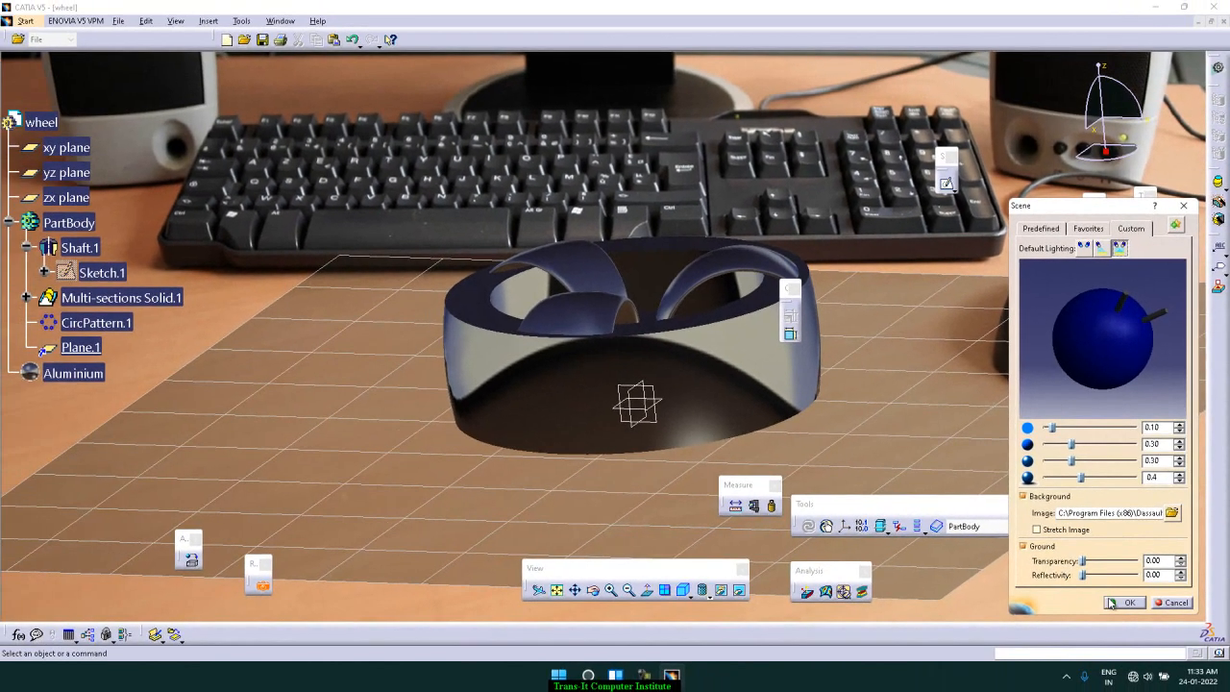
{"action": "left_click", "coordinate": [1117, 607]}
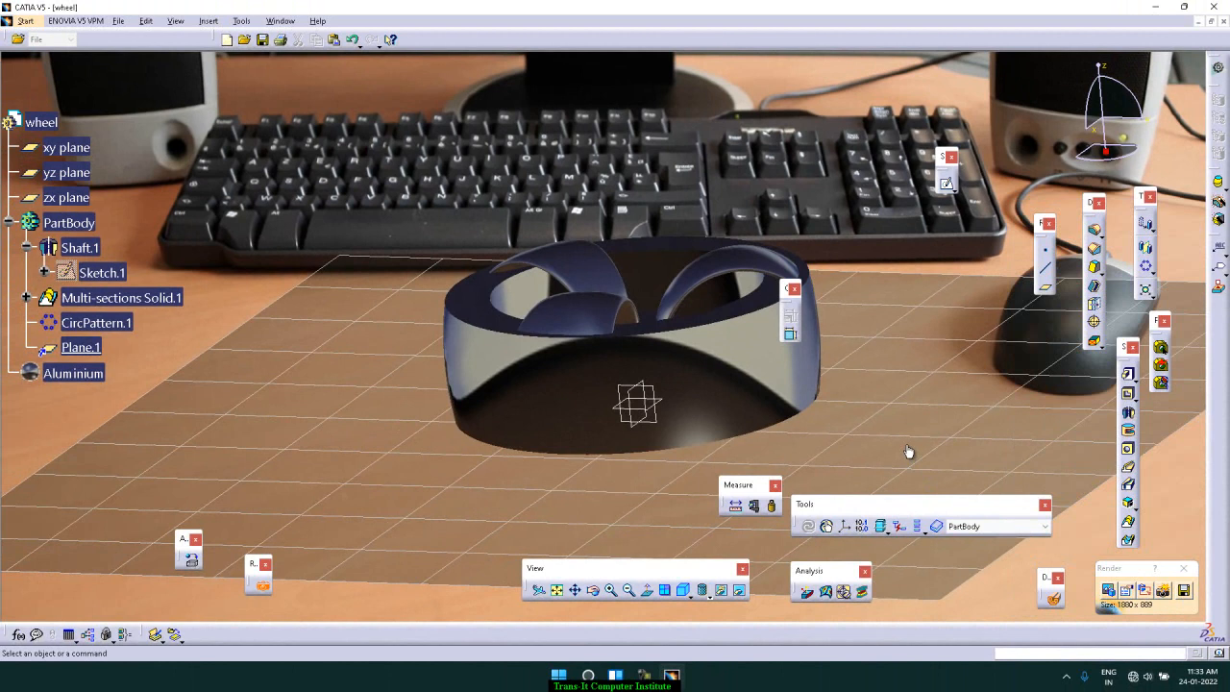
Step: Rotate the wheel on the desktop so that one spoke faces the front
{"action": "left_click", "coordinate": [594, 590]}
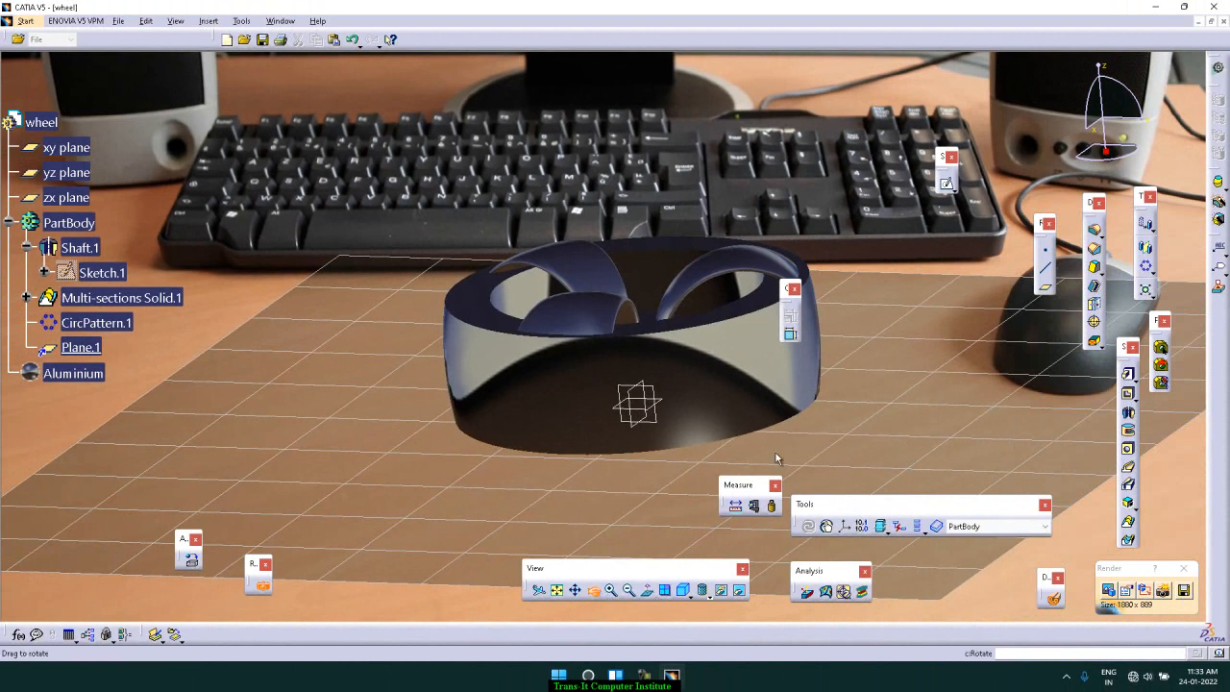
{"action": "left_click_drag", "start_coordinate": [847, 373], "coordinate": [856, 390]}
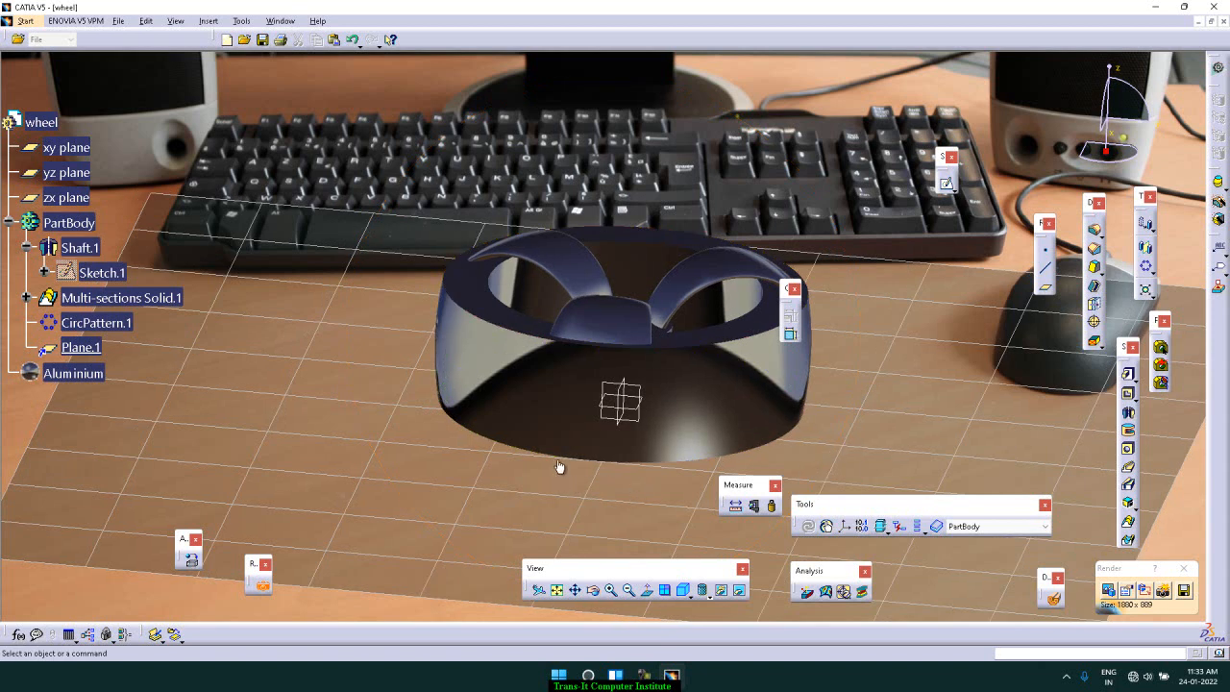
{"action": "left_click", "coordinate": [591, 591]}
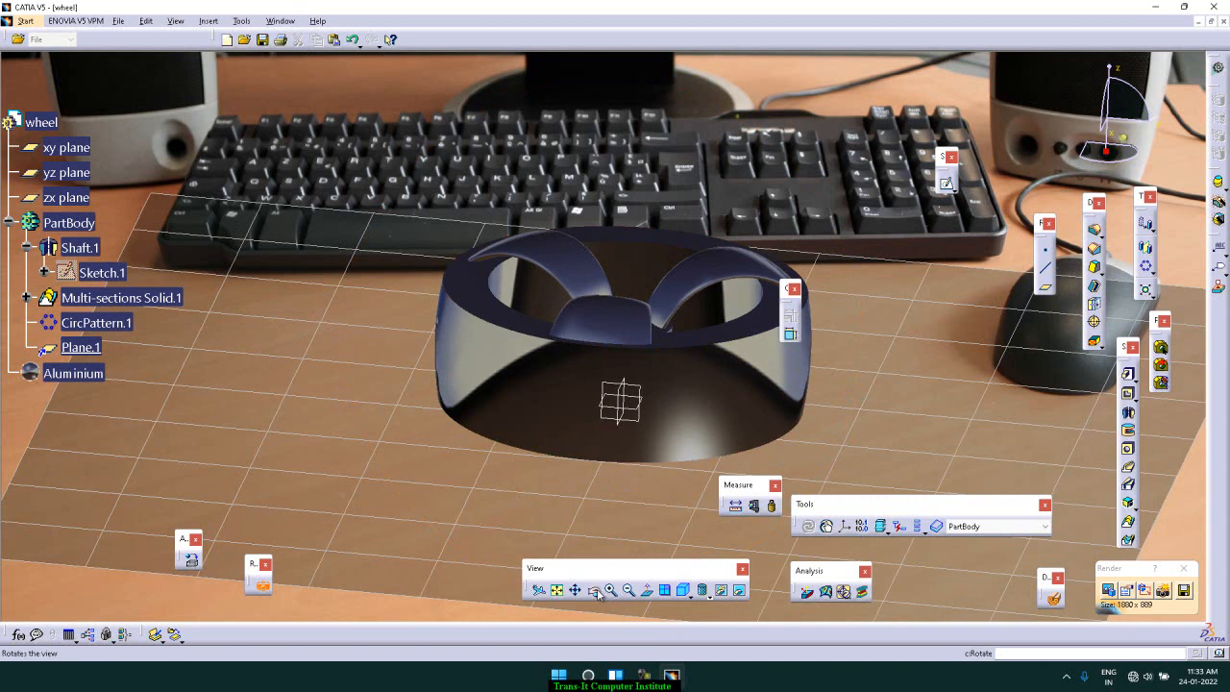
{"action": "mouse_move", "coordinate": [626, 483]}
{"action": "left_mouse_down"}
{"action": "mouse_move", "coordinate": [633, 403]}
{"action": "mouse_move", "coordinate": [635, 478]}
{"action": "left_mouse_up"}
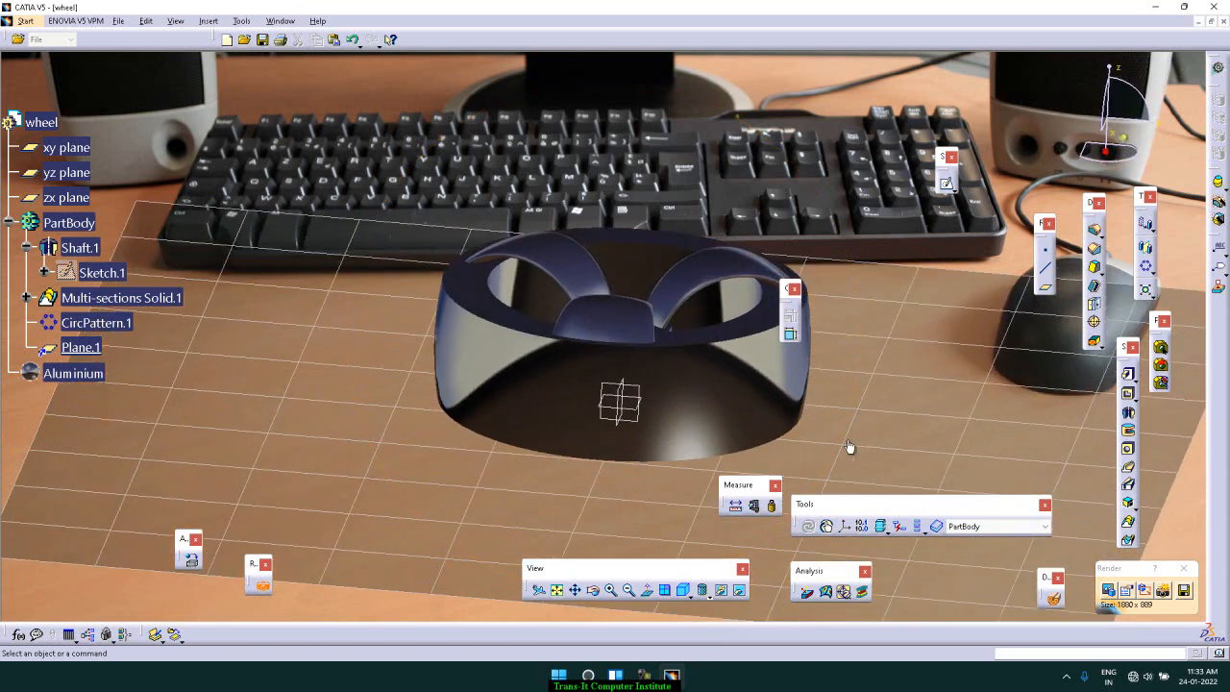
Step: Try stretching the background image in the scene's custom settings, turn the stretching off and accept the scene
{"action": "left_click", "coordinate": [1108, 591]}
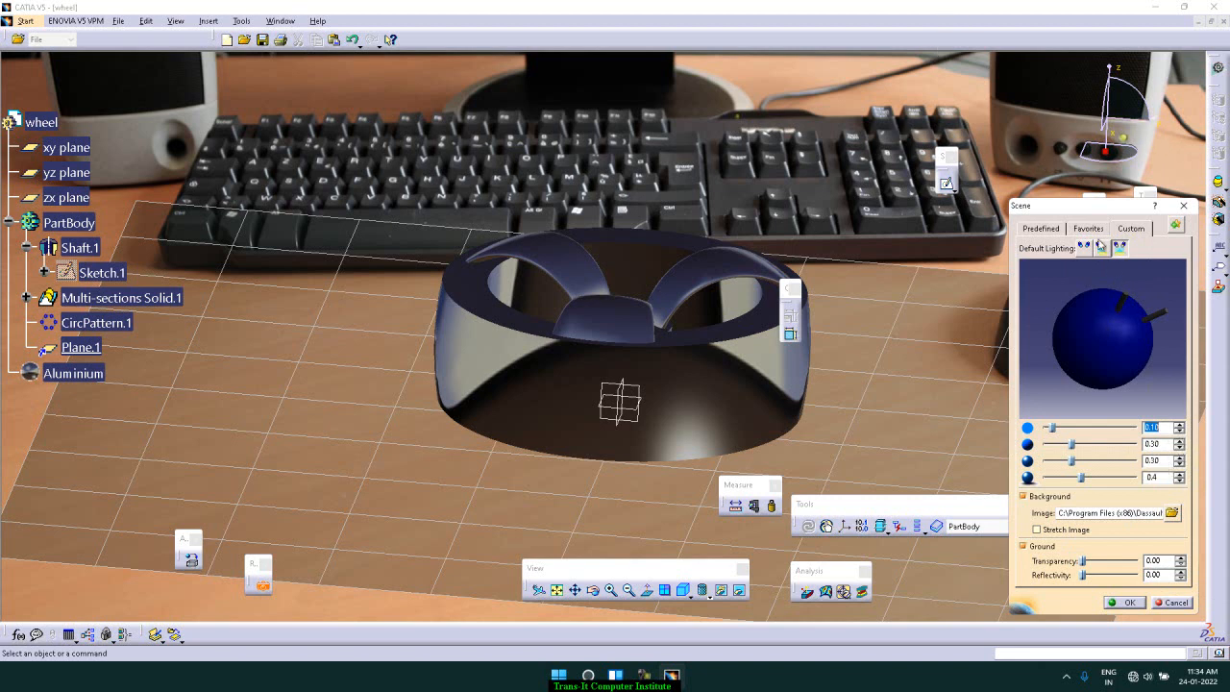
{"action": "left_click", "coordinate": [1129, 228]}
{"action": "left_click", "coordinate": [1057, 532]}
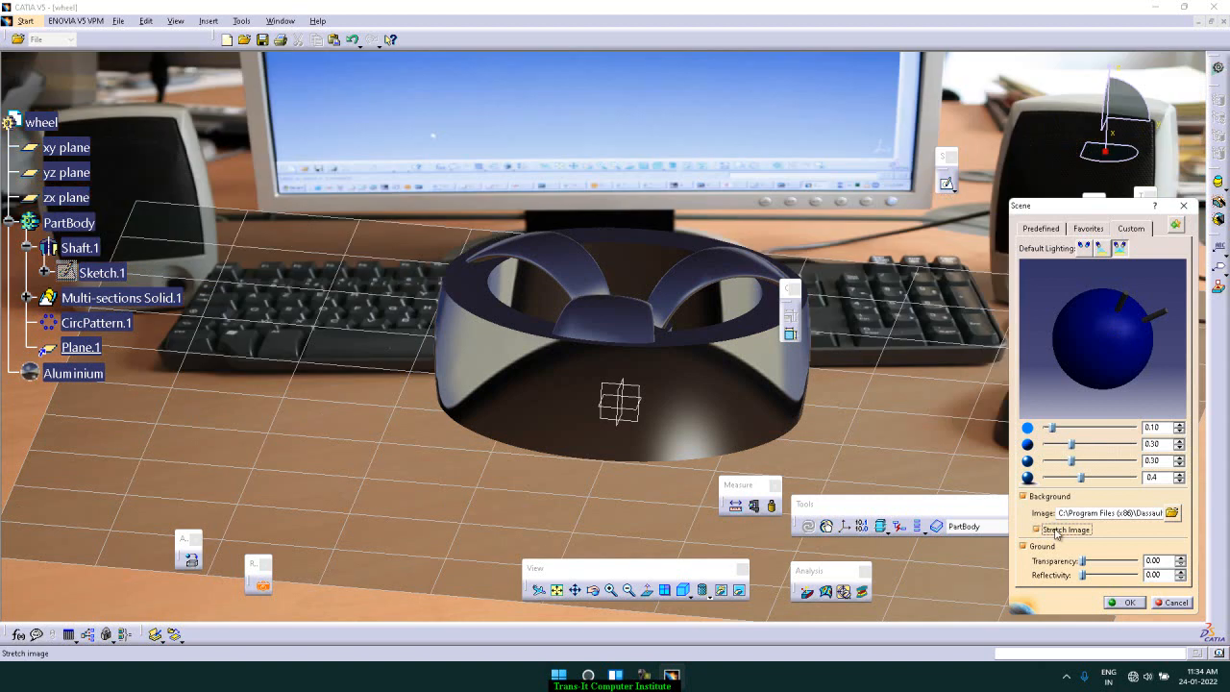
{"action": "left_click", "coordinate": [1057, 532]}
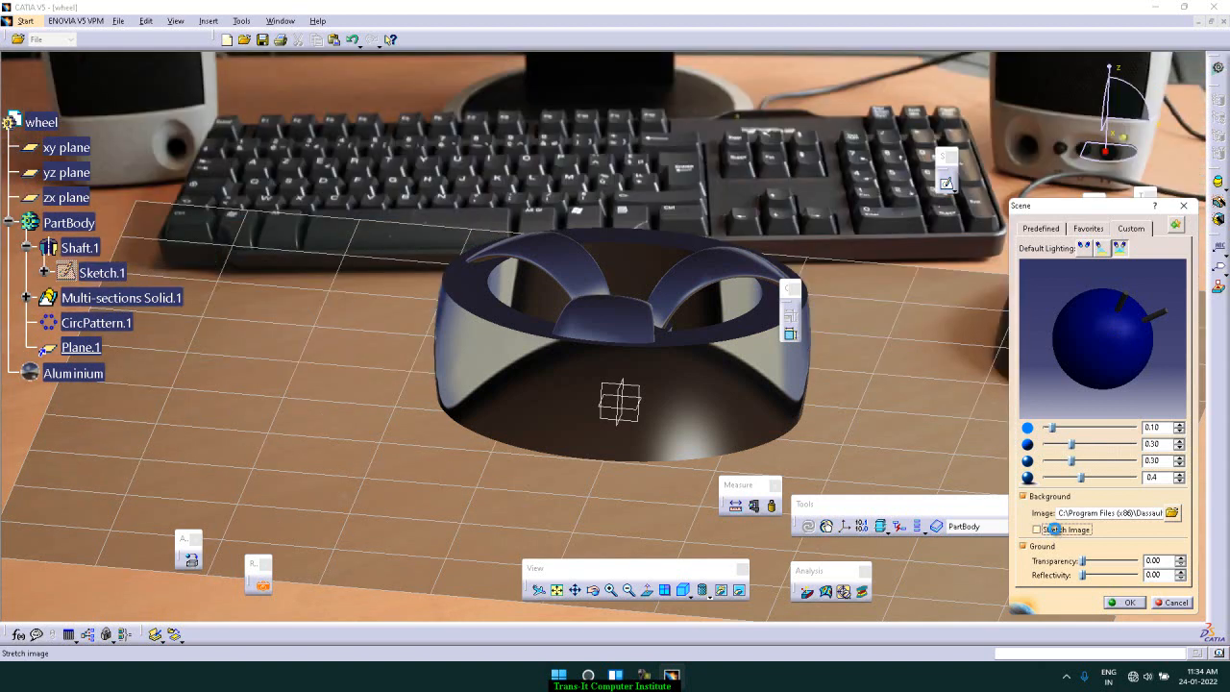
{"action": "left_click", "coordinate": [687, 492]}
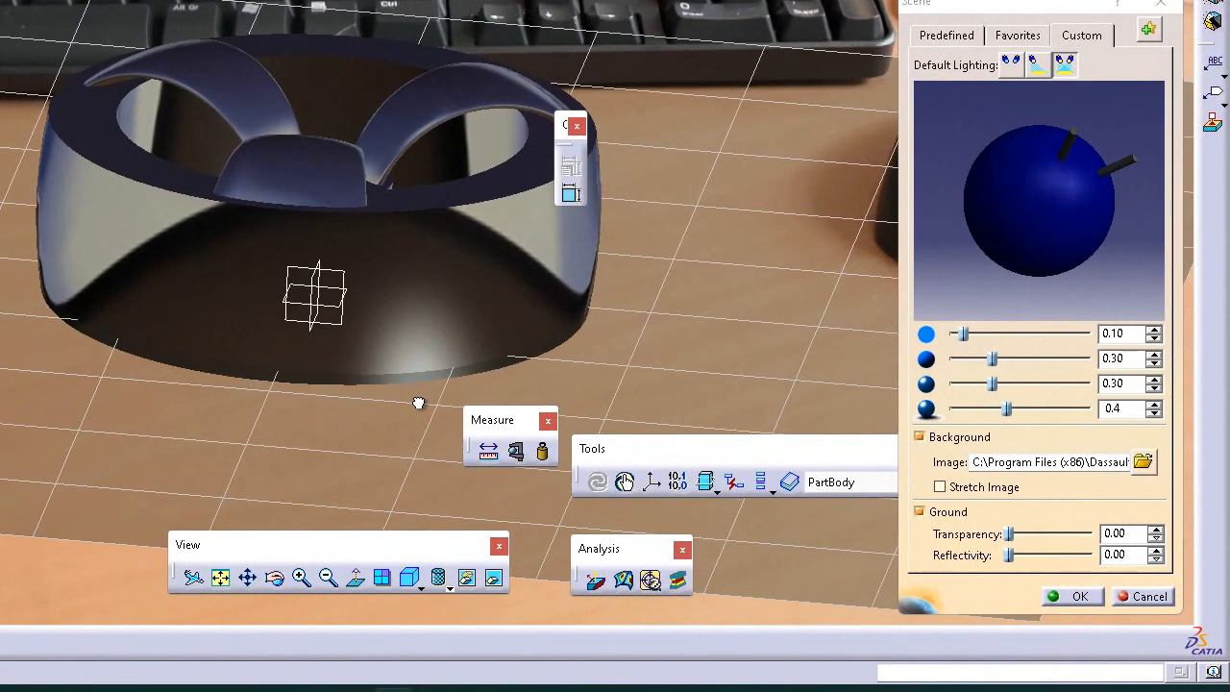
{"action": "left_click_drag", "start_coordinate": [418, 403], "coordinate": [418, 416]}
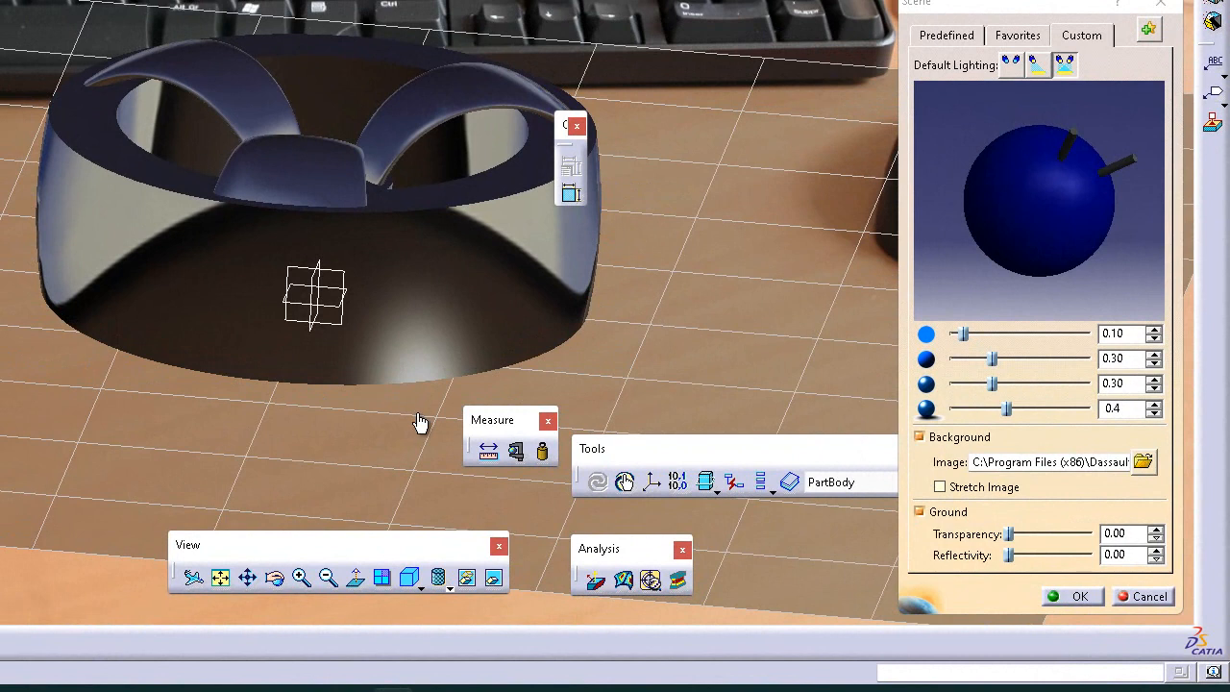
{"action": "left_click", "coordinate": [1089, 602]}
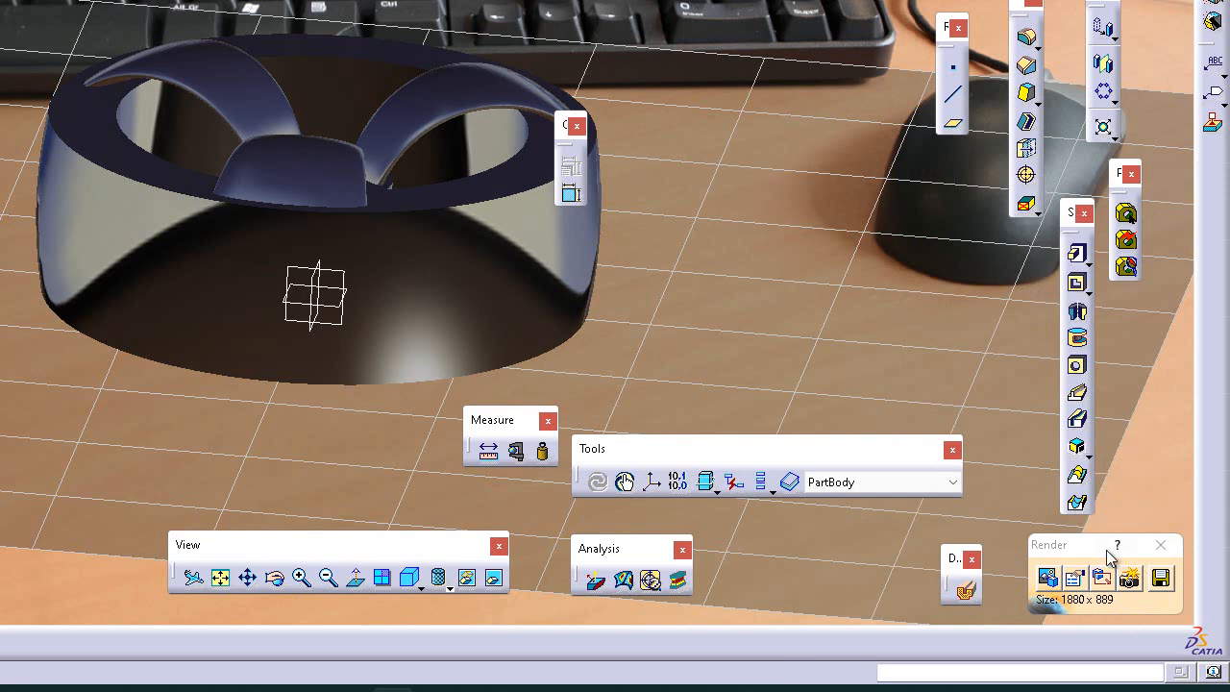
Step: Render the rotated wheel at Low quality, set the rendering quality to High and render it again
{"action": "left_click", "coordinate": [1129, 577]}
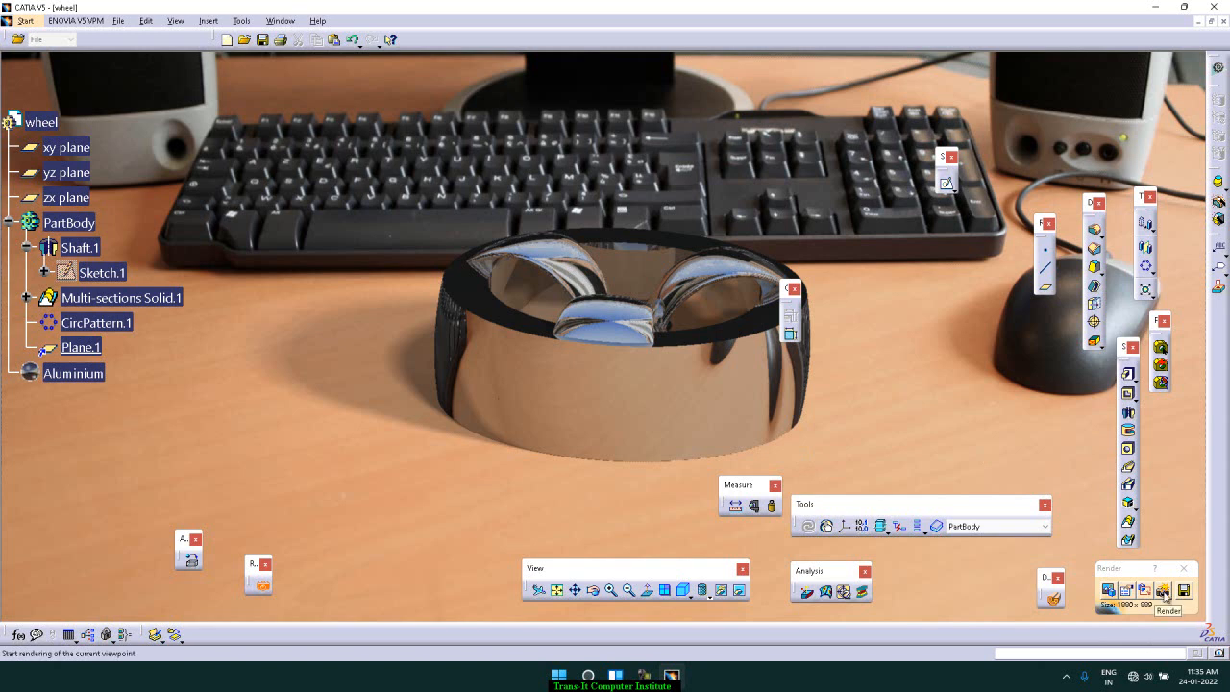
{"action": "left_click", "coordinate": [1130, 594]}
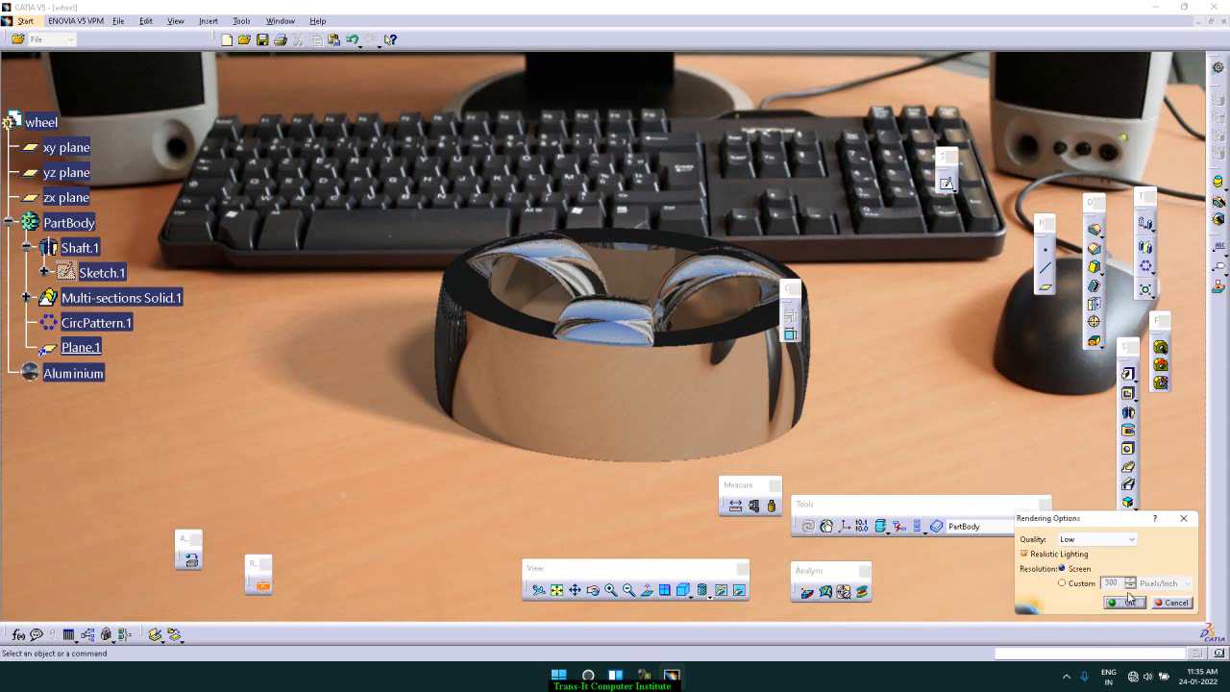
{"action": "left_click", "coordinate": [1115, 541]}
{"action": "left_click", "coordinate": [1113, 571]}
{"action": "left_click", "coordinate": [1122, 604]}
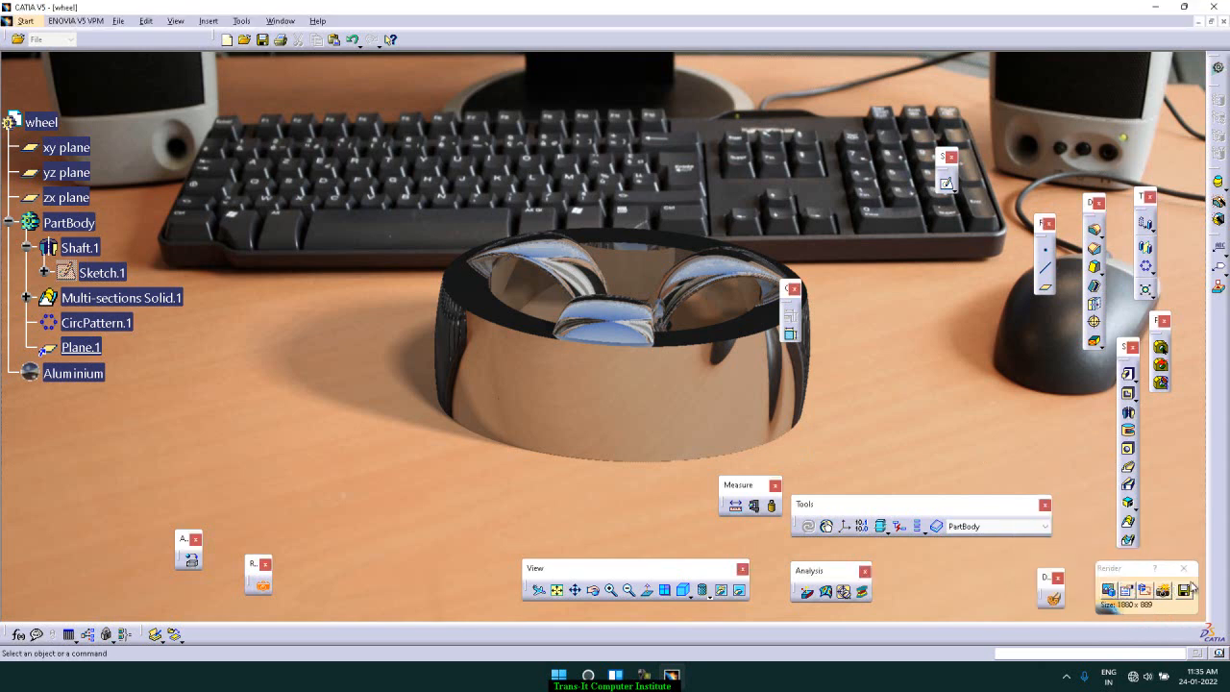
{"action": "left_click", "coordinate": [1163, 590]}
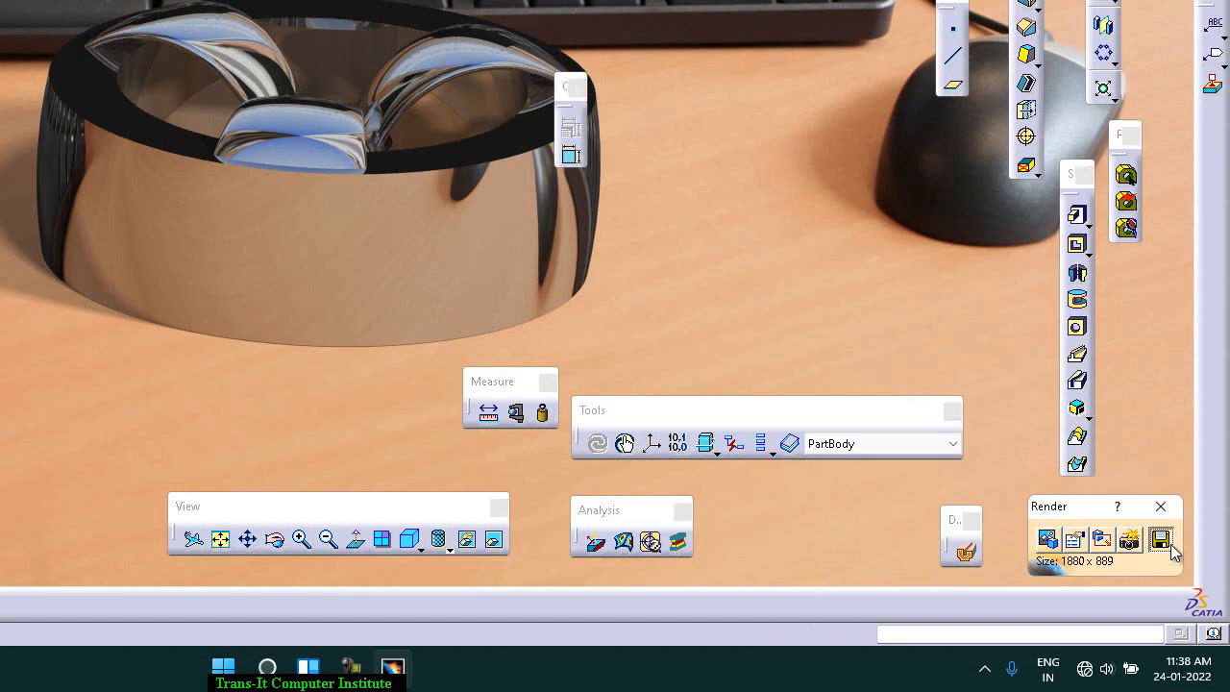
Step: Save the rendered image as png1 in Portable Network Graphics (*.png) format in the catia folder on DATA (D:)
{"action": "left_click", "coordinate": [1170, 543]}
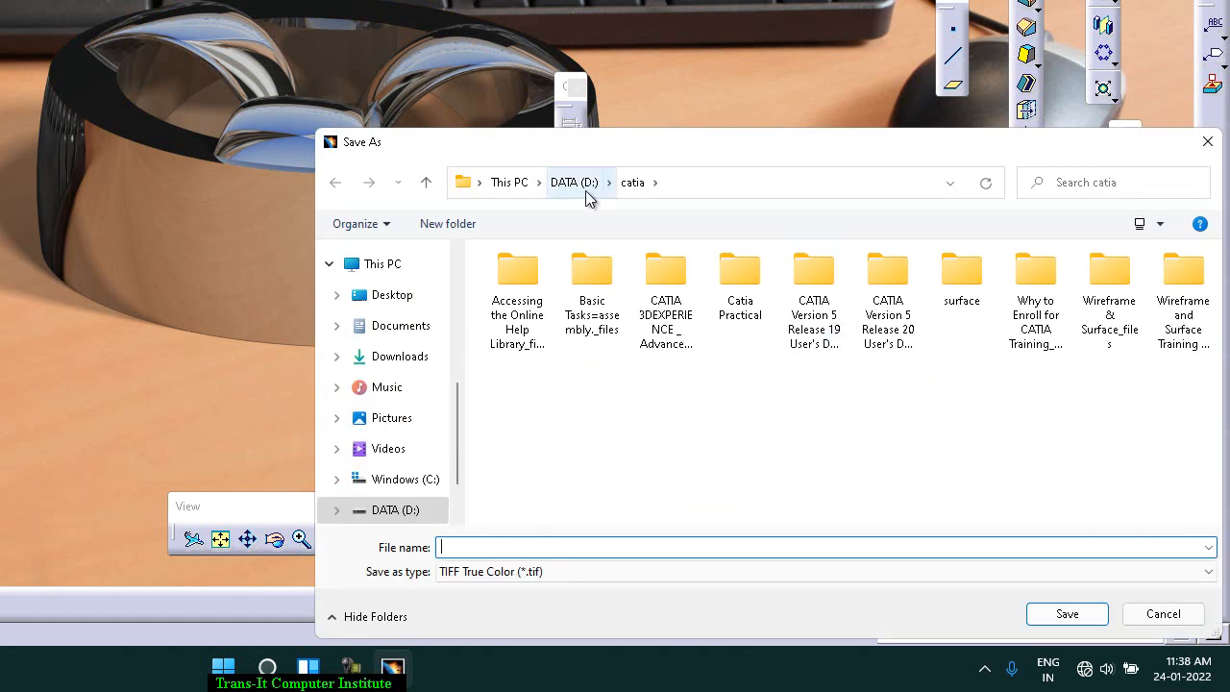
{"action": "left_click", "coordinate": [613, 576]}
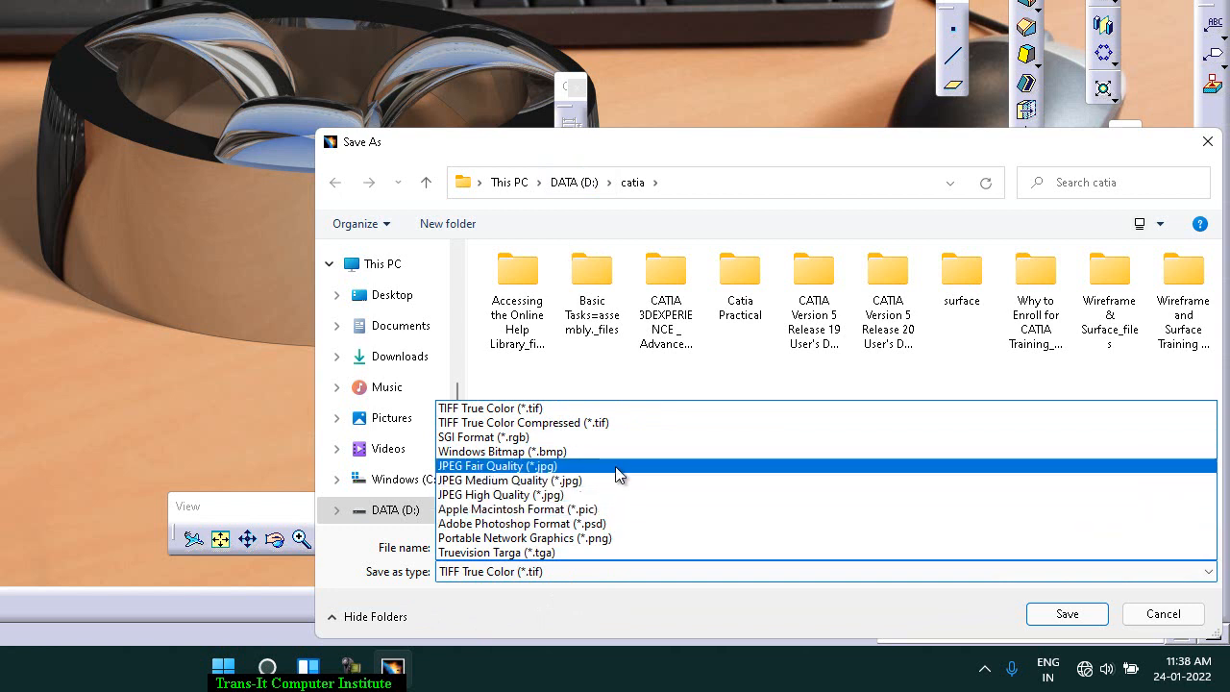
{"action": "left_click", "coordinate": [616, 539]}
{"action": "left_click", "coordinate": [612, 545]}
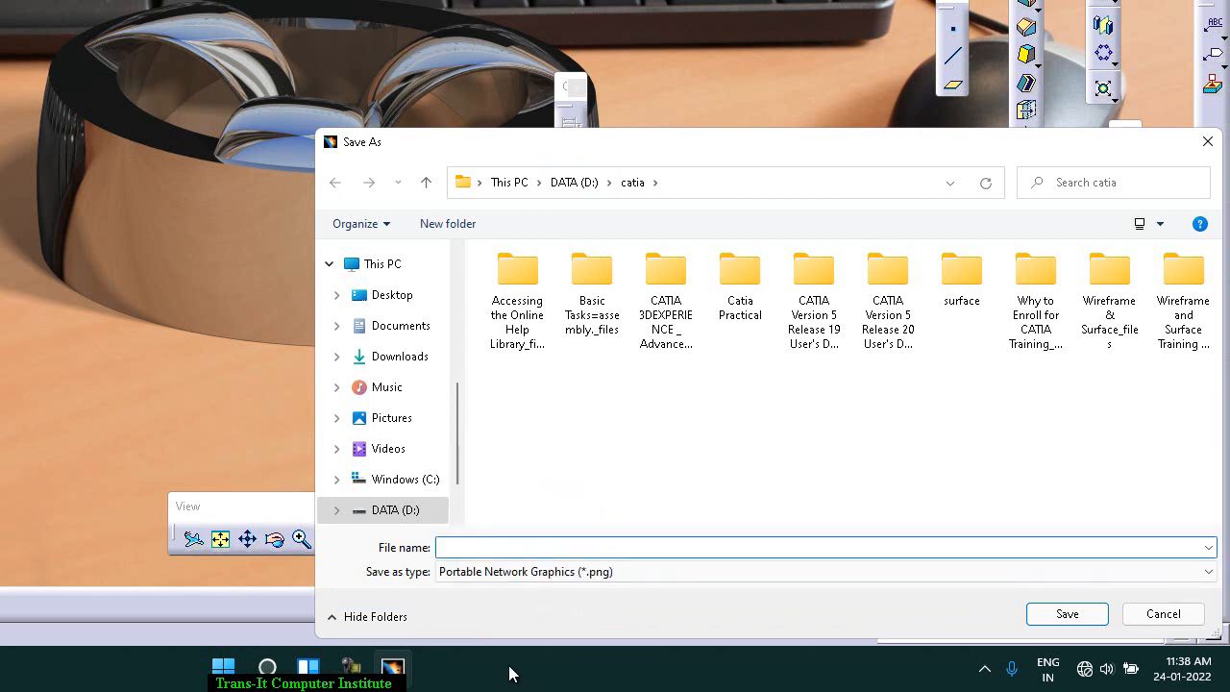
{"action": "type", "text": "png1"}
{"action": "key", "text": "Return"}
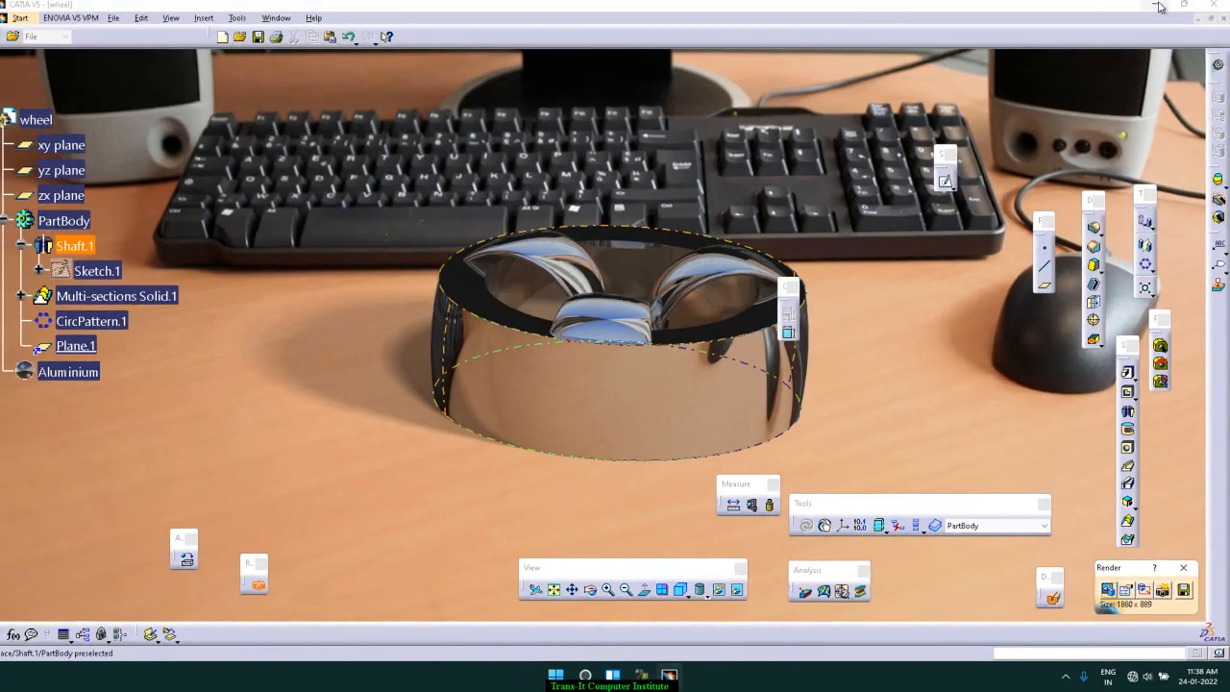
Step: Switch to File Explorer, open the catia folder on DATA (D:) and show its contents in Details view
{"action": "left_click", "coordinate": [1159, 8]}
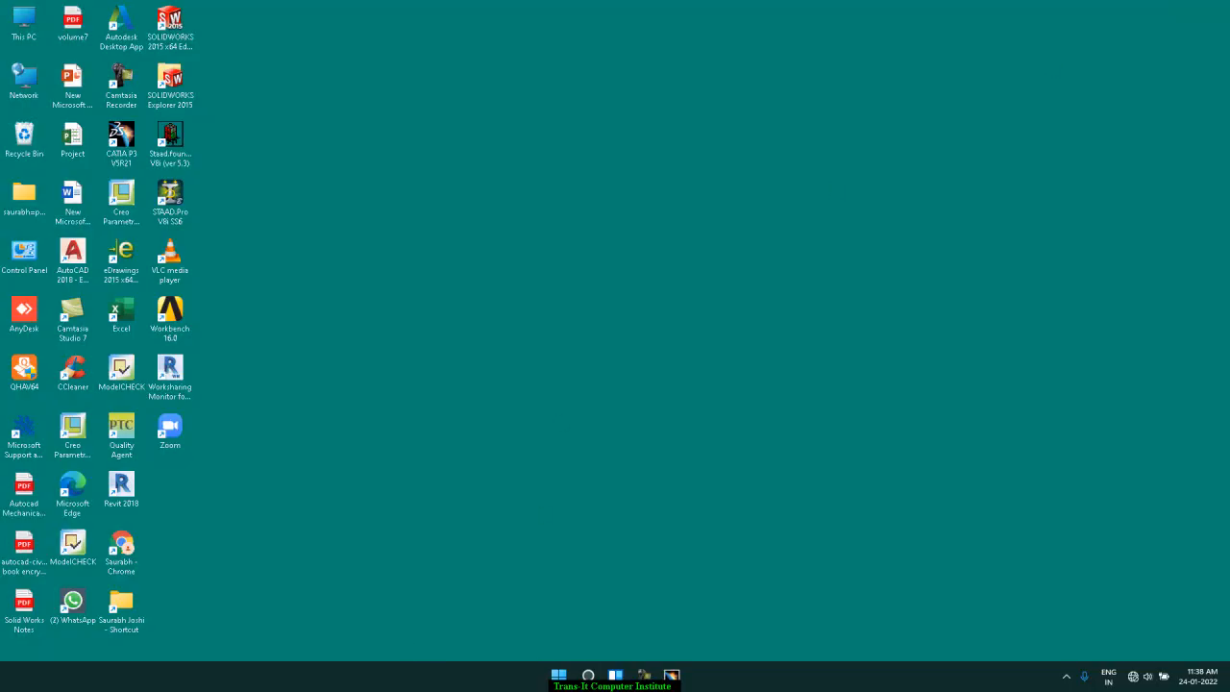
{"action": "key", "text": "super+e"}
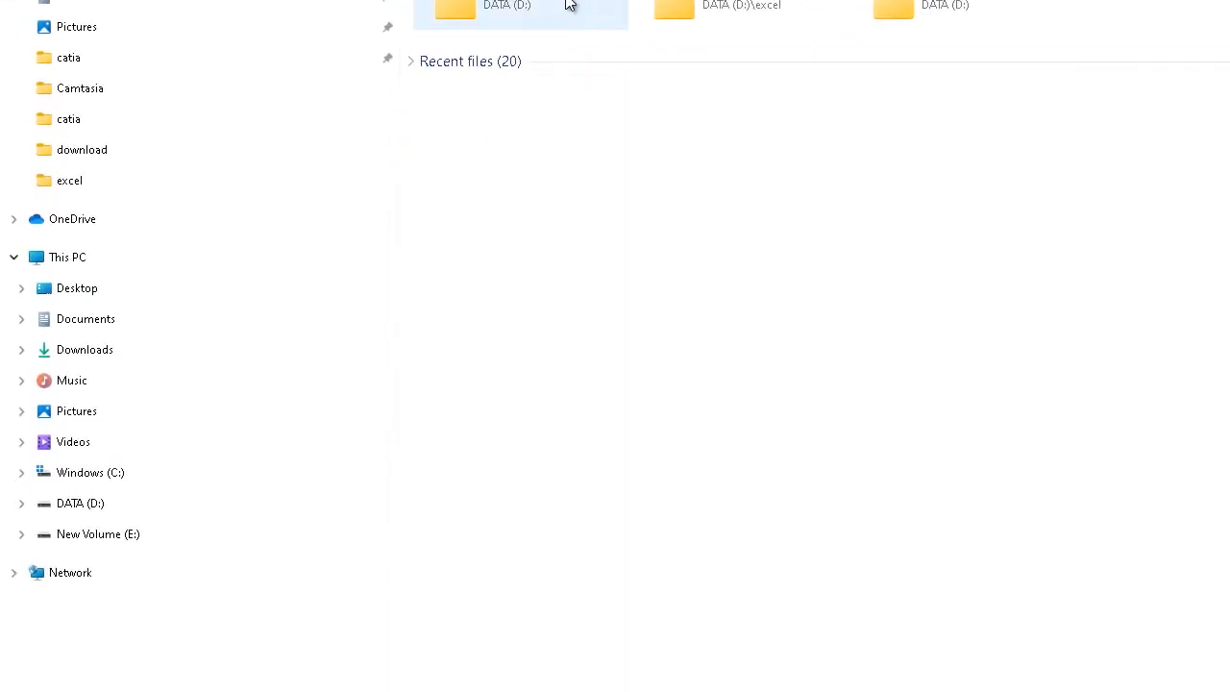
{"action": "left_click", "coordinate": [79, 500]}
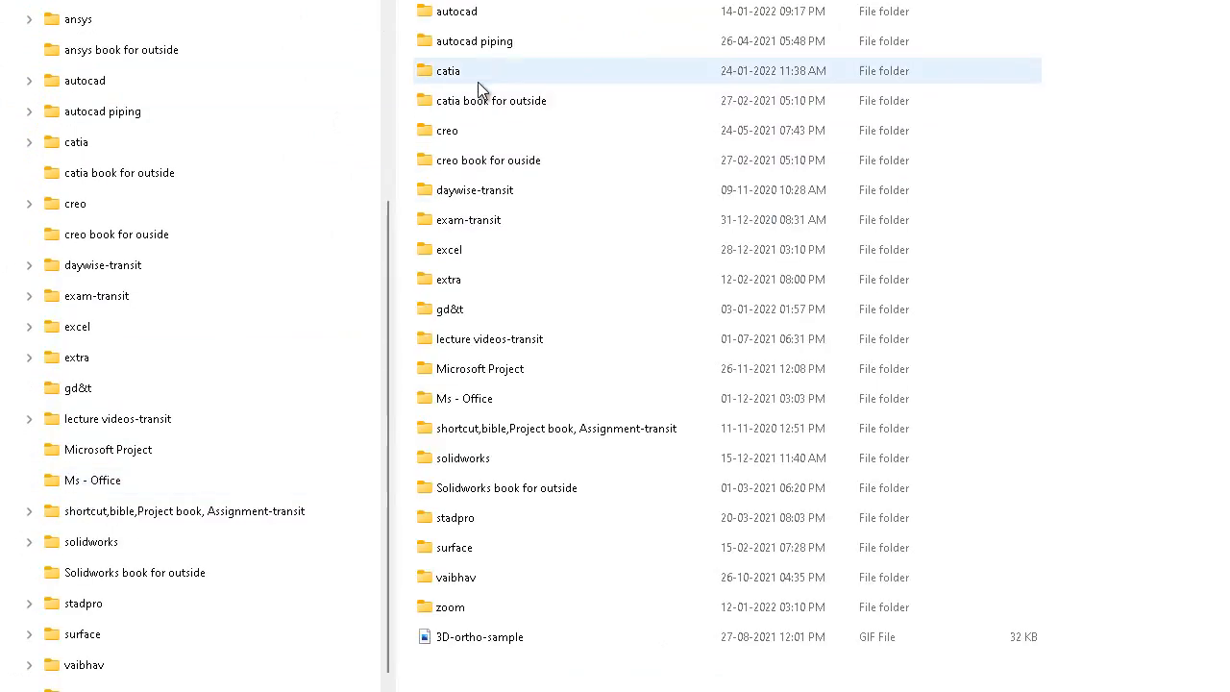
{"action": "double_click", "coordinate": [478, 77]}
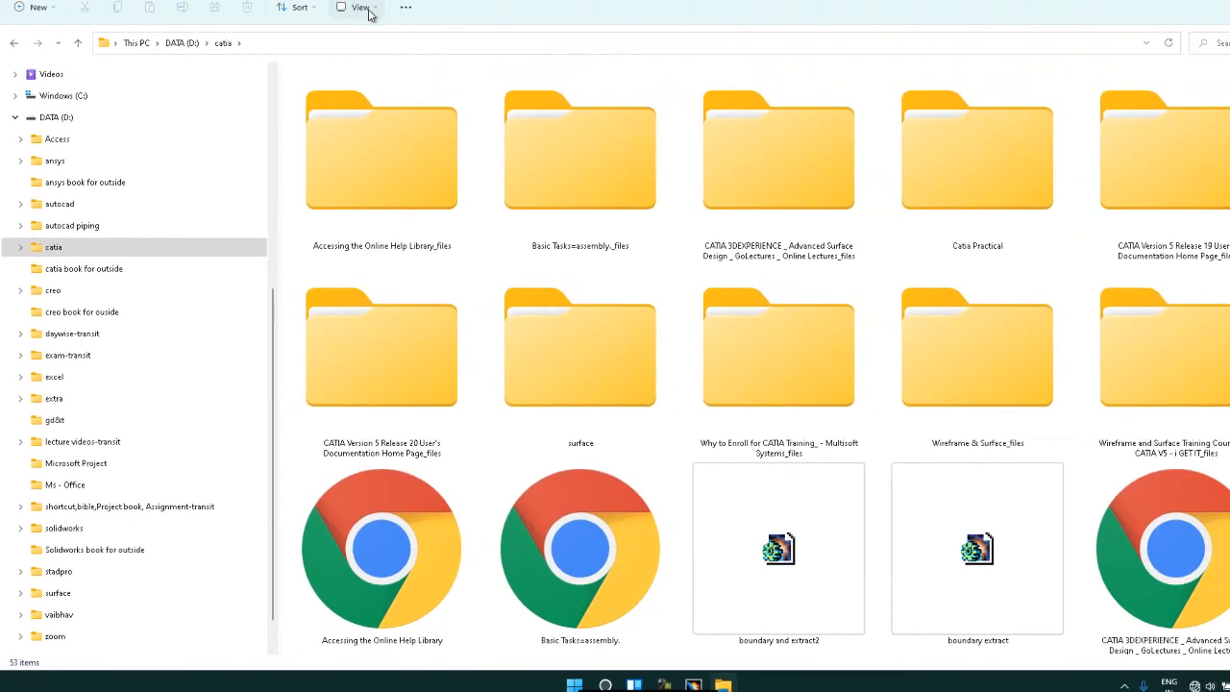
{"action": "left_click", "coordinate": [346, 35]}
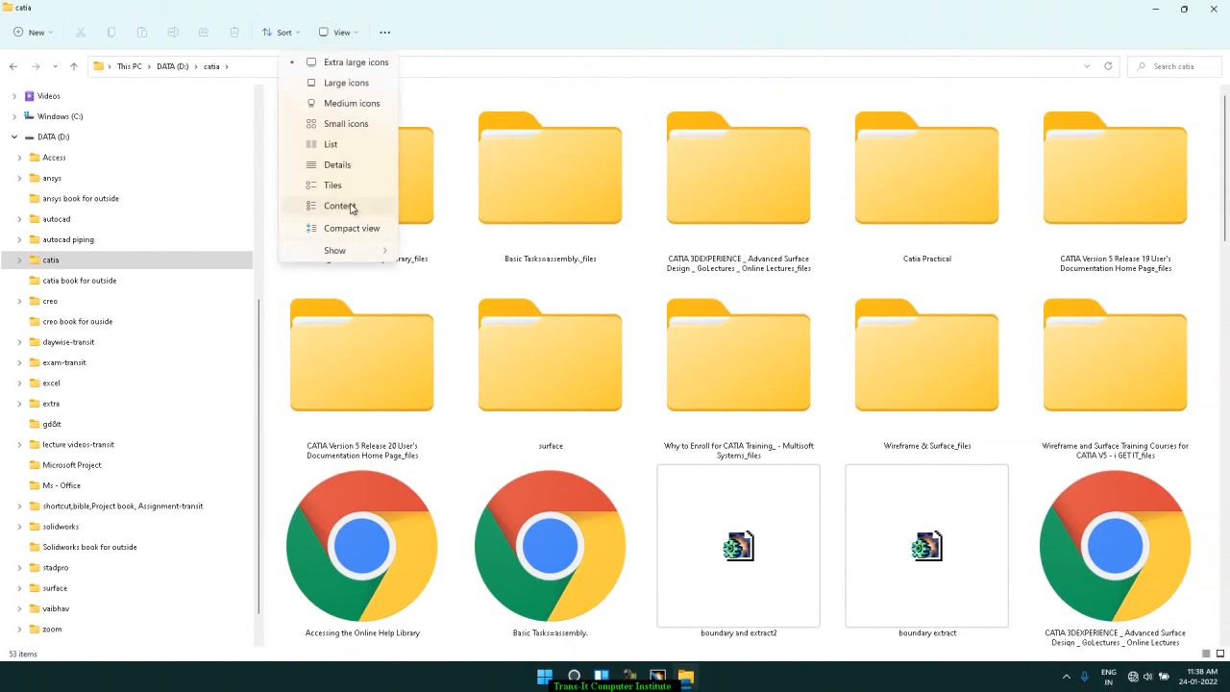
{"action": "left_click", "coordinate": [338, 164]}
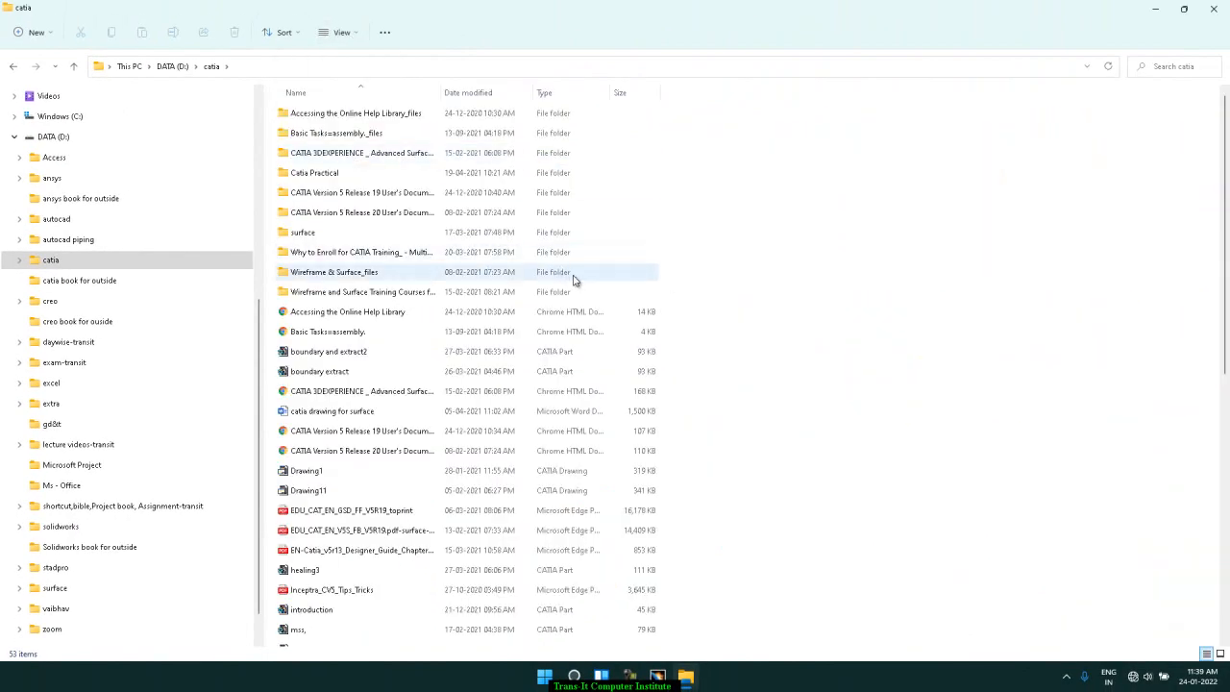
Step: Open the png1 image from the catia folder with Photos to check the saved render, then close the viewer
{"action": "scroll", "coordinate": [480, 313], "scroll_direction": "down", "scroll_amount": 5}
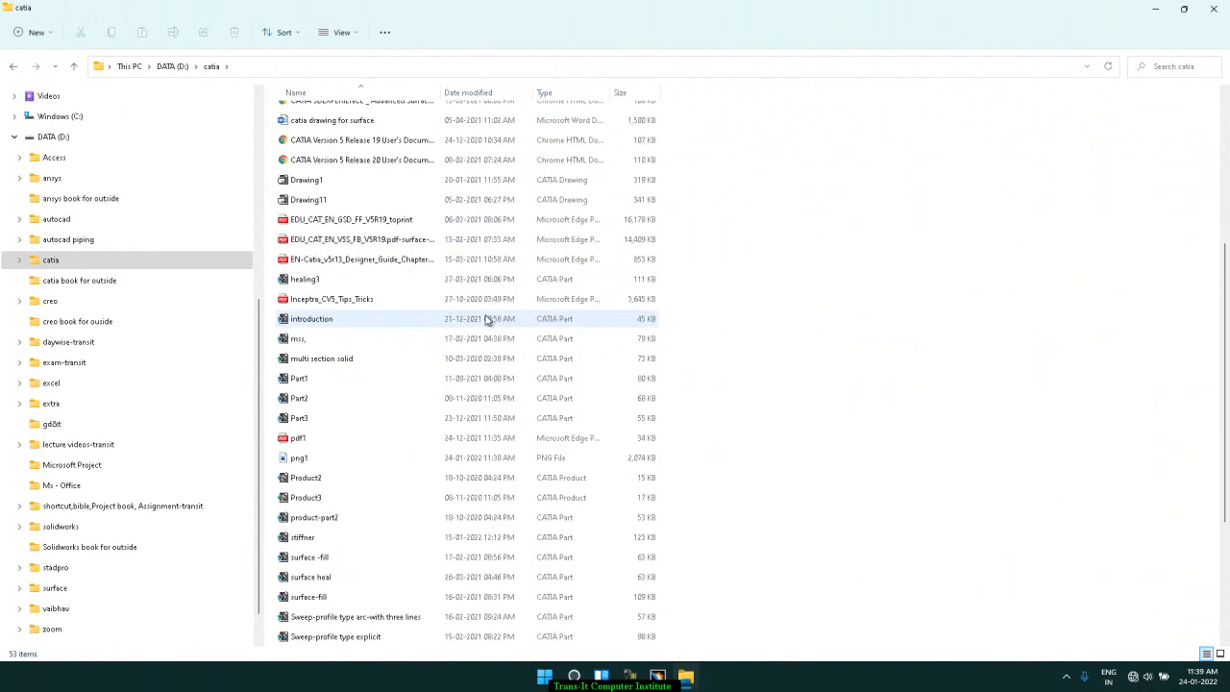
{"action": "left_click", "coordinate": [310, 459]}
{"action": "right_click", "coordinate": [309, 460]}
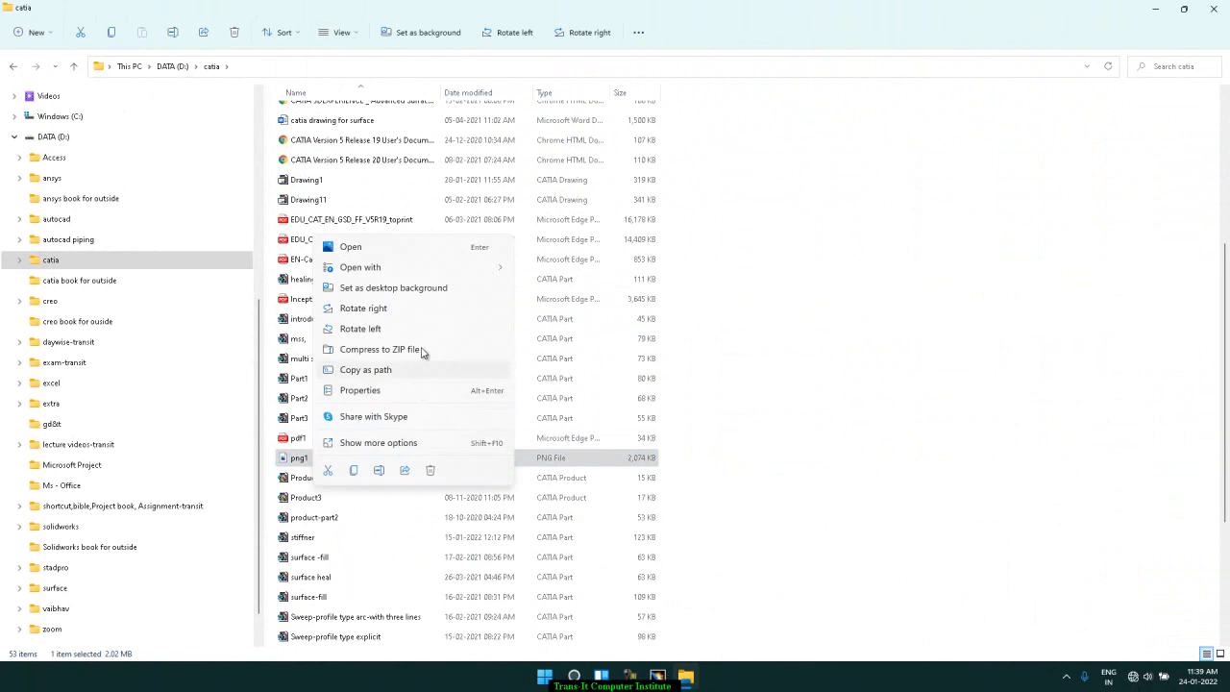
{"action": "mouse_move", "coordinate": [433, 272]}
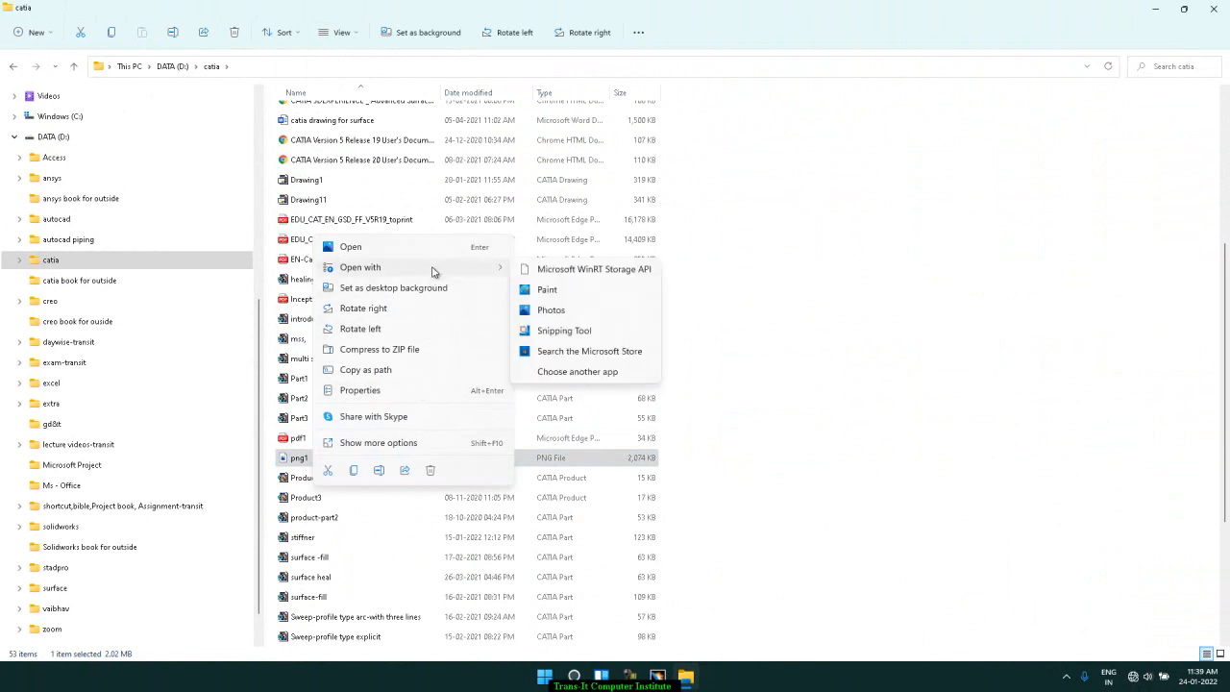
{"action": "left_click", "coordinate": [576, 312]}
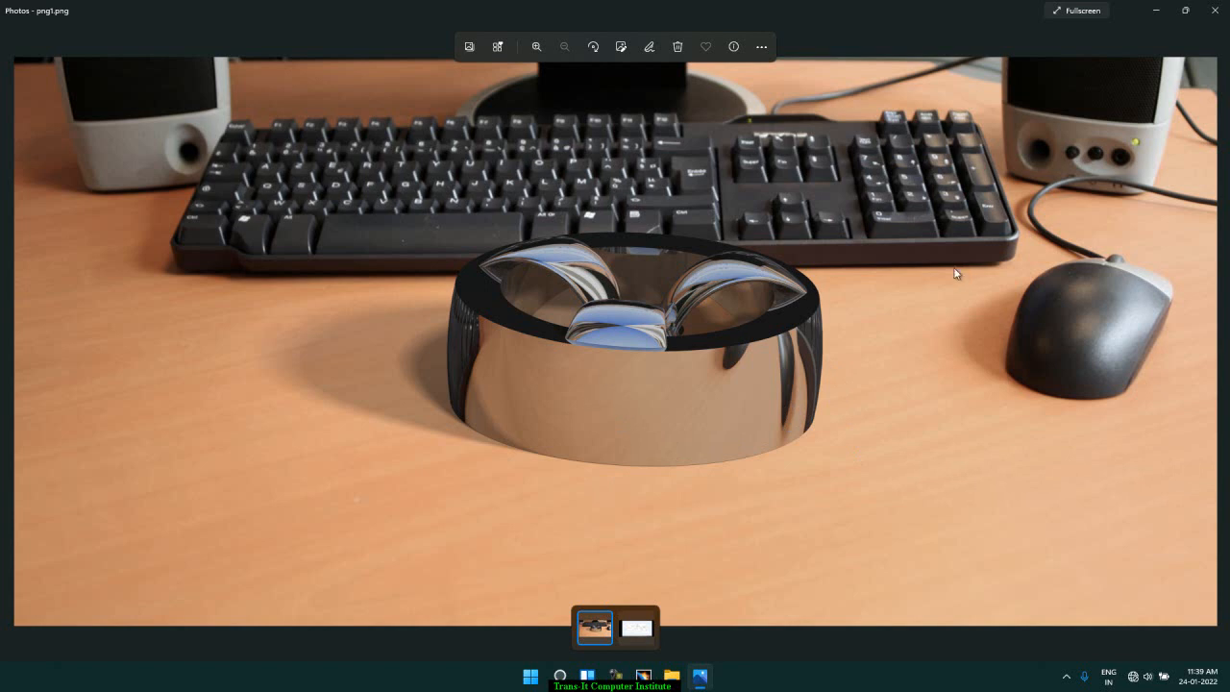
{"action": "left_click", "coordinate": [1221, 11]}
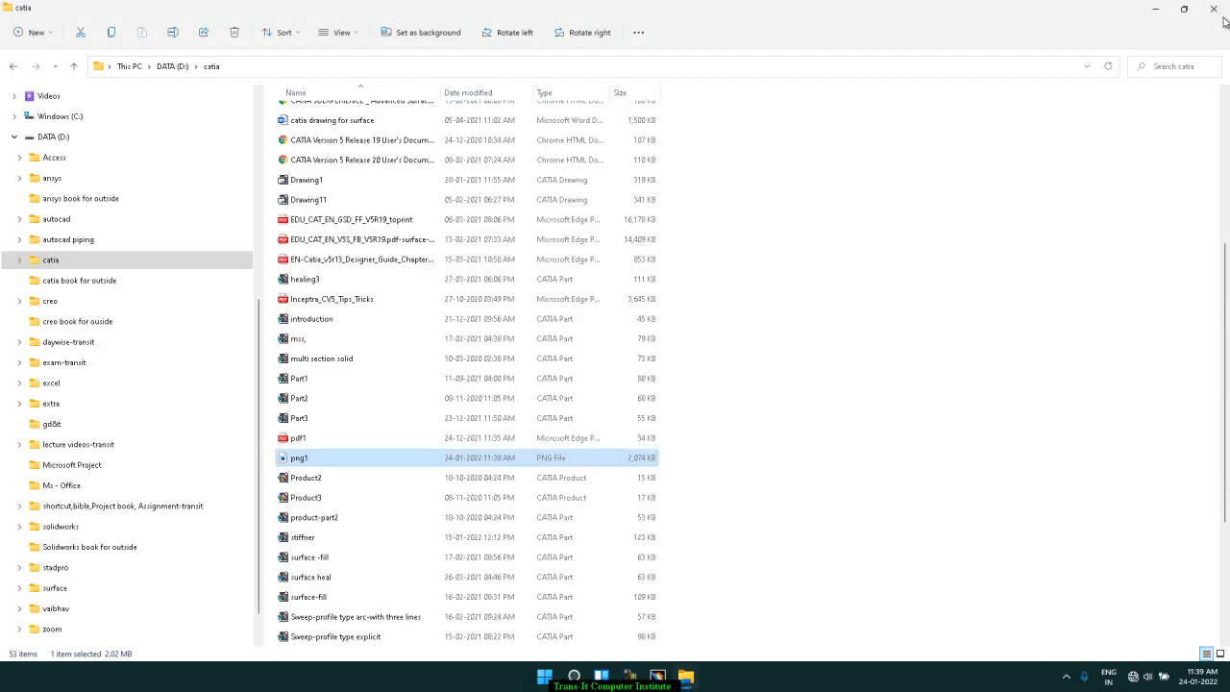